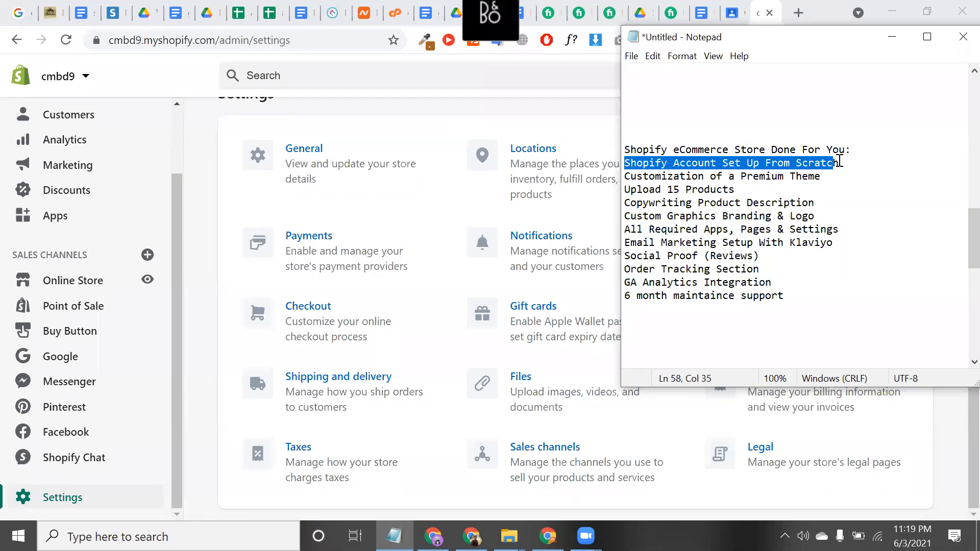
# Search Google for "turbo shopify theme" in a new browser tab
pyautogui.click(879, 44)
pyautogui.click(799, 13)
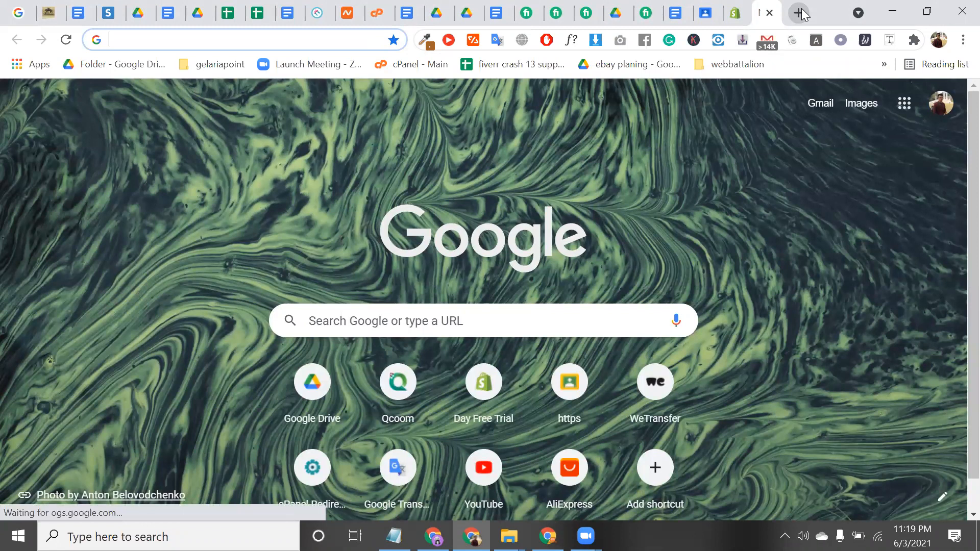
pyautogui.write('tur')
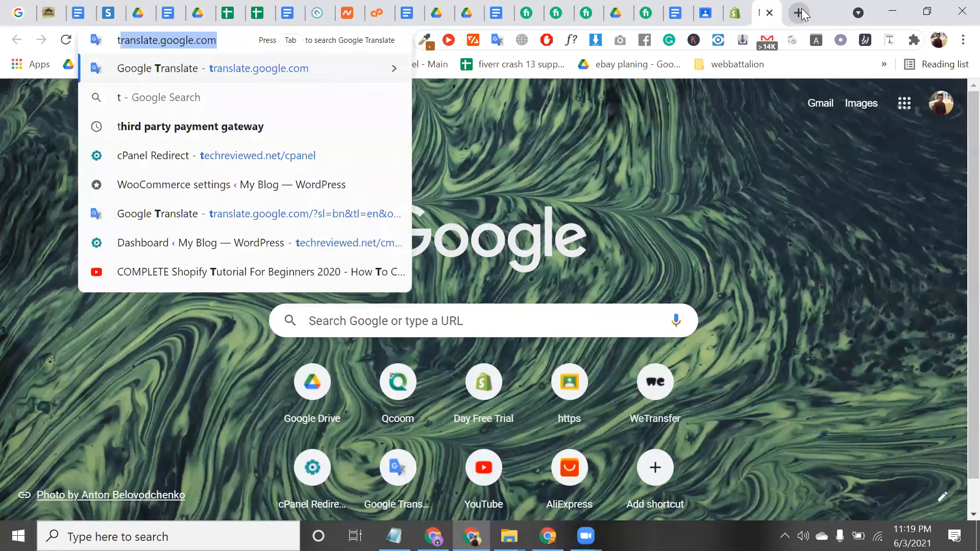
pyautogui.press('Down')
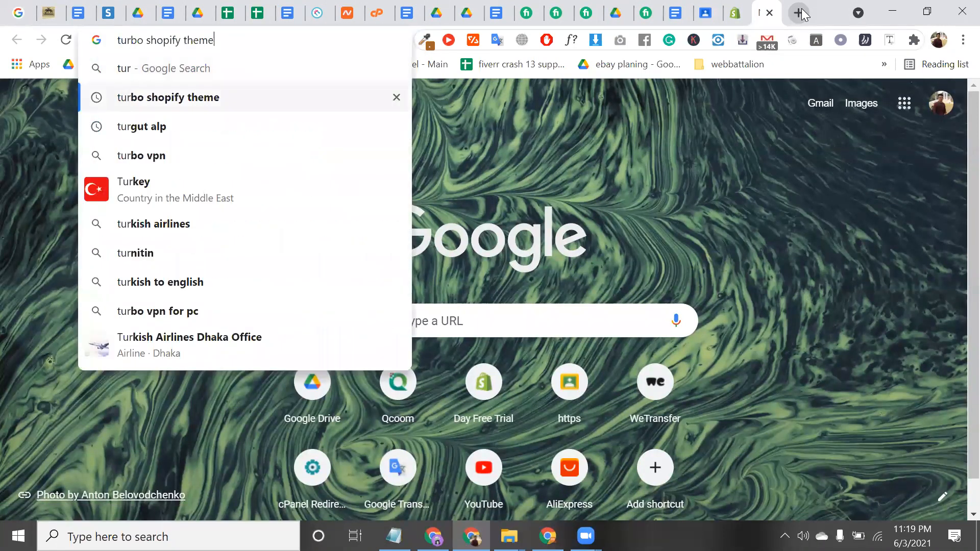
pyautogui.press('Return')
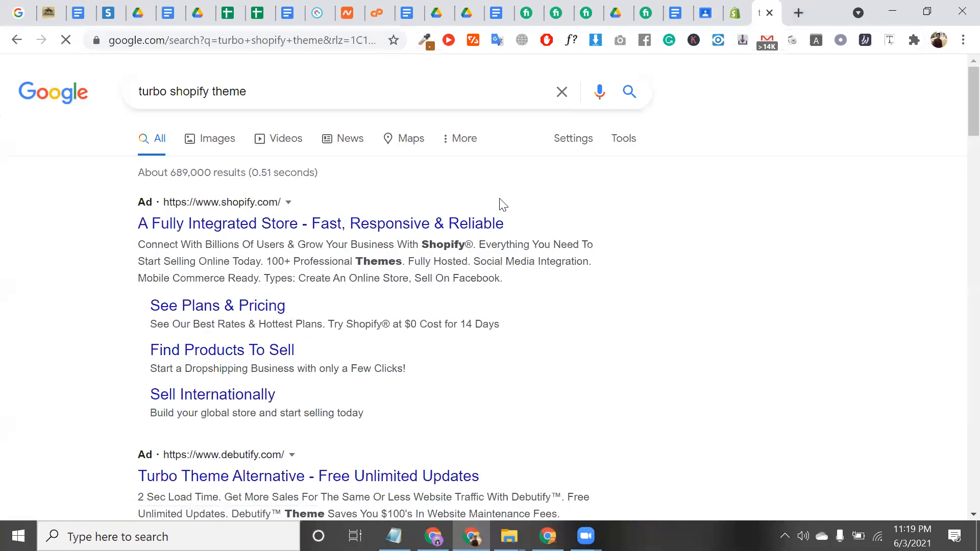
# Open the Out of the Sandbox product page for Turbo Theme / Portland from the results and launch its demo
pyautogui.scroll(-9, 503, 204)
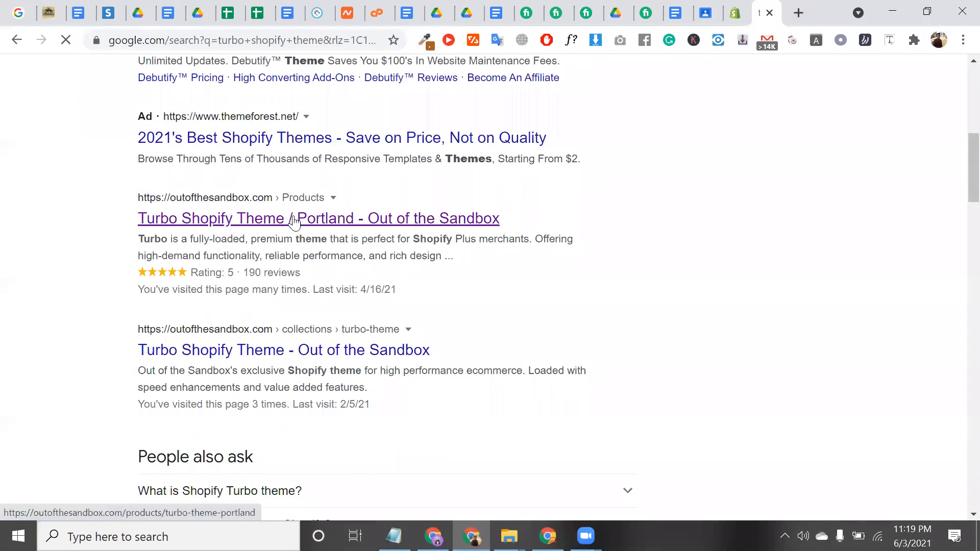
pyautogui.click(296, 223)
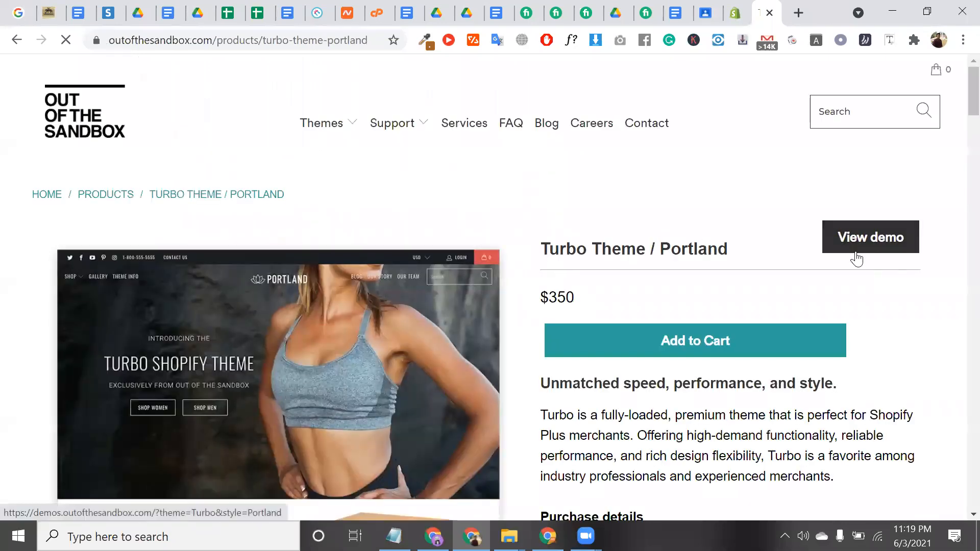
pyautogui.click(856, 252)
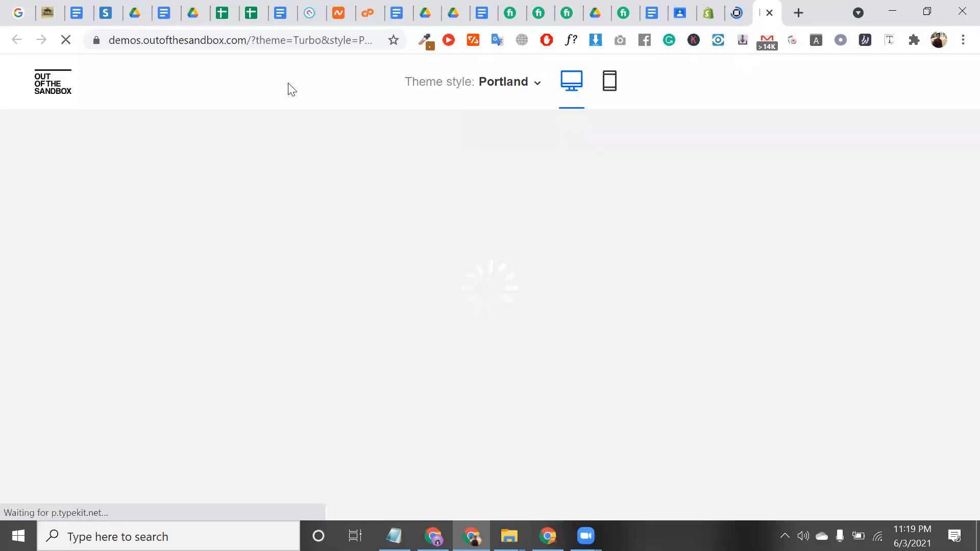
# Dismiss the newsletter sign-up popup and look through the Portland demo's home page
pyautogui.doubleClick(261, 41)
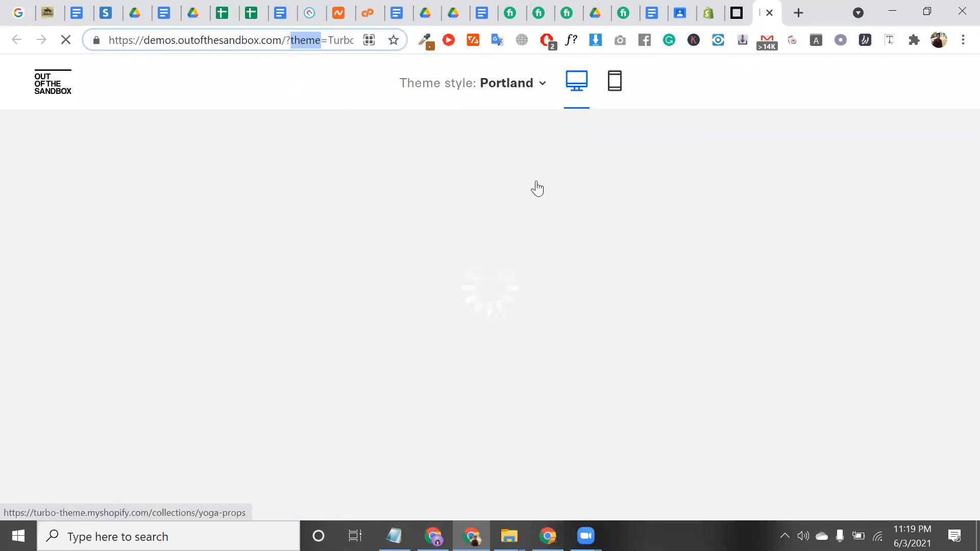
pyautogui.click(545, 86)
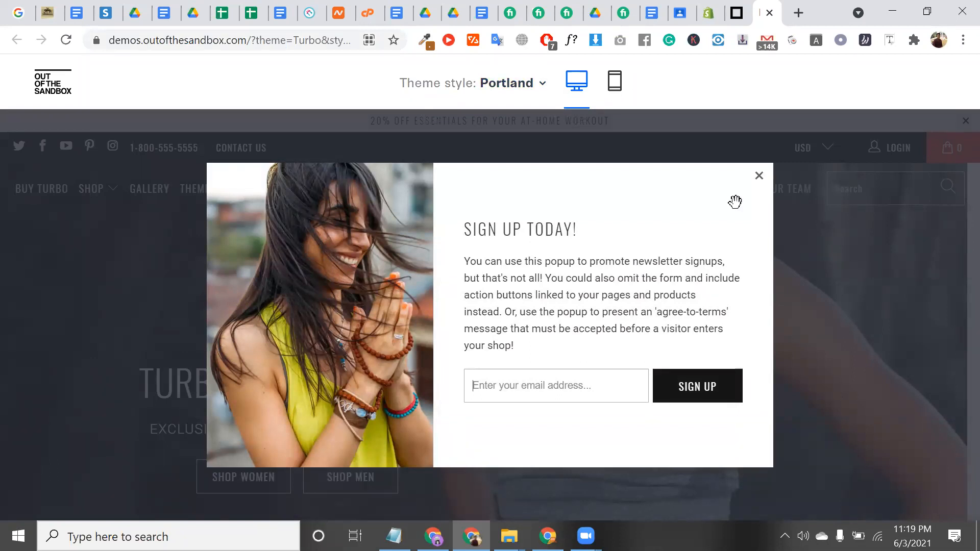
pyautogui.click(759, 178)
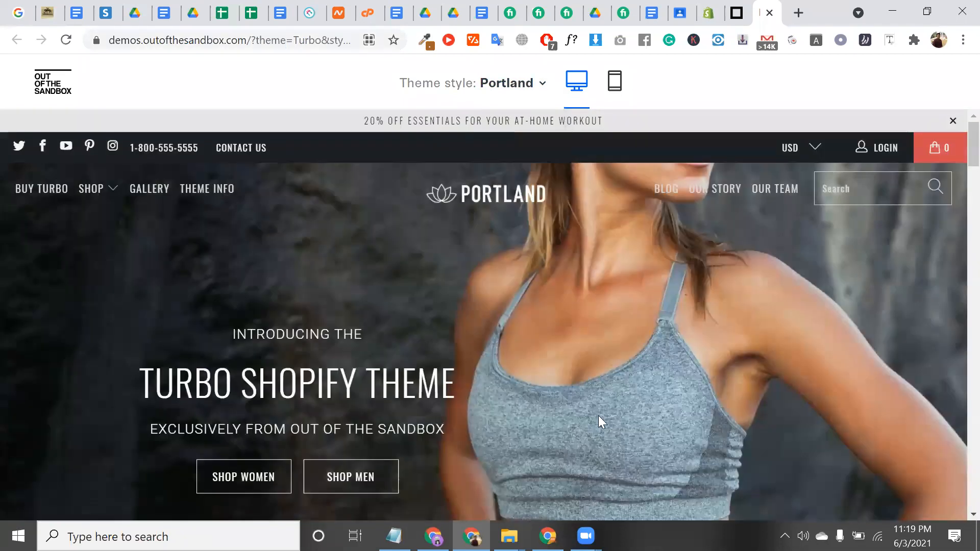
pyautogui.scroll(-3, 415, 273)
pyautogui.scroll(3, 415, 273)
pyautogui.scroll(-10, 415, 273)
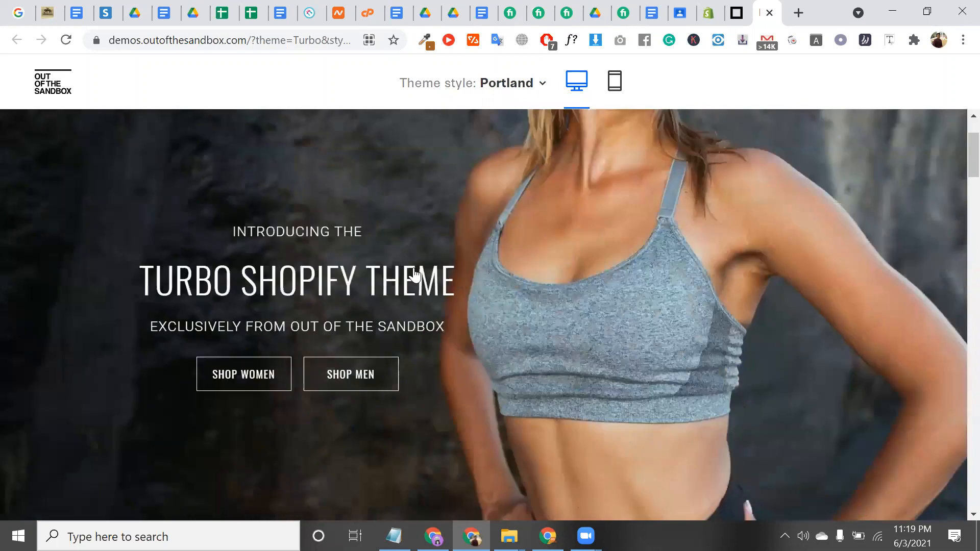
pyautogui.scroll(-5, 414, 272)
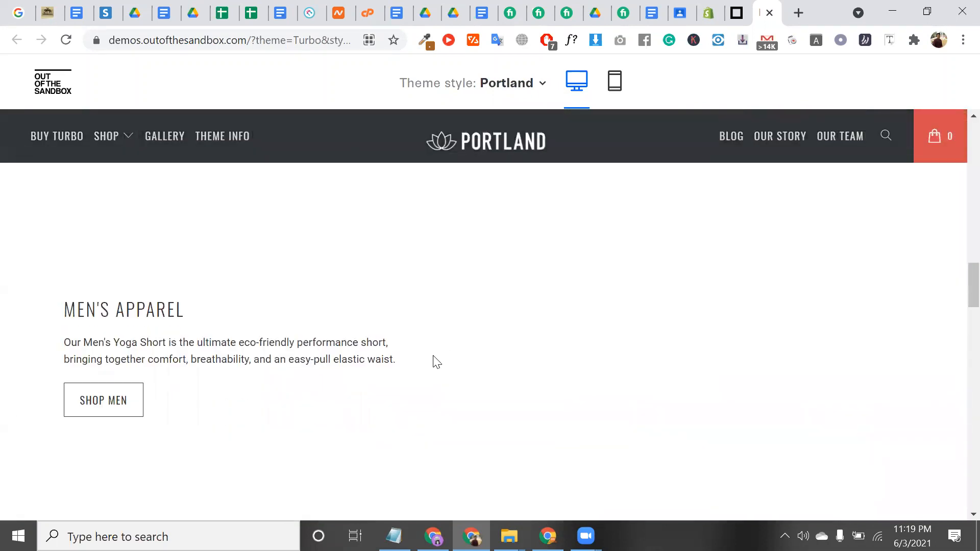
# Switch to Notepad and add the line "niche dropshipping" below the Shopify service list
pyautogui.click(393, 536)
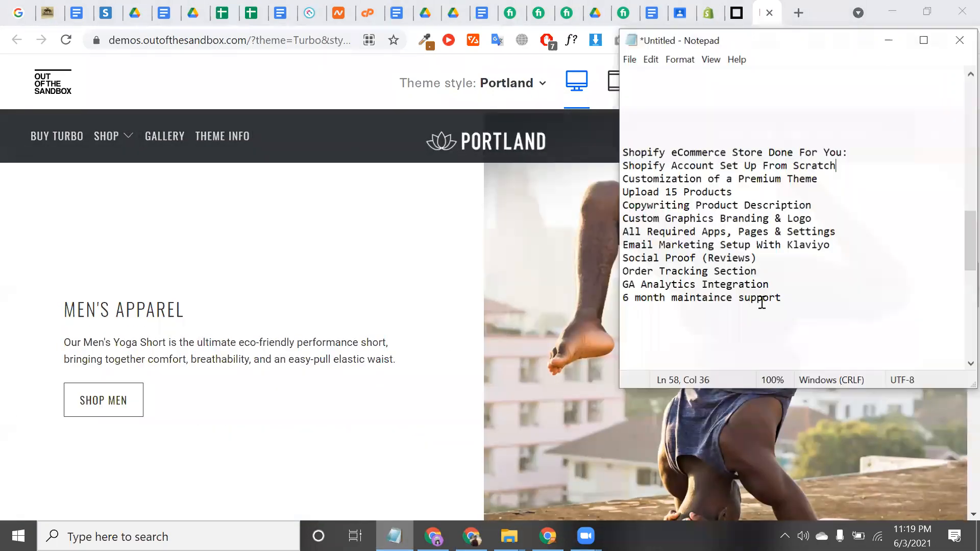
pyautogui.click(825, 319)
pyautogui.press('Return')
pyautogui.press('Return')
pyautogui.write('nich')
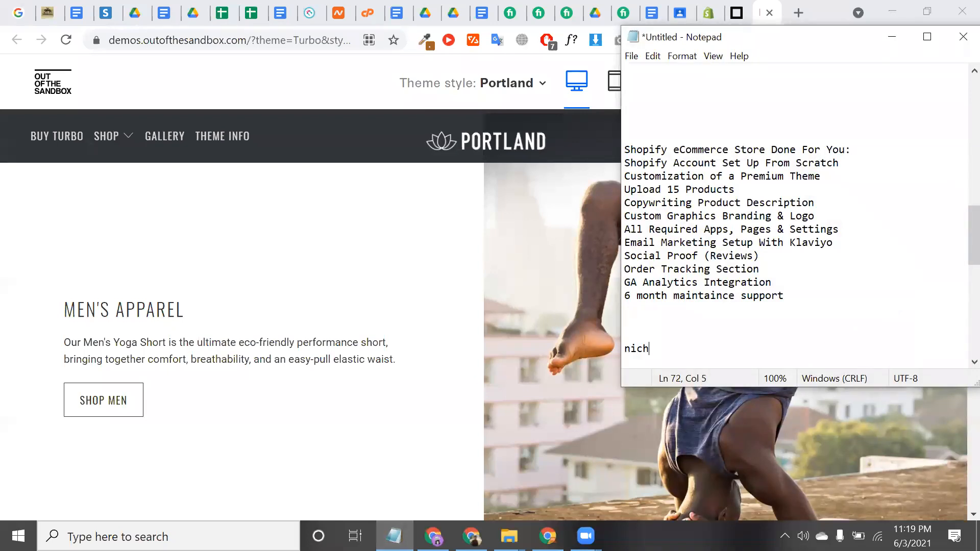
pyautogui.write('e dropshipping')
# Add the line "single product dropship" beneath the niche dropshipping line
pyautogui.press('Return')
pyautogui.write('signl')
pyautogui.press('BackSpace')
pyautogui.press('BackSpace')
pyautogui.press('BackSpace')
pyautogui.write('ngle')
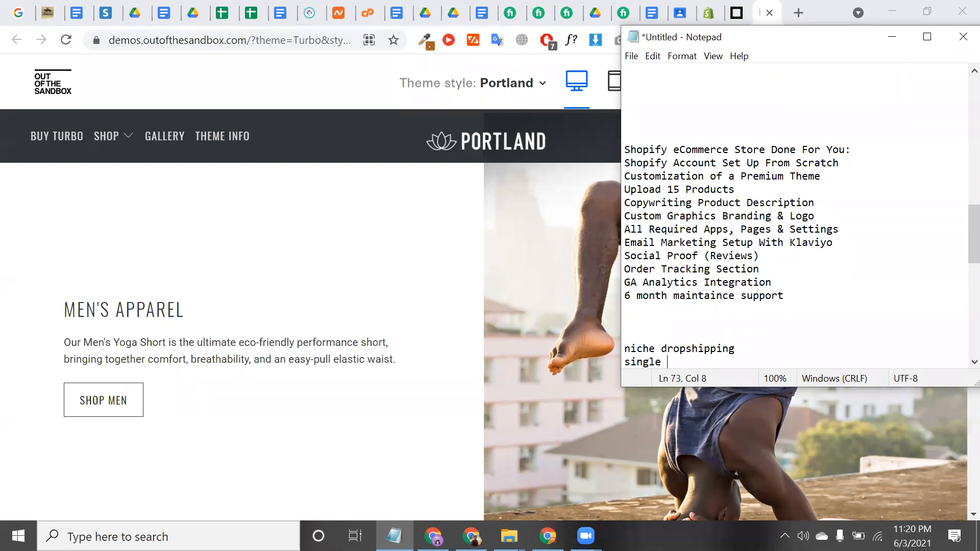
pyautogui.write(' product dropship')
pyautogui.press('Return')
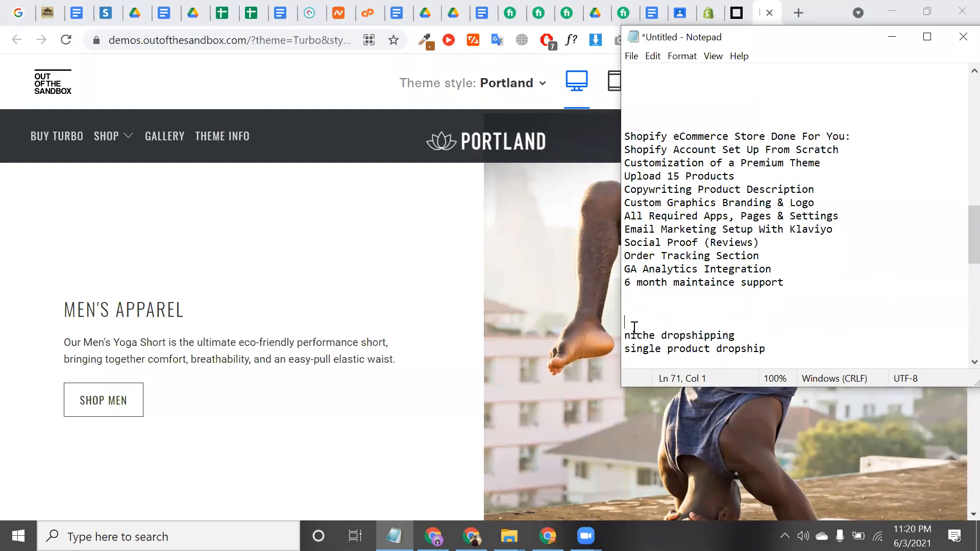
# Cut the "niche dropshipping" and "single product dropship" lines out of the note
pyautogui.moveTo(626, 335); pyautogui.dragTo(817, 409)
pyautogui.scroll(5, 750, 151)
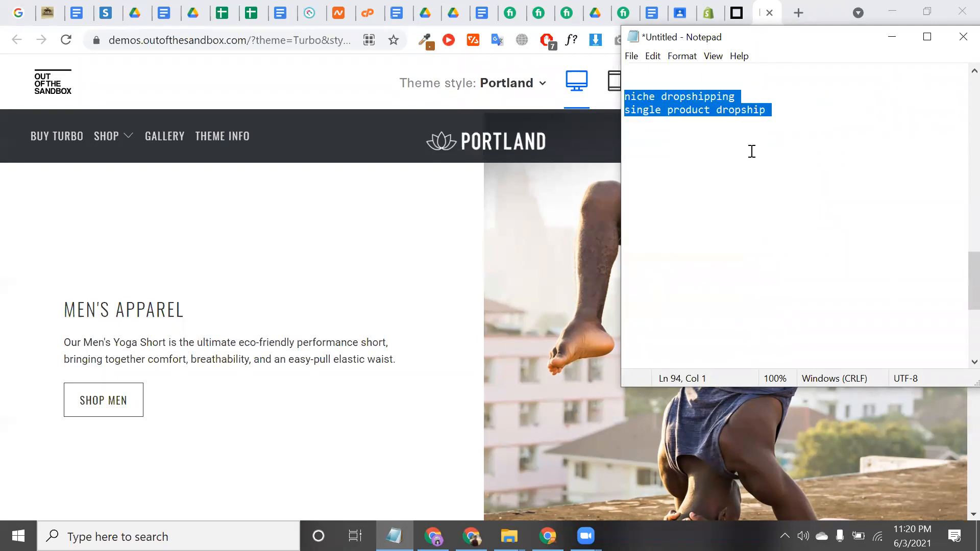
pyautogui.click(793, 240)
pyautogui.moveTo(779, 231); pyautogui.dragTo(612, 203)
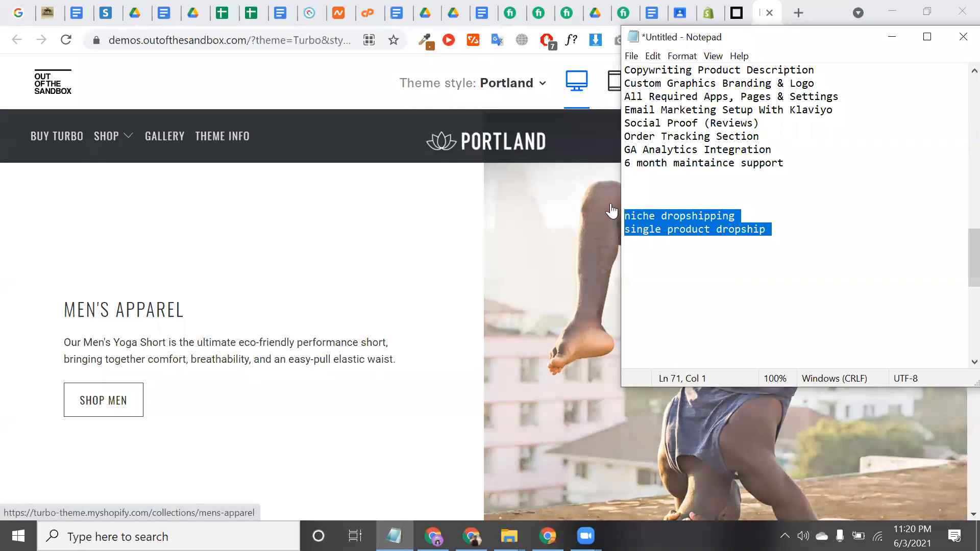
pyautogui.click(780, 234)
pyautogui.moveTo(780, 234); pyautogui.dragTo(612, 219)
pyautogui.click(623, 215)
pyautogui.click(780, 229)
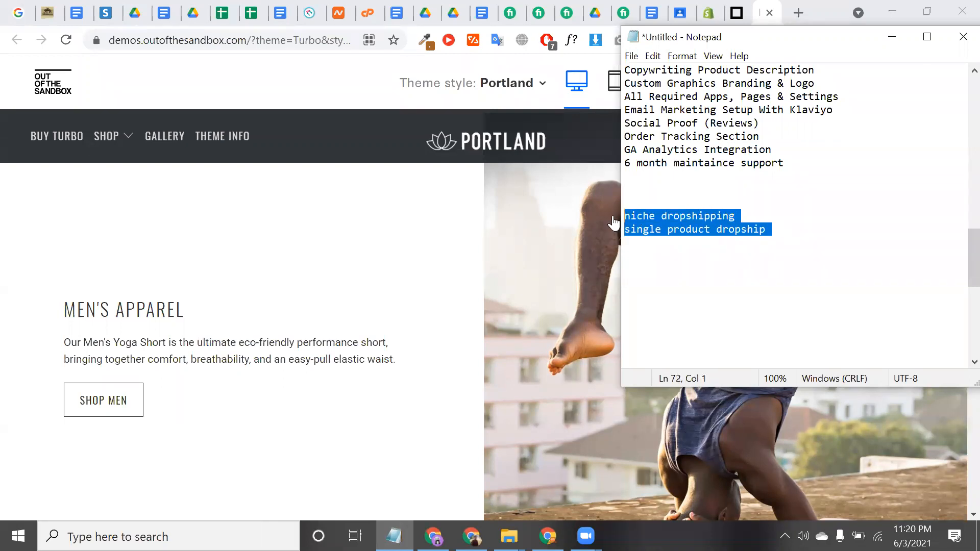
pyautogui.hotkey('ctrl', 'x')
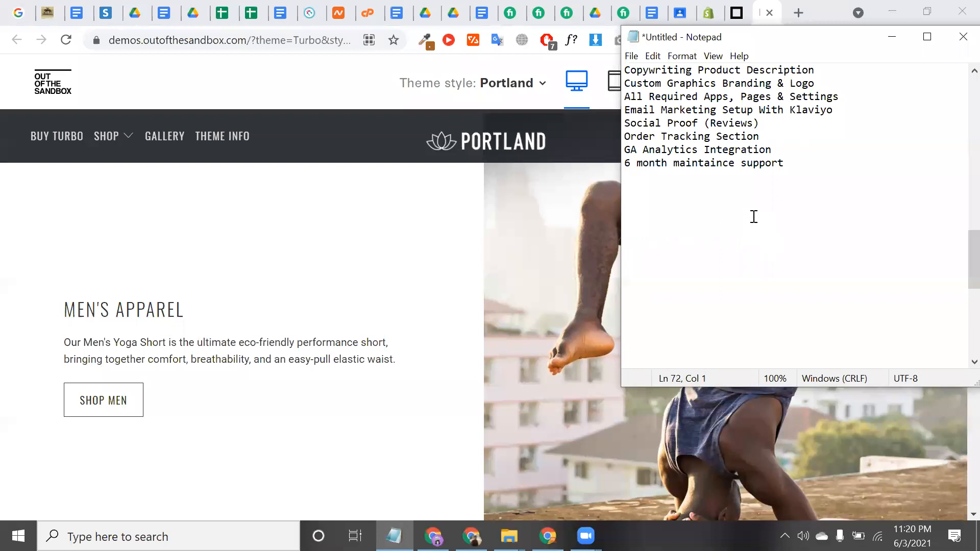
# Number the account set-up item "1." and the premium theme customization item "2." in the Shopify service list
pyautogui.scroll(8, 755, 218)
pyautogui.scroll(10, 754, 217)
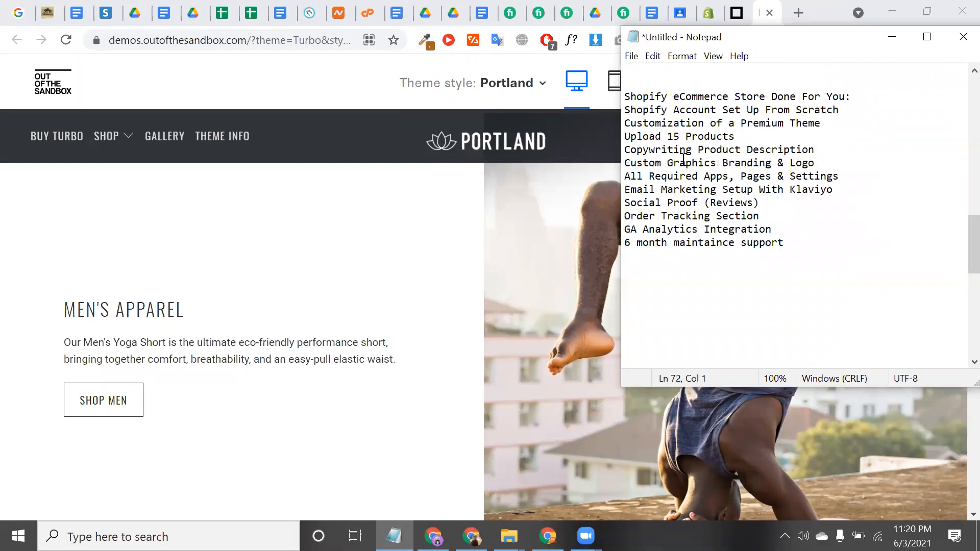
pyautogui.click(625, 111)
pyautogui.moveTo(626, 111); pyautogui.dragTo(853, 100)
pyautogui.click(766, 110)
pyautogui.write('!')
pyautogui.write('1')
pyautogui.press('BackSpace')
pyautogui.press('BackSpace')
pyautogui.write('1.')
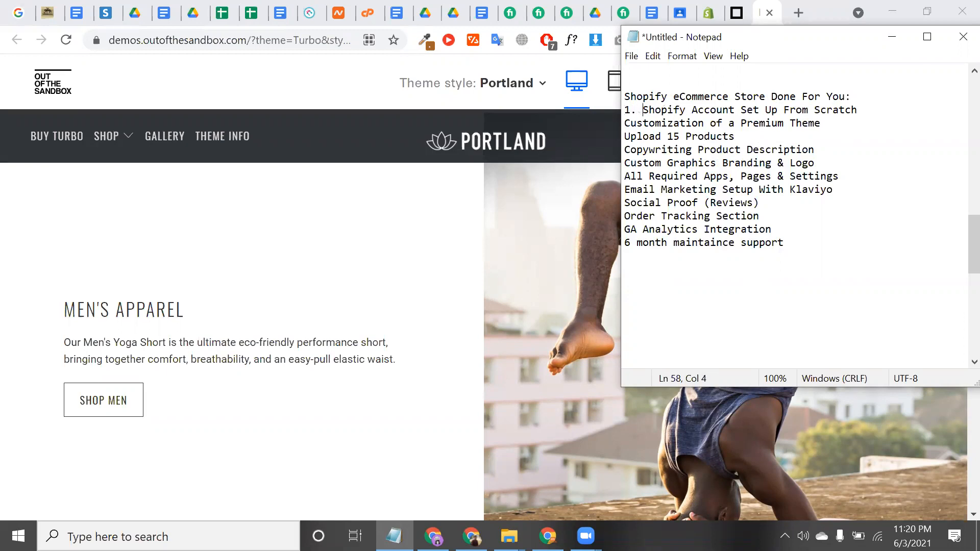
pyautogui.click(624, 123)
pyautogui.write('2.')
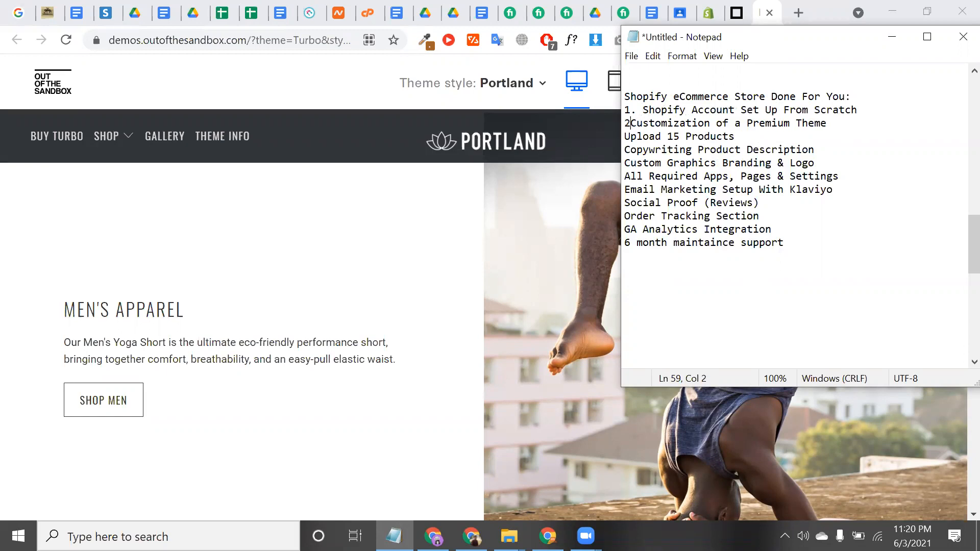
# Append a pair of parentheses containing "turbo" to the end of the premium theme customization item
pyautogui.moveTo(729, 123); pyautogui.dragTo(833, 123)
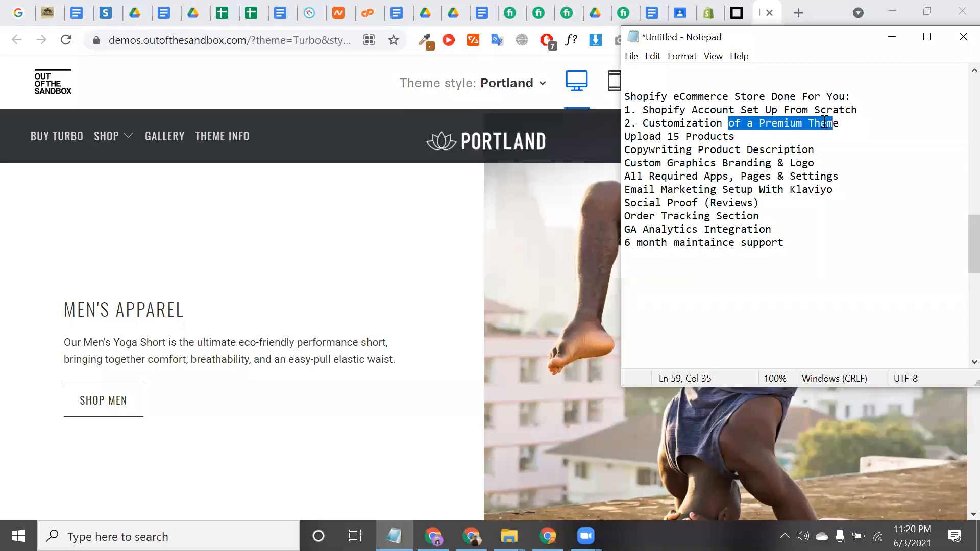
pyautogui.click(856, 123)
pyautogui.write('()')
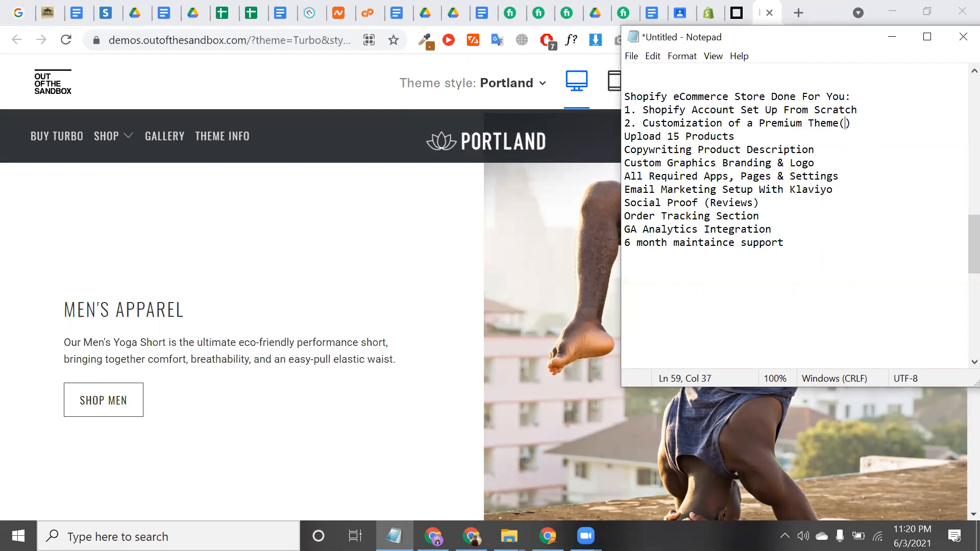
pyautogui.write('turbo ')
pyautogui.write('cover')
pyautogui.press('BackSpace')
pyautogui.press('BackSpace')
pyautogui.press('BackSpace')
pyautogui.press('BackSpace')
pyautogui.press('BackSpace')
pyautogui.press('BackSpace')
# Expand the parenthesized text in the second item so it reads "cover turbo theme"
pyautogui.press('Left')
pyautogui.press('Left')
pyautogui.press('Left')
pyautogui.write('cover ')
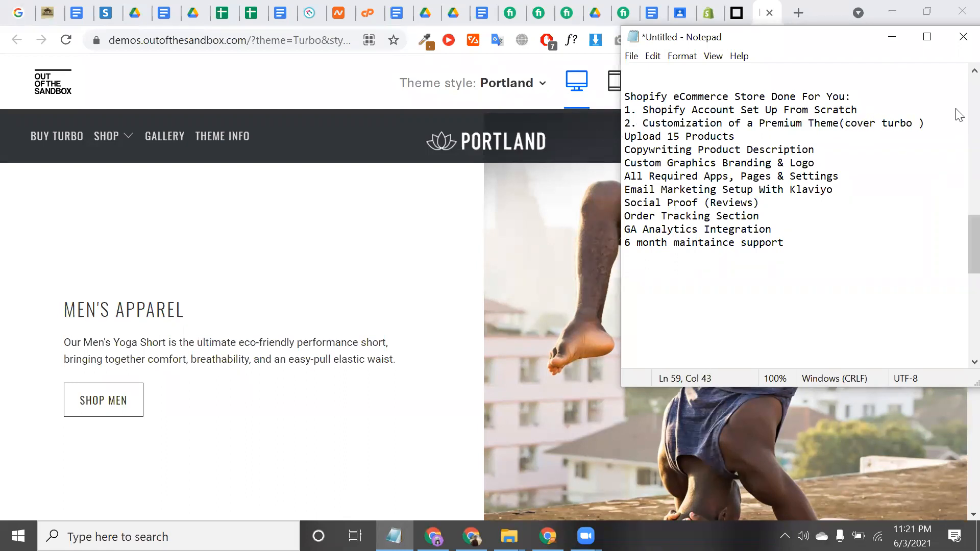
pyautogui.write('turbo tj')
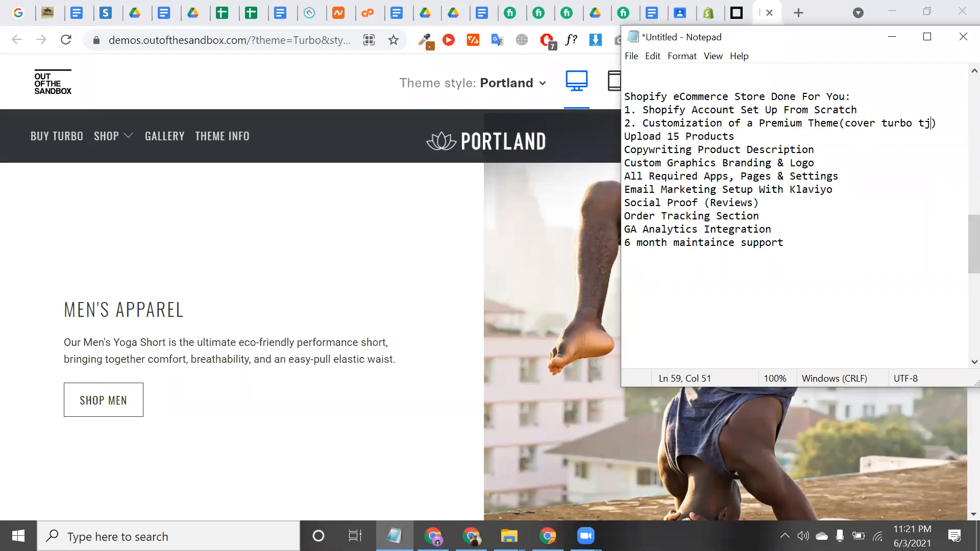
pyautogui.press('BackSpace')
pyautogui.write('heme')
# Check the theme styles offered in the Turbo demo and open shopify.com in a new browser tab
pyautogui.click(542, 82)
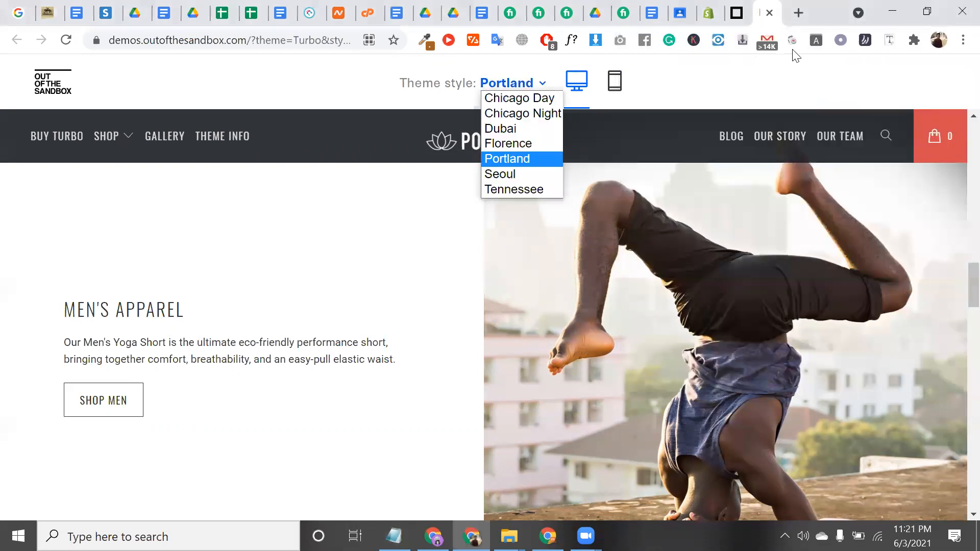
pyautogui.click(798, 11)
pyautogui.click(798, 11)
pyautogui.write('sh')
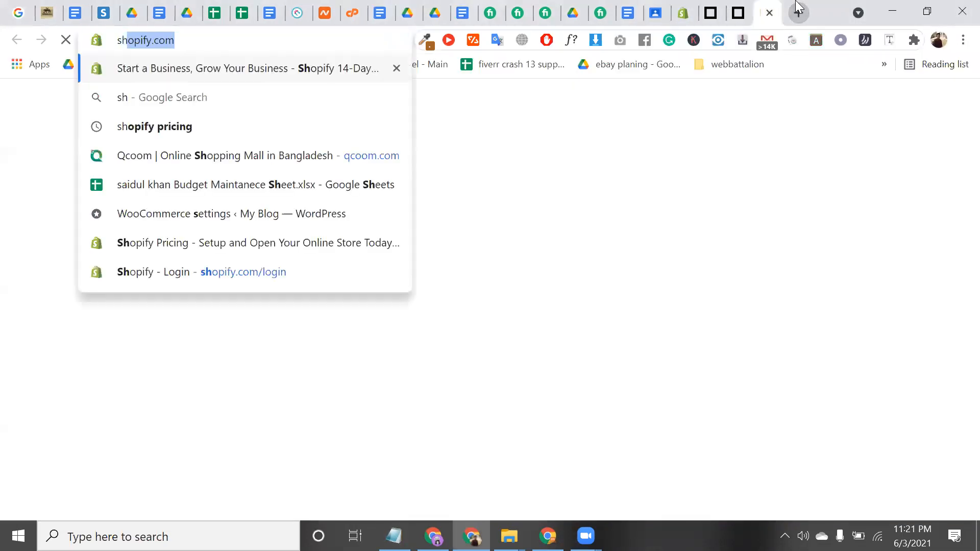
pyautogui.write('op')
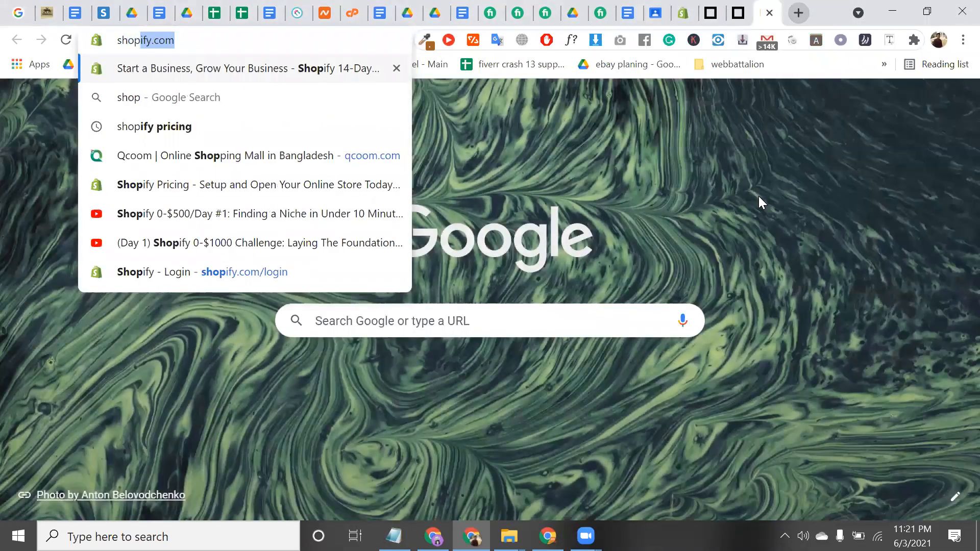
pyautogui.press('Return')
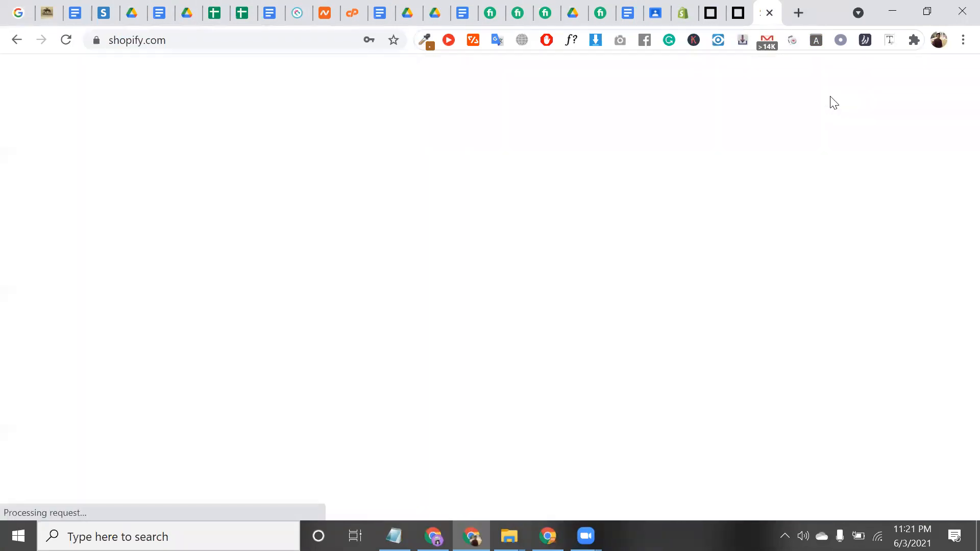
# Examine the email, password and store name fields of the free 14-day trial form and close the form
pyautogui.click(374, 258)
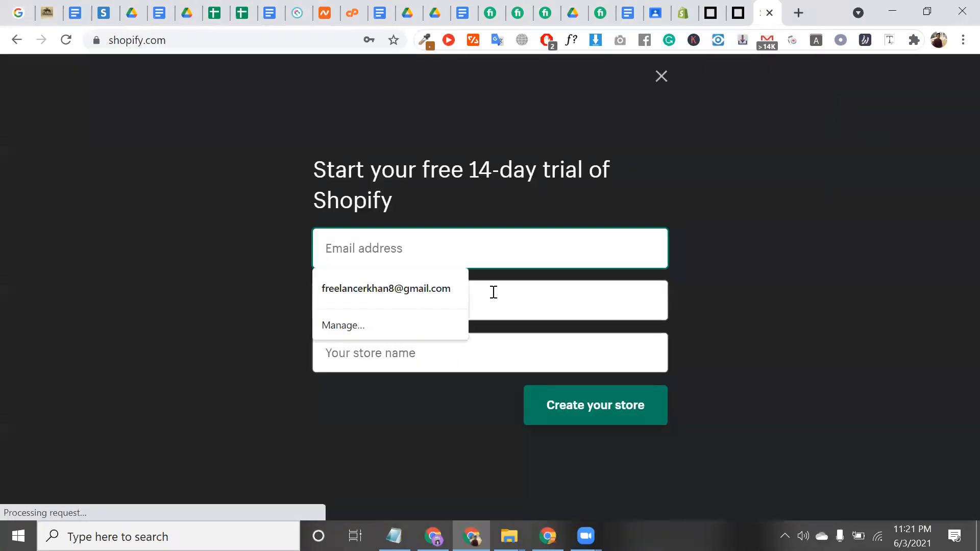
pyautogui.click(494, 292)
pyautogui.click(490, 350)
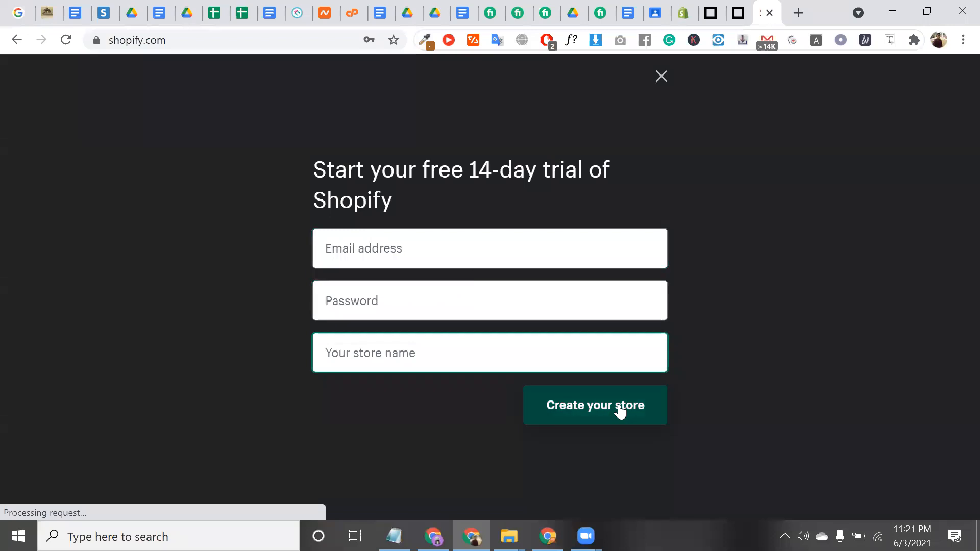
pyautogui.tripleClick(529, 180)
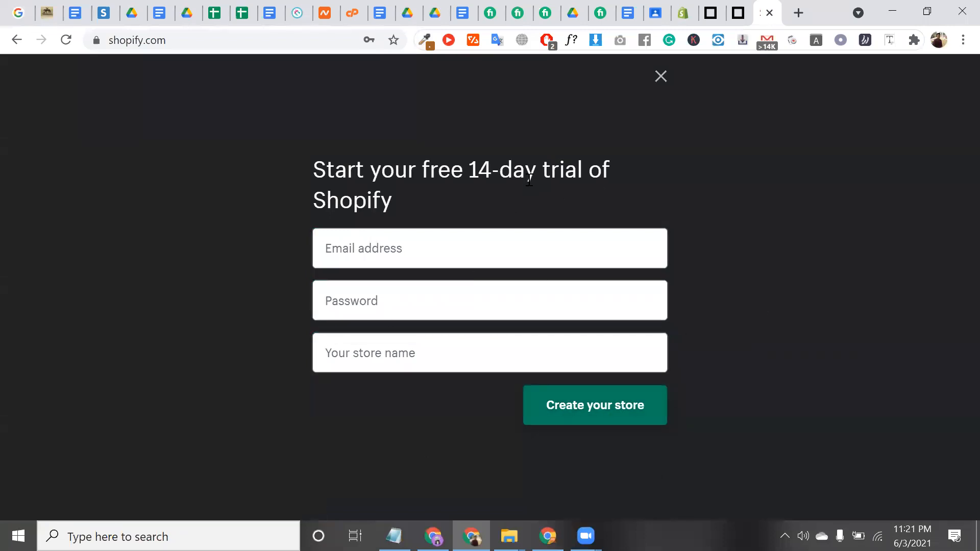
pyautogui.click(659, 82)
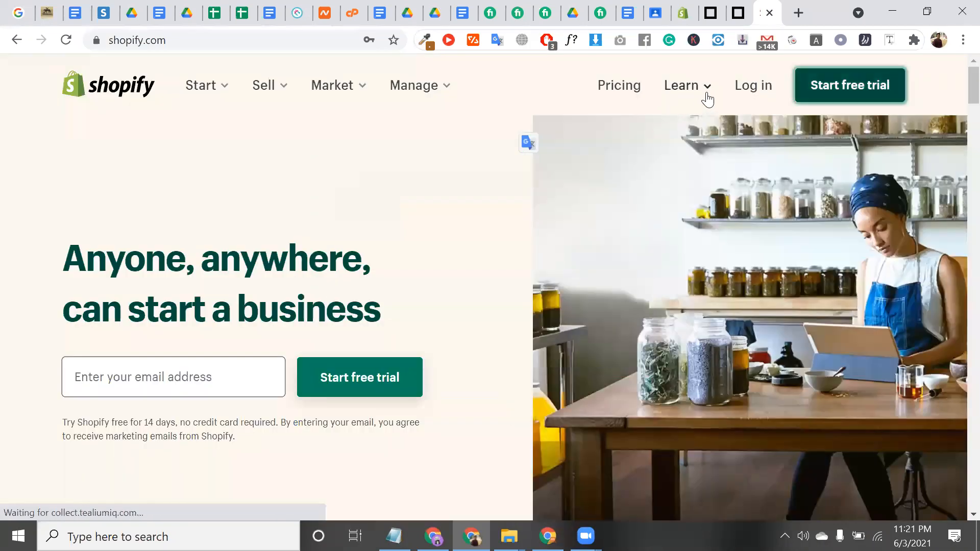
pyautogui.click(708, 95)
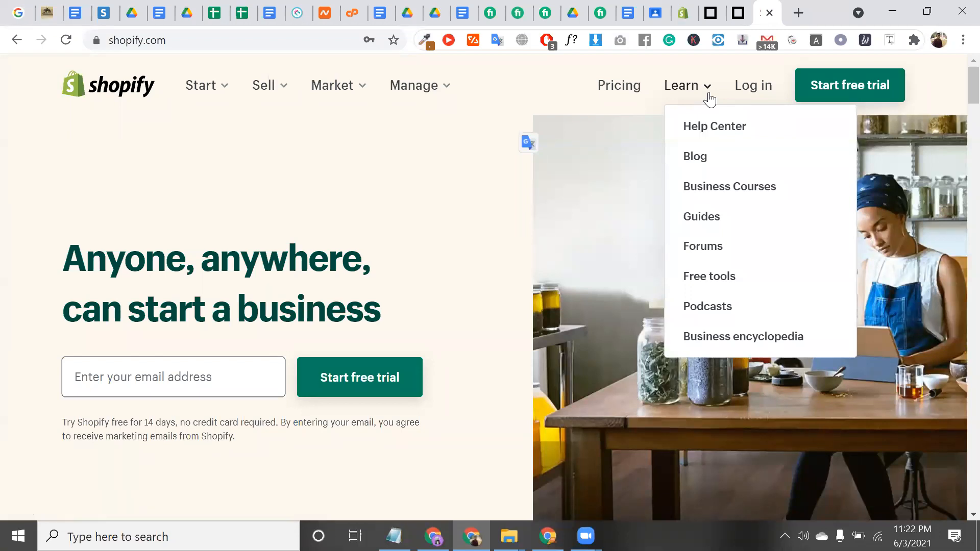
pyautogui.tripleClick(452, 273)
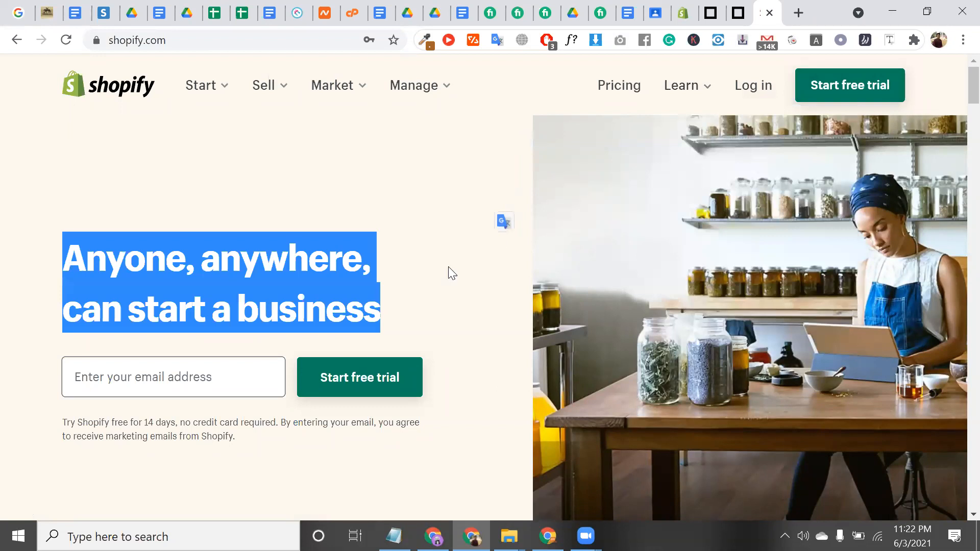
pyautogui.tripleClick(359, 291)
pyautogui.scroll(-5, 359, 294)
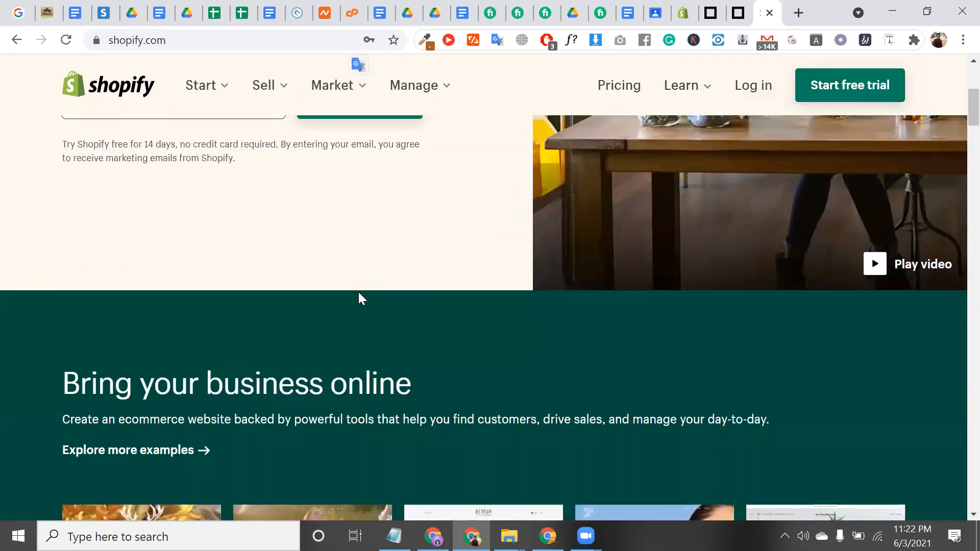
pyautogui.scroll(4, 359, 294)
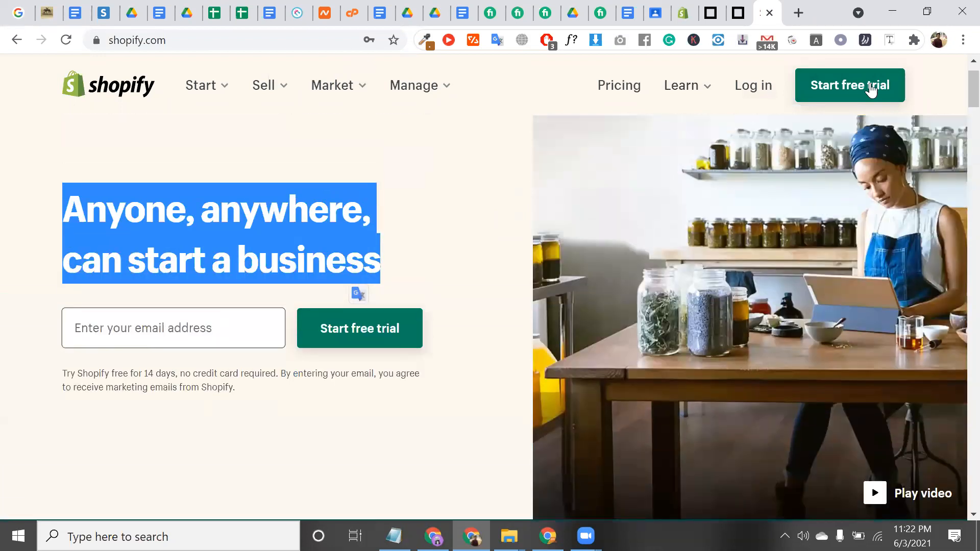
pyautogui.click(710, 90)
pyautogui.click(394, 182)
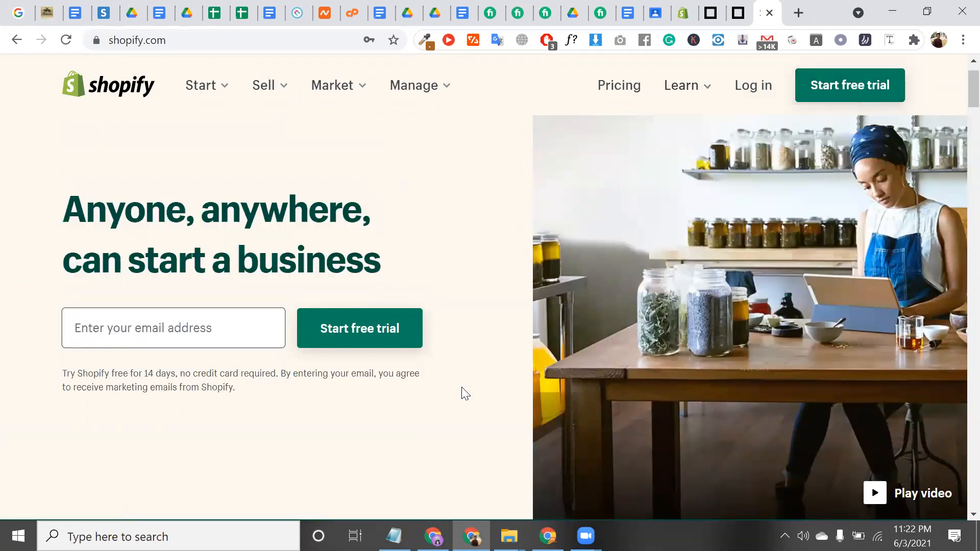
# Return to the Notepad service list and number the "Upload 15 Products" item as 3
pyautogui.click(394, 536)
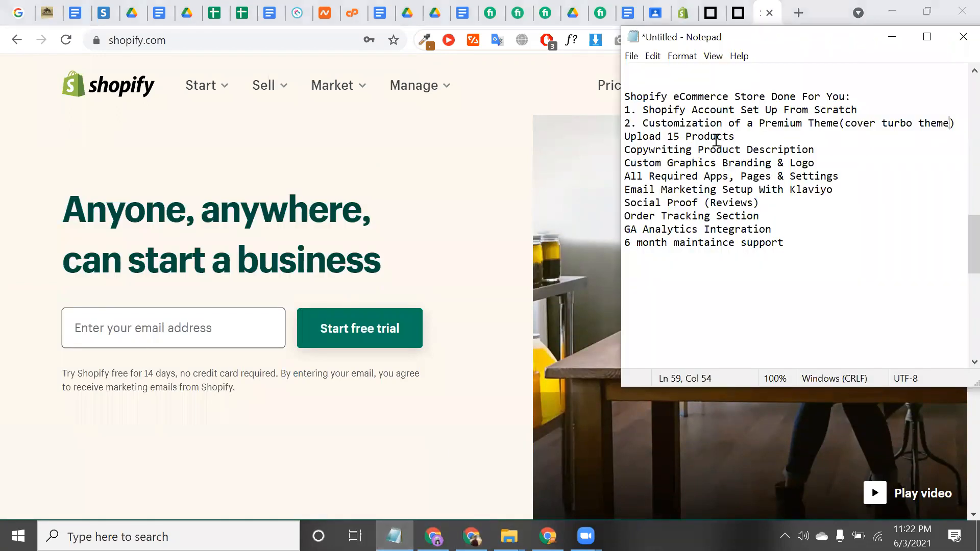
pyautogui.click(627, 136)
pyautogui.write('3.')
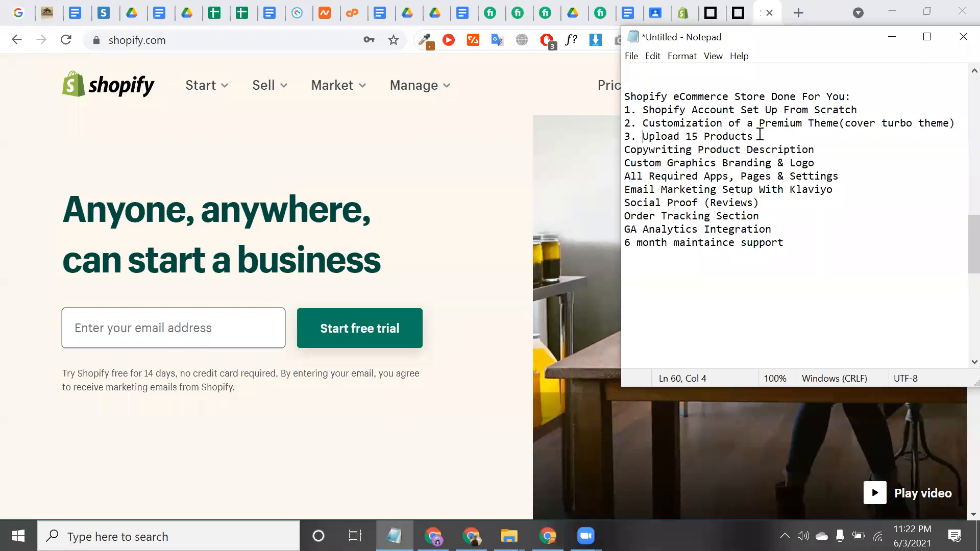
pyautogui.moveTo(756, 136); pyautogui.dragTo(609, 135)
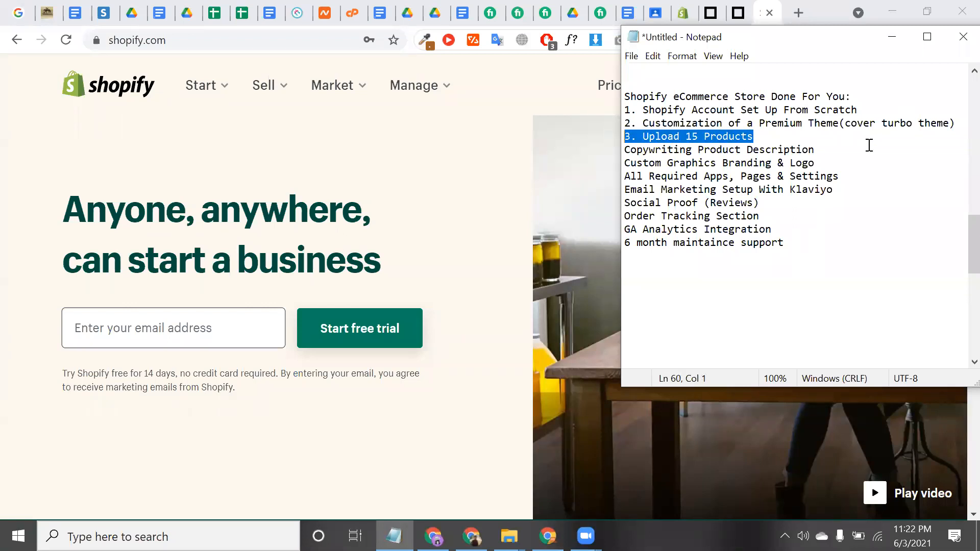
# Append the parenthesized text "(single product, variate product)" to the end of the "Upload 15 Products" item
pyautogui.click(763, 133)
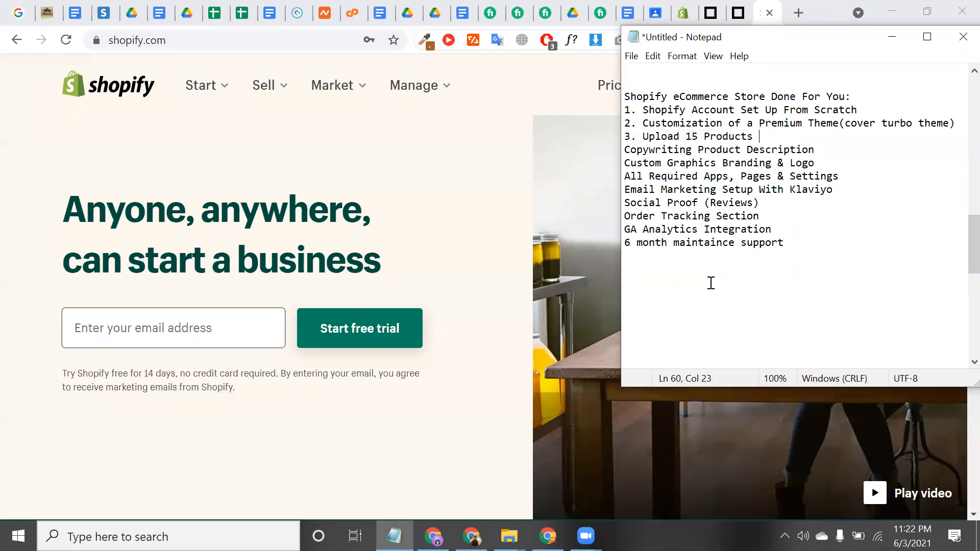
pyautogui.write('()')
pyautogui.write('single pr')
pyautogui.write('oduct,')
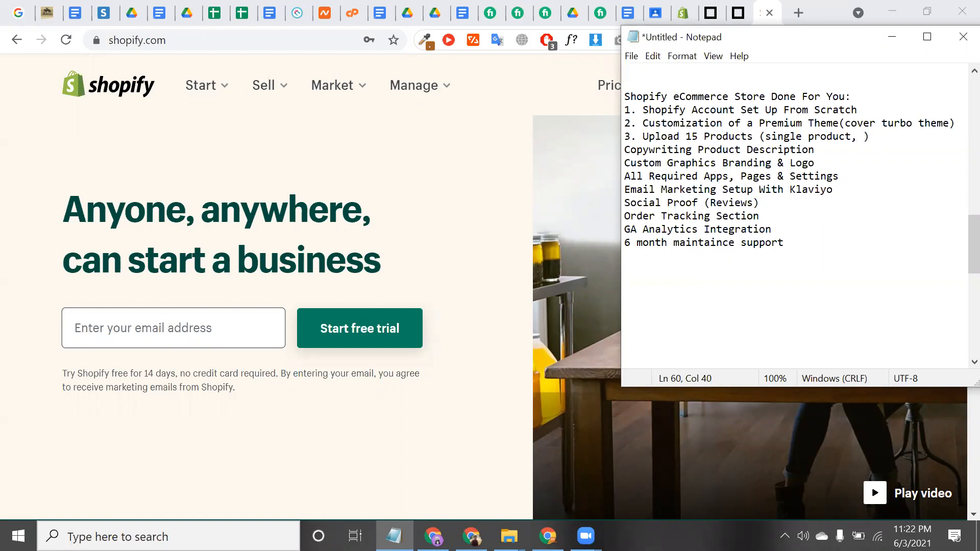
pyautogui.write('variat')
pyautogui.press('BackSpace')
pyautogui.write('i')
pyautogui.press('BackSpace')
pyautogui.write('te prodcu')
pyautogui.press('BackSpace')
pyautogui.press('BackSpace')
pyautogui.write('uct')
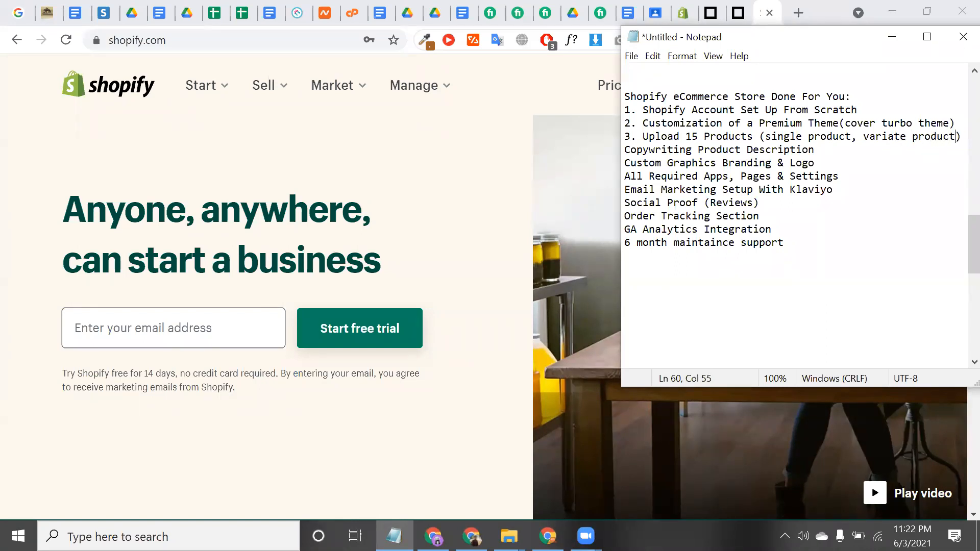
# Add "gift card," after "variate product" inside the parentheses of the third item
pyautogui.write(', ')
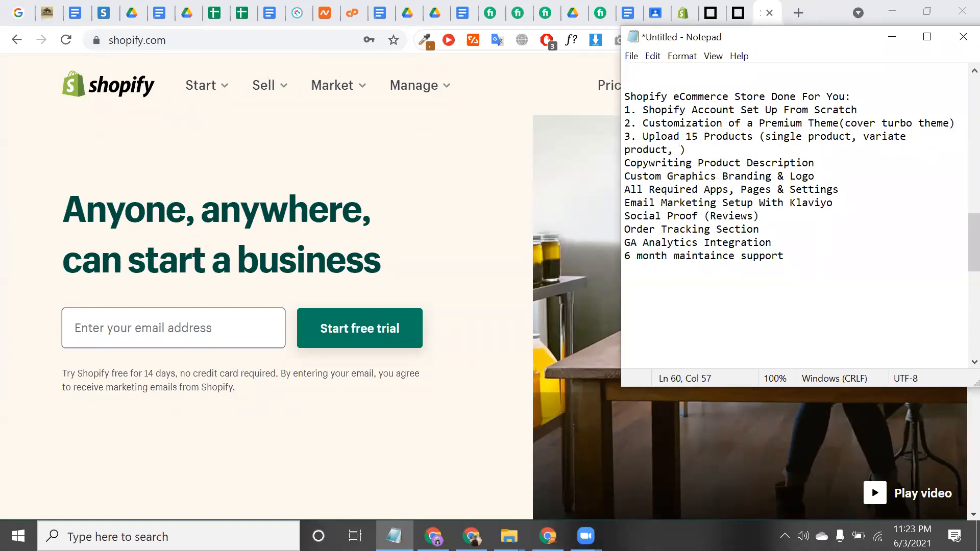
pyautogui.write('git')
pyautogui.press('BackSpace')
pyautogui.write('ft')
pyautogui.press('BackSpace')
pyautogui.write(',')
pyautogui.press('BackSpace')
pyautogui.press('BackSpace')
pyautogui.write('card,')
pyautogui.click(761, 137)
pyautogui.moveTo(765, 144); pyautogui.dragTo(773, 150)
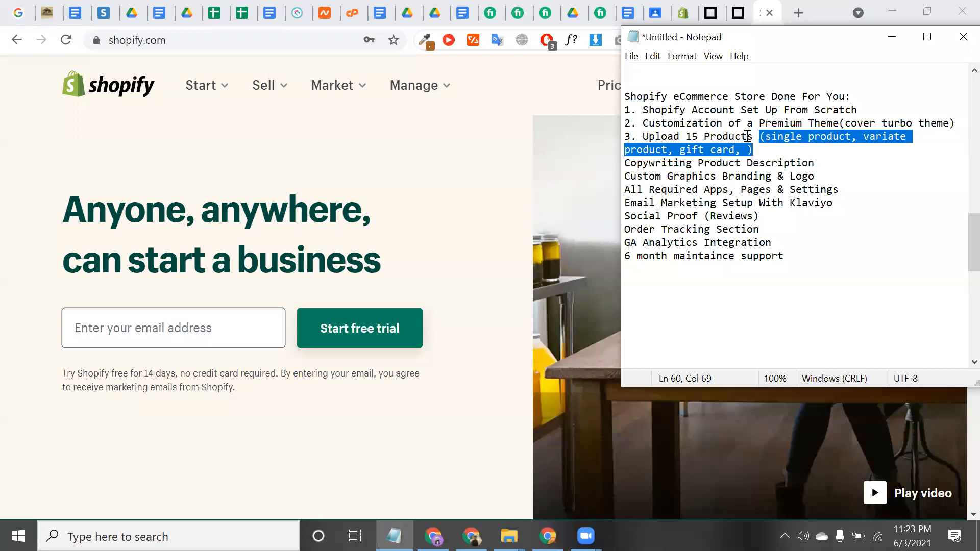
# Add "oberlo import" as the last product type inside the third item's parentheses
pyautogui.click(746, 150)
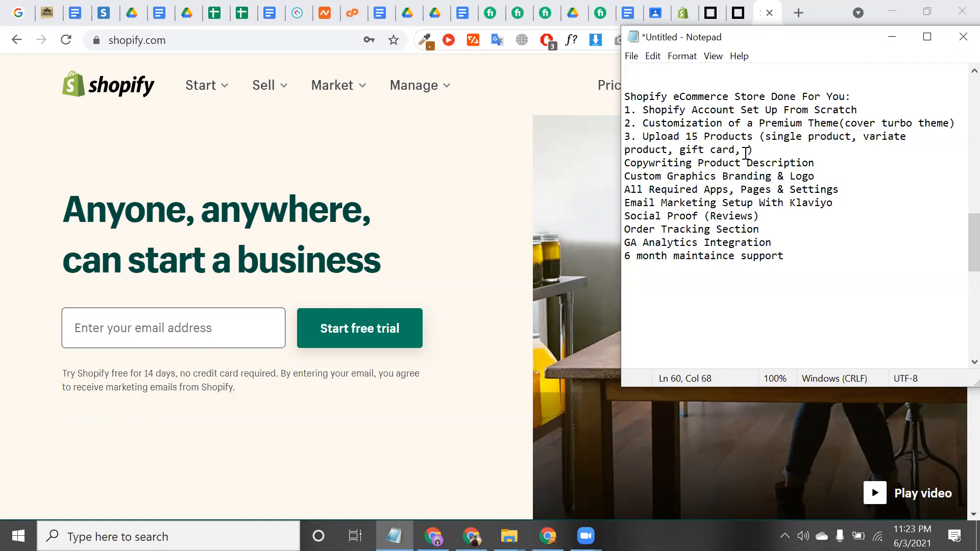
pyautogui.write('ot')
pyautogui.press('BackSpace')
pyautogui.press('BackSpace')
pyautogui.write('oberlo import')
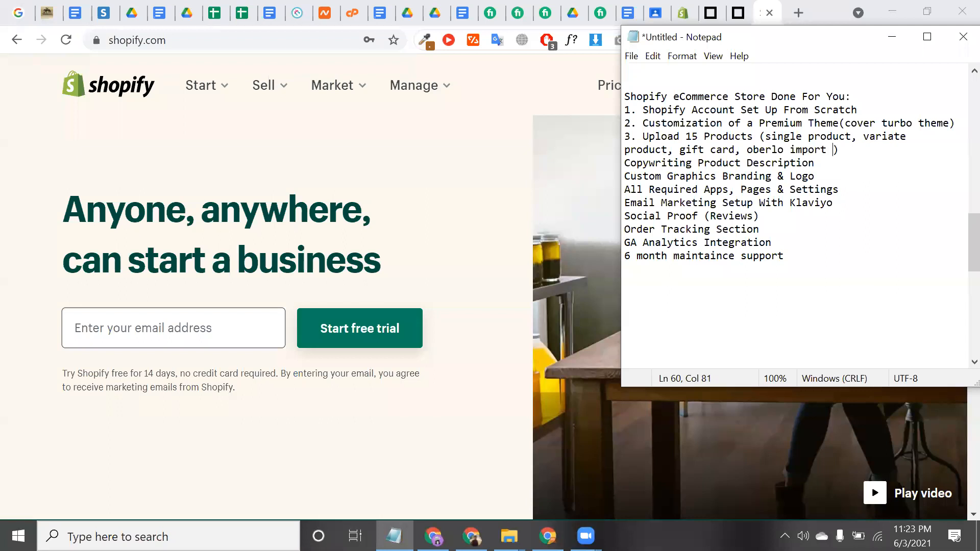
pyautogui.moveTo(851, 151); pyautogui.dragTo(624, 139)
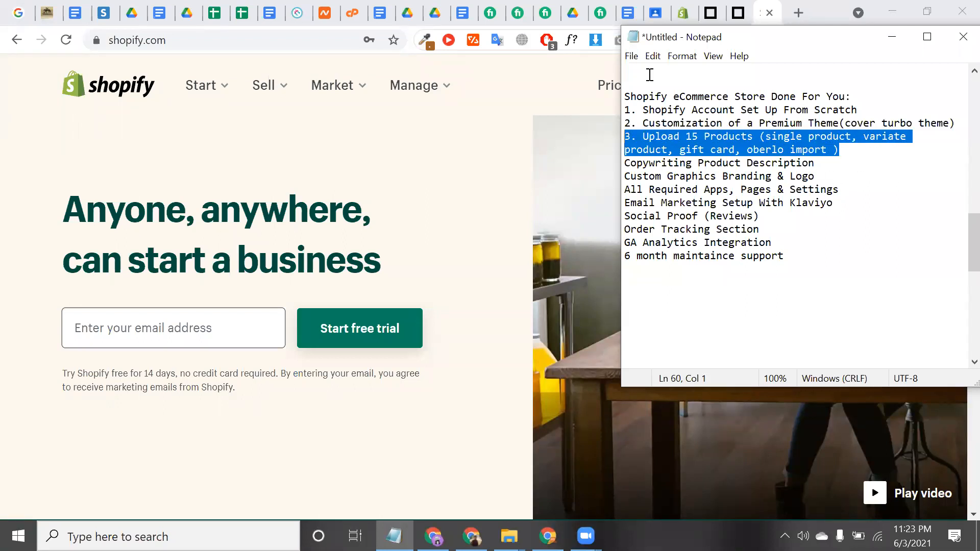
# Search for "dropshipping shopify app" in a new Chrome tab and open the Shopify App Store's dropshipping category
pyautogui.click(799, 13)
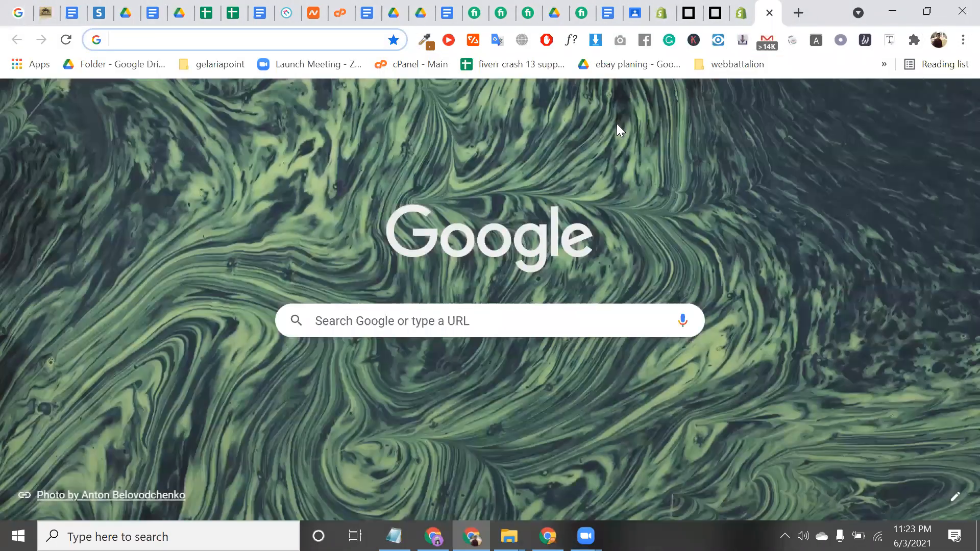
pyautogui.write('drops')
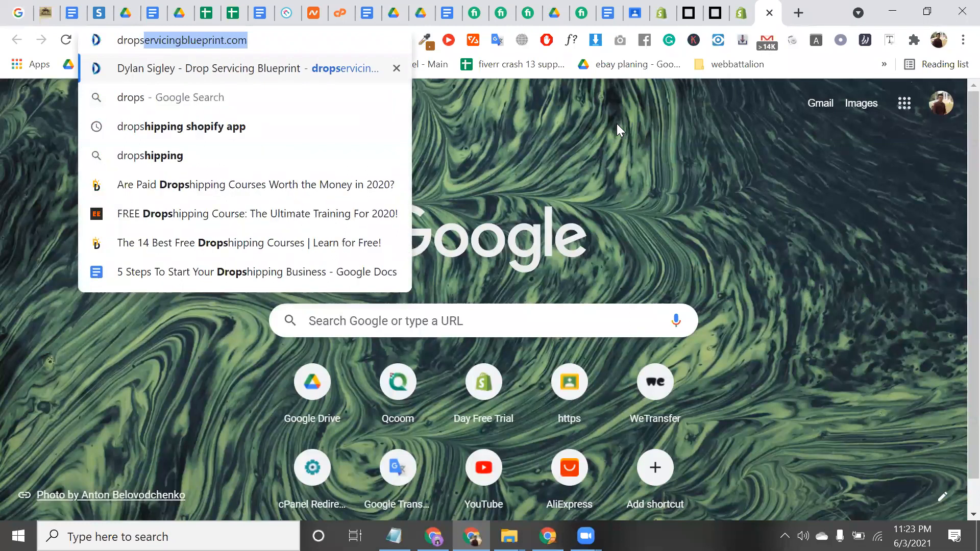
pyautogui.press('Down')
pyautogui.press('Down')
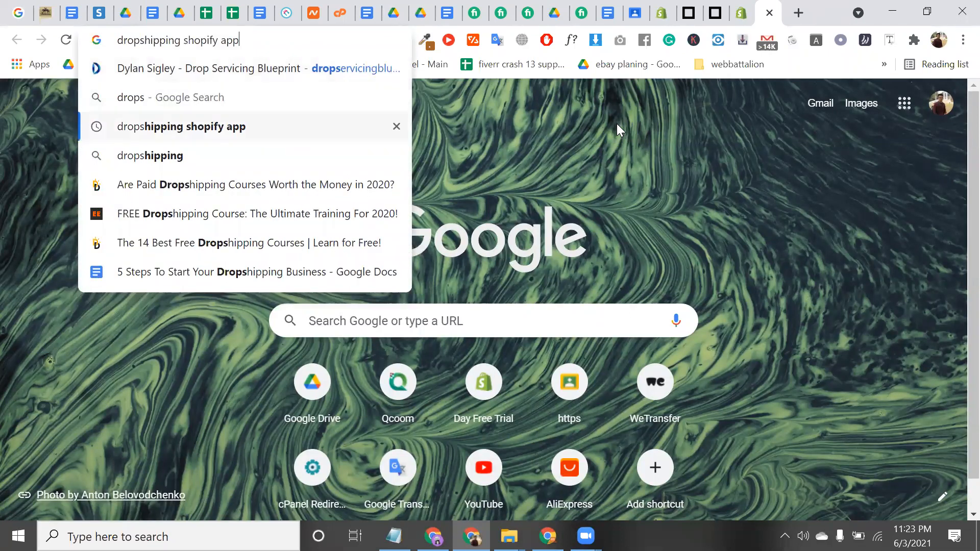
pyautogui.press('Return')
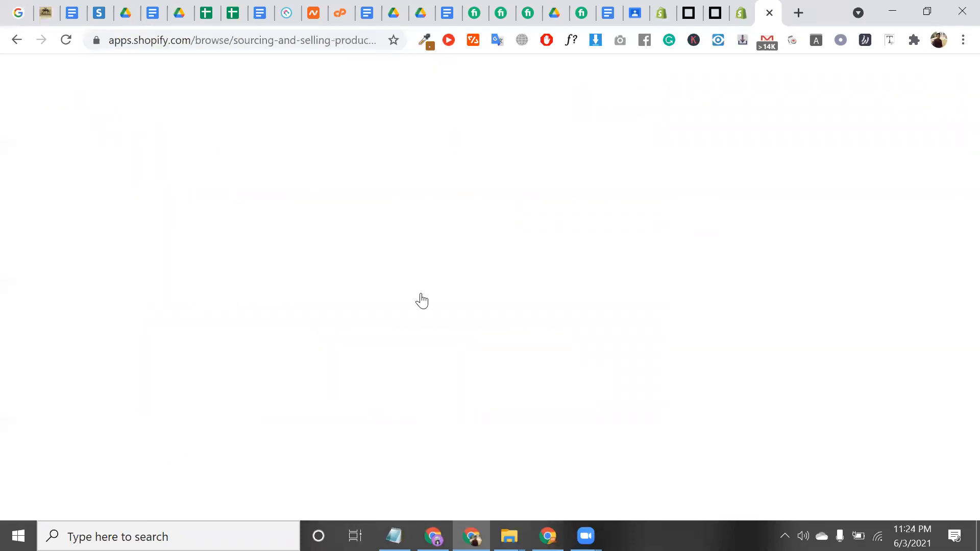
# Examine the dropshipping apps listed on the first results page of the Shopify App Store category
pyautogui.scroll(-5, 422, 300)
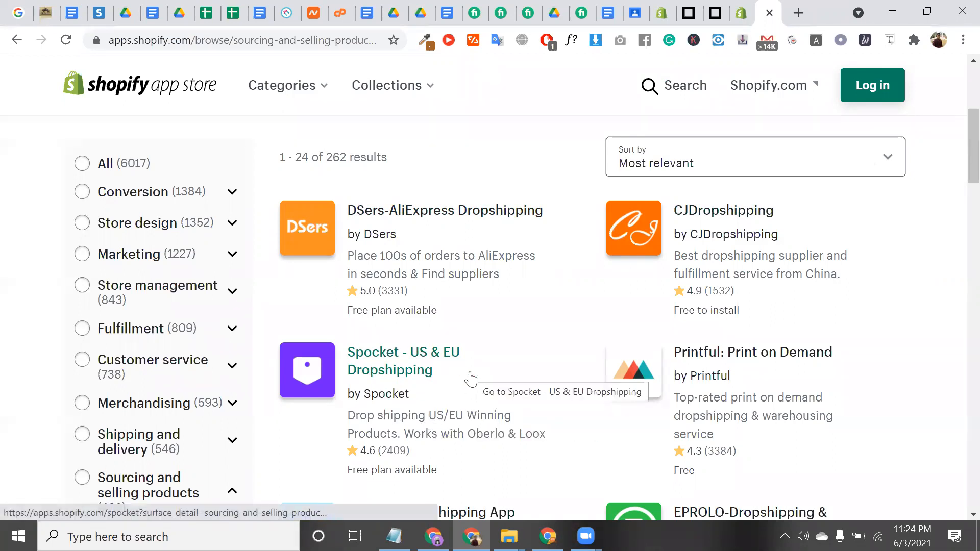
pyautogui.scroll(-2, 471, 379)
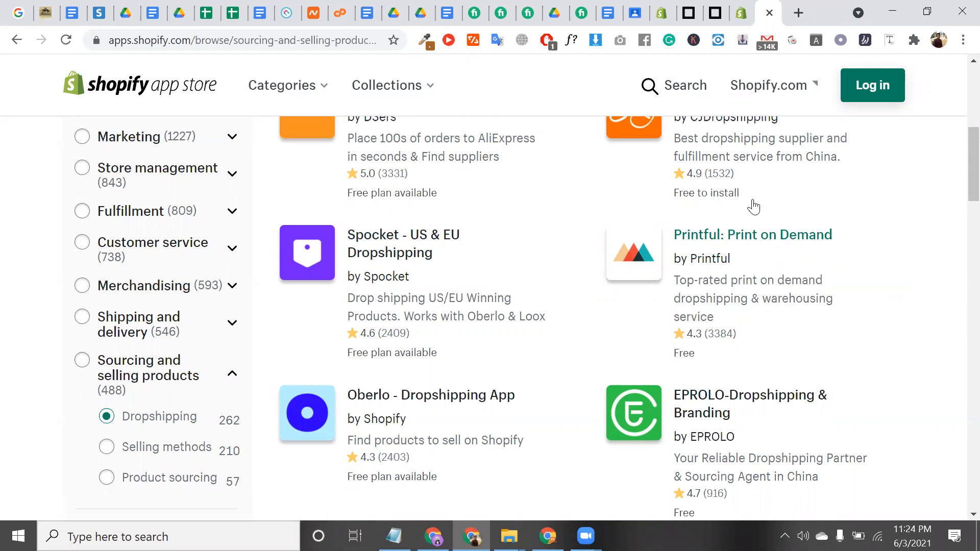
pyautogui.scroll(-1, 751, 284)
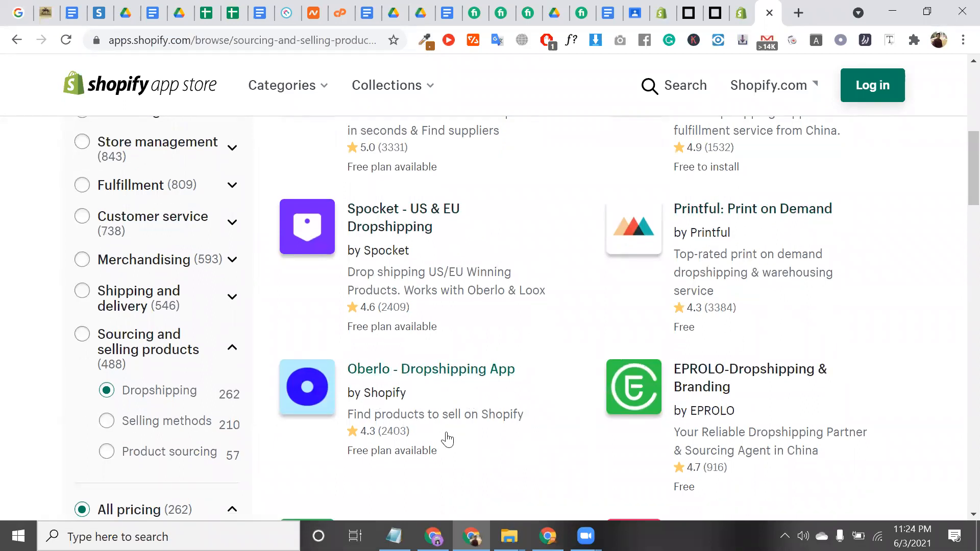
pyautogui.scroll(-1, 466, 396)
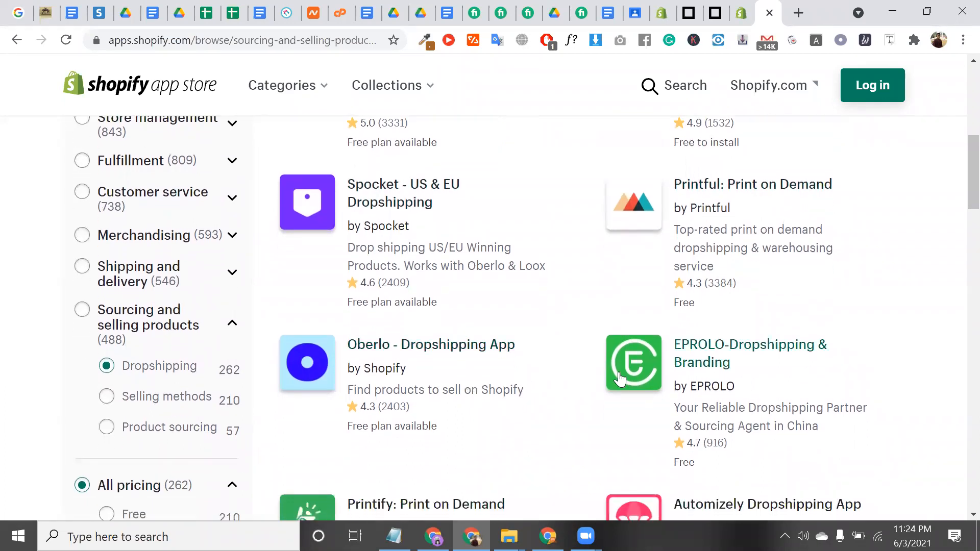
pyautogui.scroll(-3, 620, 380)
pyautogui.scroll(-2, 498, 372)
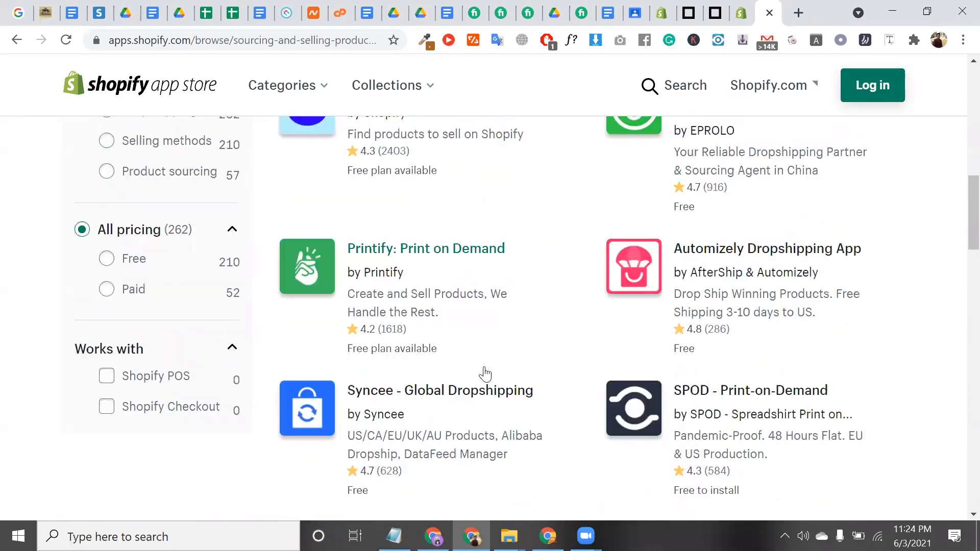
pyautogui.scroll(-2, 485, 374)
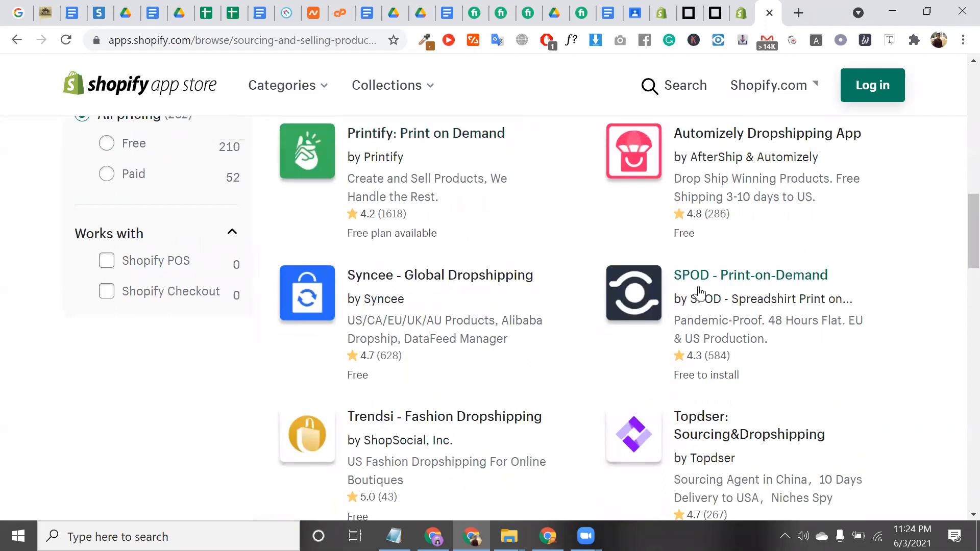
pyautogui.scroll(-3, 704, 326)
pyautogui.scroll(-3, 562, 372)
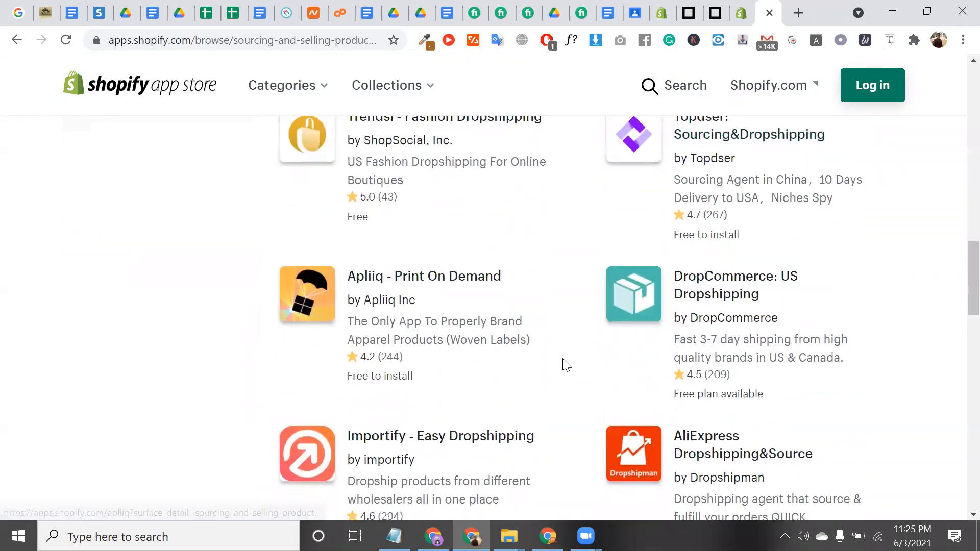
pyautogui.scroll(-3, 563, 365)
pyautogui.scroll(-3, 463, 305)
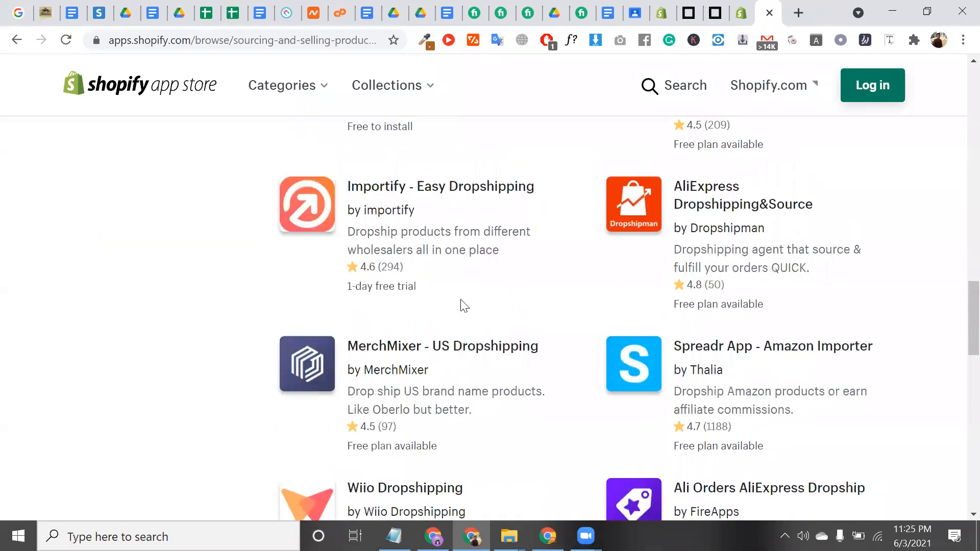
pyautogui.scroll(-2, 463, 305)
pyautogui.scroll(-1, 587, 341)
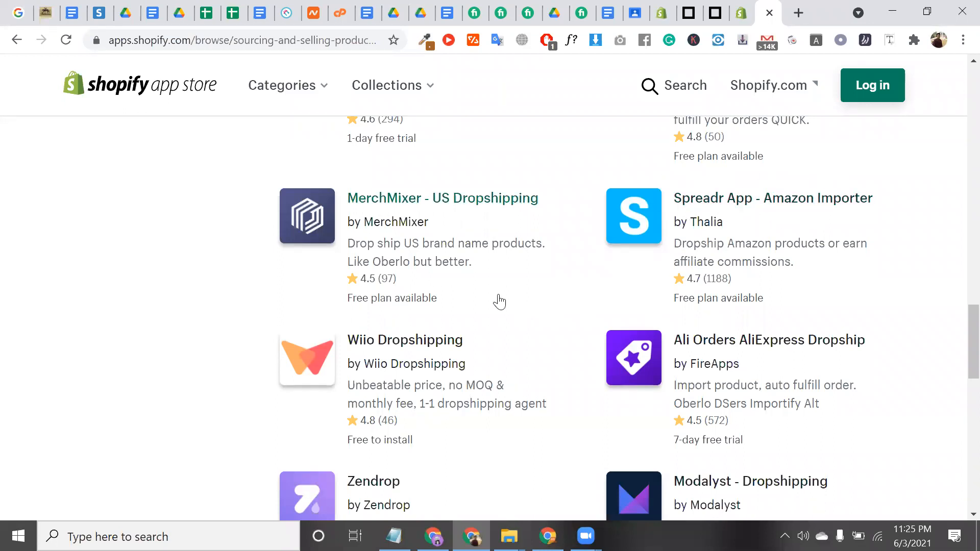
pyautogui.scroll(-9, 510, 349)
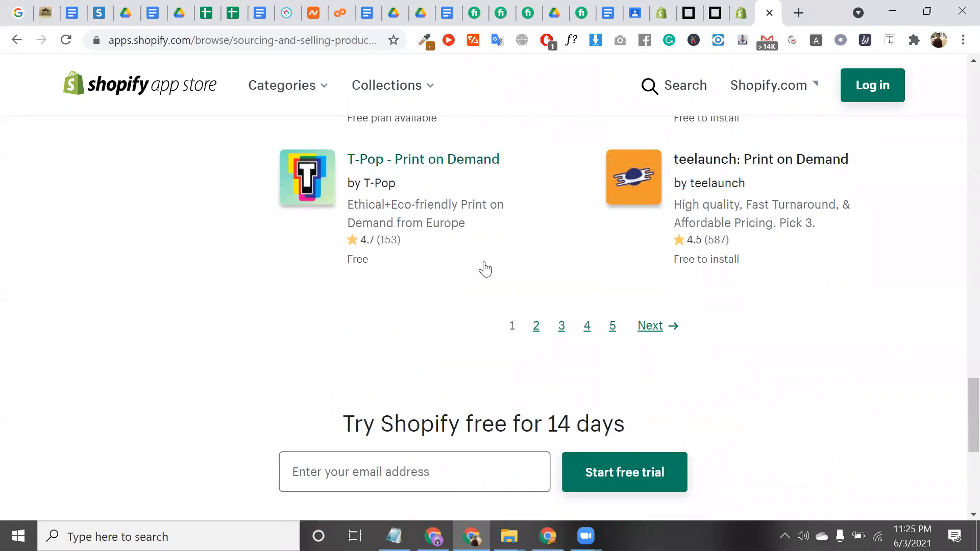
pyautogui.scroll(15, 483, 267)
# Copy the address of the dropshipping category page into the Notepad document, a few lines below the service list
pyautogui.click(285, 43)
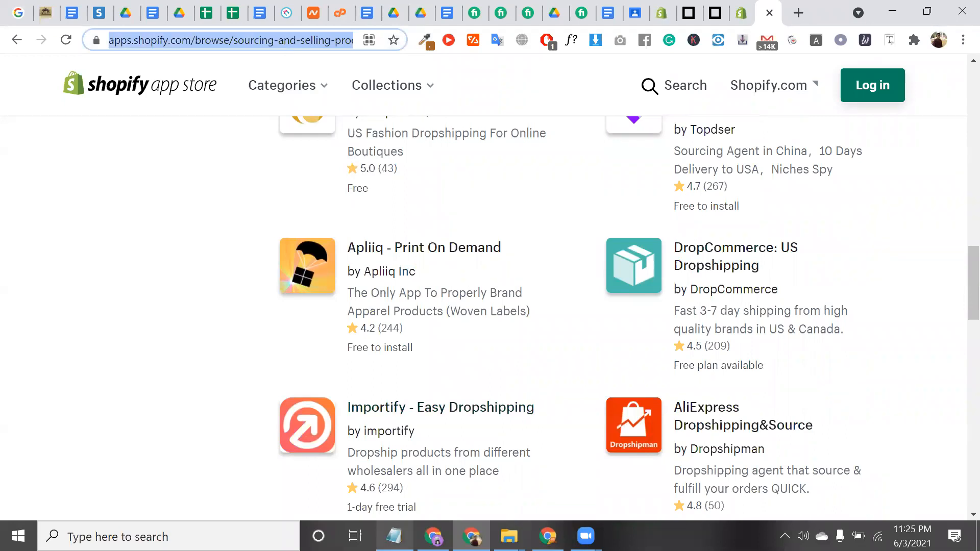
pyautogui.click(394, 536)
pyautogui.click(736, 307)
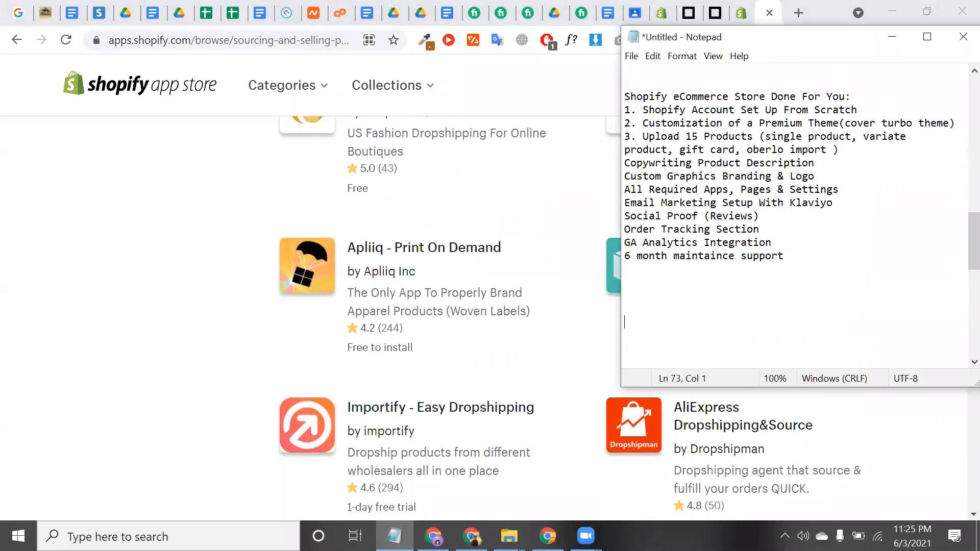
pyautogui.write('https://apps.shopify.com/browse/sourcing-and-selling-products-dropshipping')
pyautogui.moveTo(776, 344); pyautogui.dragTo(619, 322)
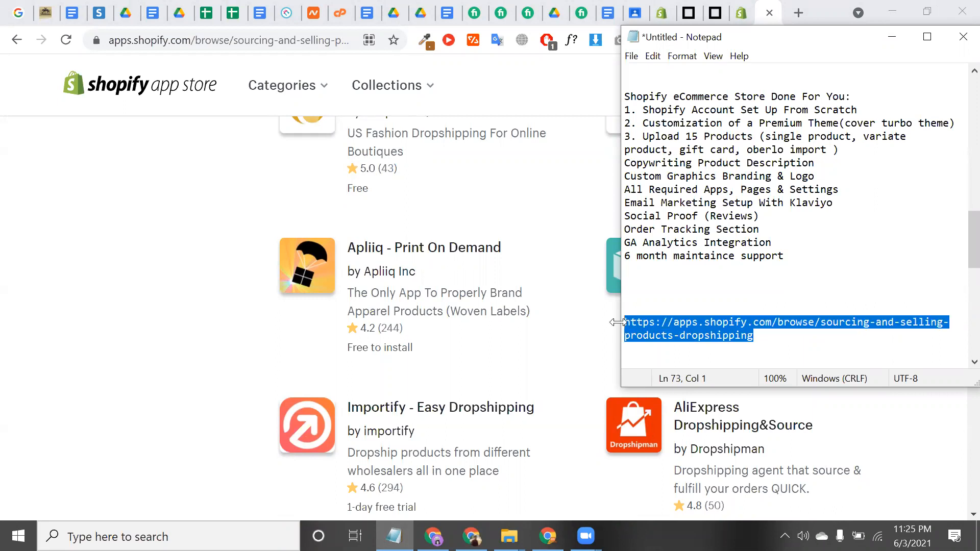
pyautogui.click(641, 307)
pyautogui.write('g')
pyautogui.press('BackSpace')
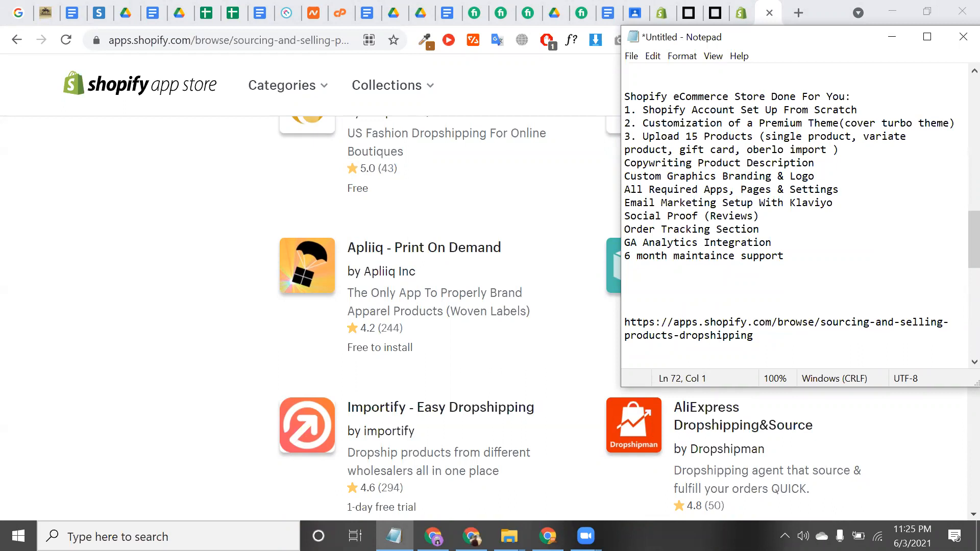
pyautogui.write('dic')
pyautogui.press('BackSpace')
pyautogui.write('scuss')
pyautogui.press('BackSpace')
pyautogui.press('BackSpace')
pyautogui.press('BackSpace')
pyautogui.press('BackSpace')
pyautogui.press('BackSpace')
pyautogui.press('BackSpace')
pyautogui.press('BackSpace')
pyautogui.press('BackSpace')
pyautogui.click(702, 298)
# Number the "Copywriting Product Description" item as 4 in the service list
pyautogui.click(627, 150)
pyautogui.click(628, 169)
pyautogui.write('4.')
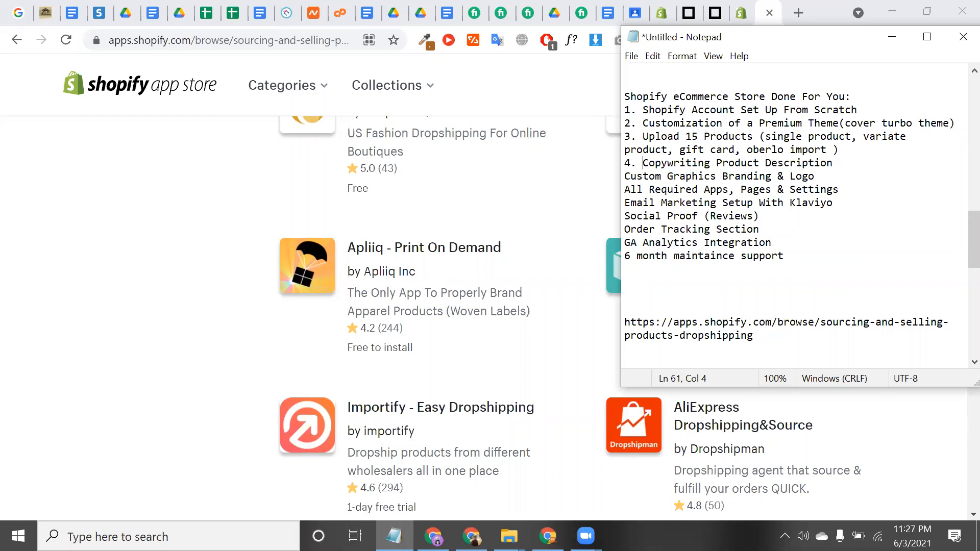
# Open aliexpress.com in a new Chrome tab
pyautogui.click(798, 12)
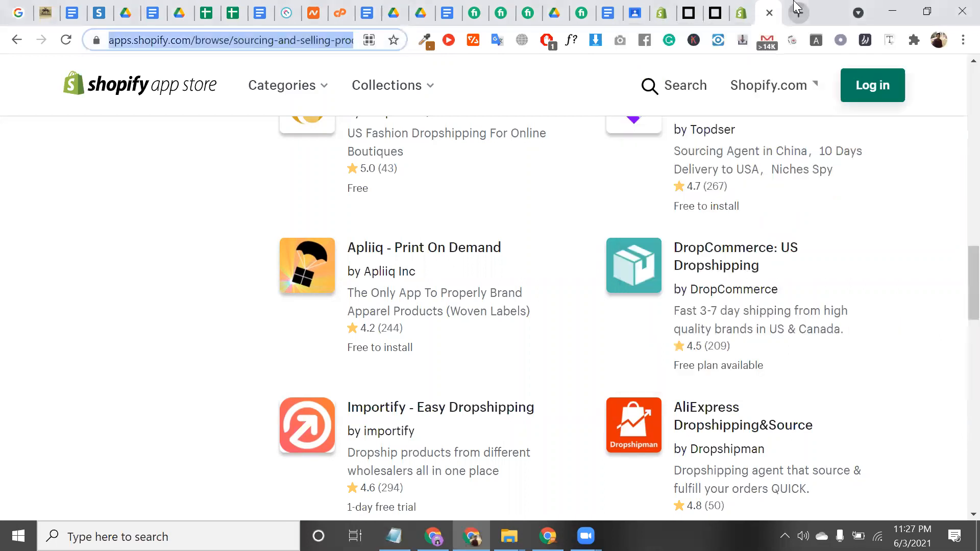
pyautogui.click(798, 11)
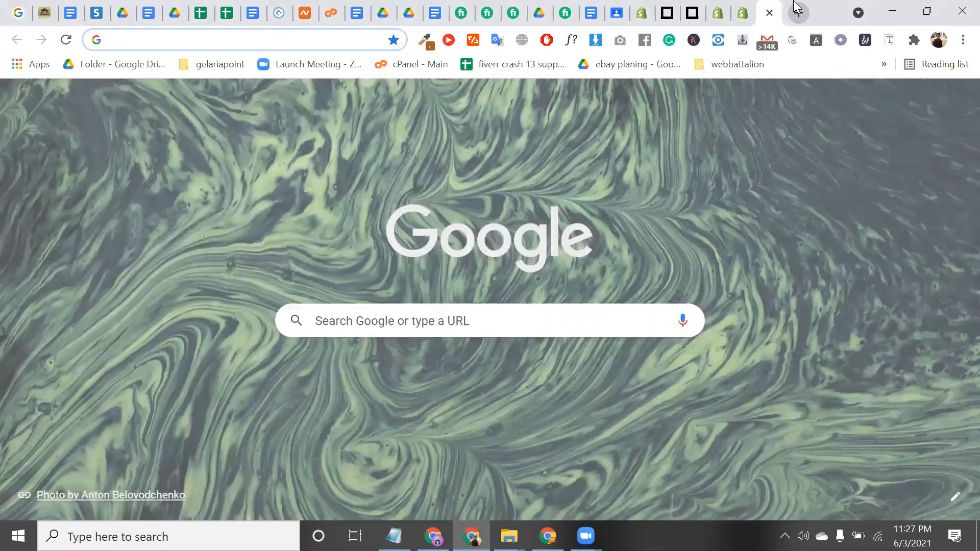
pyautogui.write('ql')
pyautogui.press('BackSpace')
pyautogui.press('BackSpace')
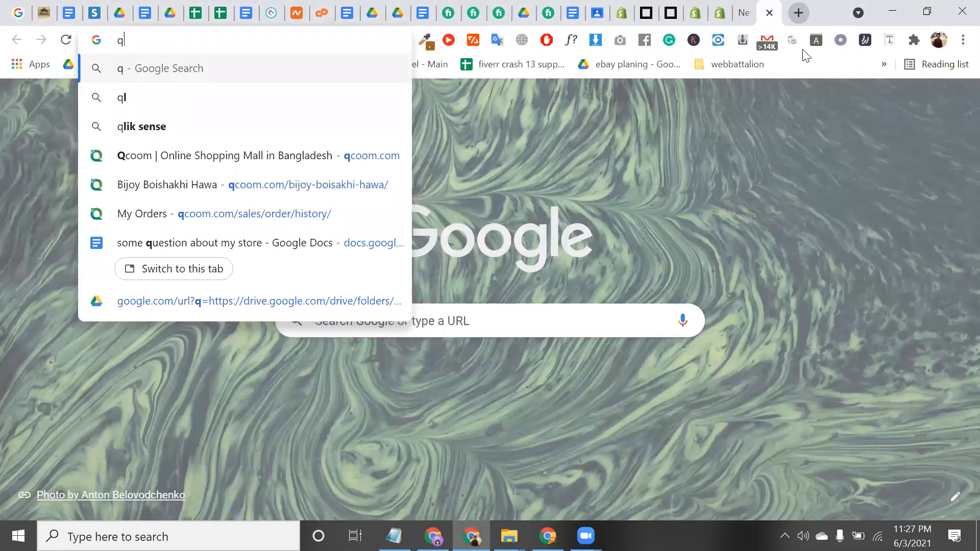
pyautogui.write('aliexpress.com')
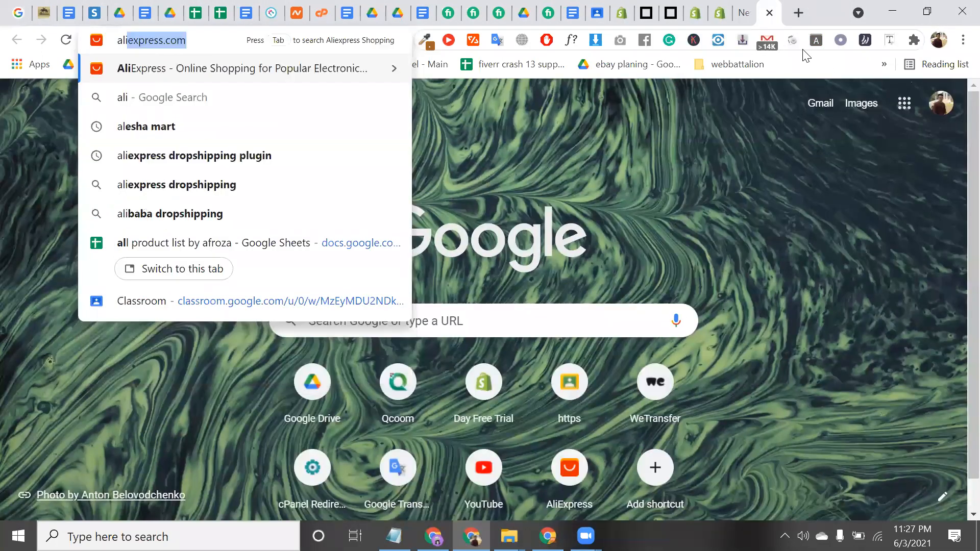
pyautogui.press('Return')
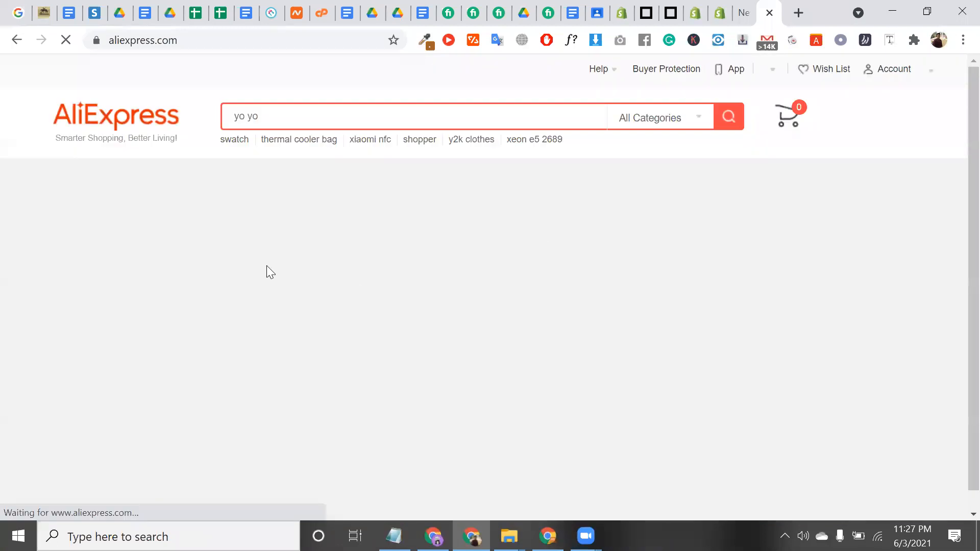
# Open the Top Rankings jackets page on AliExpress and go to the recommended 2021 Men Cactus Print Hip Hop jacket
pyautogui.scroll(-1, 266, 266)
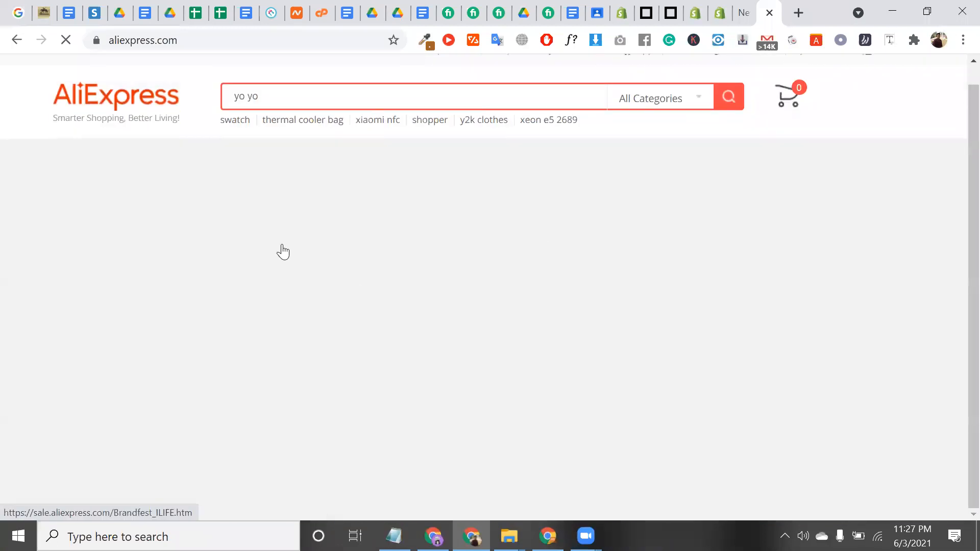
pyautogui.scroll(-1, 355, 321)
pyautogui.scroll(-3, 367, 337)
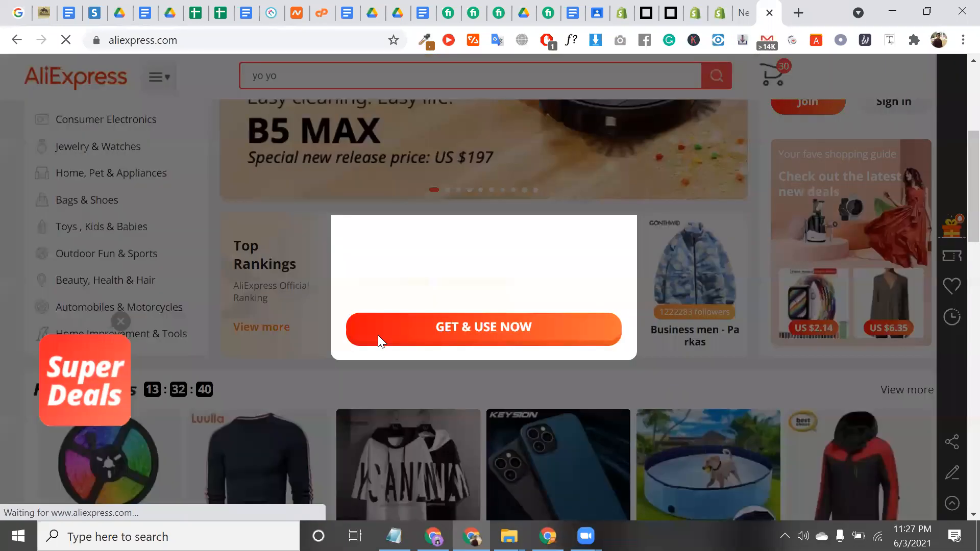
pyautogui.scroll(-3, 378, 335)
pyautogui.click(635, 169)
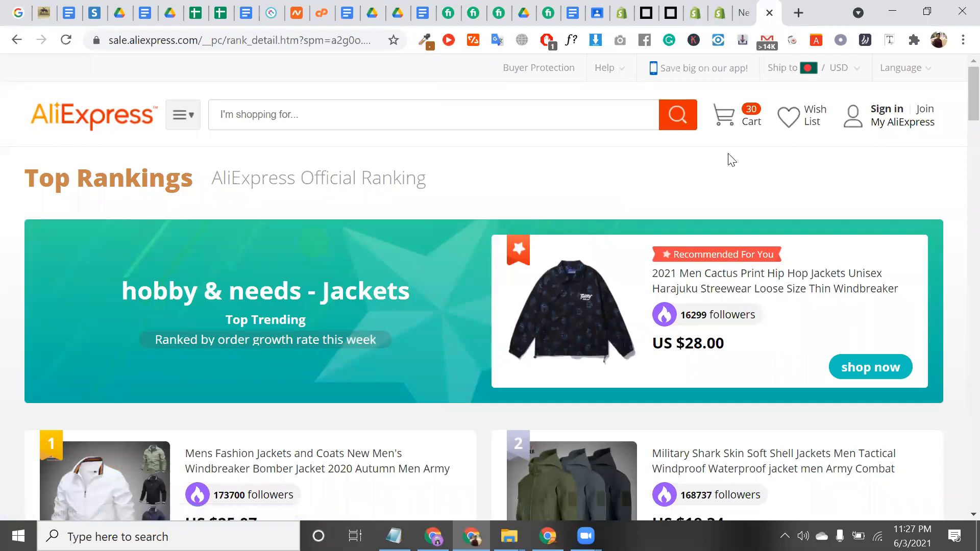
pyautogui.click(578, 311)
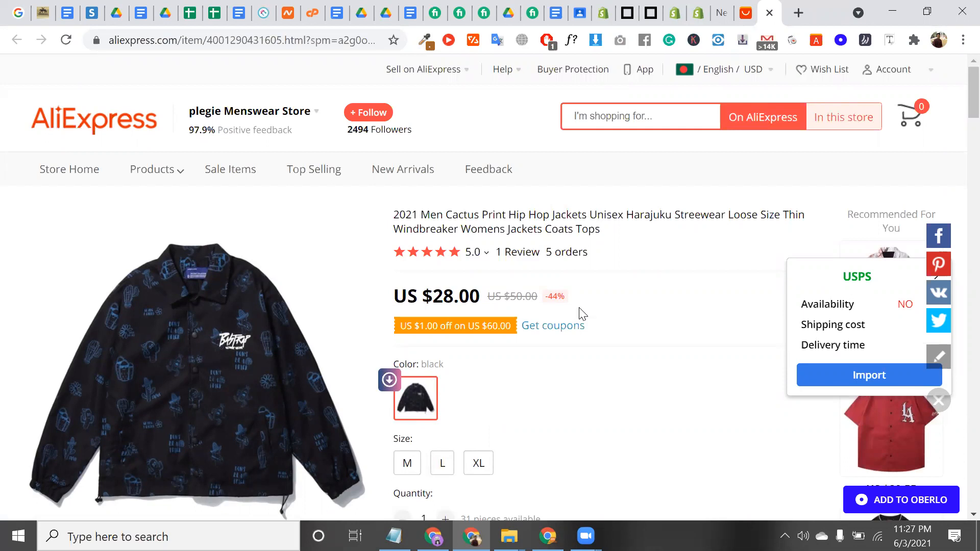
# Examine the jacket's product page, including its options, specifications, overview images and the Refund and Return text
pyautogui.scroll(-5, 495, 123)
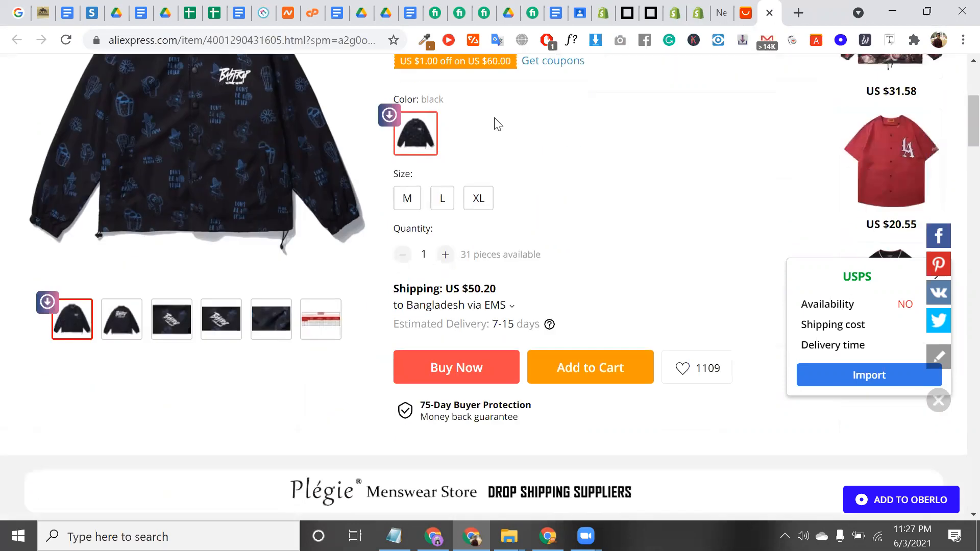
pyautogui.scroll(-8, 529, 427)
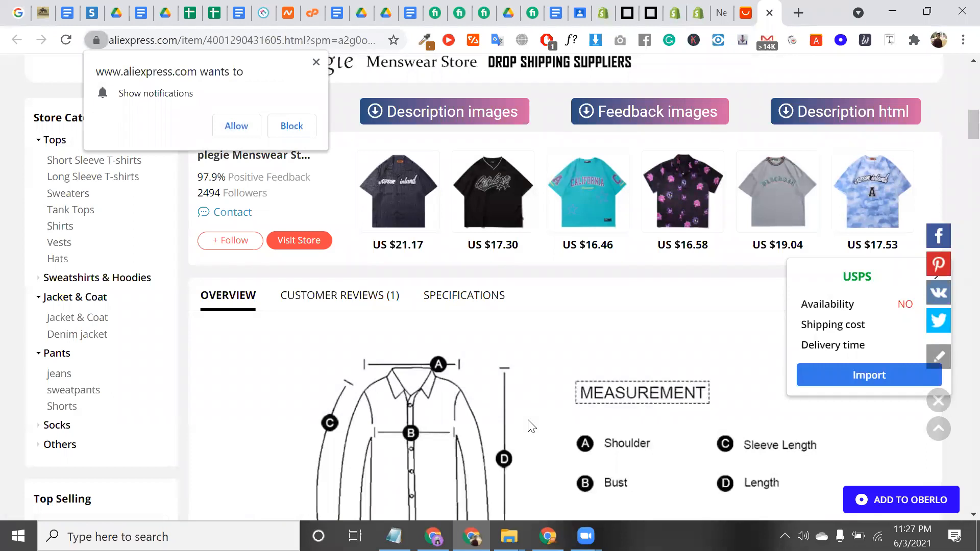
pyautogui.scroll(-2, 531, 427)
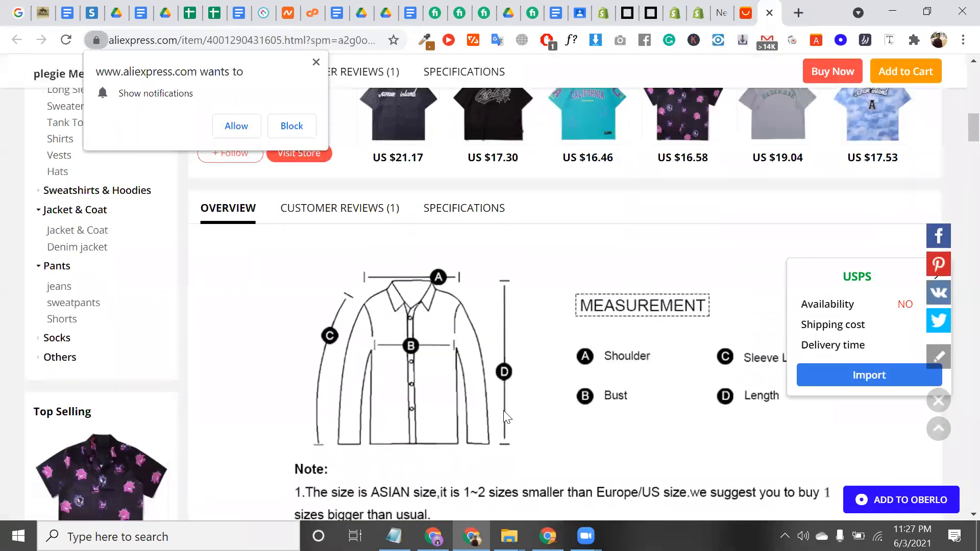
pyautogui.click(456, 212)
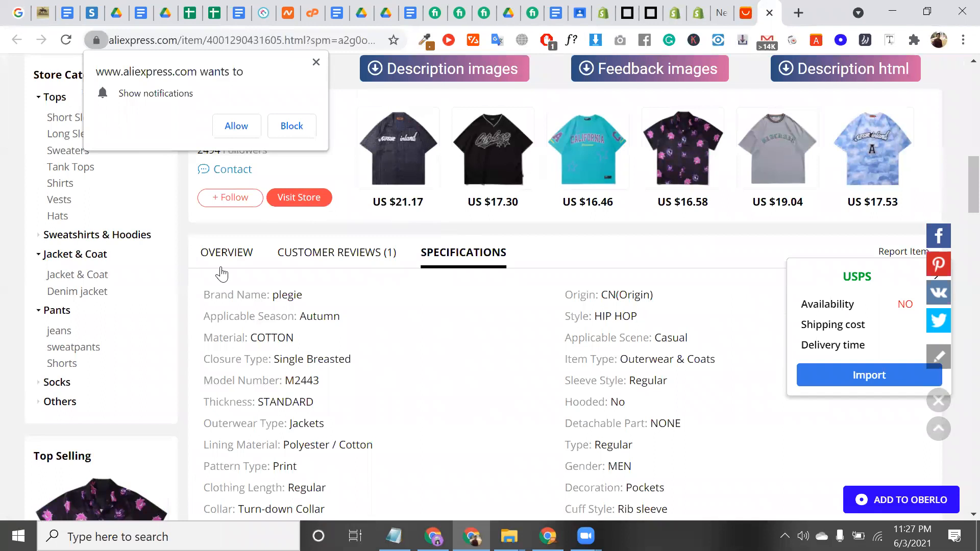
pyautogui.click(235, 254)
pyautogui.scroll(-15, 235, 254)
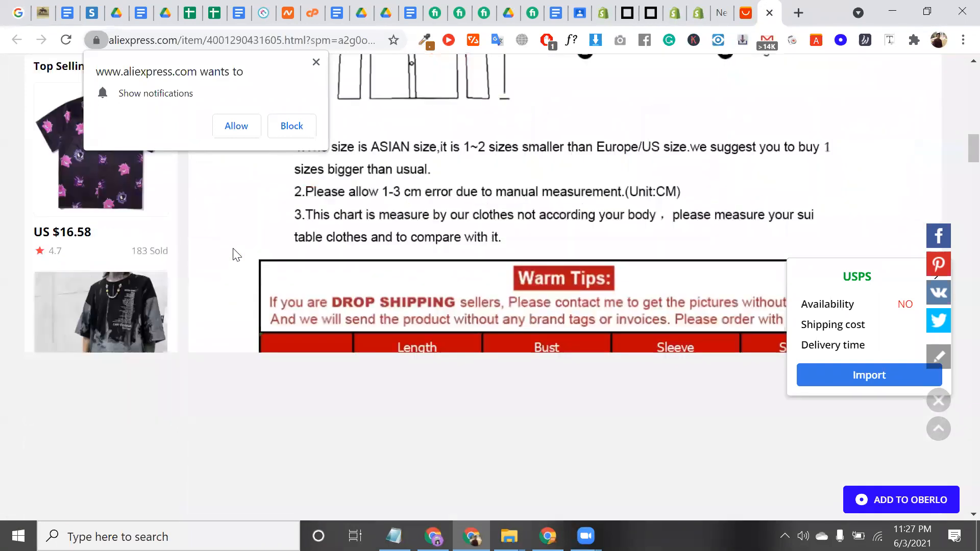
pyautogui.scroll(-20, 234, 254)
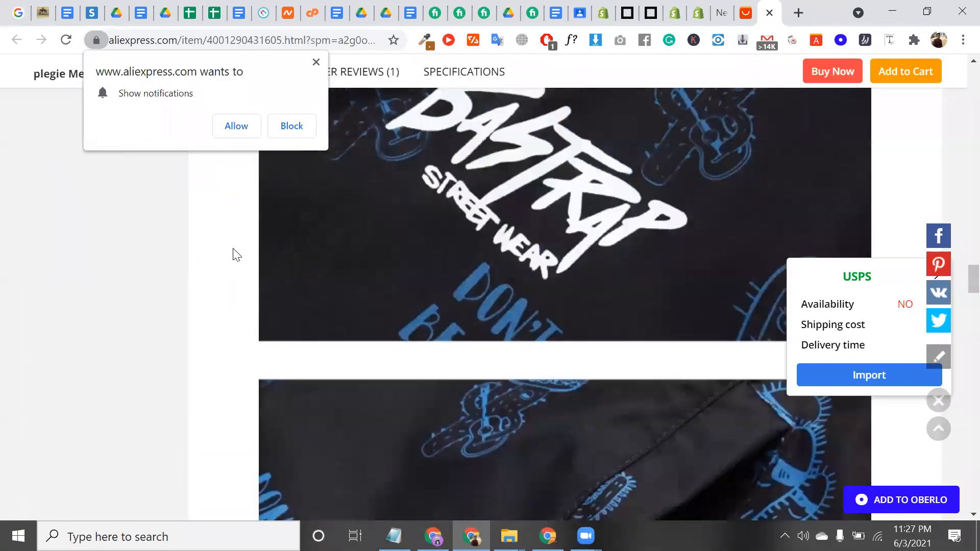
pyautogui.scroll(-4, 235, 254)
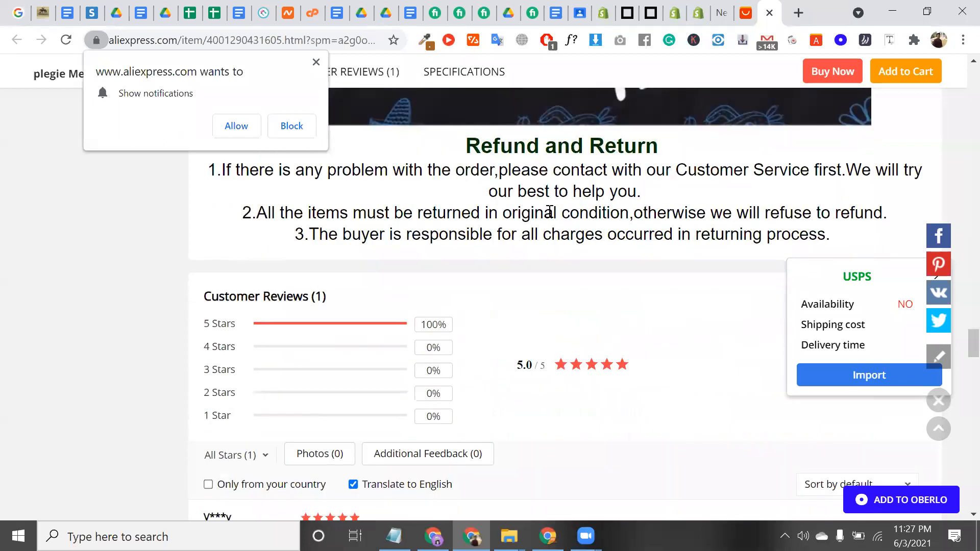
# Highlight the first numbered sentence under Refund and Return in the product description
pyautogui.tripleClick(515, 164)
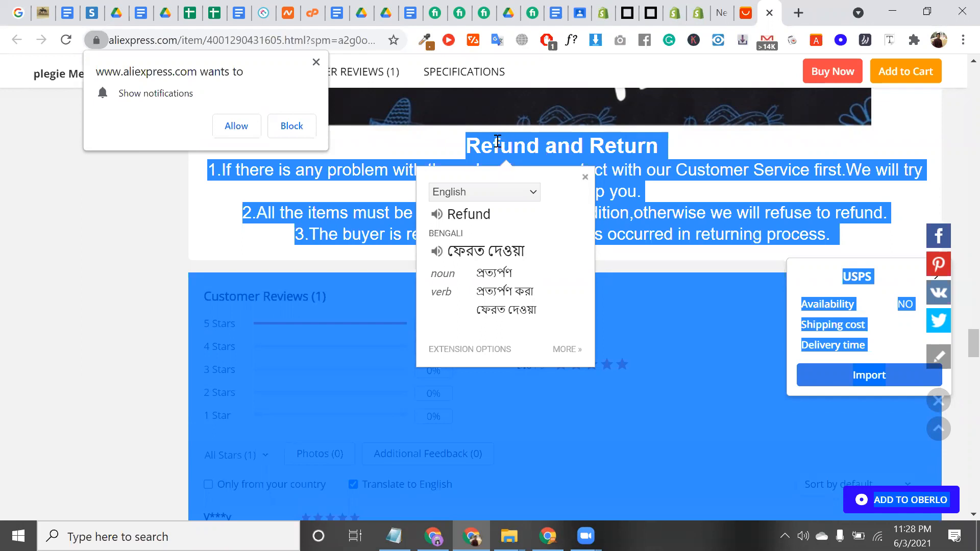
pyautogui.click(462, 153)
pyautogui.tripleClick(255, 173)
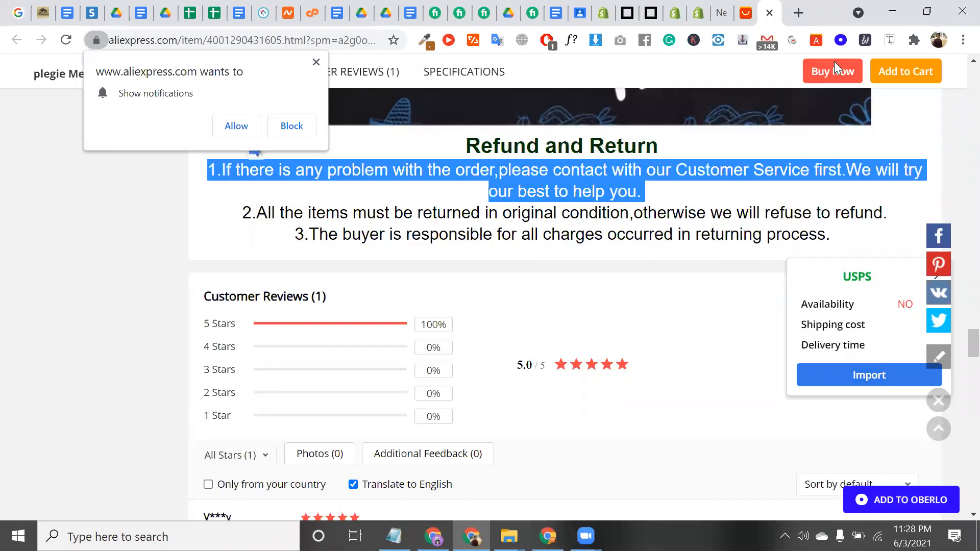
# Search Google for "rewrite online" in a new tab
pyautogui.click(806, 16)
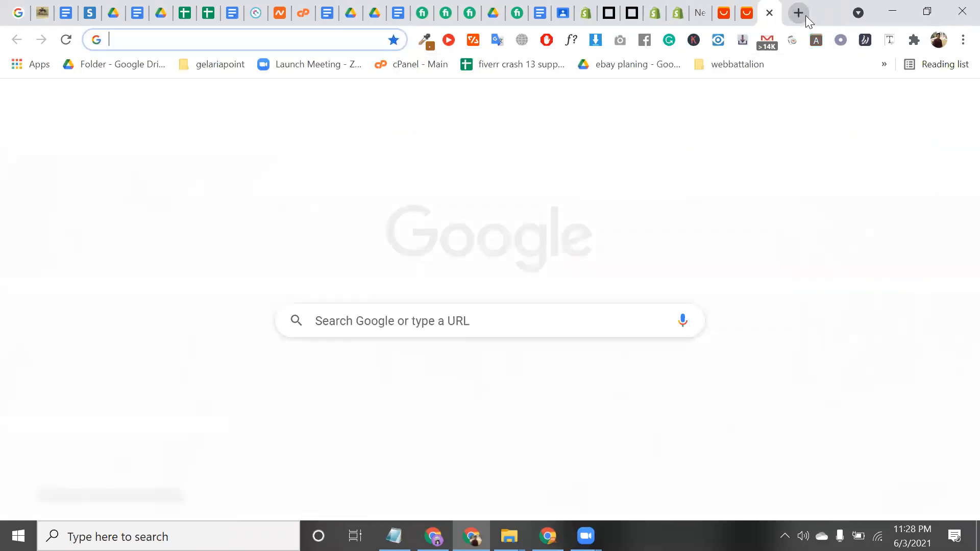
pyautogui.write('re')
pyautogui.press('BackSpace')
pyautogui.press('BackSpace')
pyautogui.write('re')
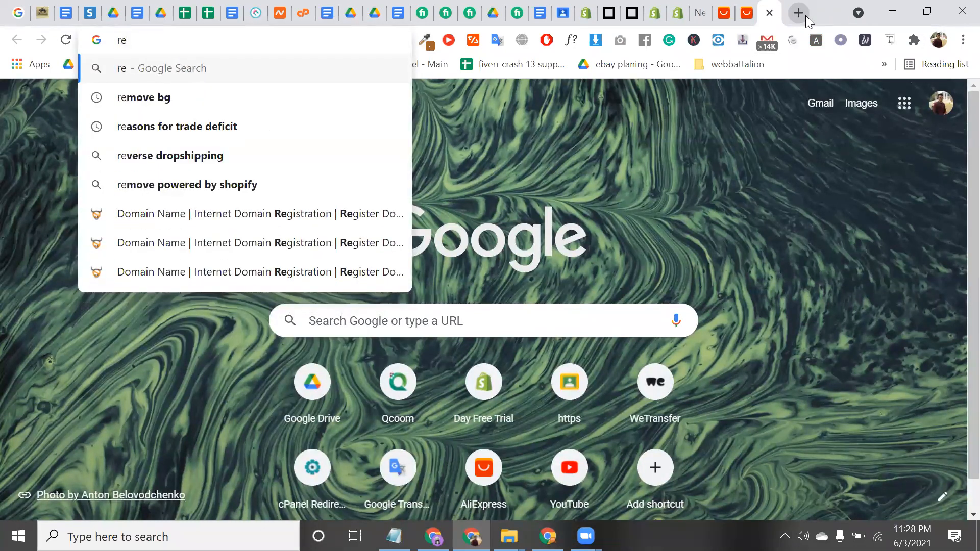
pyautogui.write('wri')
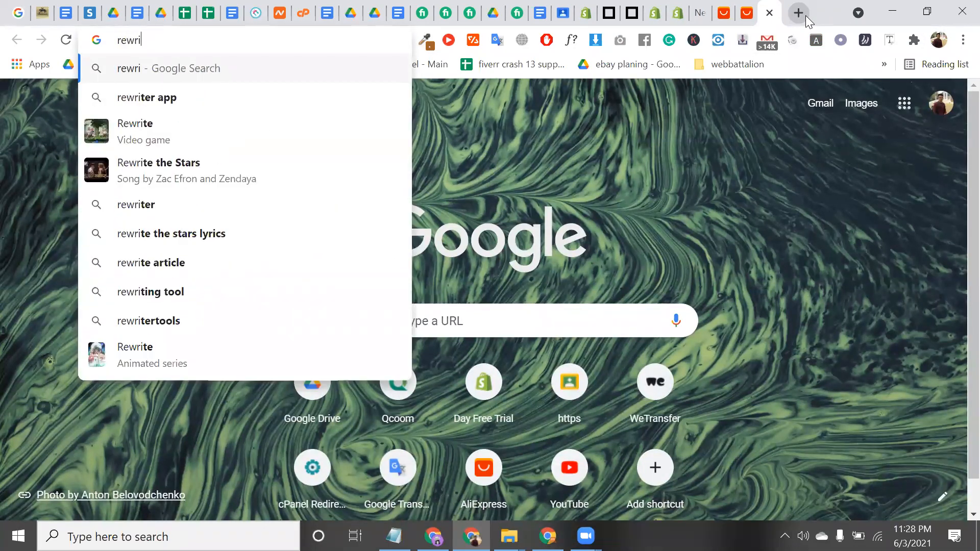
pyautogui.write('ter')
pyautogui.press('BackSpace')
pyautogui.press('BackSpace')
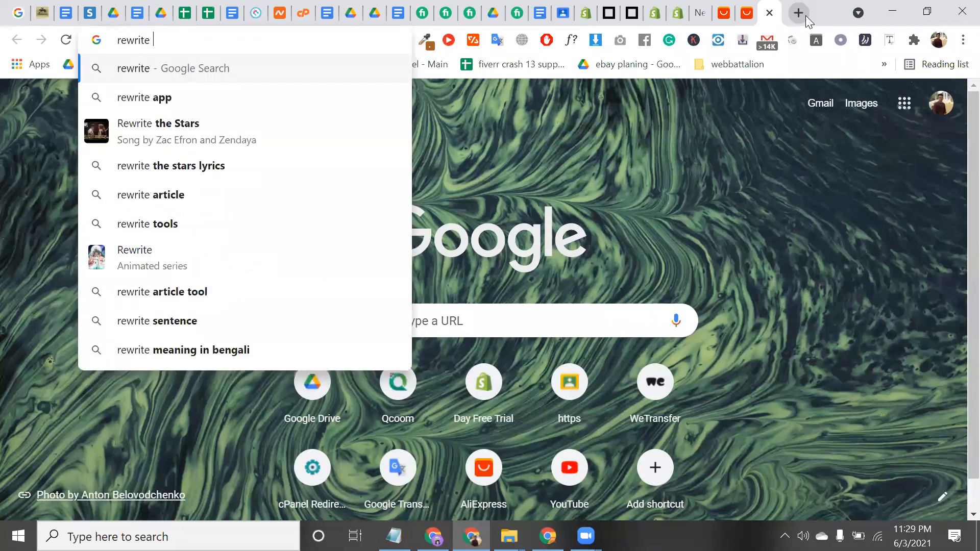
pyautogui.write('on')
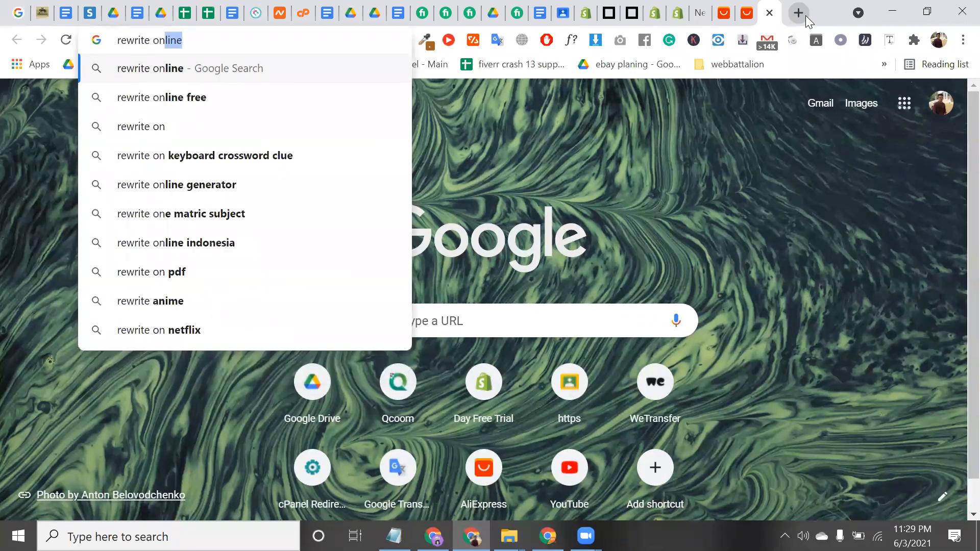
pyautogui.press('Return')
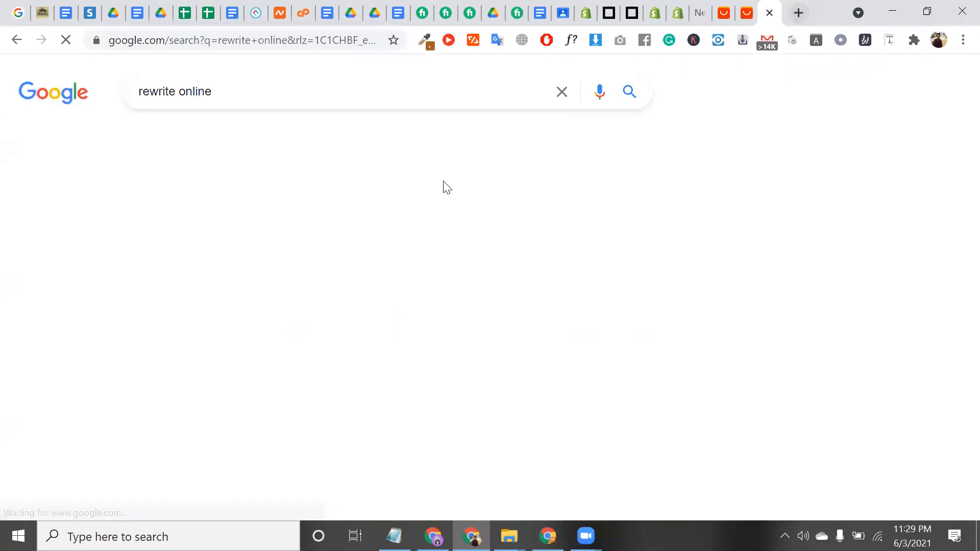
# Refine the Google search to "article rewrite online" using the suggested query
pyautogui.click(141, 93)
pyautogui.write('ar')
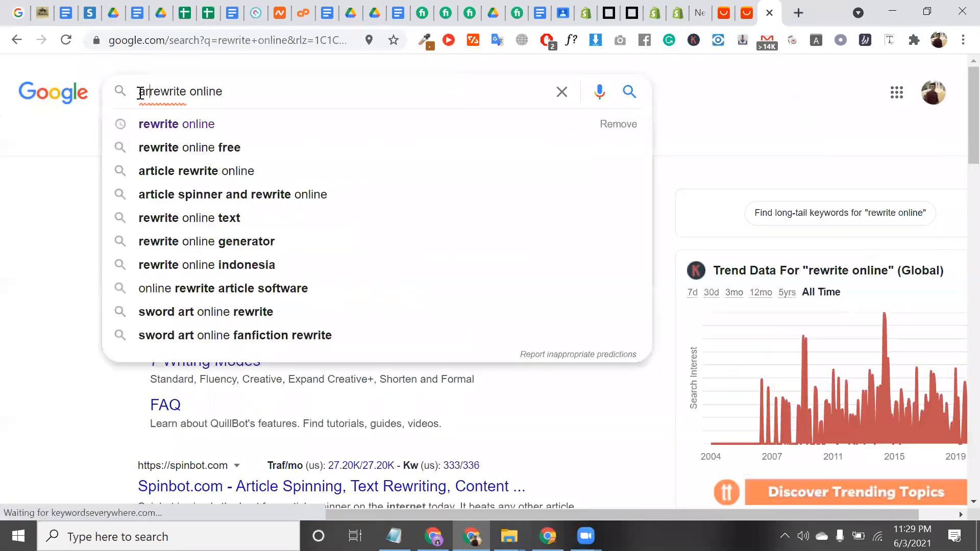
pyautogui.click(206, 173)
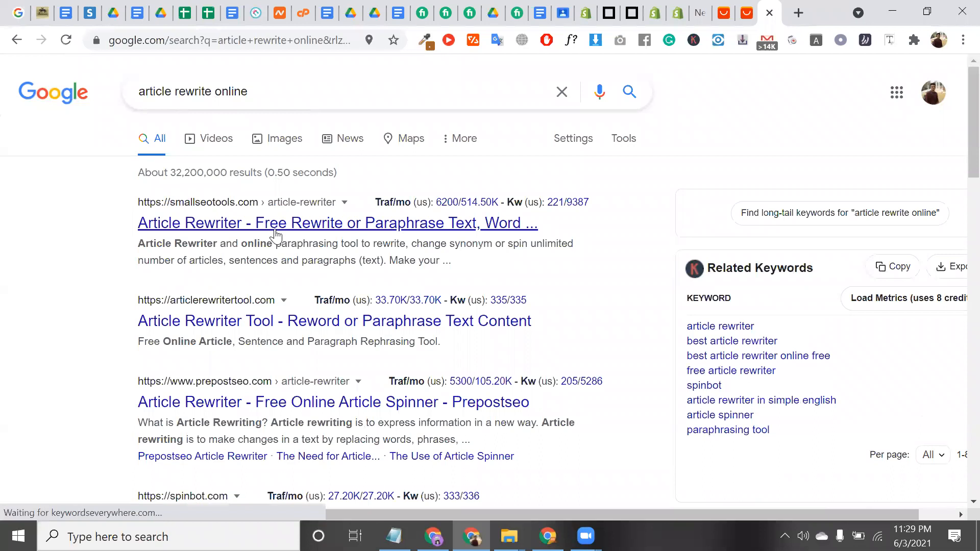
# Look through the article rewriter search results and open the SmallSEOTools Article Rewriter page
pyautogui.scroll(-3, 276, 236)
pyautogui.scroll(-5, 276, 236)
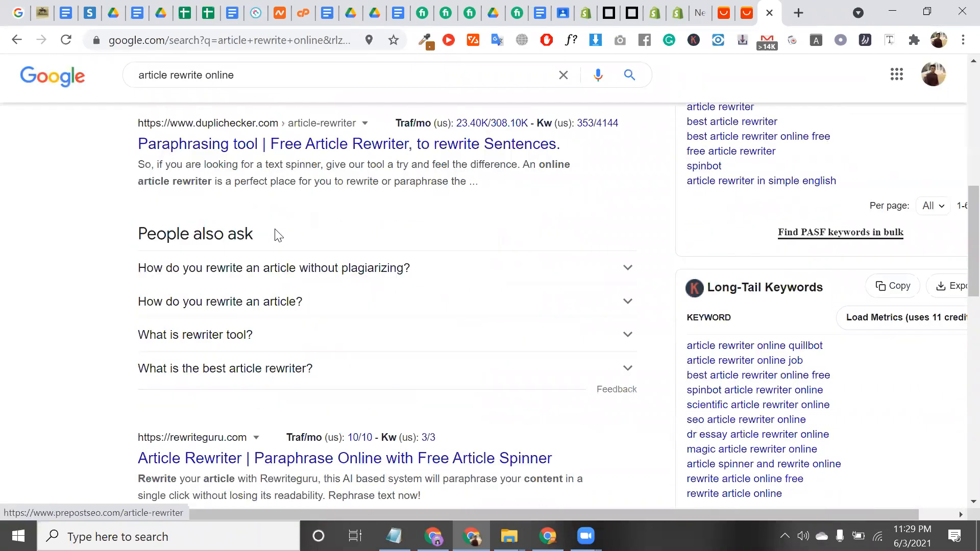
pyautogui.scroll(6, 214, 230)
pyautogui.scroll(2, 215, 230)
pyautogui.click(214, 226)
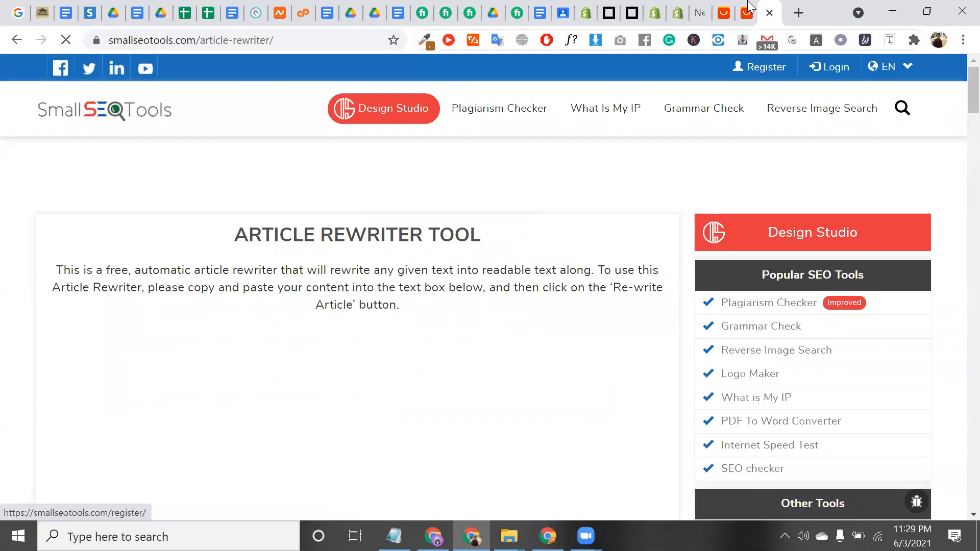
# Clear the highlighted sentence on the AliExpress product page and return to the Article Rewriter page
pyautogui.hotkey('ctrl', 'shift', 'Tab')
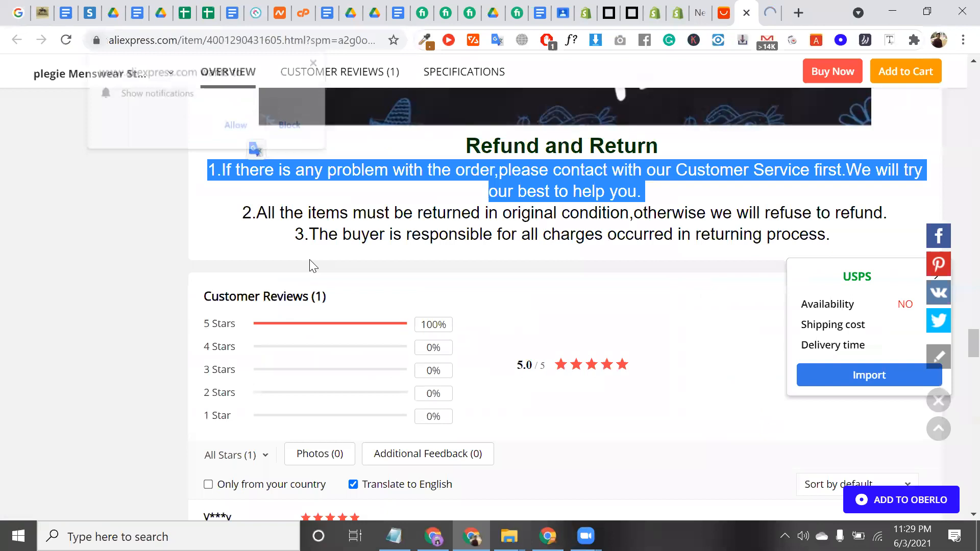
pyautogui.click(659, 147)
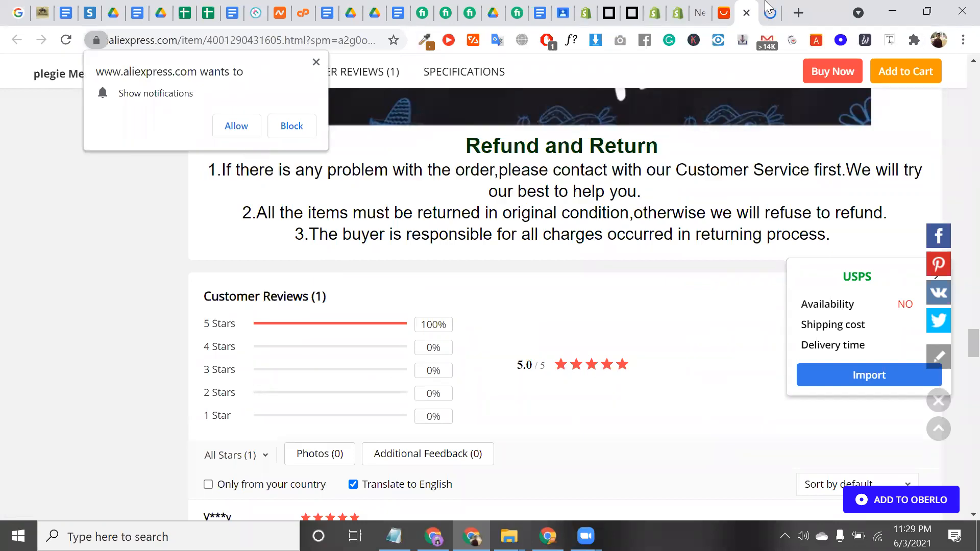
pyautogui.click(771, 11)
# Examine the Article Rewriter tool's title, its content pasting area and the page address
pyautogui.moveTo(295, 233); pyautogui.dragTo(457, 219)
pyautogui.scroll(-4, 458, 219)
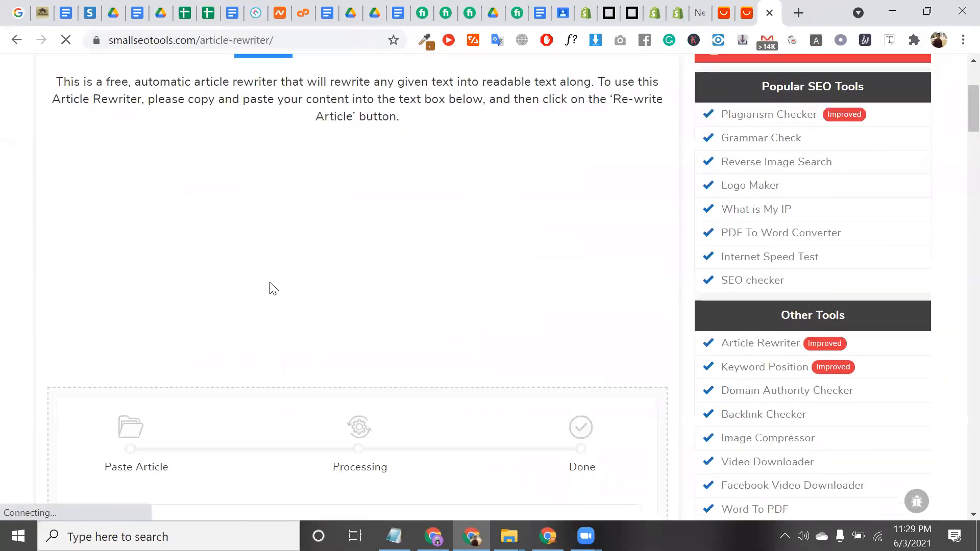
pyautogui.scroll(-3, 281, 204)
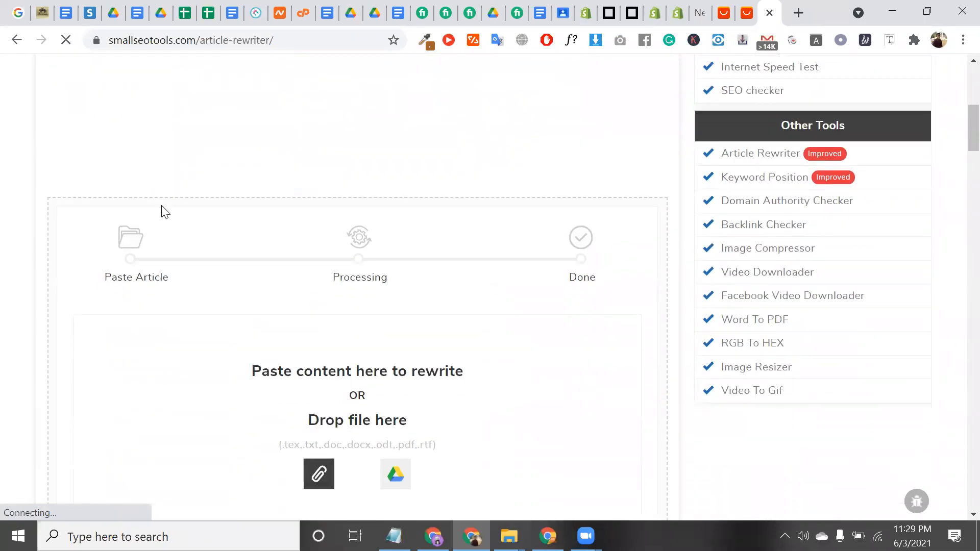
pyautogui.click(164, 44)
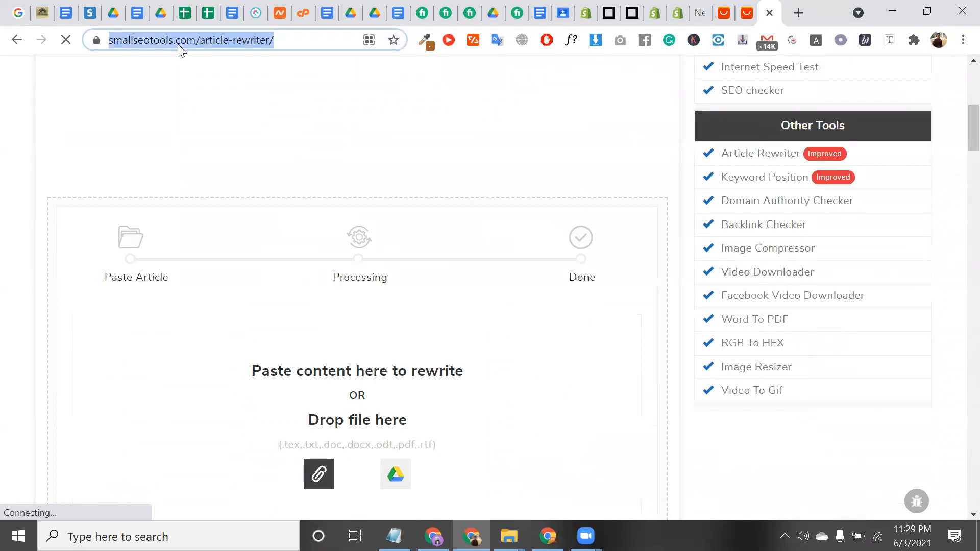
pyautogui.doubleClick(226, 42)
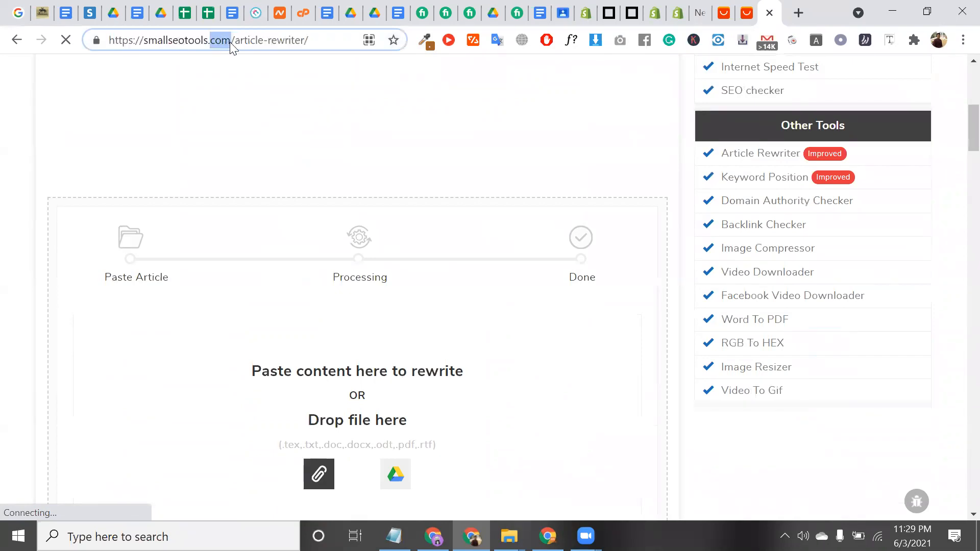
pyautogui.click(318, 44)
pyautogui.click(346, 417)
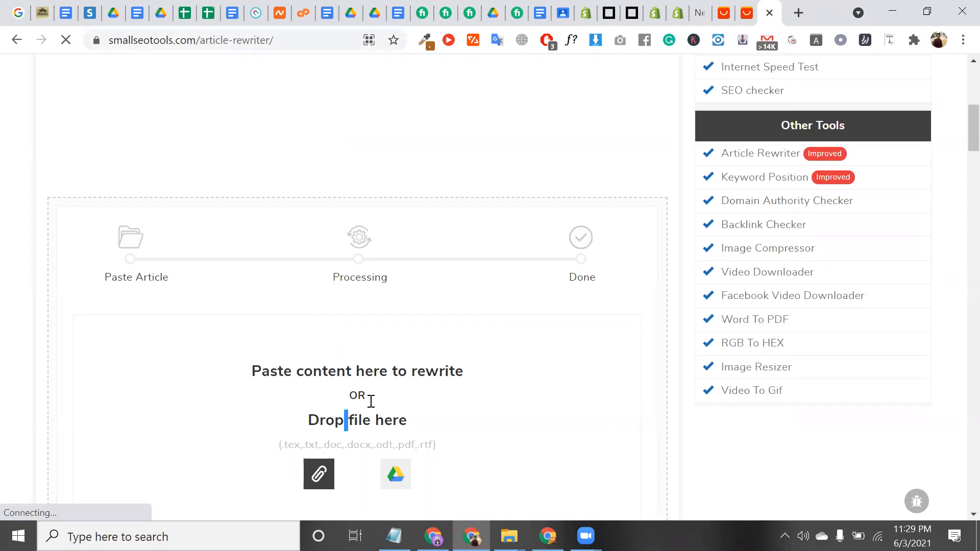
# Paste the supplier's three-point Refund and Return text into the Article Rewriter and rewrite it
pyautogui.write('Refund and Return 1.If there is any problem with the order,please contact with our Customer Service first.We will try our best to help you. 2.All the items must be returned in original condition,otherwise we will refuse to refund. 3.The buyer is responsible for all charges occurred in returning process.')
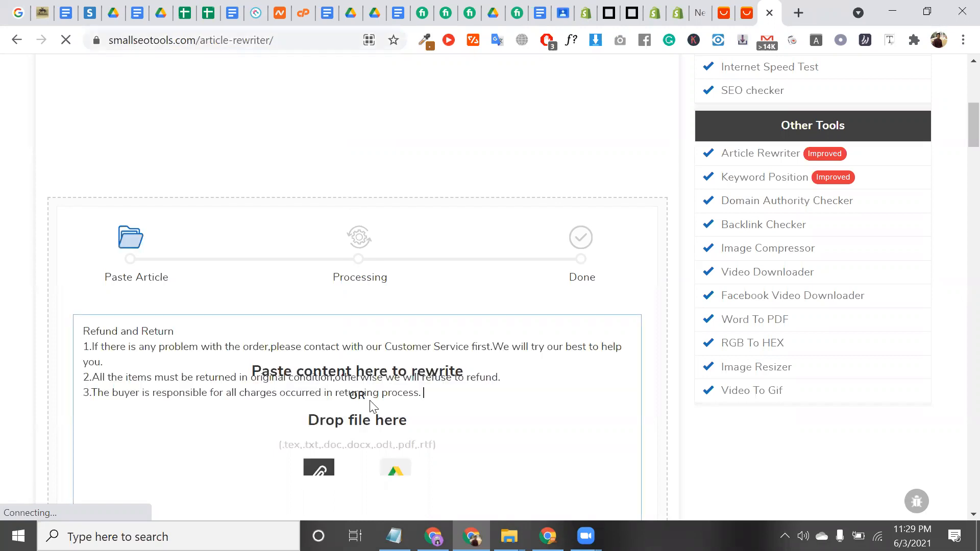
pyautogui.scroll(-2, 379, 354)
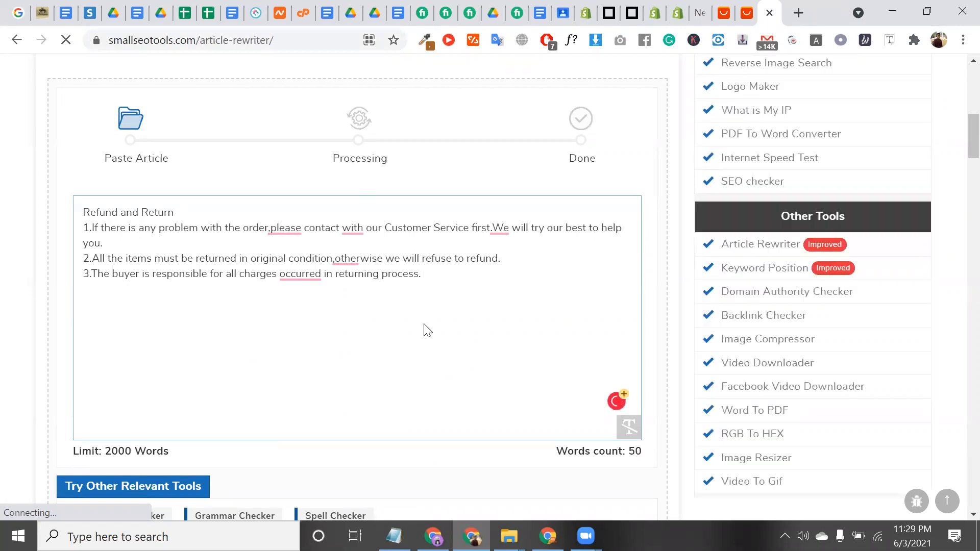
pyautogui.scroll(-5, 428, 331)
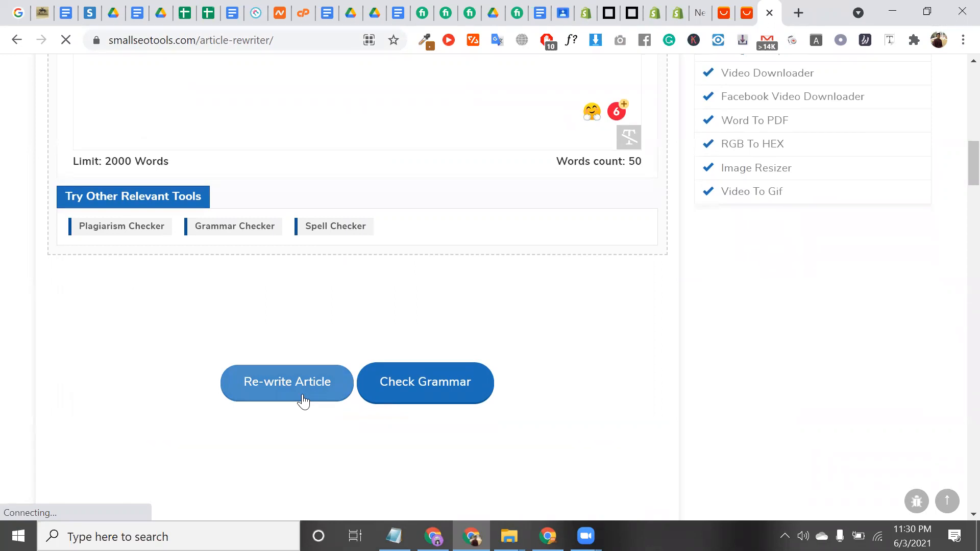
pyautogui.scroll(3, 326, 357)
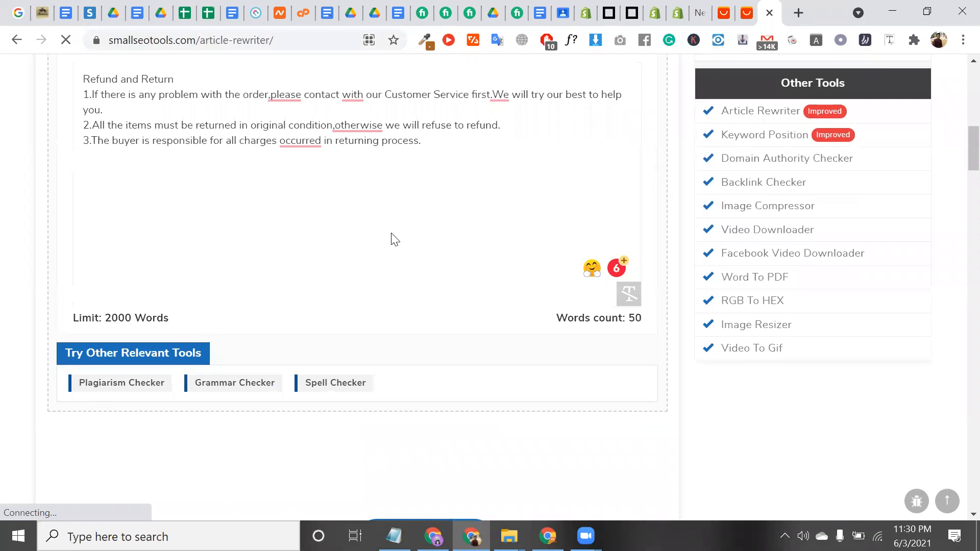
pyautogui.scroll(1, 394, 239)
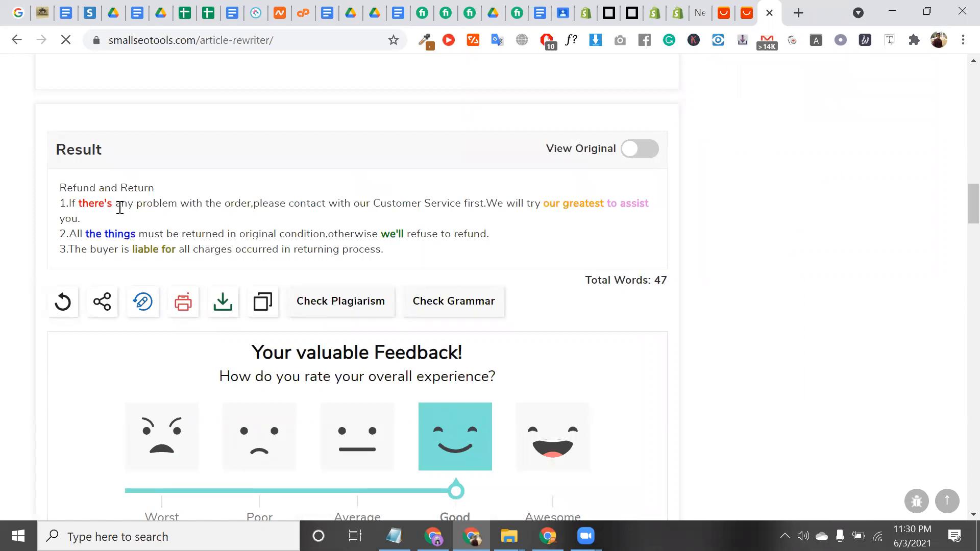
# Show the original text beside the rewritten result and compare the wording of the first point in both versions
pyautogui.moveTo(118, 206); pyautogui.dragTo(73, 204)
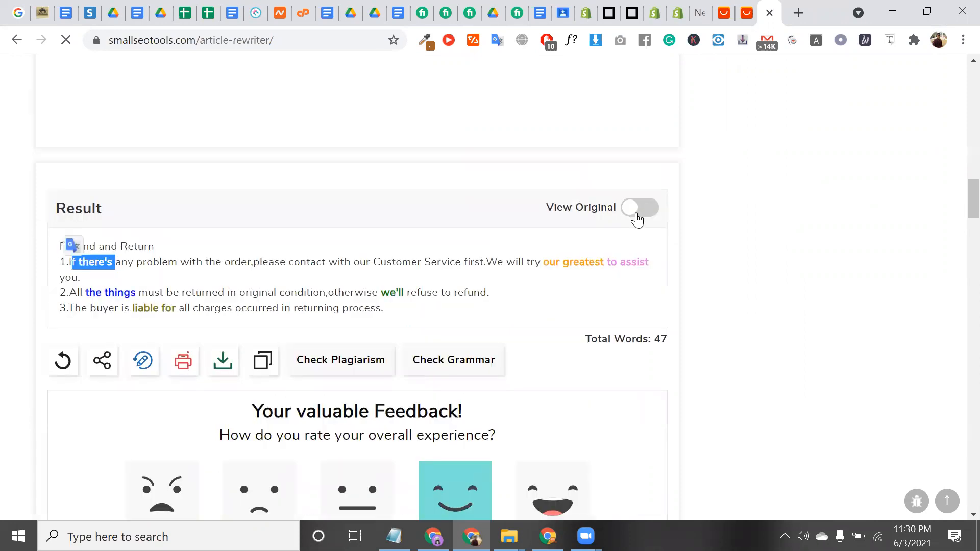
pyautogui.click(637, 217)
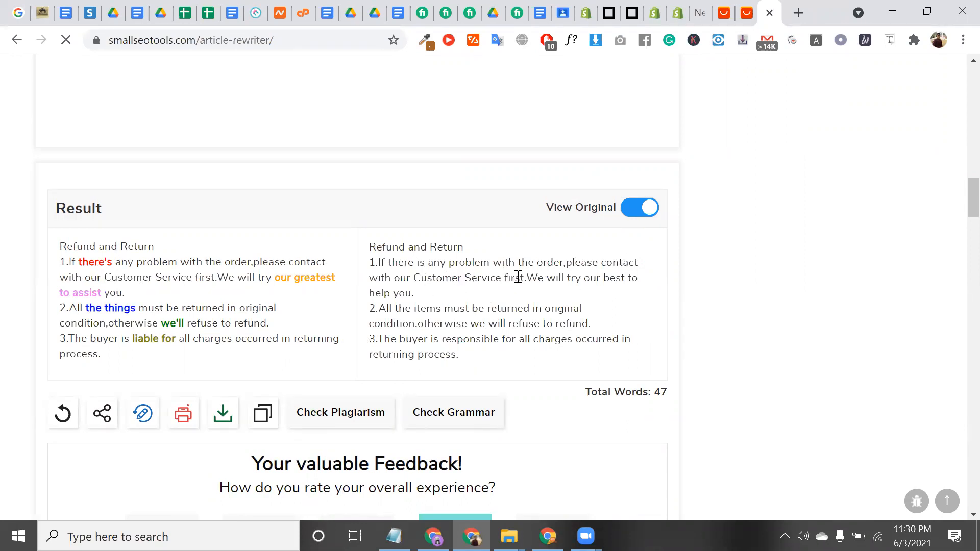
pyautogui.doubleClick(405, 265)
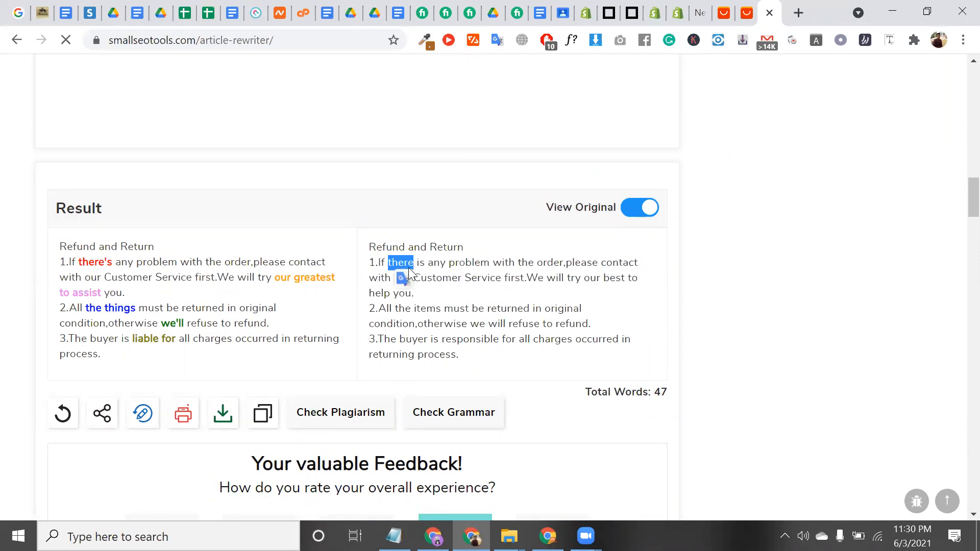
pyautogui.click(539, 280)
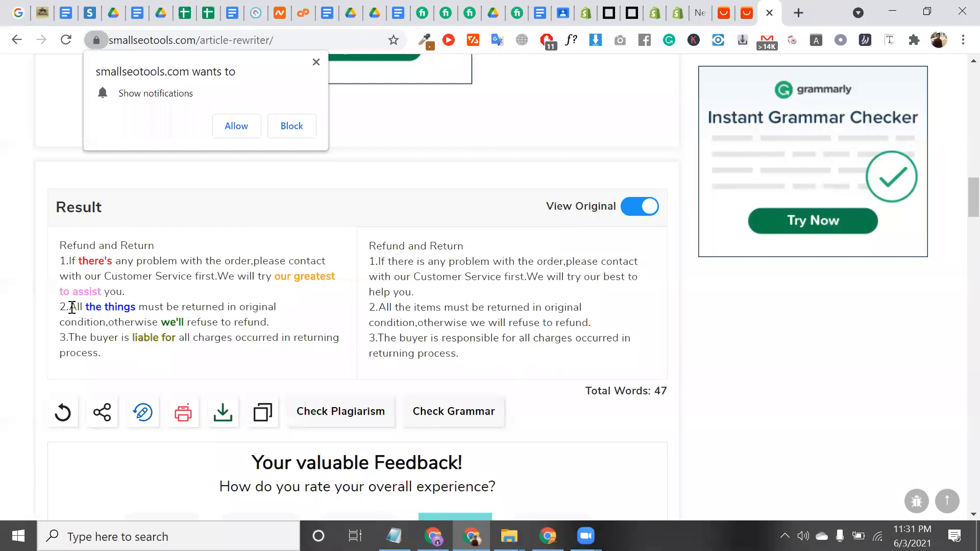
# Compare the second and third points of the rewritten text with the original, and dismiss the site's notification request
pyautogui.doubleClick(140, 323)
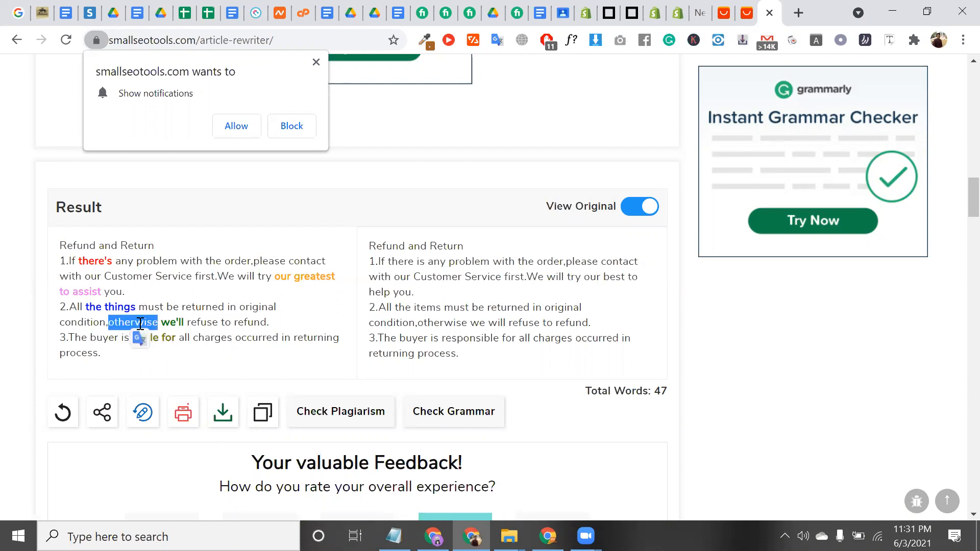
pyautogui.doubleClick(478, 323)
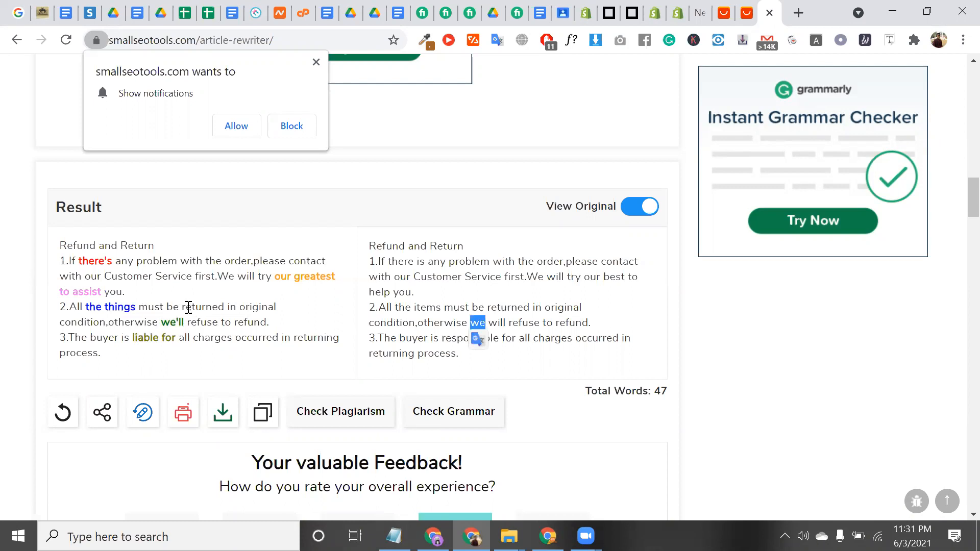
pyautogui.click(403, 341)
pyautogui.doubleClick(123, 341)
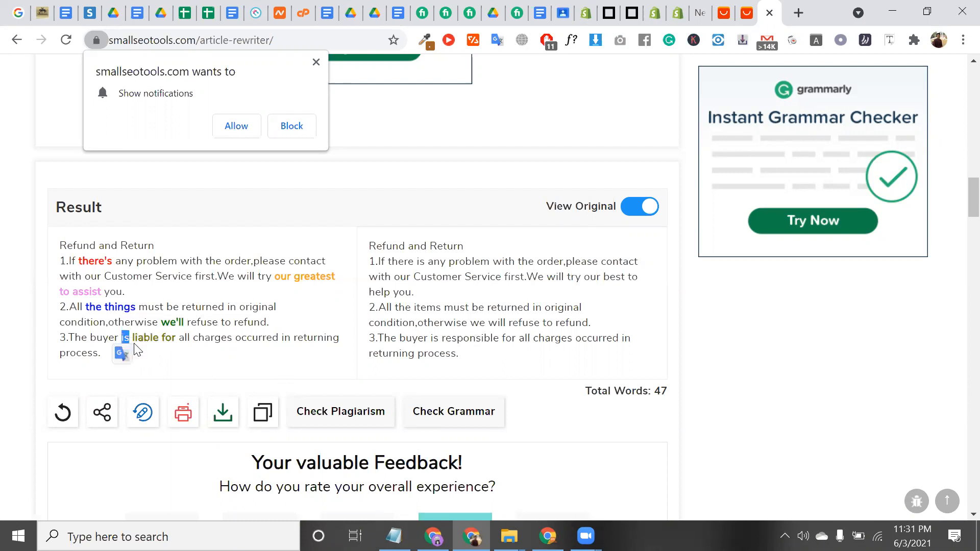
pyautogui.click(132, 342)
pyautogui.scroll(-1, 248, 350)
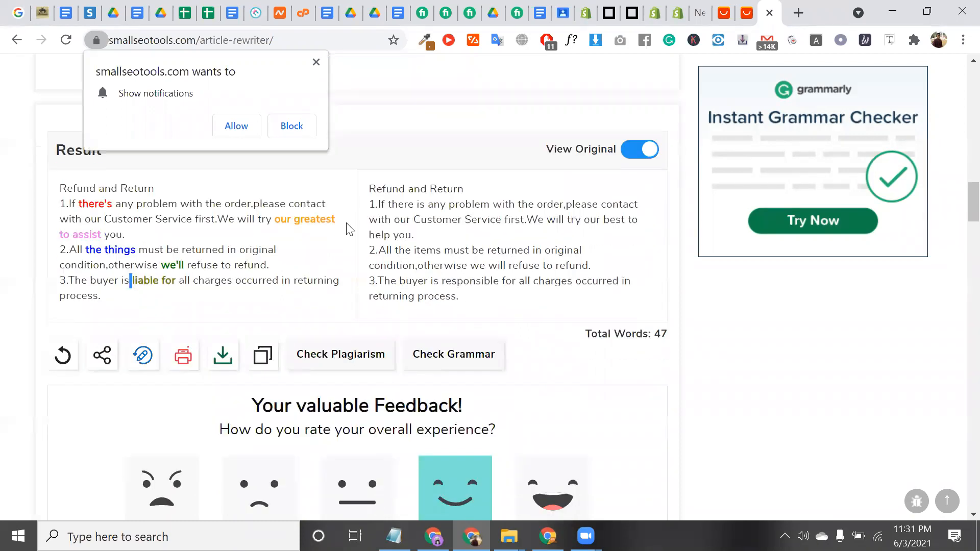
pyautogui.click(317, 63)
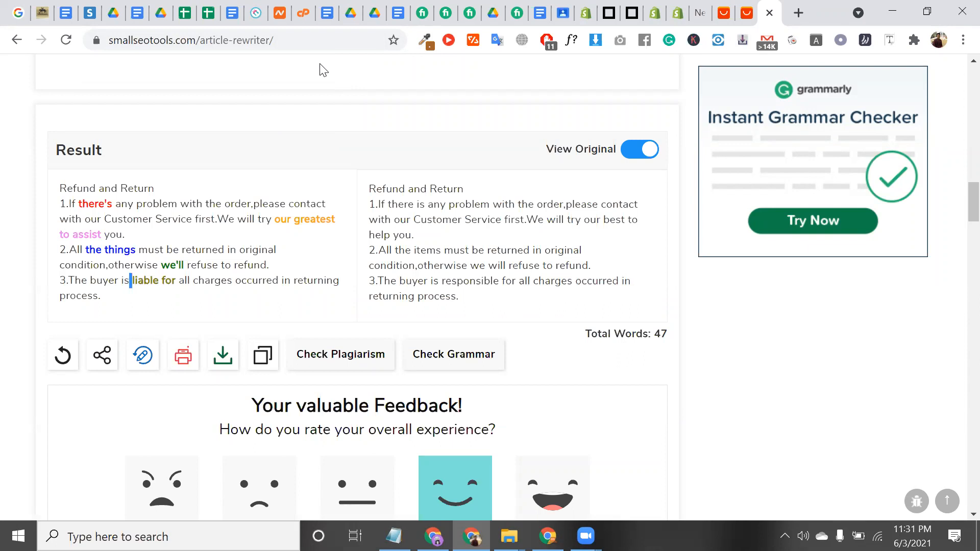
# Copy the rewritten Refund and Return content from the Article Rewriter's result
pyautogui.scroll(12, 322, 69)
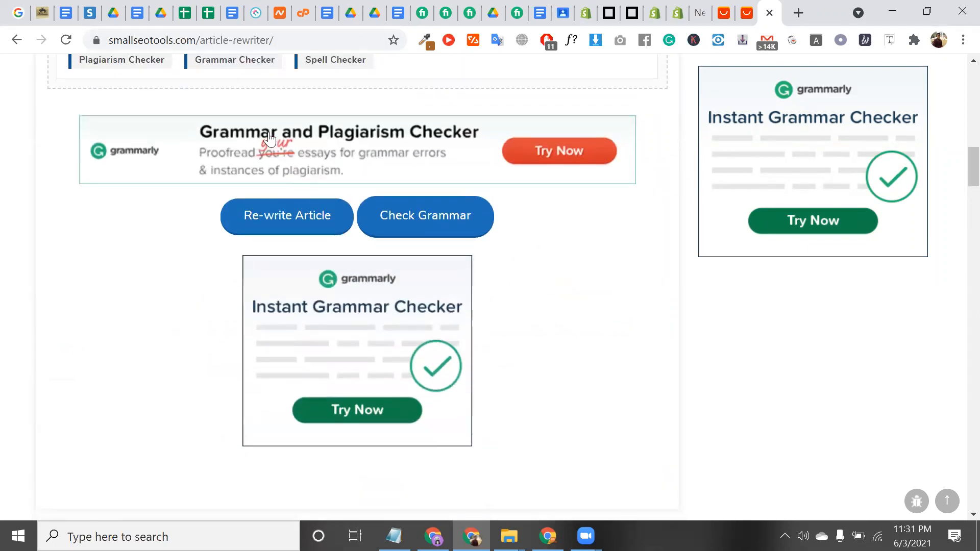
pyautogui.scroll(9, 301, 131)
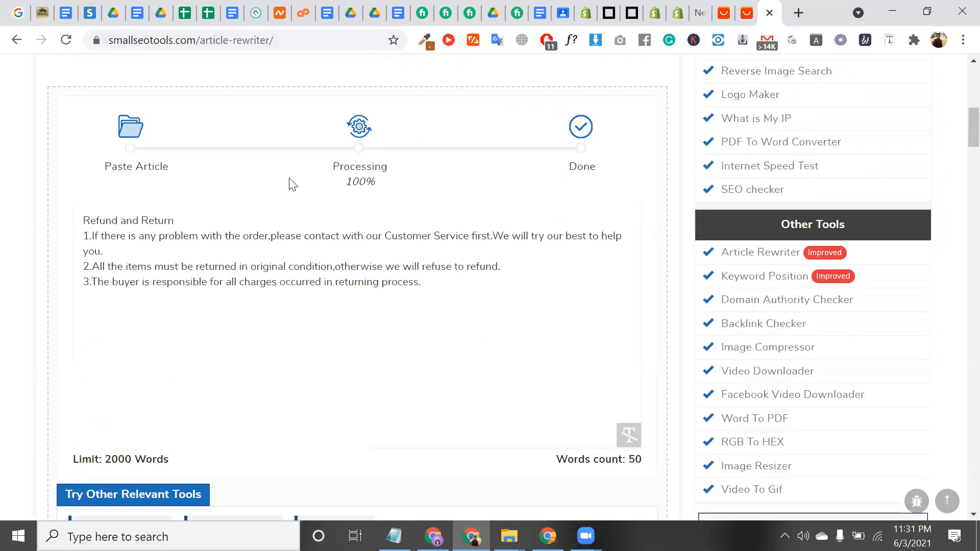
pyautogui.scroll(2, 286, 190)
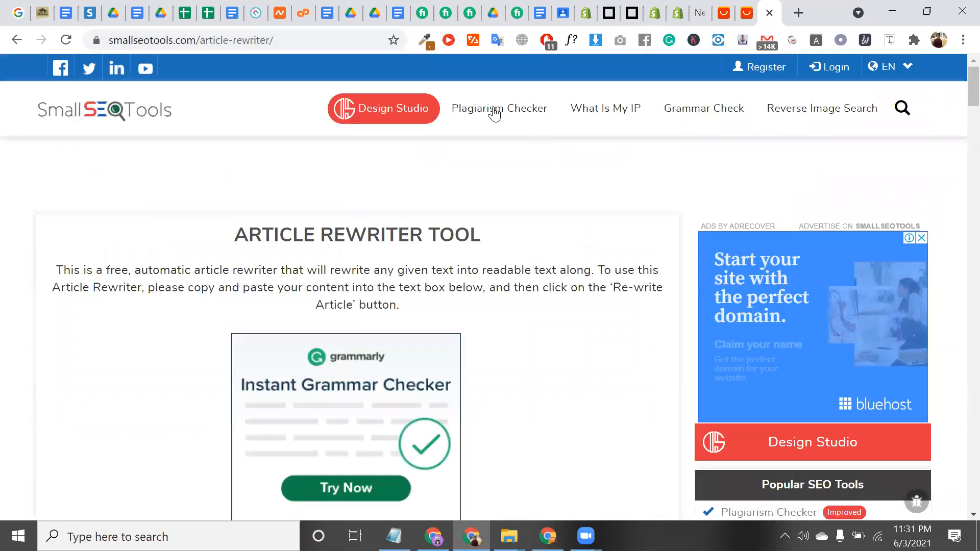
pyautogui.scroll(8, 470, 118)
pyautogui.scroll(-8, 446, 164)
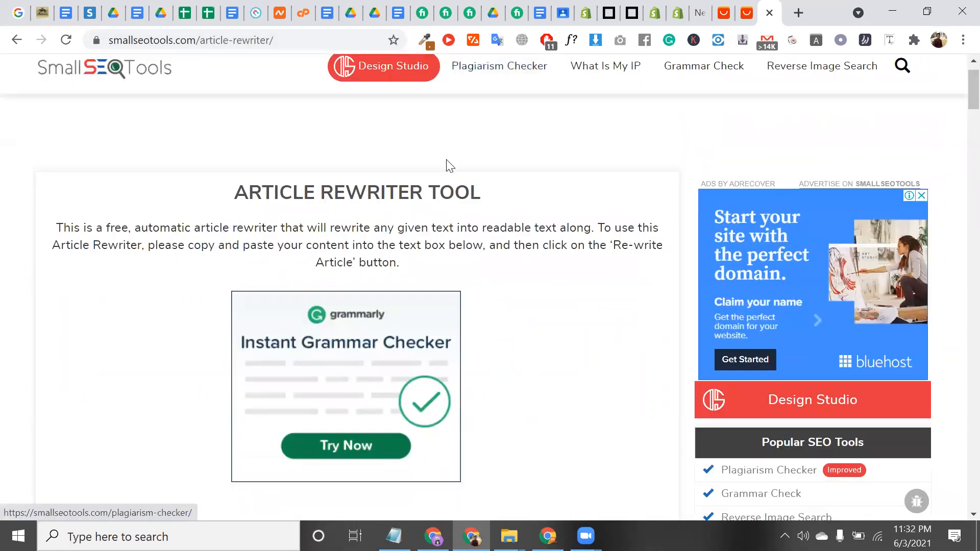
pyautogui.scroll(-1, 341, 188)
pyautogui.scroll(-6, 350, 215)
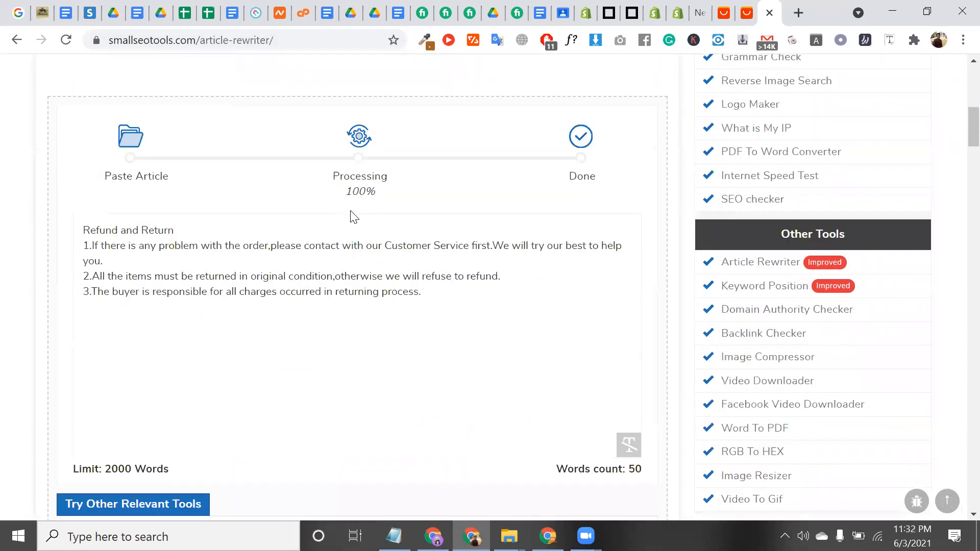
pyautogui.scroll(-10, 273, 427)
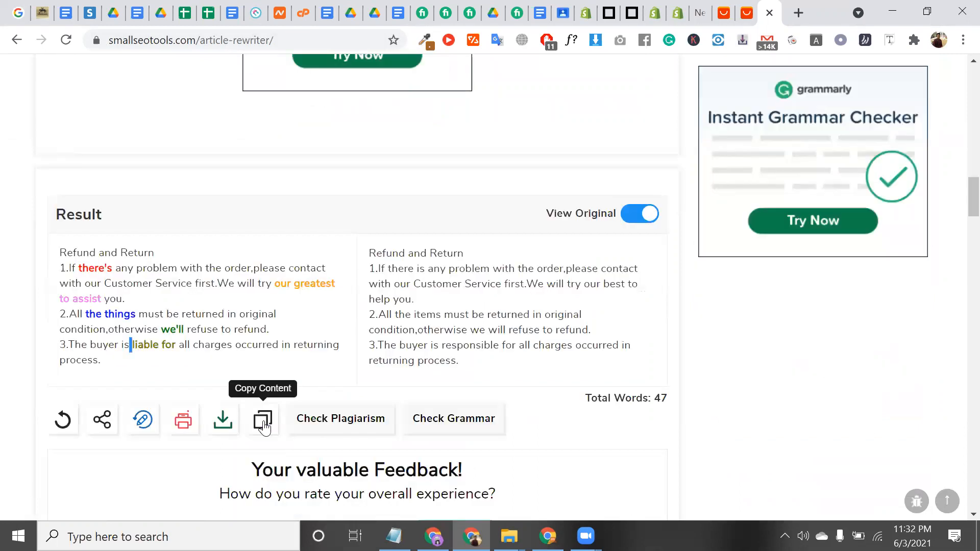
pyautogui.click(263, 423)
# Open the SmallSEOTools Plagiarism Checker from the Article Rewriter page
pyautogui.scroll(7, 428, 197)
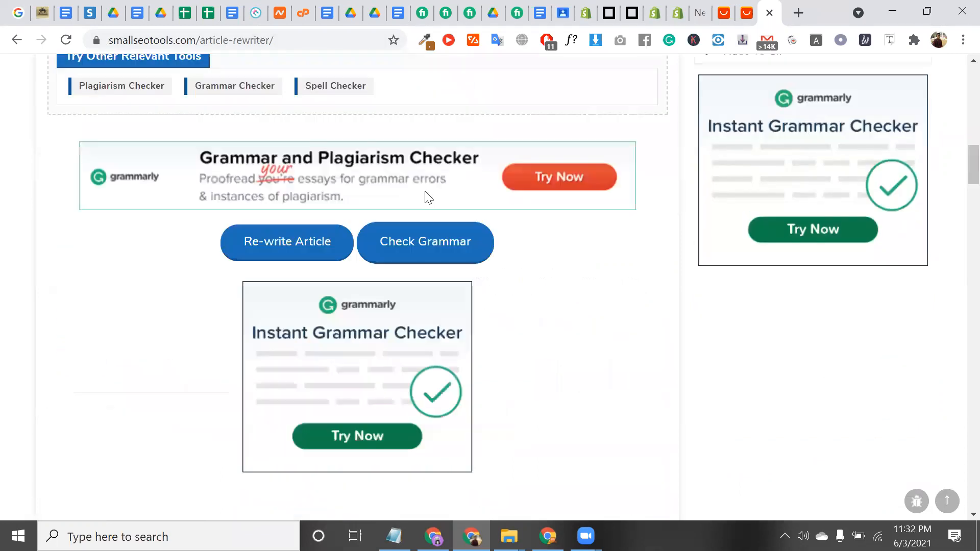
pyautogui.scroll(7, 489, 112)
pyautogui.scroll(6, 489, 113)
pyautogui.click(489, 109)
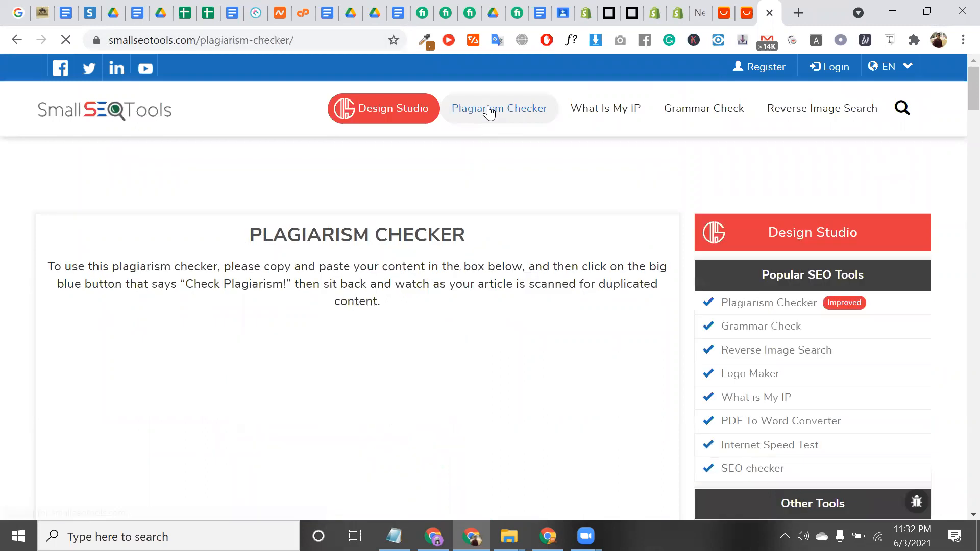
# Paste the rewritten Refund and Return text into the Plagiarism Checker's text box
pyautogui.scroll(-6, 489, 112)
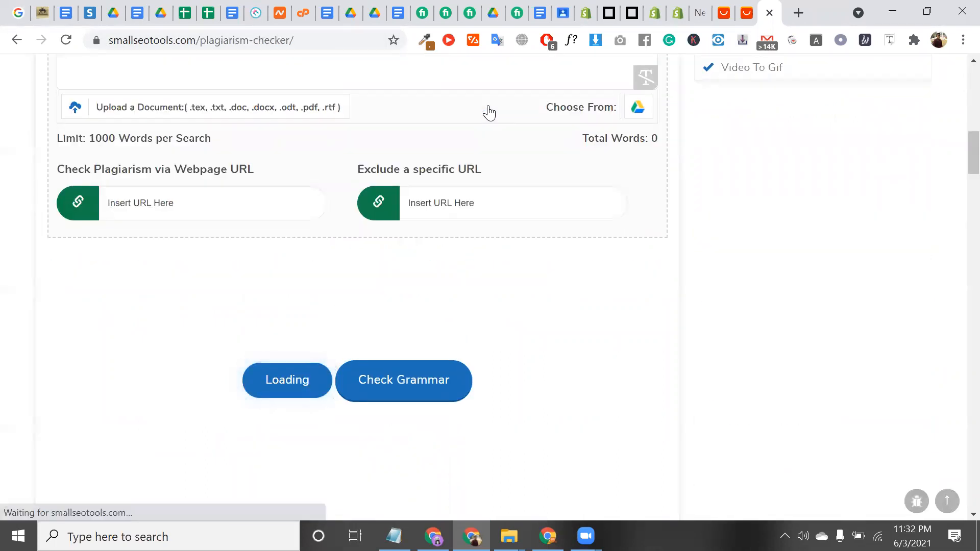
pyautogui.scroll(2, 489, 112)
pyautogui.scroll(5, 322, 276)
pyautogui.click(323, 271)
pyautogui.hotkey('ctrl', 'v')
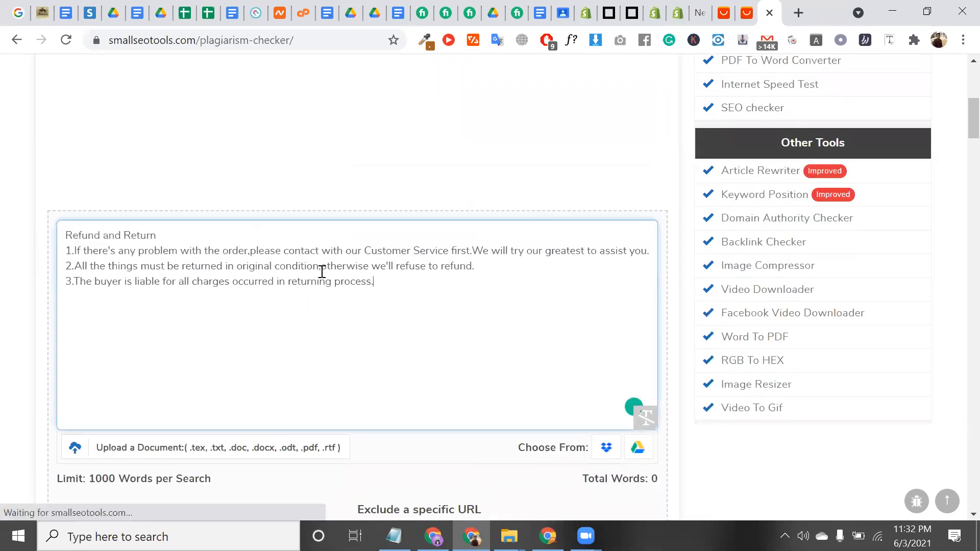
# Complete the robot verification, then run the plagiarism check on the rewritten text and review its sentence-wise results
pyautogui.scroll(-7, 308, 276)
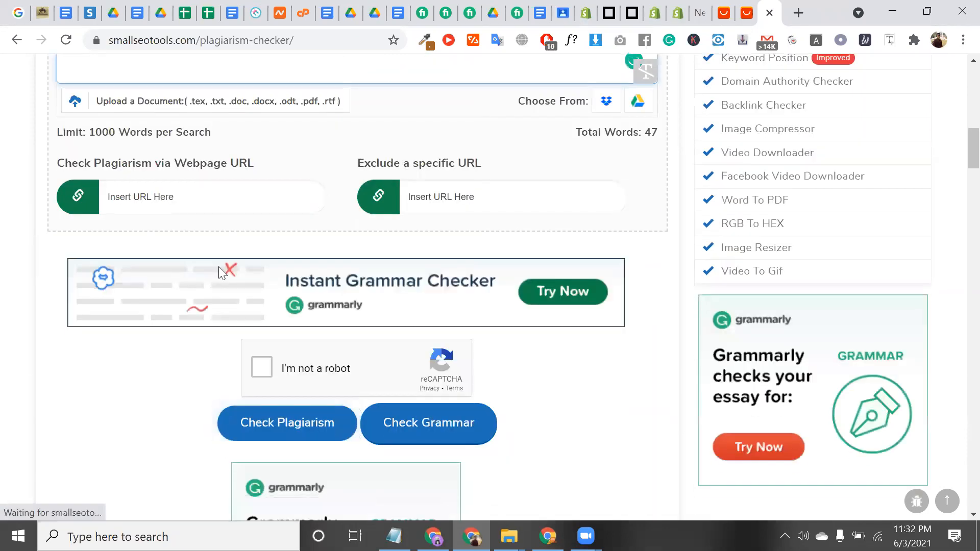
pyautogui.click(255, 359)
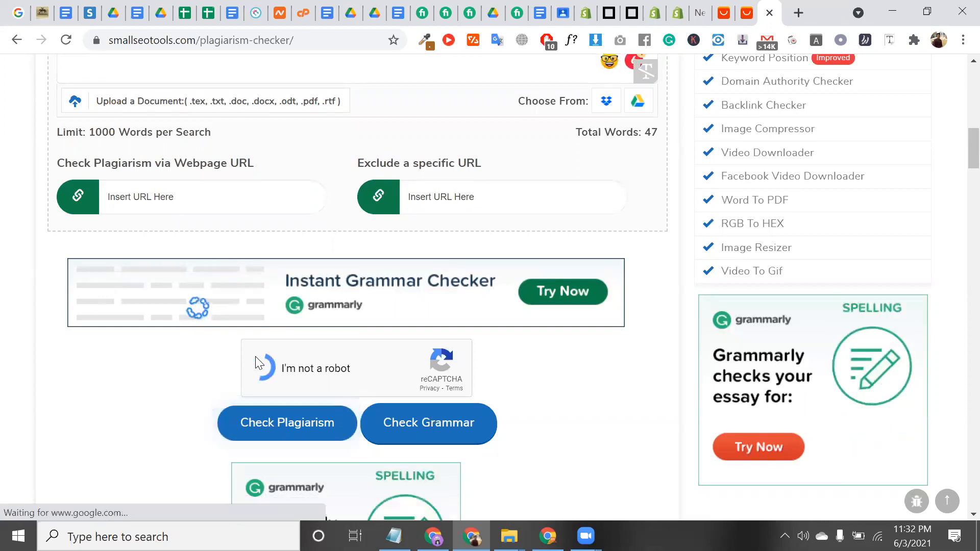
pyautogui.click(282, 424)
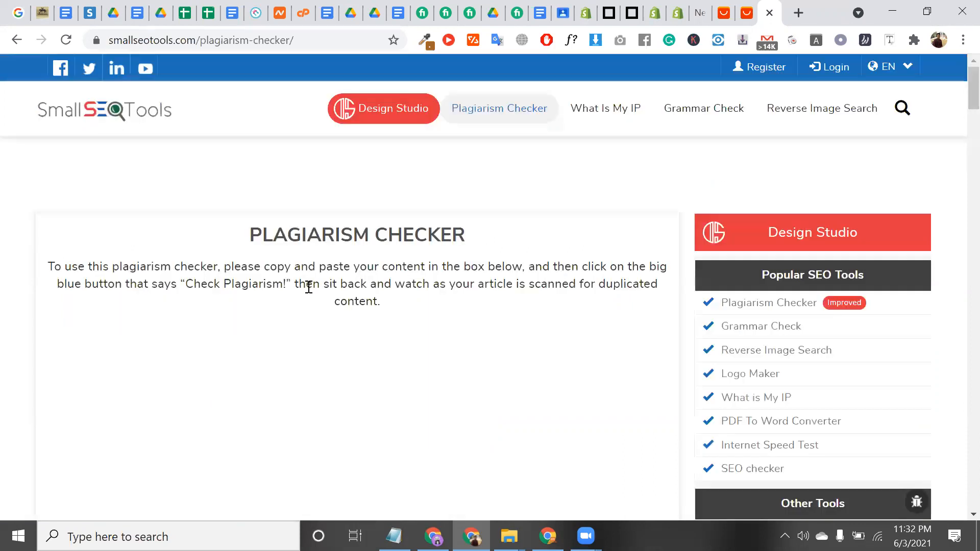
pyautogui.scroll(-6, 307, 286)
pyautogui.scroll(-10, 310, 292)
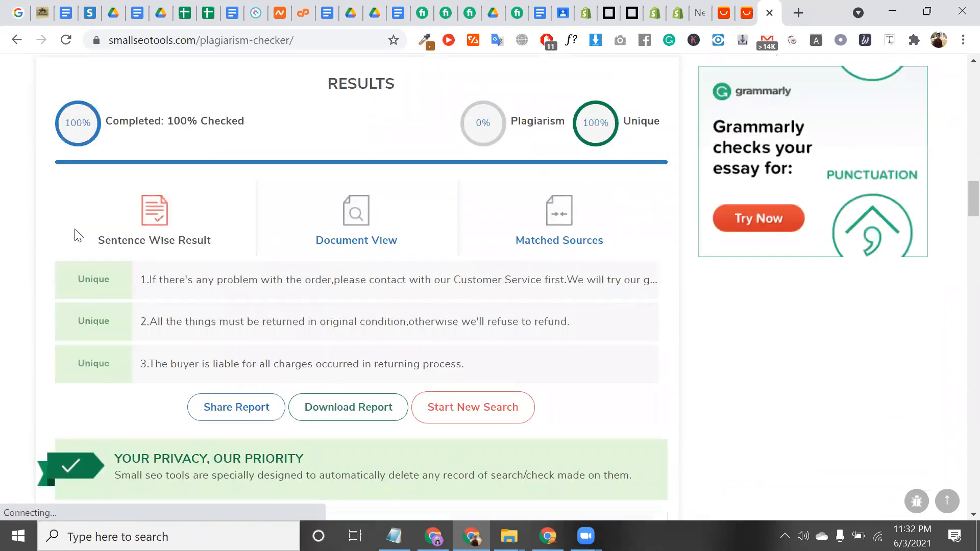
pyautogui.scroll(-1, 93, 256)
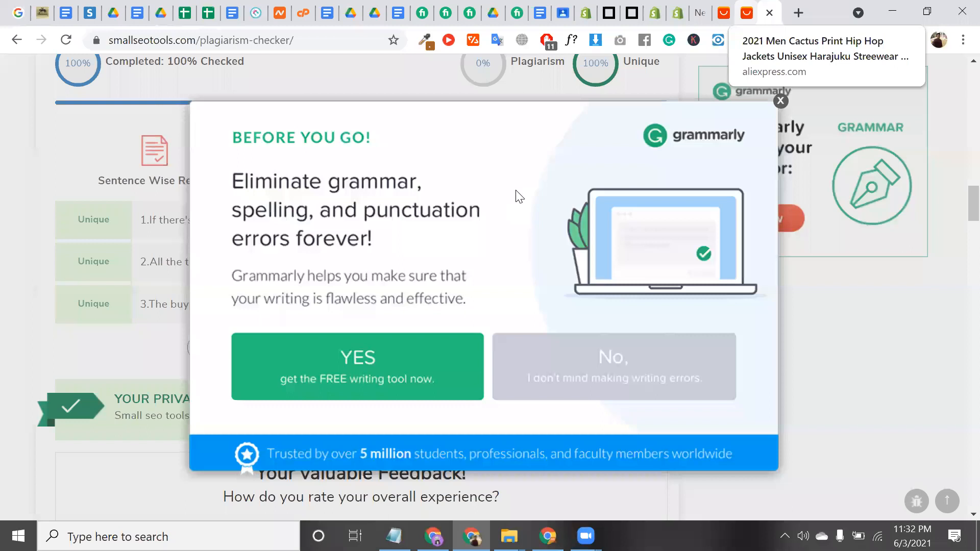
# Copy the highlighted original Refund and Return text from the AliExpress product page and return to the Plagiarism Checker
pyautogui.hotkey('ctrl', 'shift', 'Tab')
pyautogui.rightClick(514, 190)
pyautogui.click(541, 202)
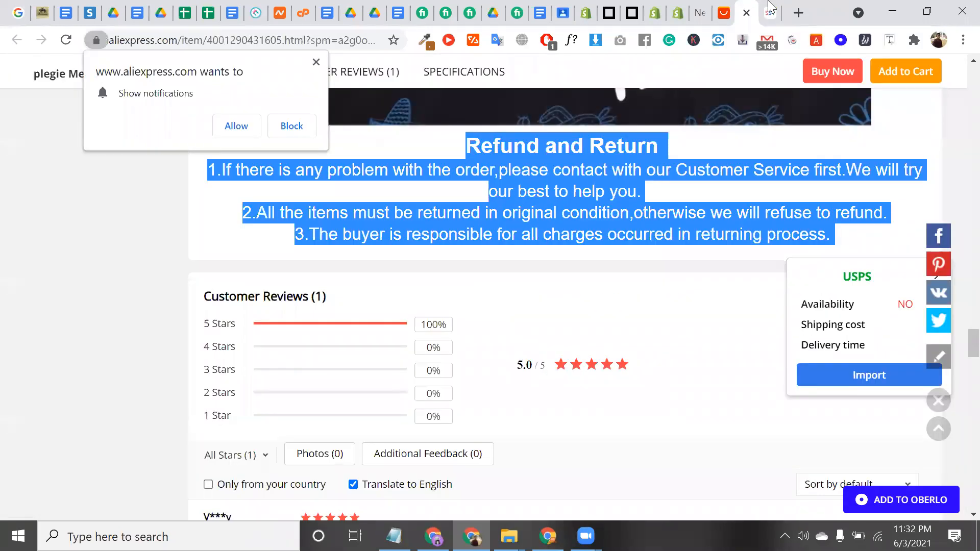
pyautogui.hotkey('ctrl', 'Tab')
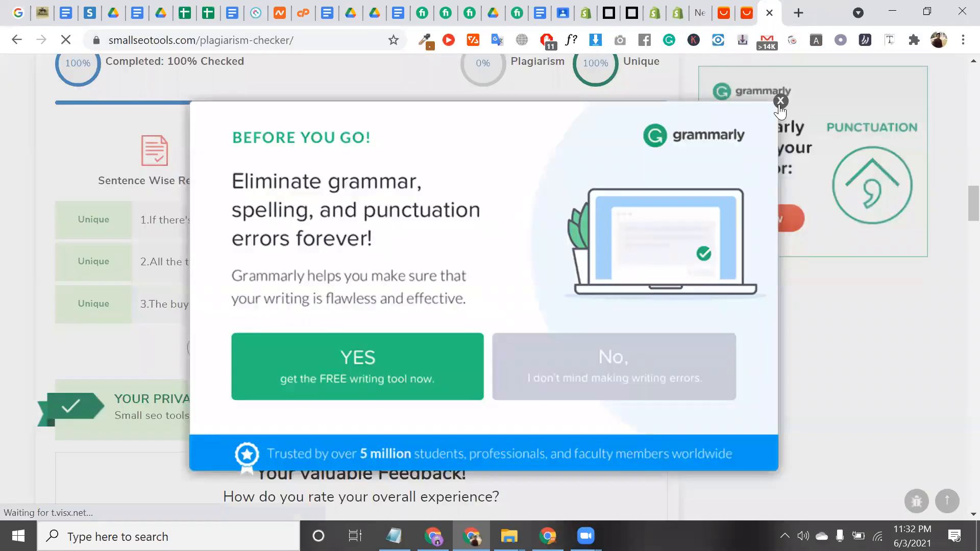
# Dismiss the Grammarly pop-up and replace the Plagiarism Checker's text with the original AliExpress Refund and Return text
pyautogui.click(578, 405)
pyautogui.scroll(5, 257, 251)
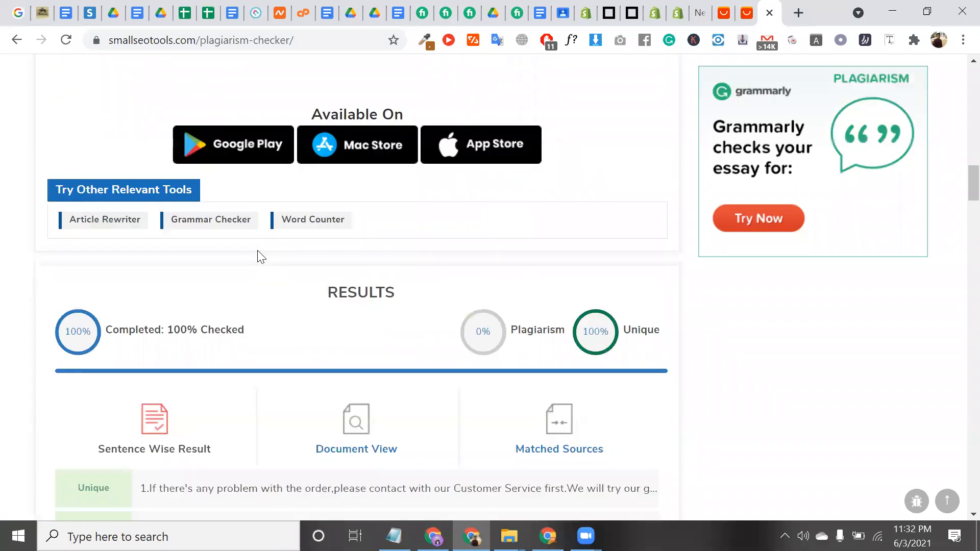
pyautogui.scroll(8, 269, 179)
pyautogui.tripleClick(271, 178)
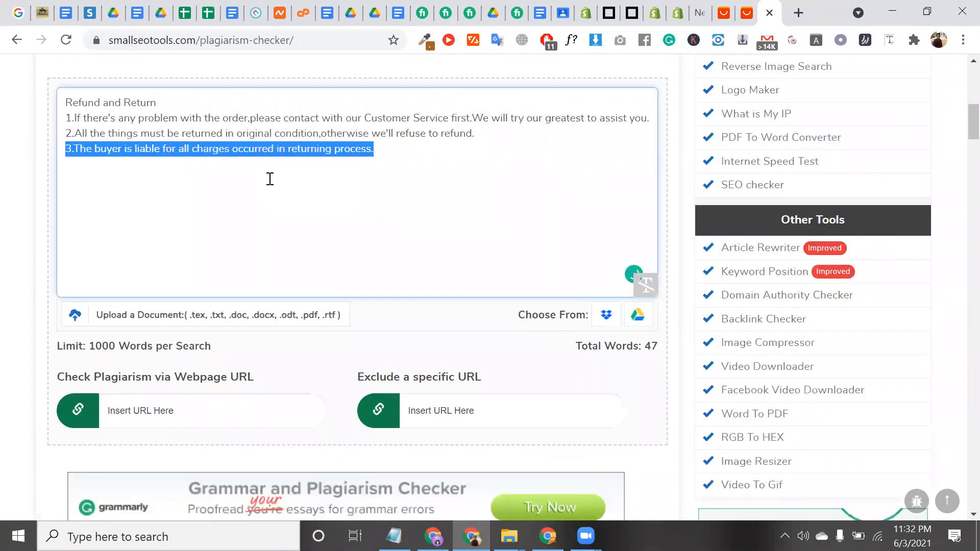
pyautogui.hotkey('ctrl', 'a')
pyautogui.press('BackSpace')
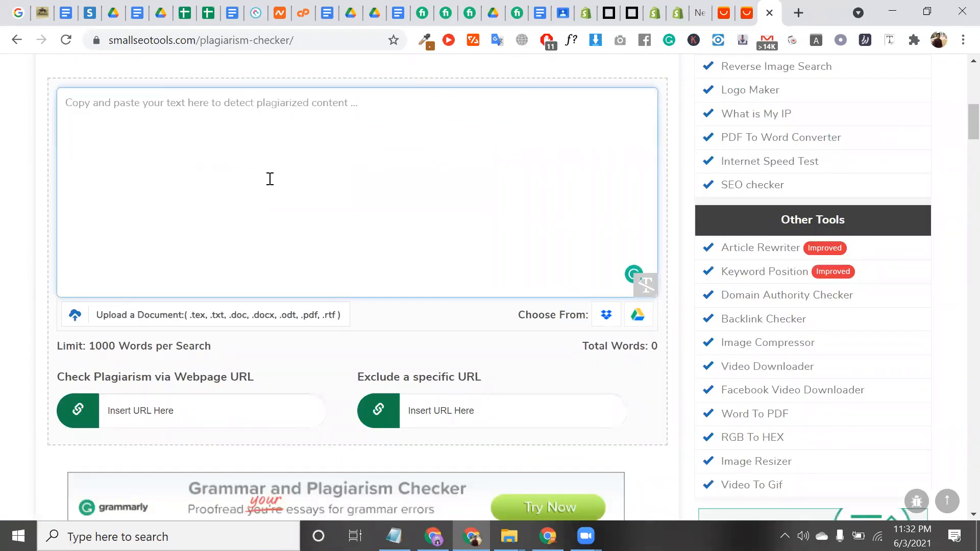
pyautogui.hotkey('ctrl', 'v')
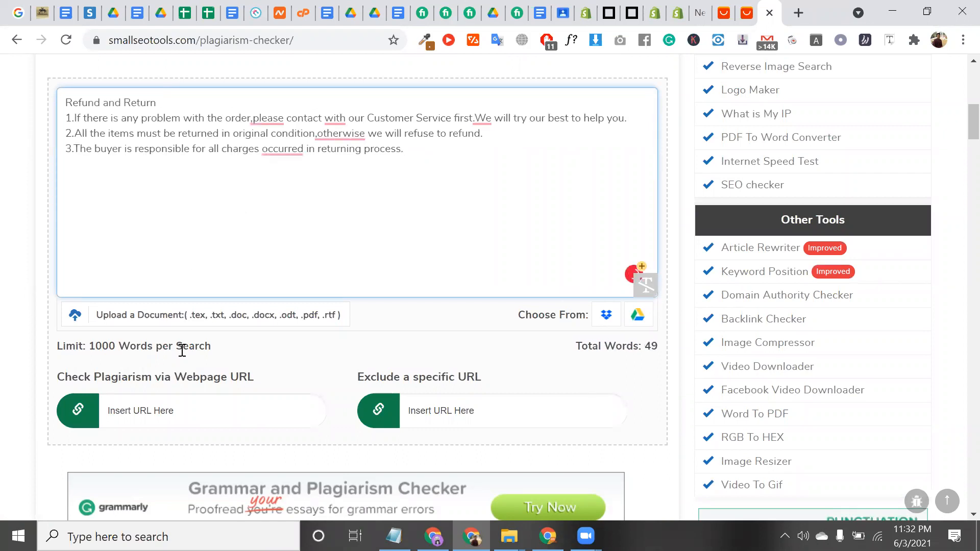
# Run the plagiarism check on the original AliExpress Refund and Return text and bring its results into view
pyautogui.scroll(-7, 263, 271)
pyautogui.click(263, 271)
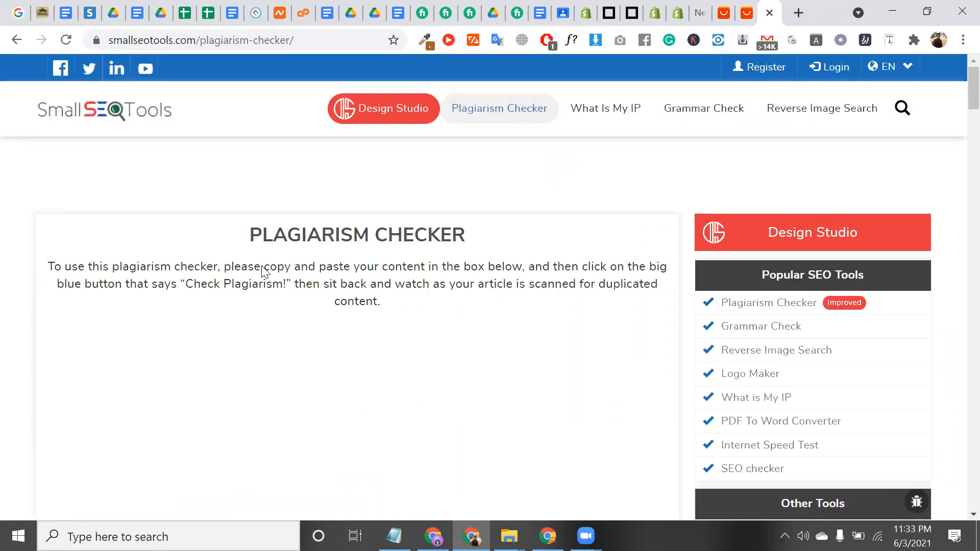
pyautogui.scroll(-5, 263, 271)
pyautogui.scroll(-2, 249, 320)
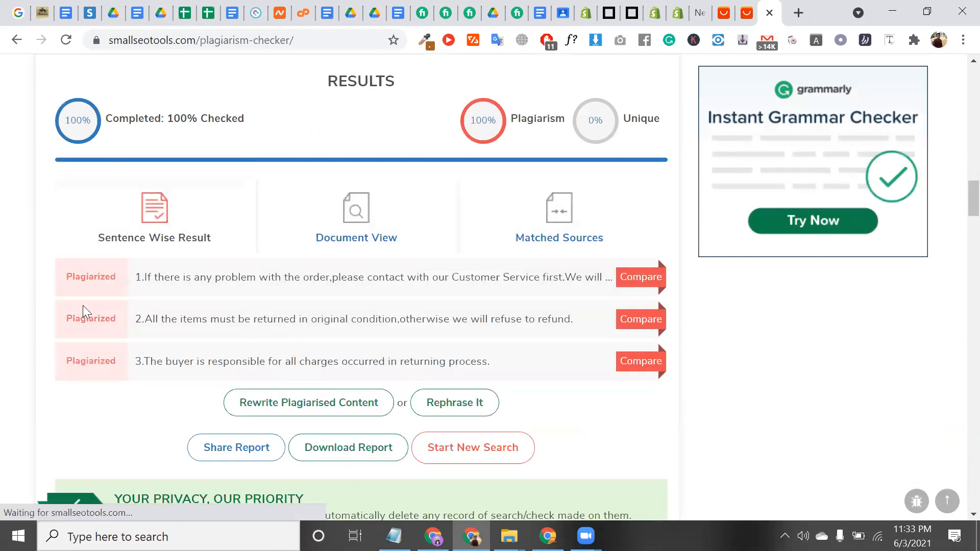
# Examine the verdict for each of the three original sentences and the overall plagiarism score
pyautogui.doubleClick(87, 273)
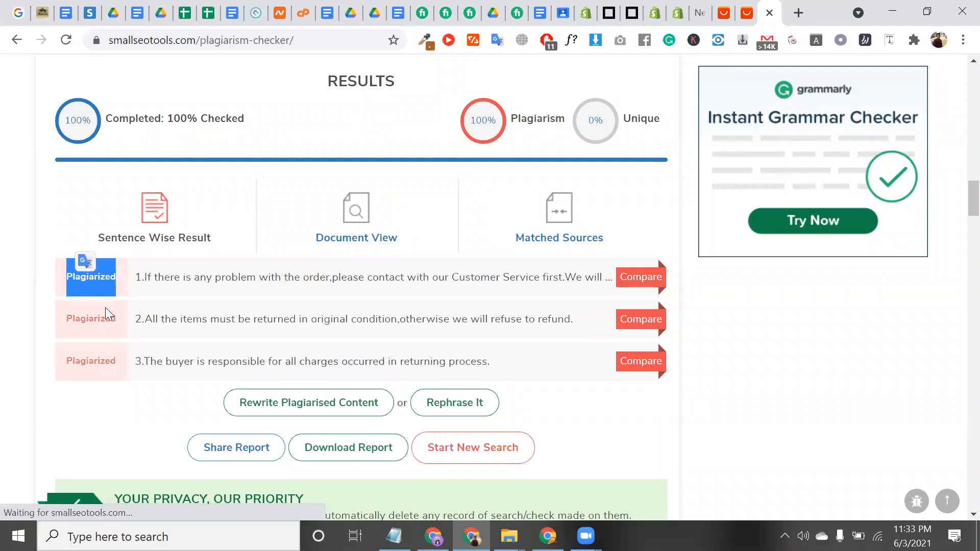
pyautogui.doubleClick(100, 324)
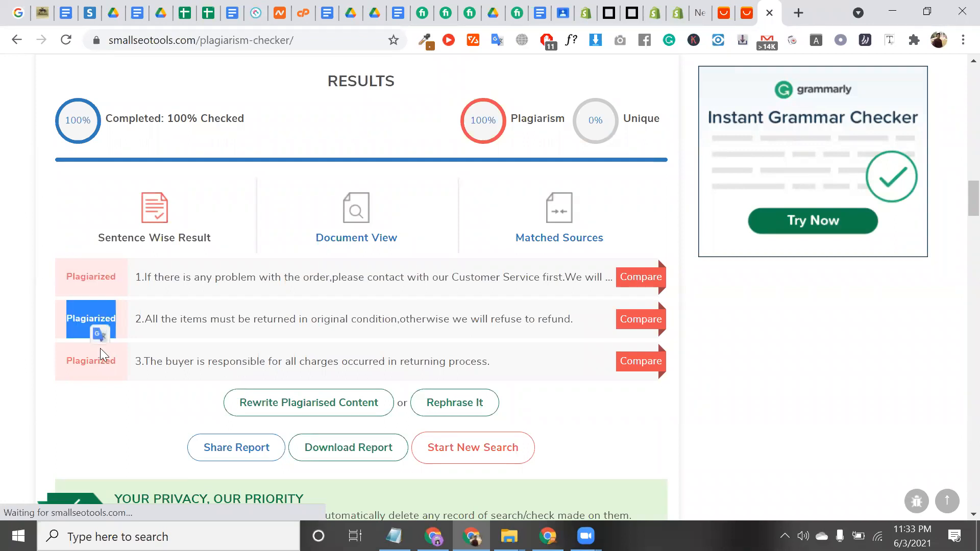
pyautogui.doubleClick(94, 360)
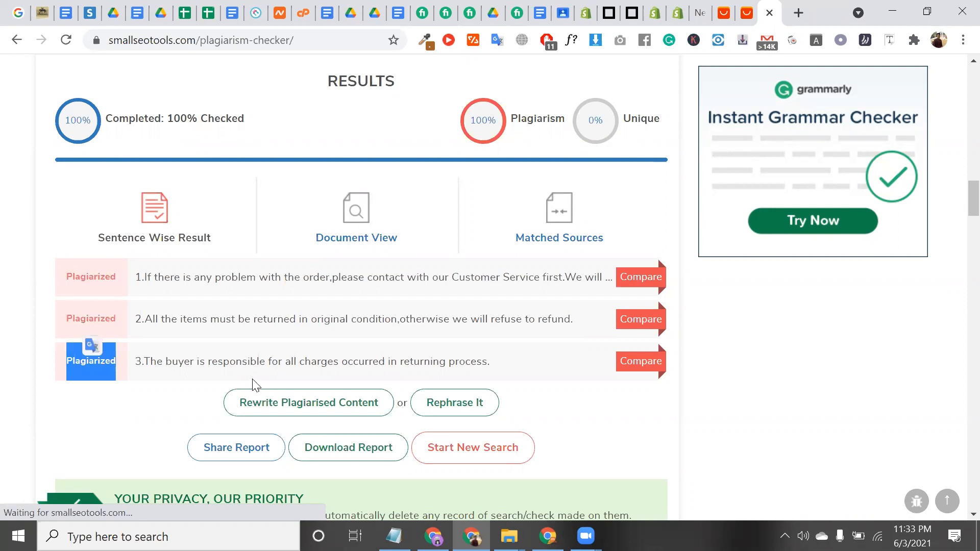
pyautogui.tripleClick(252, 366)
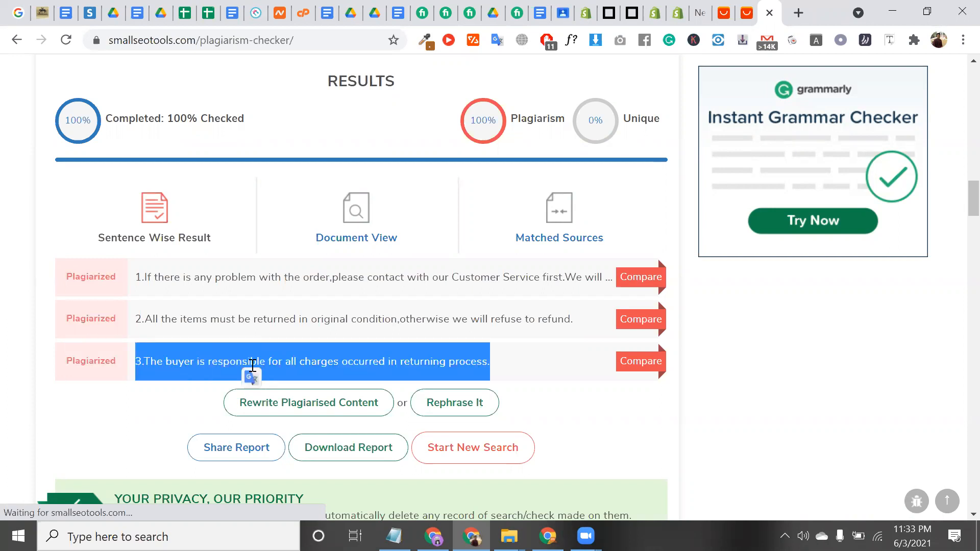
pyautogui.scroll(-3, 252, 365)
pyautogui.scroll(4, 531, 176)
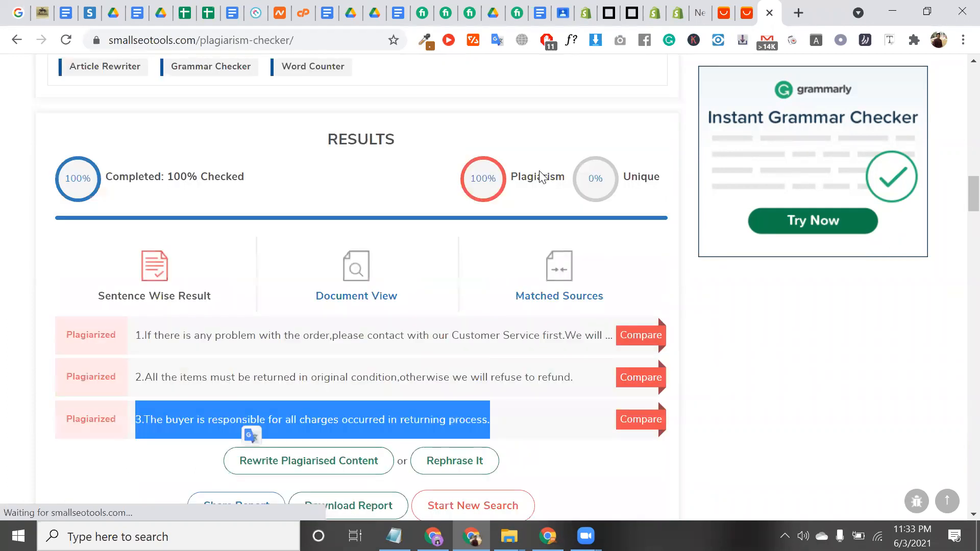
pyautogui.tripleClick(539, 180)
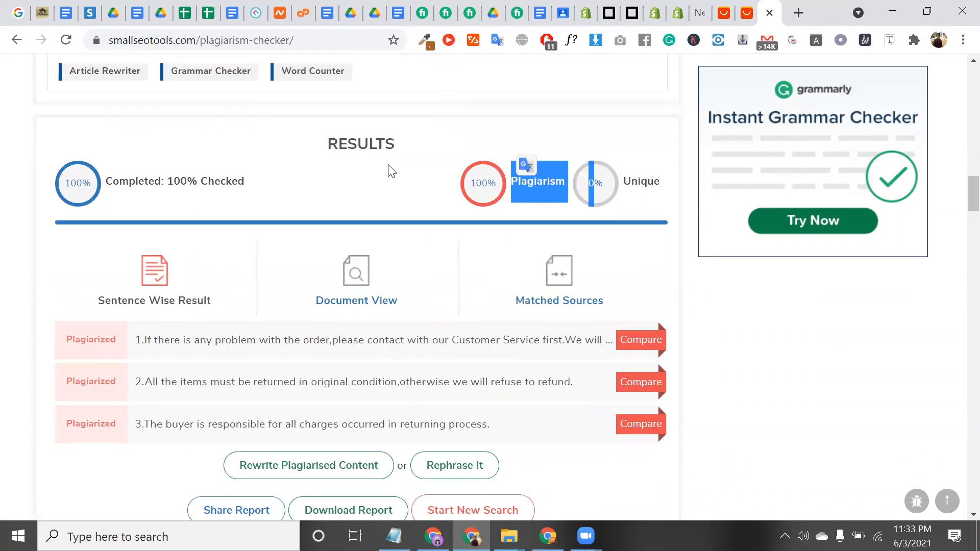
# Switch to the Notepad service list and add the heading "article rewritter:" below the "6 month maintaince support" line
pyautogui.click(311, 39)
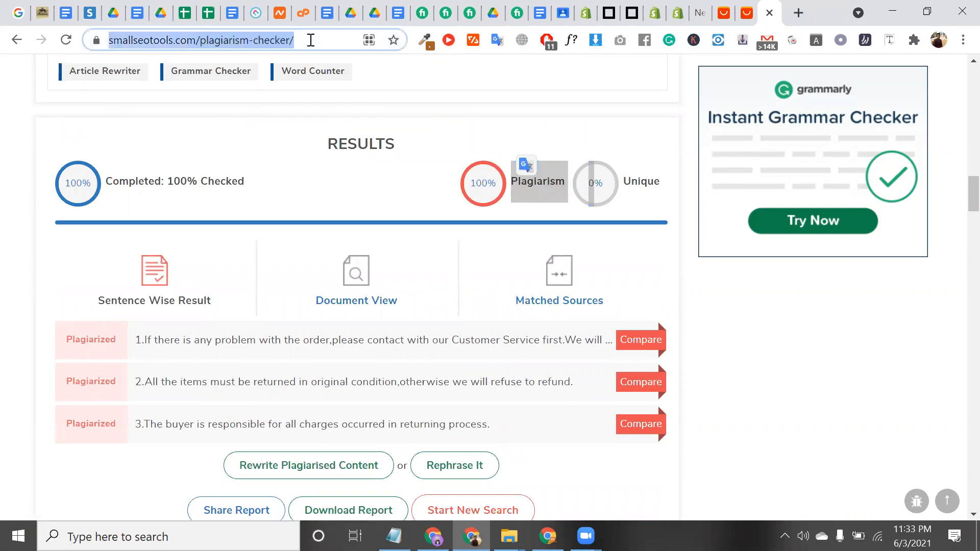
pyautogui.hotkey('alt', 'Tab')
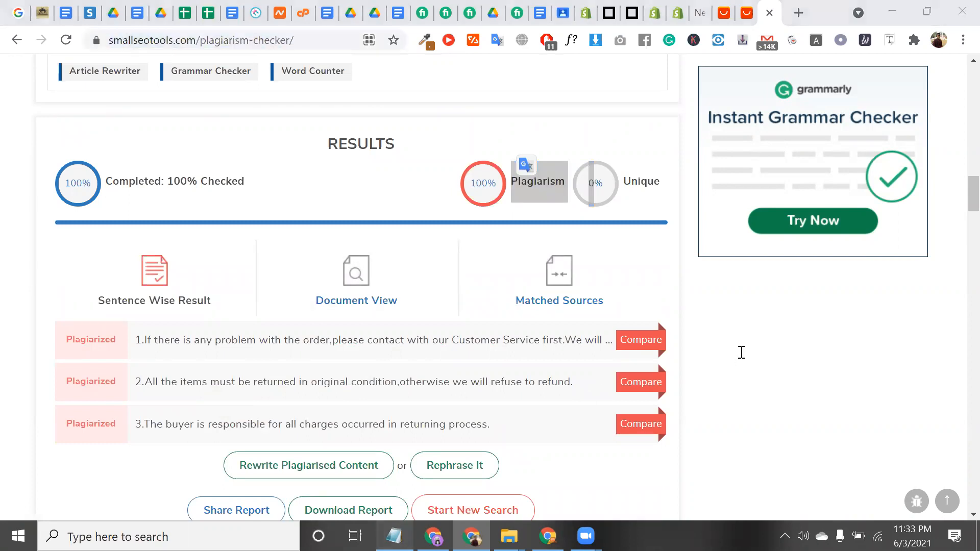
pyautogui.click(658, 277)
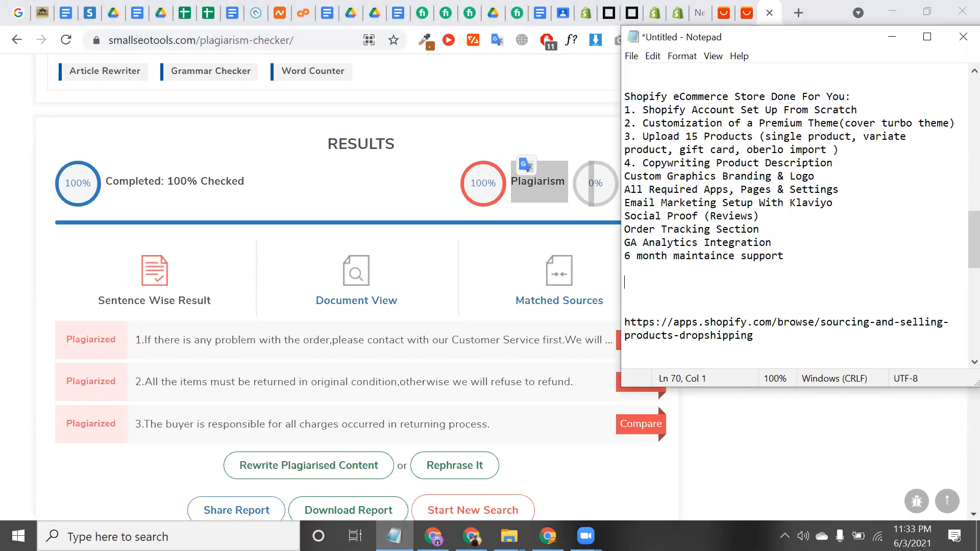
pyautogui.write('article rewritter')
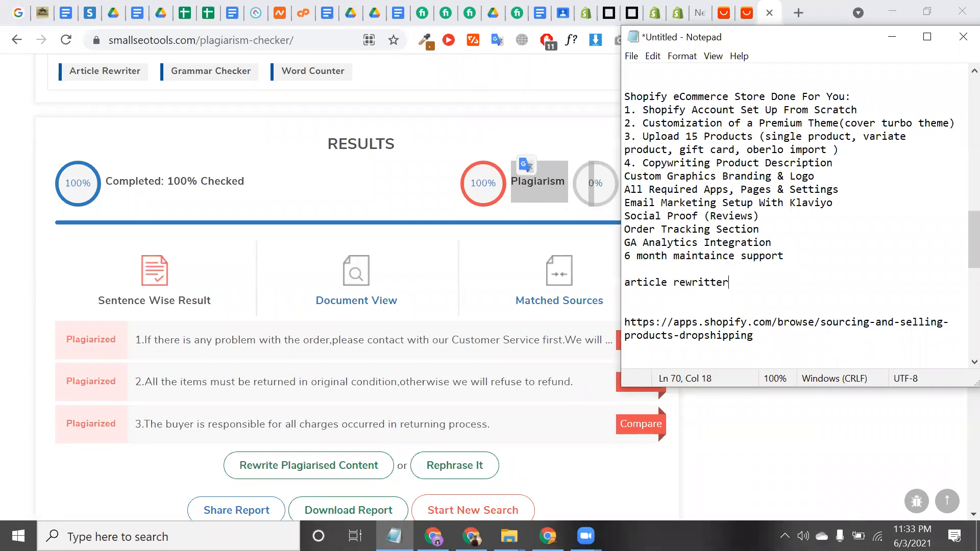
pyautogui.write(':')
pyautogui.press('Return')
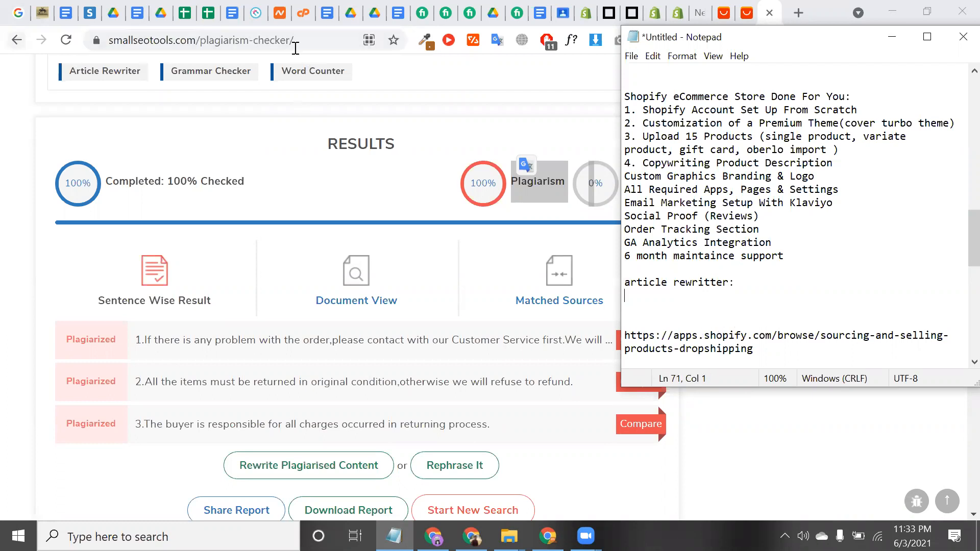
# Copy the Plagiarism Checker's web address from the browser and paste it beneath the new heading in Notepad, leaving an empty line between
pyautogui.click(297, 45)
pyautogui.click(338, 40)
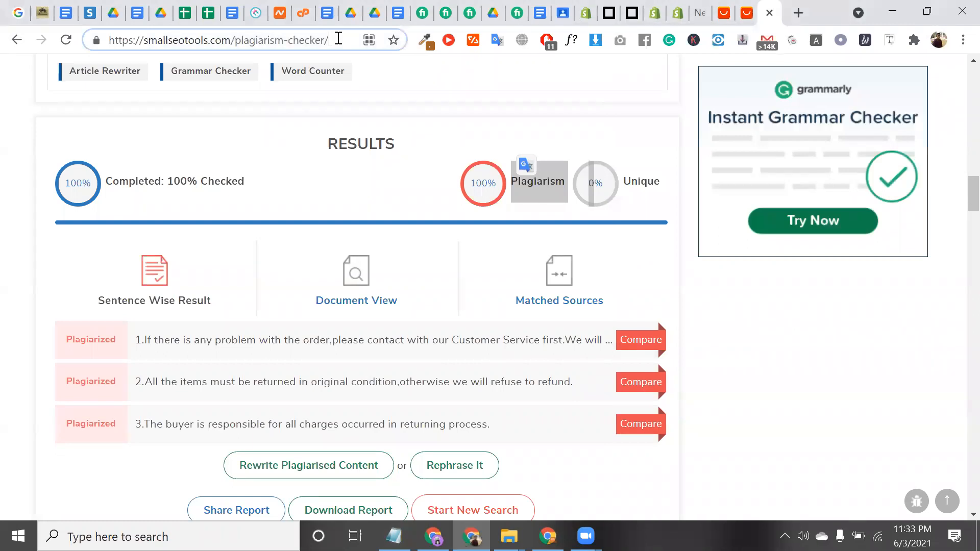
pyautogui.hotkey('ctrl', 'a')
pyautogui.hotkey('ctrl', 'c')
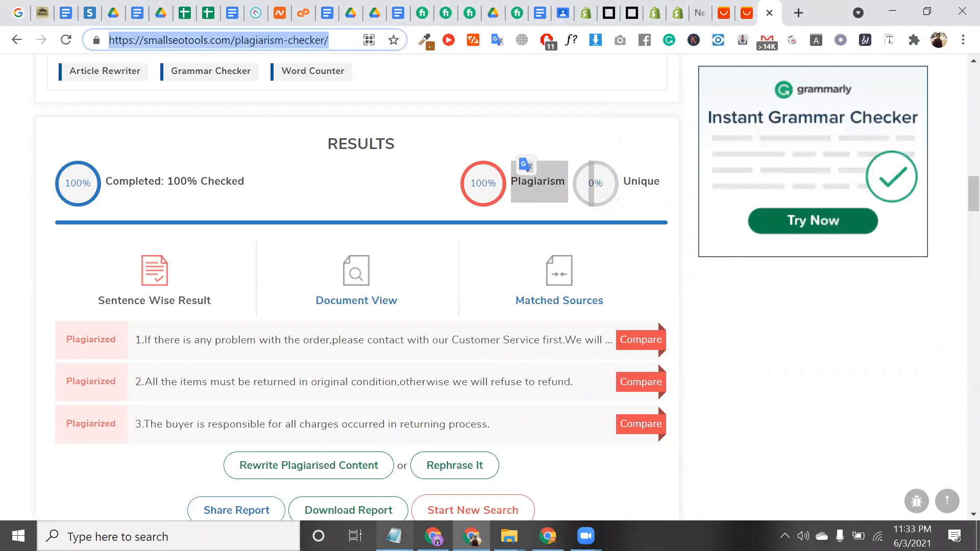
pyautogui.click(394, 536)
pyautogui.press('Return')
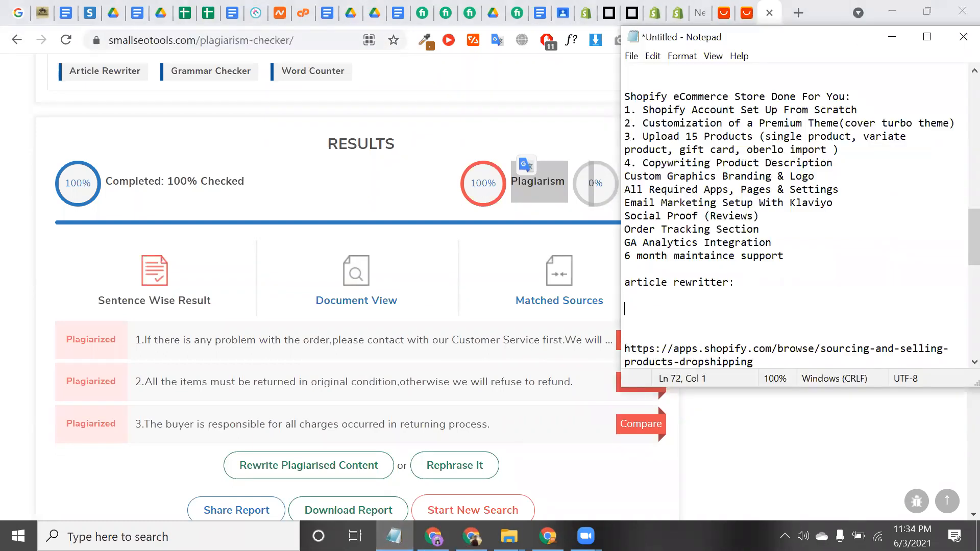
pyautogui.hotkey('ctrl', 'v')
# Reword the "article rewritter" heading as "for write copywrite free article", keeping its colon
pyautogui.click(706, 284)
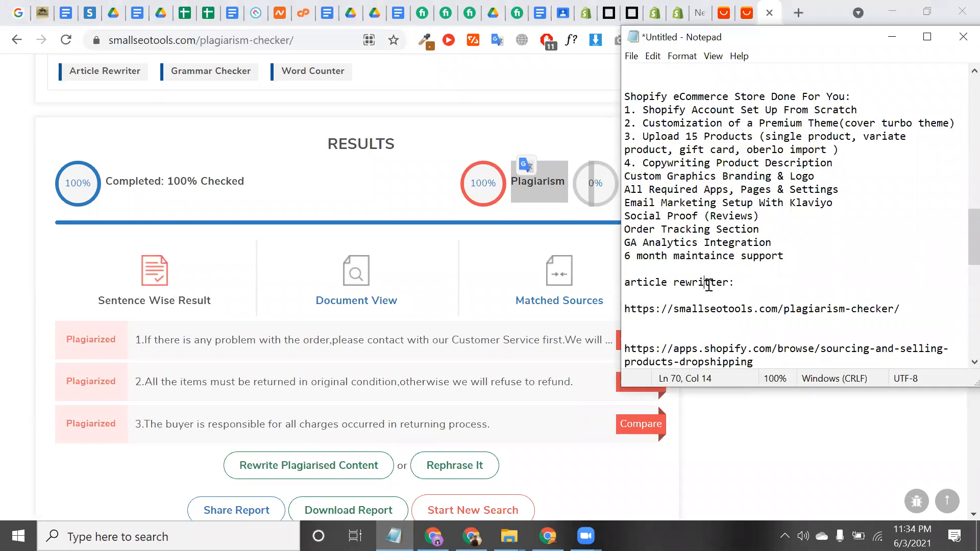
pyautogui.moveTo(729, 284); pyautogui.dragTo(623, 283)
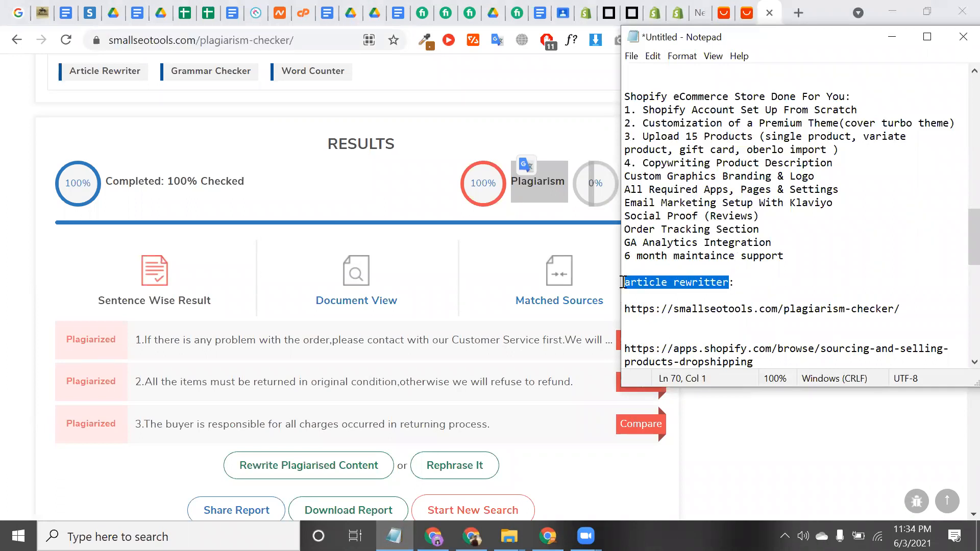
pyautogui.press('BackSpace')
pyautogui.write('for co:')
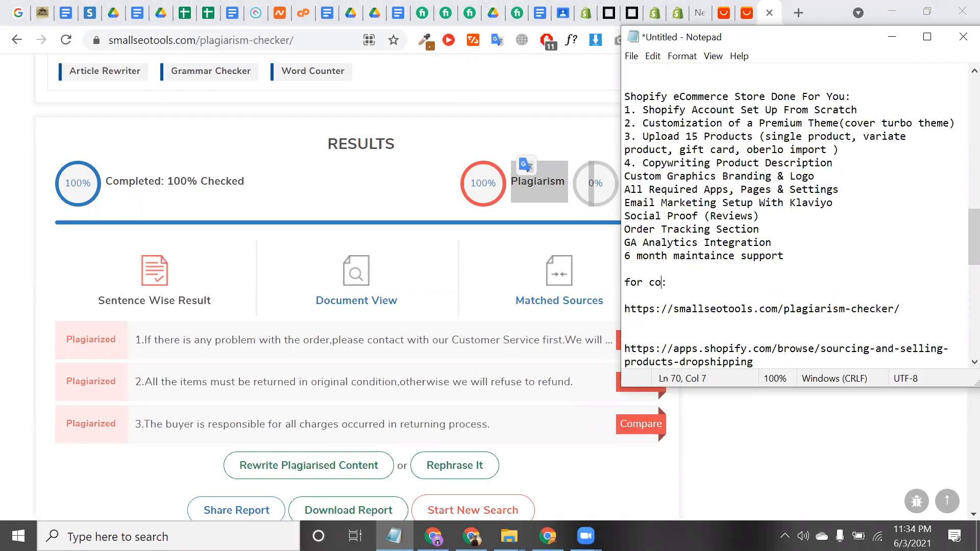
pyautogui.press('BackSpace')
pyautogui.write('rite com')
pyautogui.press('BackSpace')
pyautogui.write('pywrite free')
pyautogui.write(' artic')
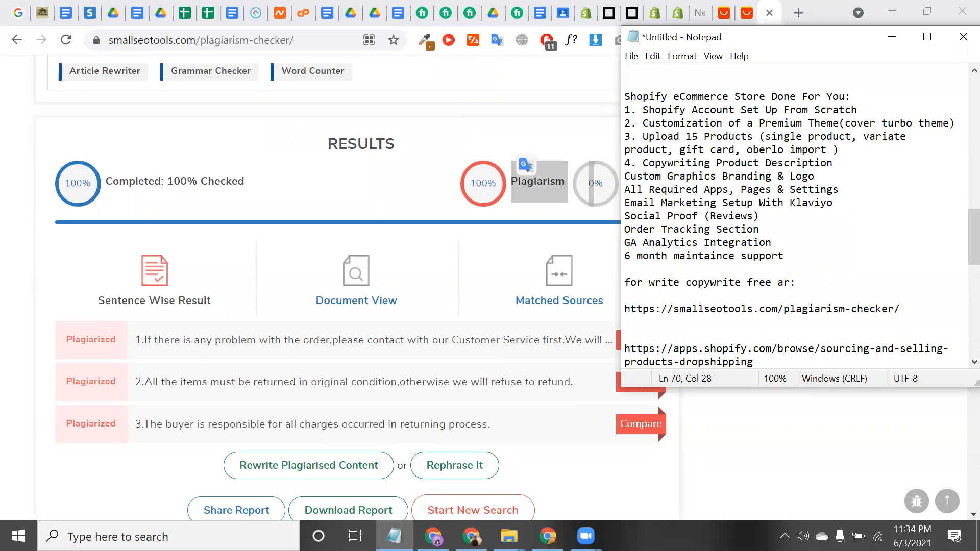
pyautogui.write('le')
pyautogui.click(811, 269)
# Return to the Article Rewriter page in the browser, copy its address and paste it above the plagiarism-checker link in Notepad
pyautogui.click(17, 41)
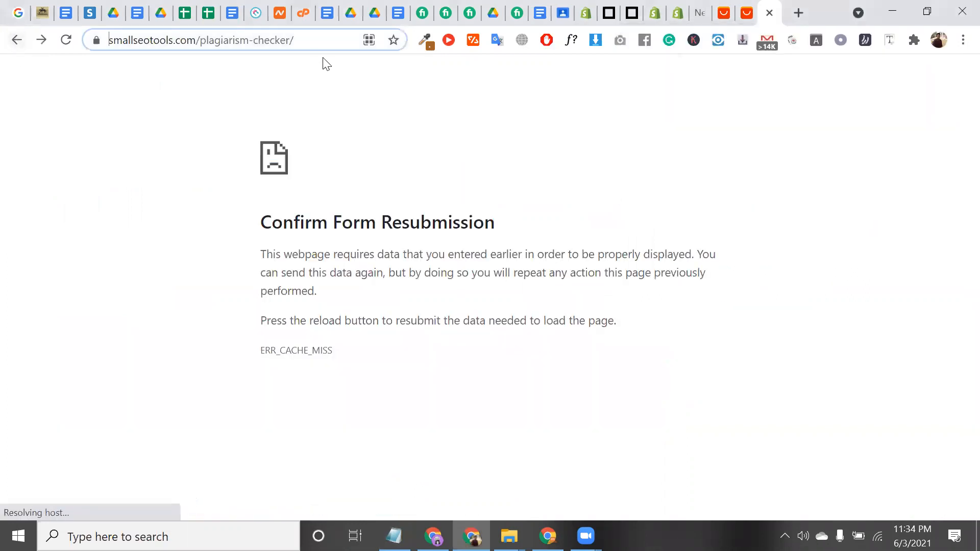
pyautogui.click(18, 43)
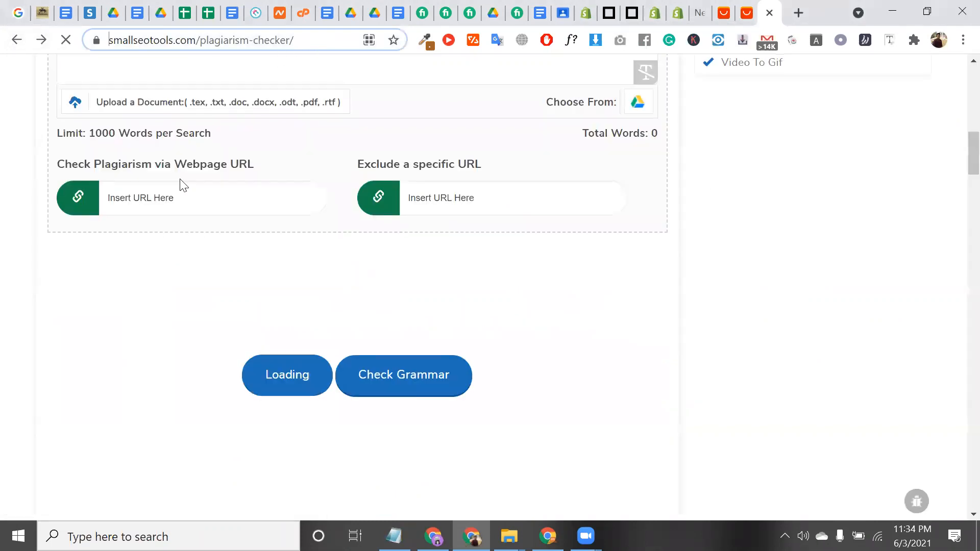
pyautogui.click(18, 43)
pyautogui.click(304, 36)
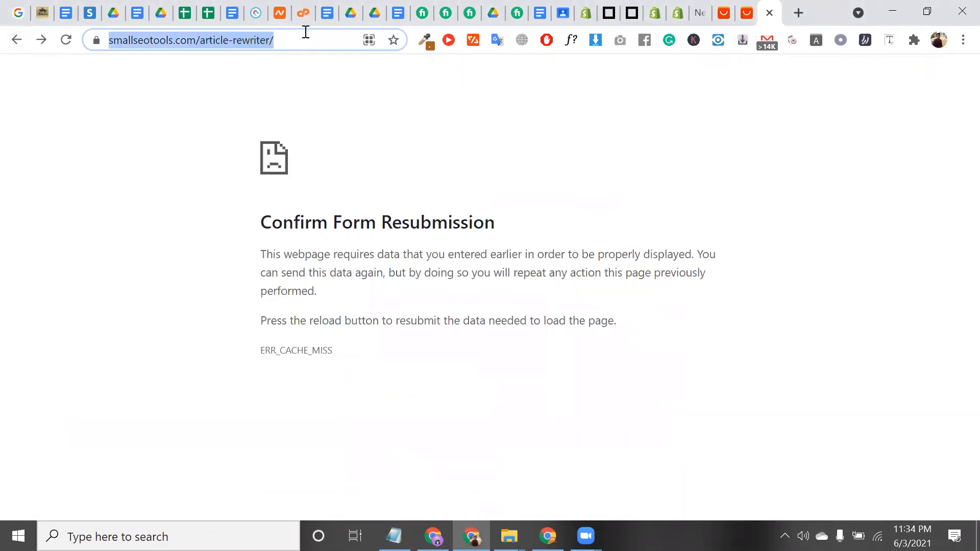
pyautogui.click(318, 43)
pyautogui.hotkey('ctrl', 'a')
pyautogui.hotkey('ctrl', 'c')
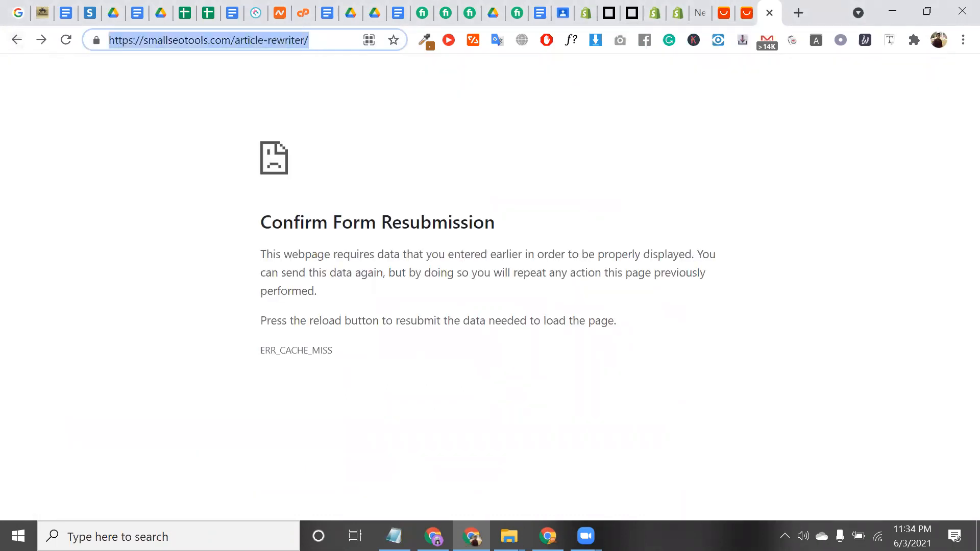
pyautogui.click(394, 536)
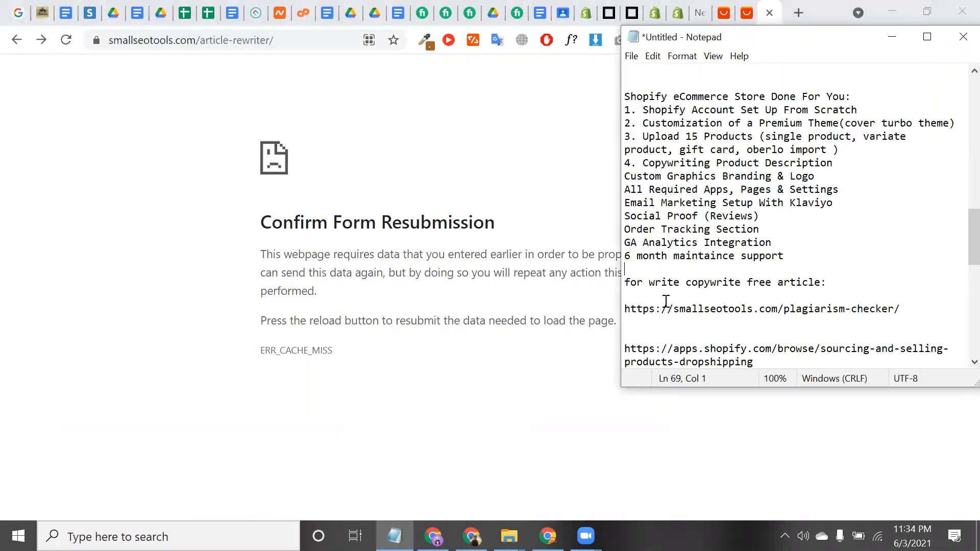
pyautogui.click(650, 297)
pyautogui.hotkey('ctrl', 'v')
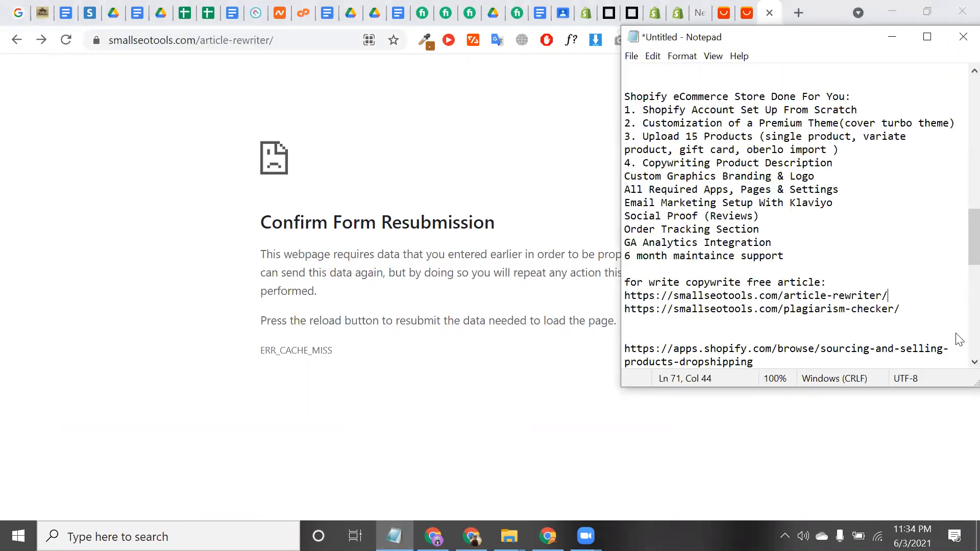
# Add the line "discuss about all the product import tools with group study:" directly above the Shopify apps dropshipping link
pyautogui.scroll(-1, 646, 281)
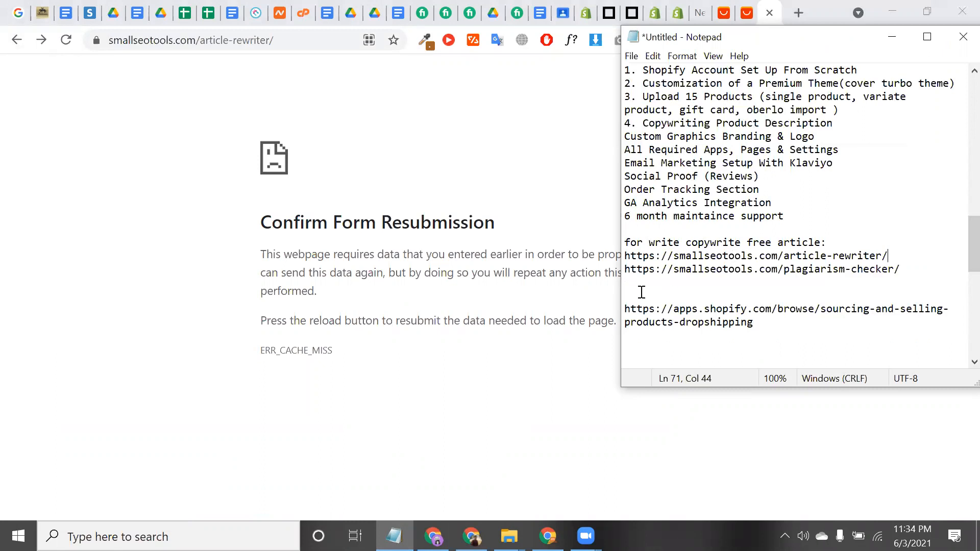
pyautogui.press('BackSpace')
pyautogui.press('Return')
pyautogui.press('Return')
pyautogui.write('d')
pyautogui.press('BackSpace')
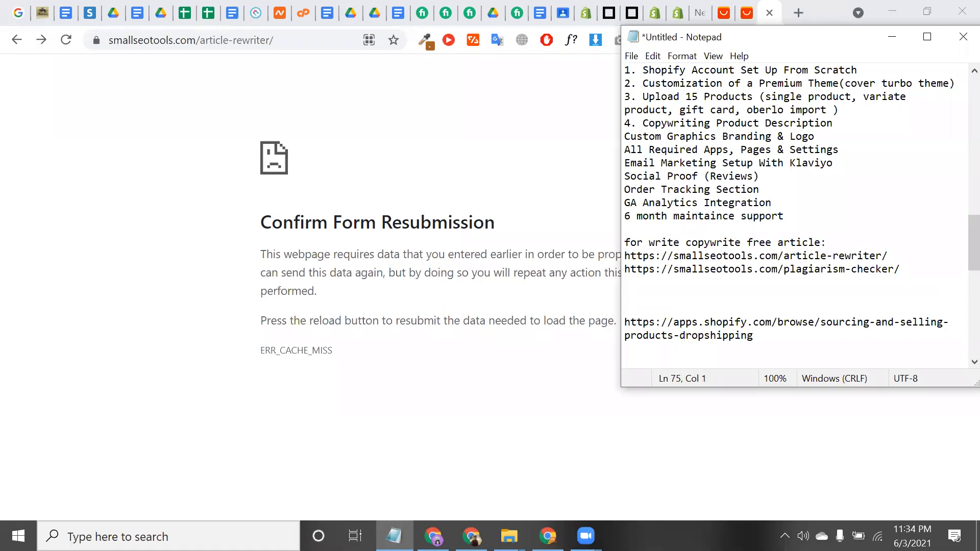
pyautogui.write('dis')
pyautogui.write('discount')
pyautogui.press('BackSpace')
pyautogui.press('BackSpace')
pyautogui.press('BackSpace')
pyautogui.press('BackSpace')
pyautogui.press('BackSpace')
pyautogui.press('BackSpace')
pyautogui.write('ac')
pyautogui.press('BackSpace')
pyautogui.press('BackSpace')
pyautogui.write('cuss about all')
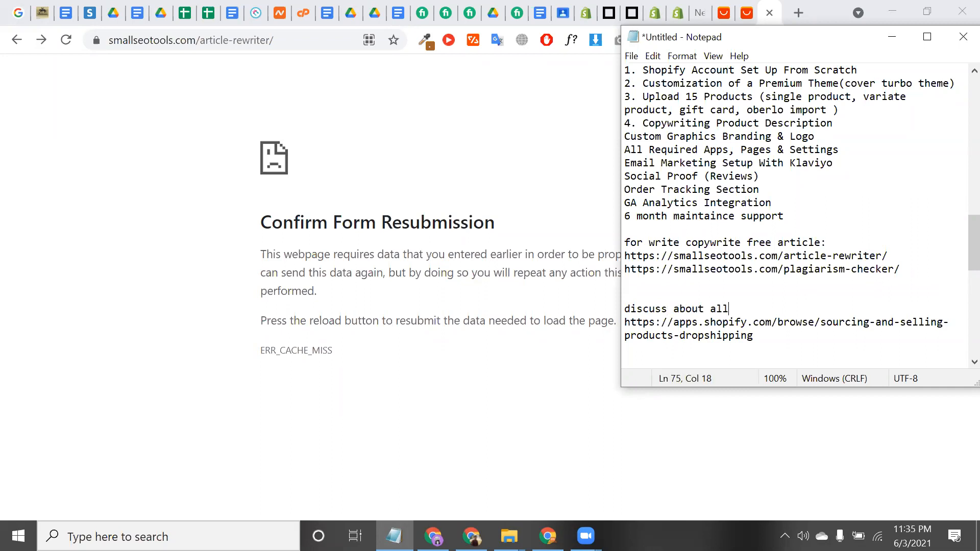
pyautogui.write(' the product impor')
pyautogui.press('BackSpace')
pyautogui.press('BackSpace')
pyautogui.press('BackSpace')
pyautogui.write('mport too')
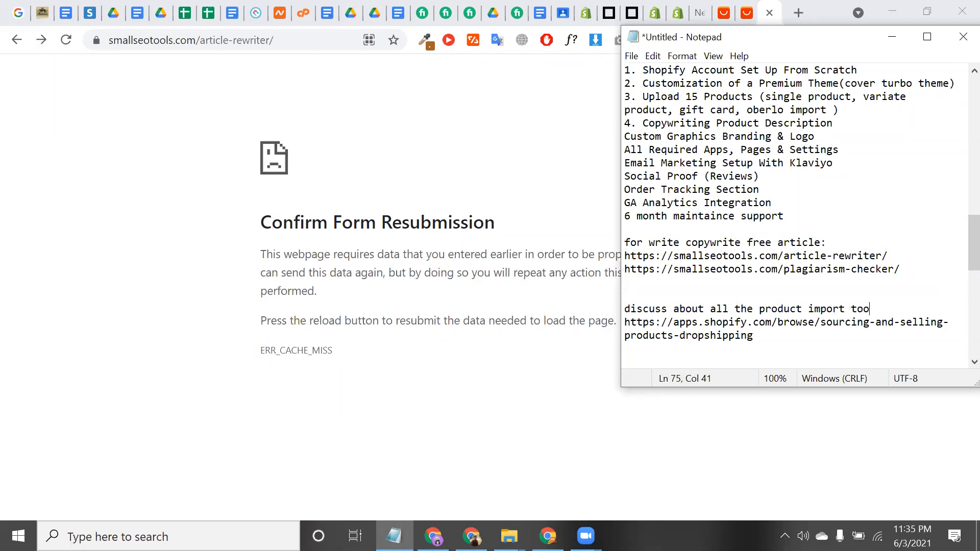
pyautogui.write('ls:')
pyautogui.click(884, 308)
pyautogui.write('with group study')
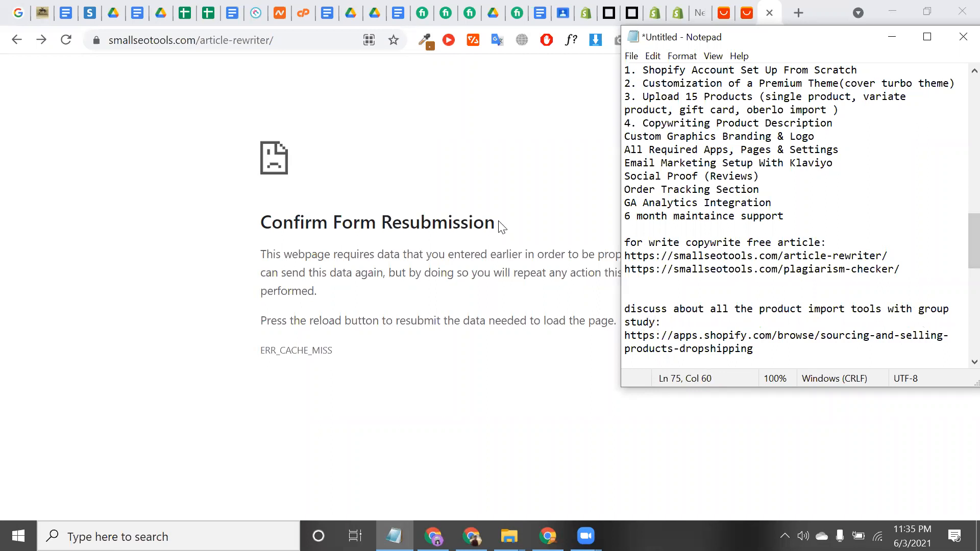
# Switch back to the browser and close the Article Rewriter tab and both AliExpress tabs
pyautogui.click(770, 21)
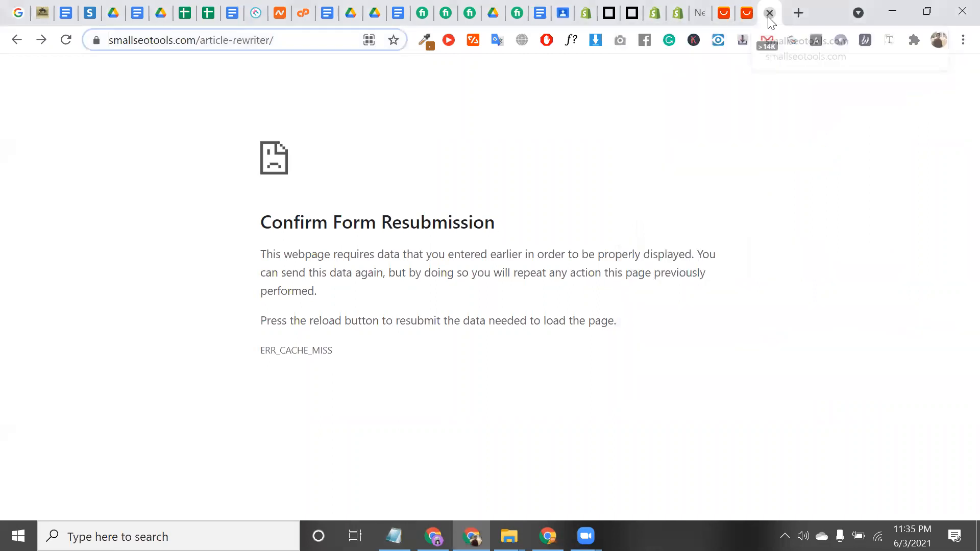
pyautogui.click(770, 13)
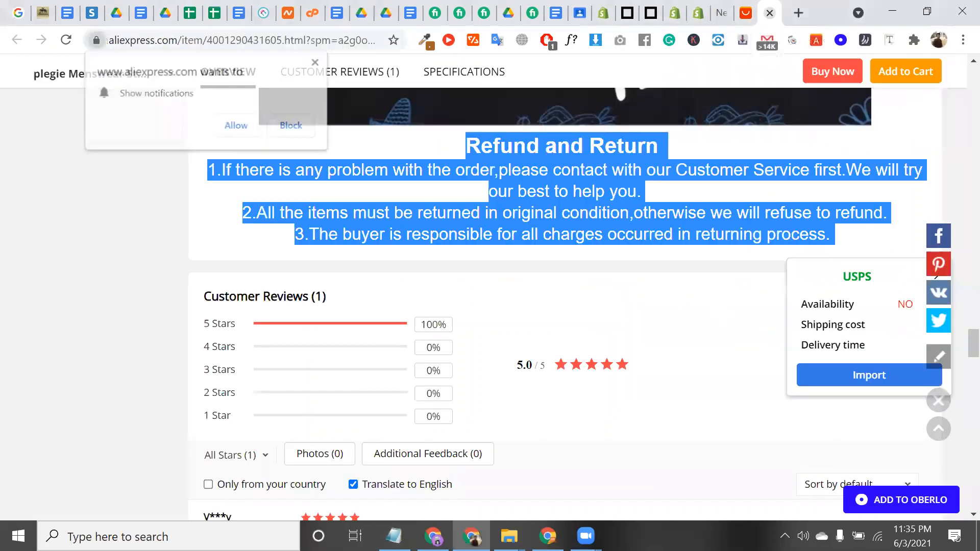
pyautogui.click(770, 13)
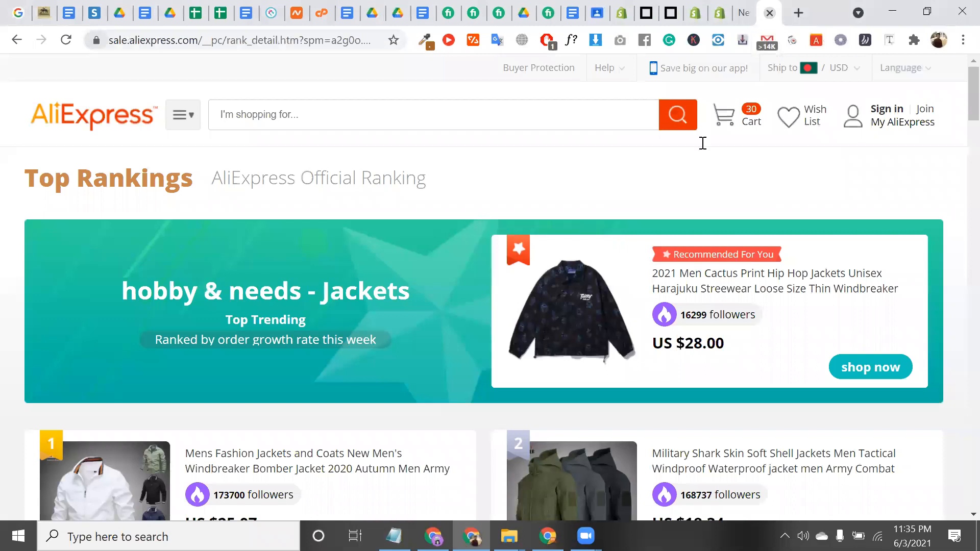
pyautogui.hotkey('ctrl', 'w')
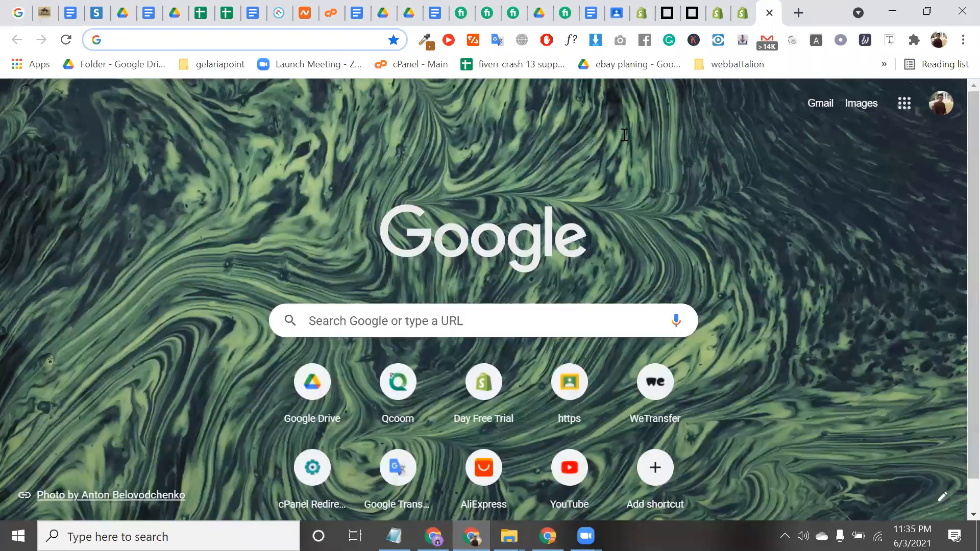
# Switch to Notepad and number the "Custom Graphics Branding & Logo" line as item 5
pyautogui.hotkey('alt', 'Tab')
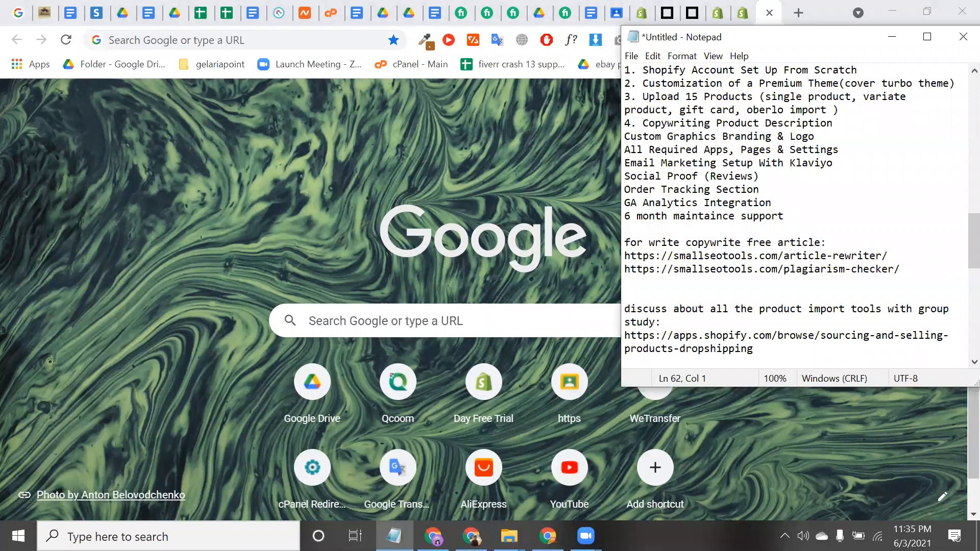
pyautogui.write('2')
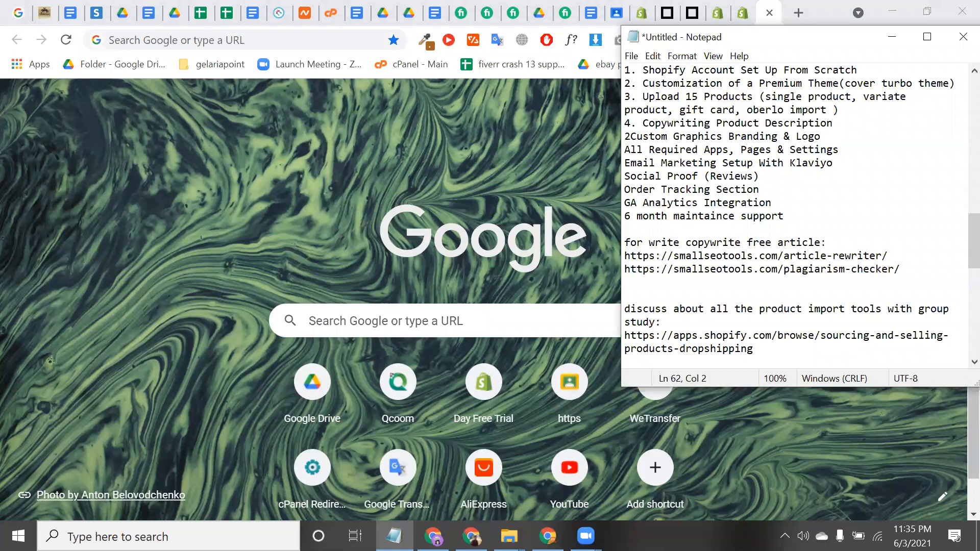
pyautogui.press('BackSpace')
pyautogui.write('5.')
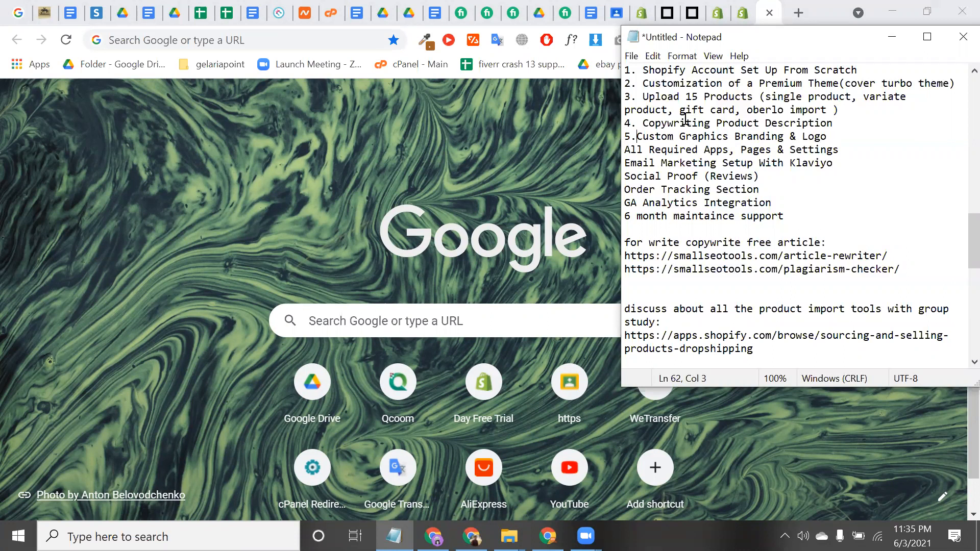
# Append "& seo optimized title" to item 4, "Copywriting Product Description", in the store service list
pyautogui.doubleClick(731, 124)
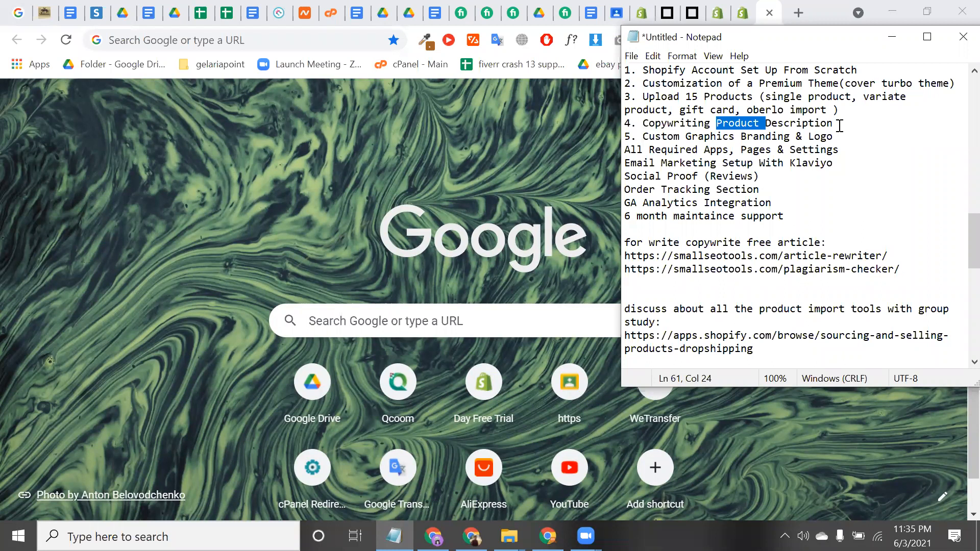
pyautogui.write('& ')
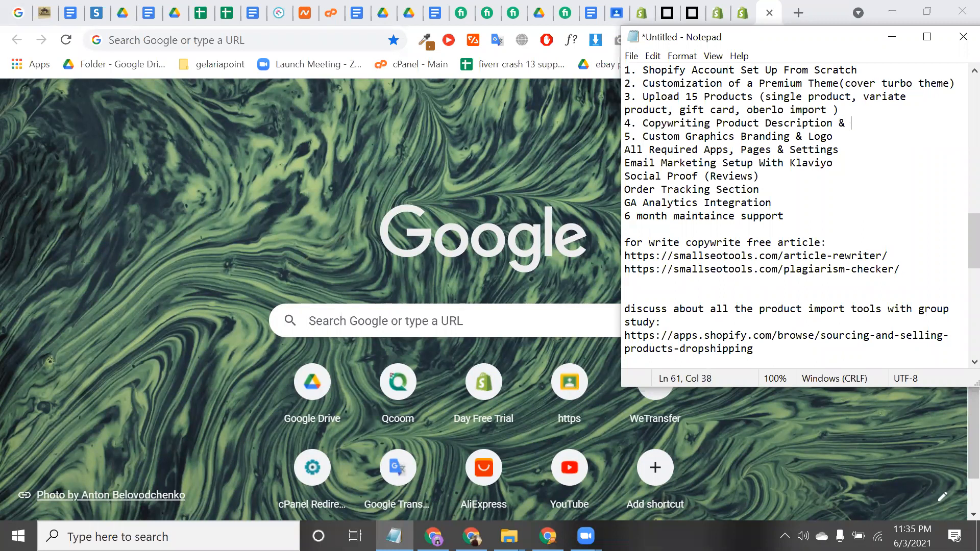
pyautogui.write('title')
pyautogui.press('Left')
pyautogui.press('Left')
pyautogui.press('Left')
pyautogui.press('Left')
pyautogui.press('Left')
pyautogui.press('Left')
pyautogui.write('seo optized')
pyautogui.press('BackSpace')
pyautogui.press('BackSpace')
pyautogui.press('BackSpace')
pyautogui.press('BackSpace')
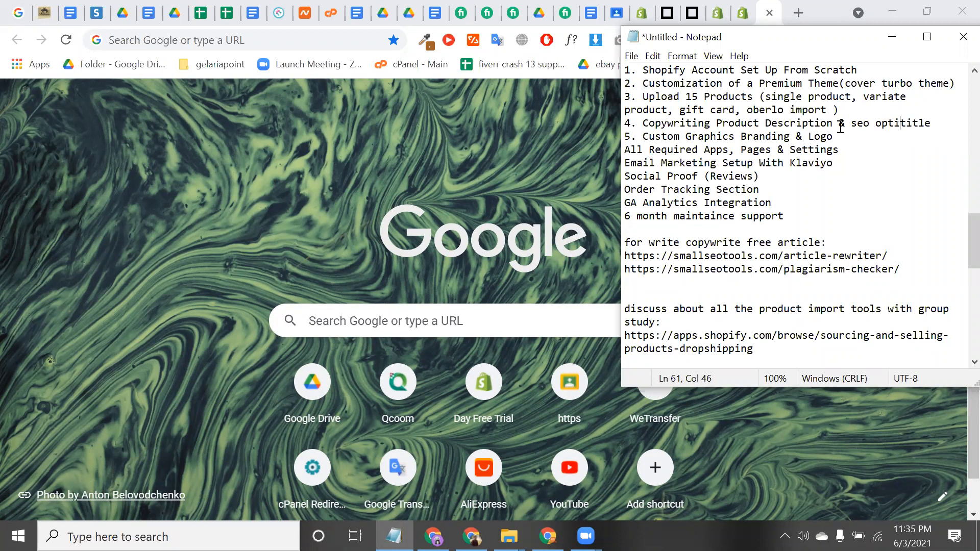
pyautogui.write('mized')
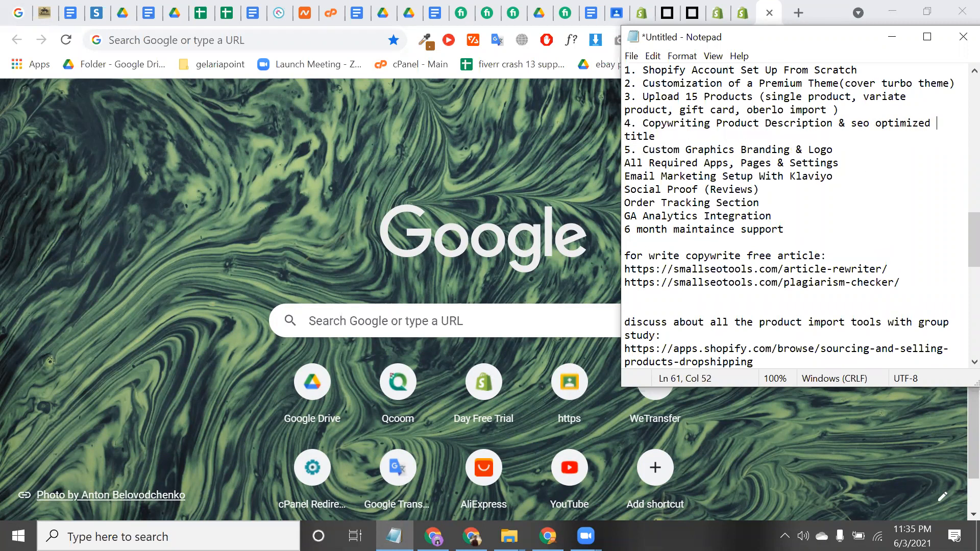
pyautogui.moveTo(851, 125); pyautogui.dragTo(882, 128)
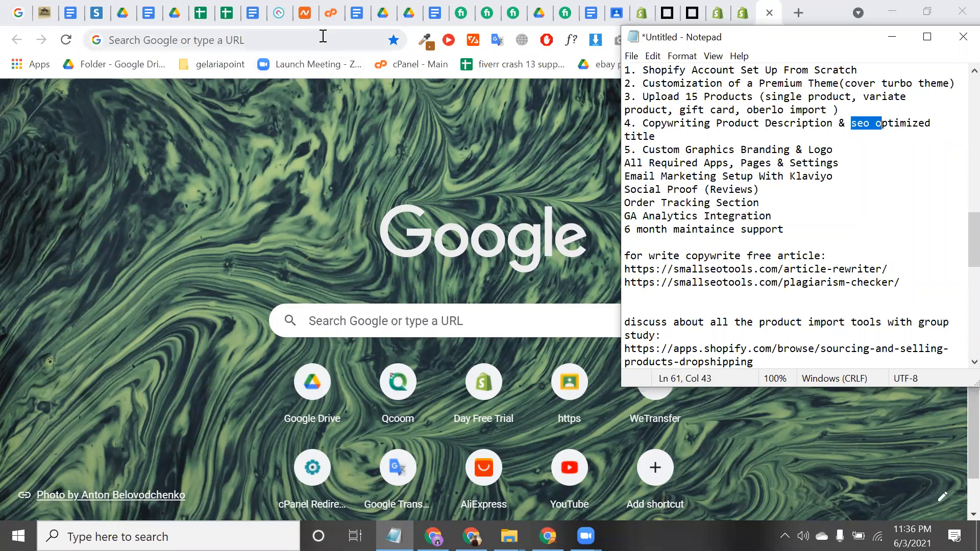
# Load the AliExpress Top Rankings page in the browser, open the men's cactus print jacket product and examine its title
pyautogui.click(615, 88)
pyautogui.hotkey('ctrl', 'l')
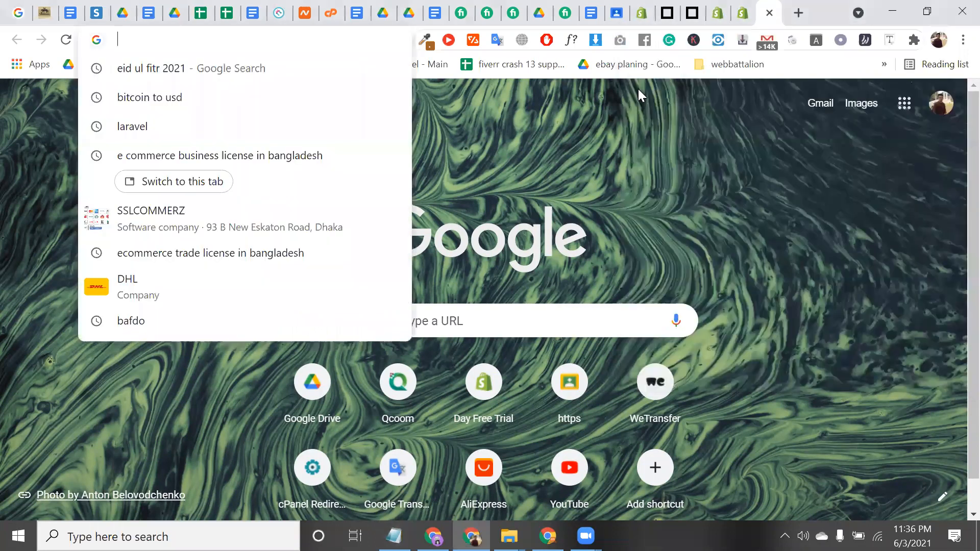
pyautogui.hotkey('ctrl', 'v')
pyautogui.press('Return')
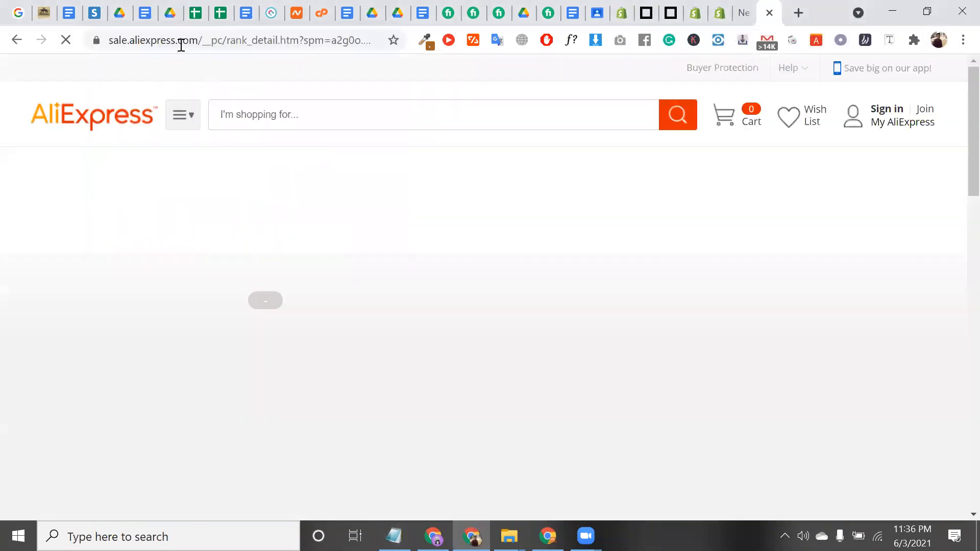
pyautogui.doubleClick(182, 45)
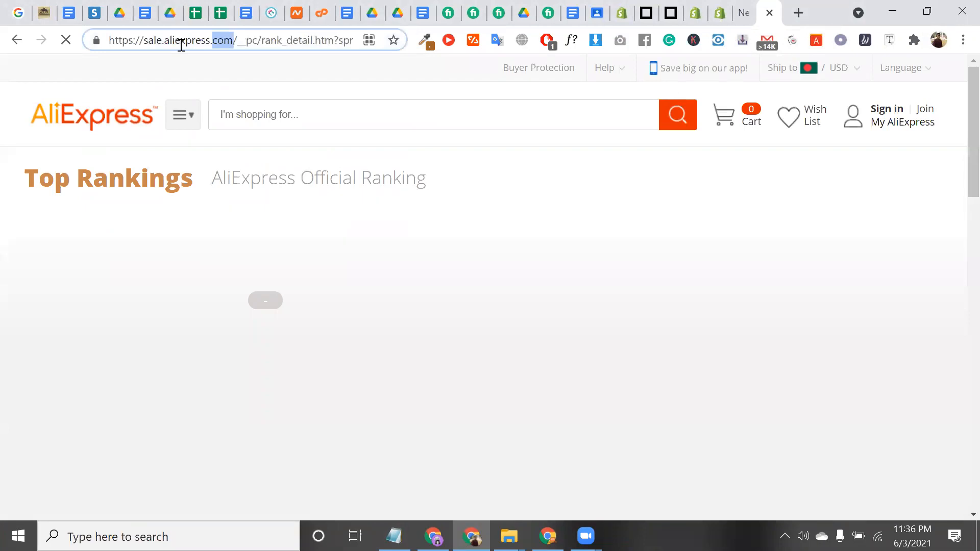
pyautogui.scroll(-2, 744, 171)
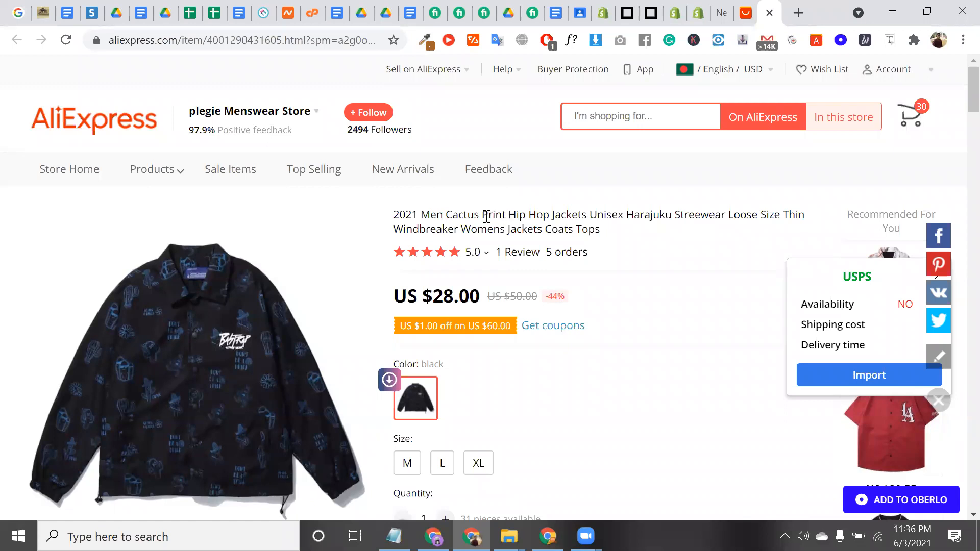
pyautogui.doubleClick(487, 216)
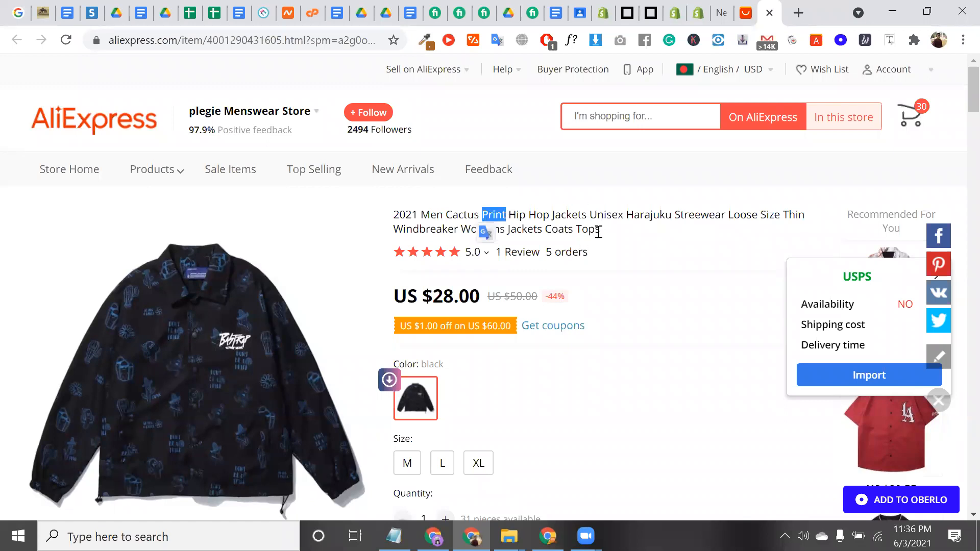
pyautogui.click(589, 229)
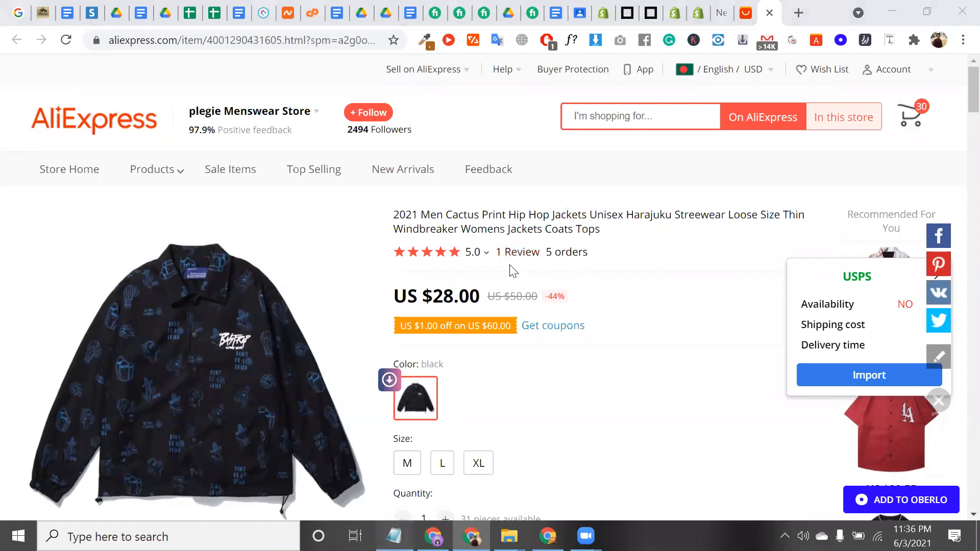
# Copy "Hip Hop Jackets" from the product title and paste it in Notepad below the Shopify apps dropshipping link
pyautogui.hotkey('alt', 'Tab')
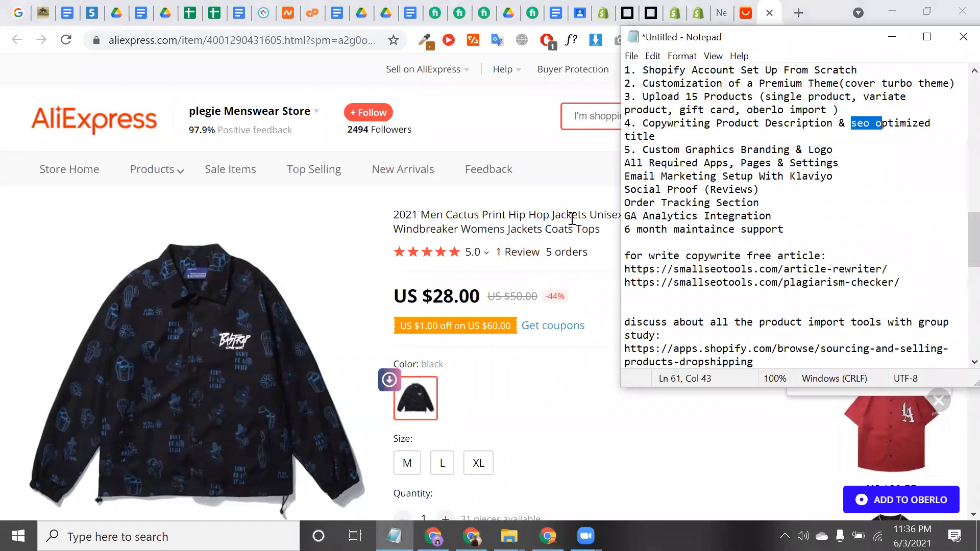
pyautogui.moveTo(509, 216); pyautogui.dragTo(590, 217)
pyautogui.hotkey('ctrl', 'c')
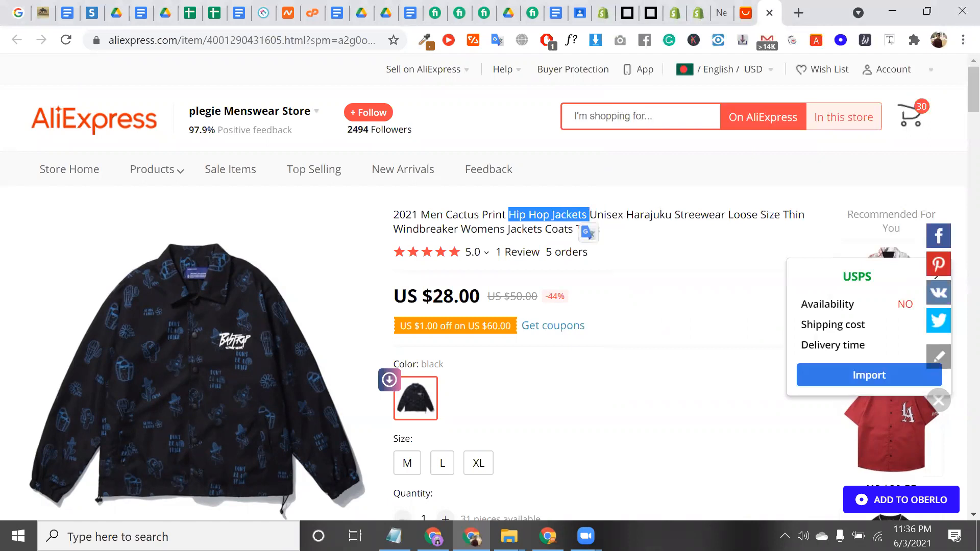
pyautogui.hotkey('alt', 'Tab')
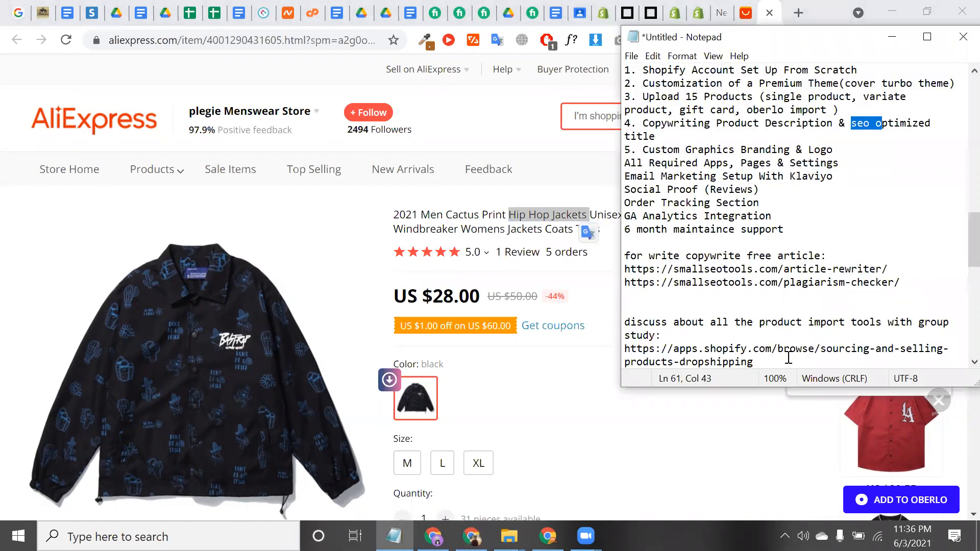
pyautogui.scroll(-6, 681, 235)
pyautogui.click(624, 149)
pyautogui.press('Return')
pyautogui.hotkey('ctrl', 'v')
pyautogui.write('p')
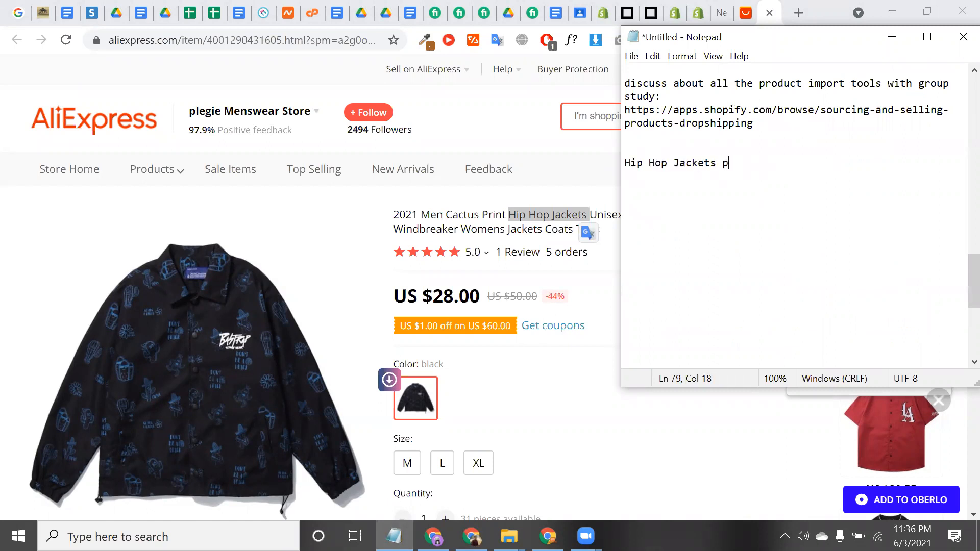
# Reword the pasted product title as "Hip Hop print Jackets"
pyautogui.press('BackSpace')
pyautogui.press('BackSpace')
pyautogui.click(676, 162)
pyautogui.write('print')
pyautogui.click(764, 163)
pyautogui.moveTo(673, 178); pyautogui.dragTo(611, 147)
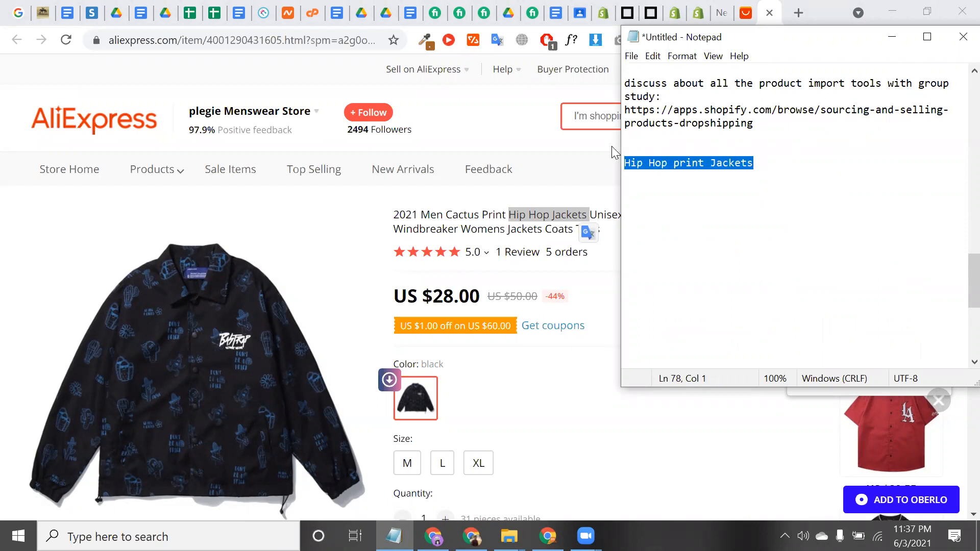
pyautogui.click(755, 169)
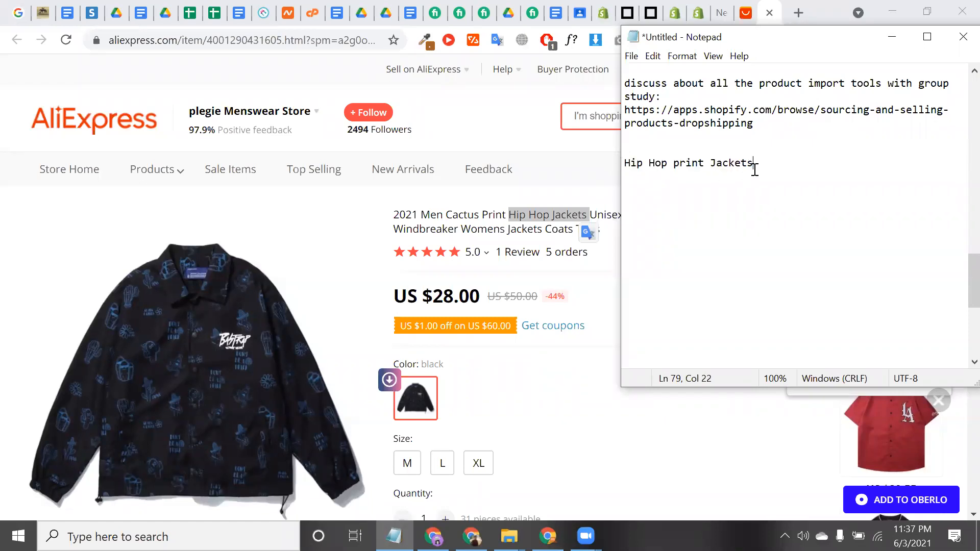
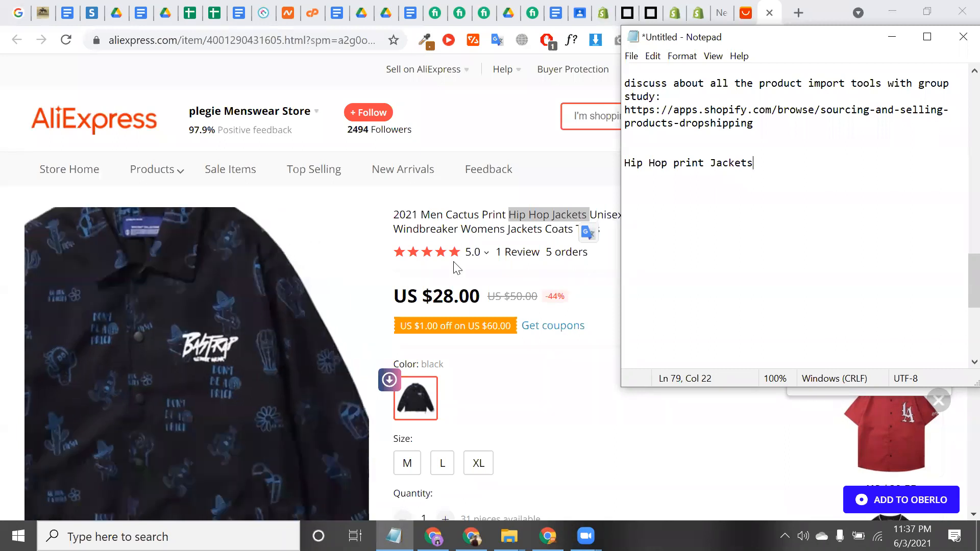
# Go back to item 5 of the service list, switch to the browser and close the Turbo Portland demo tab
pyautogui.scroll(6, 664, 233)
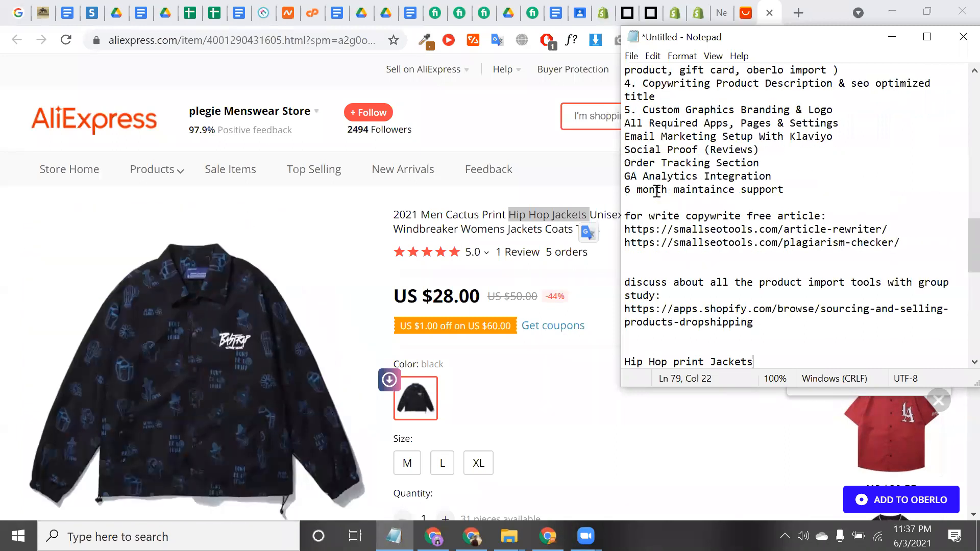
pyautogui.scroll(2, 644, 232)
pyautogui.click(644, 232)
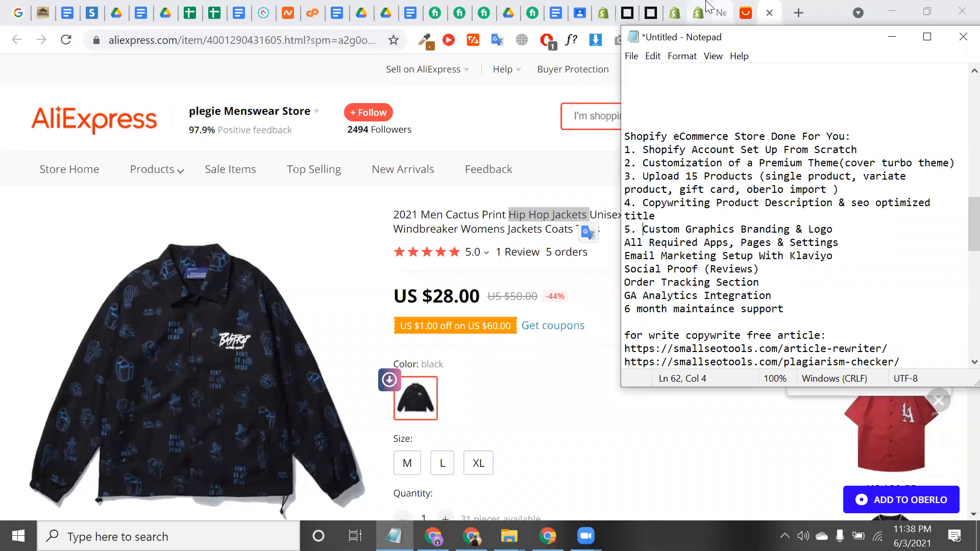
pyautogui.click(680, 6)
pyautogui.click(681, 6)
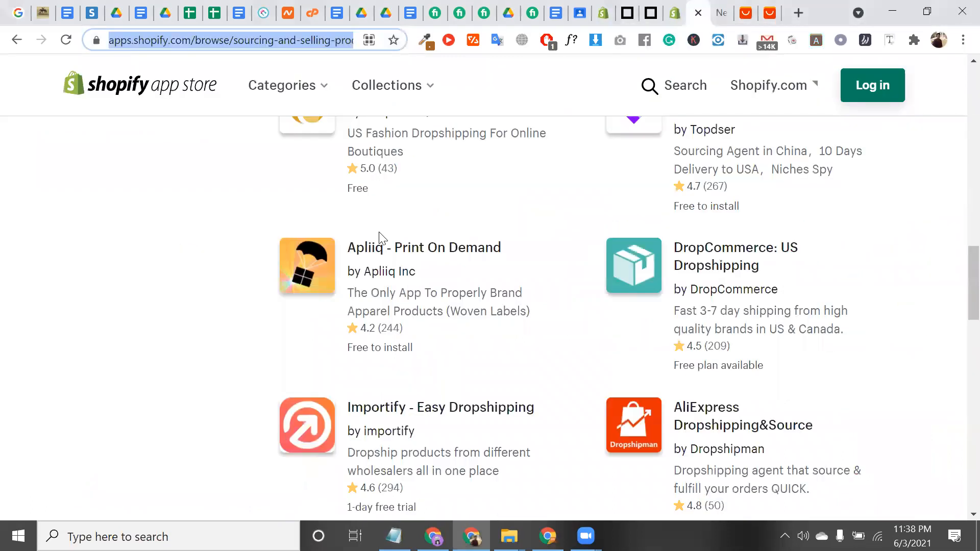
pyautogui.click(653, 16)
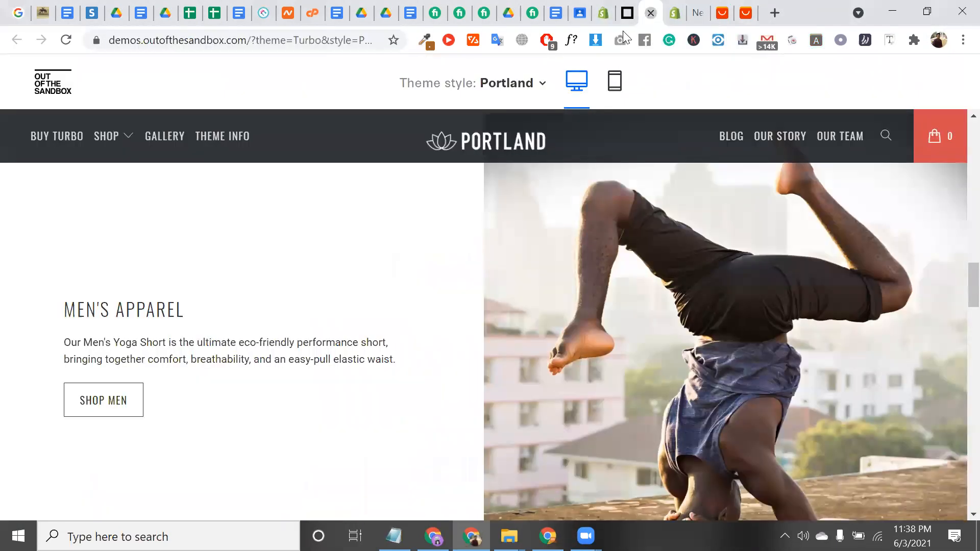
pyautogui.hotkey('ctrl', 'w')
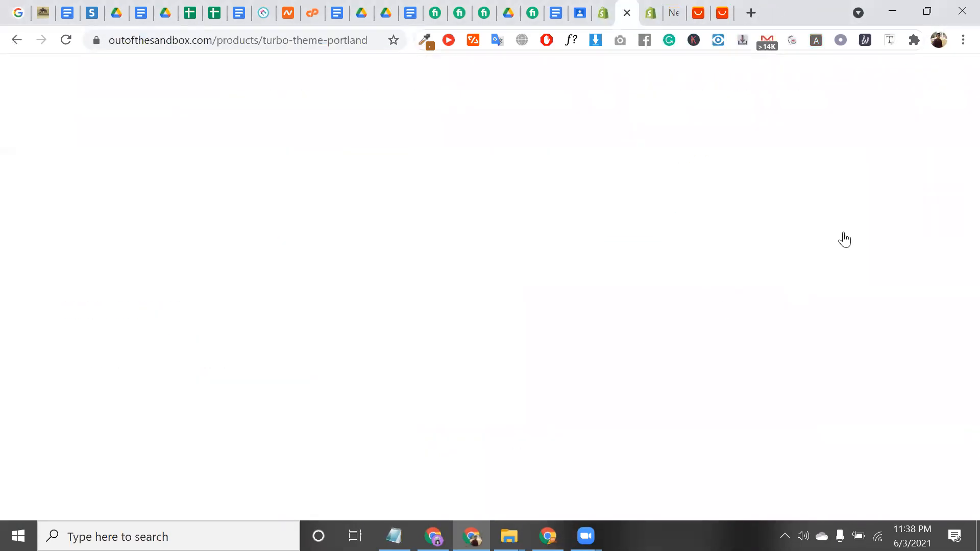
# Open the Portland demo from the Turbo theme product page and close the product page's tab
pyautogui.click(844, 238)
pyautogui.click(650, 14)
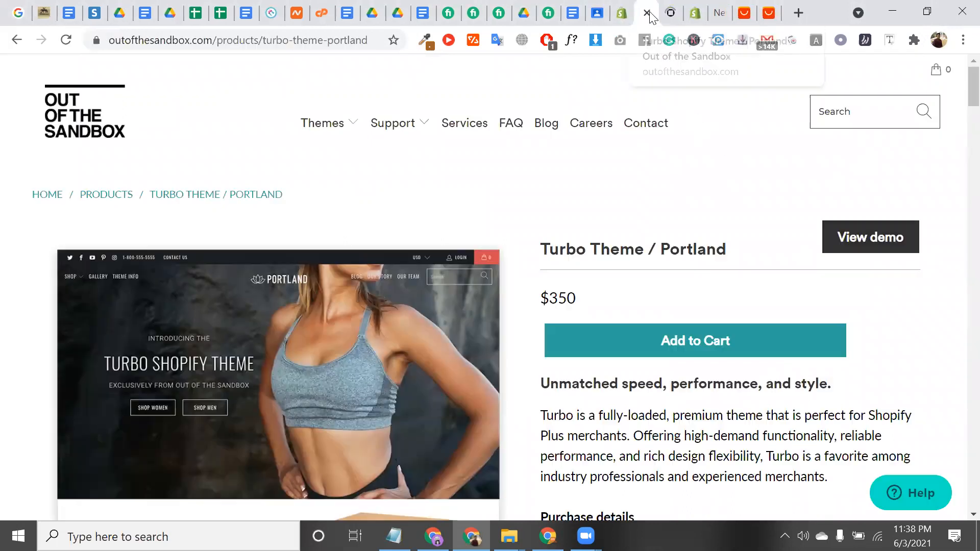
pyautogui.click(647, 13)
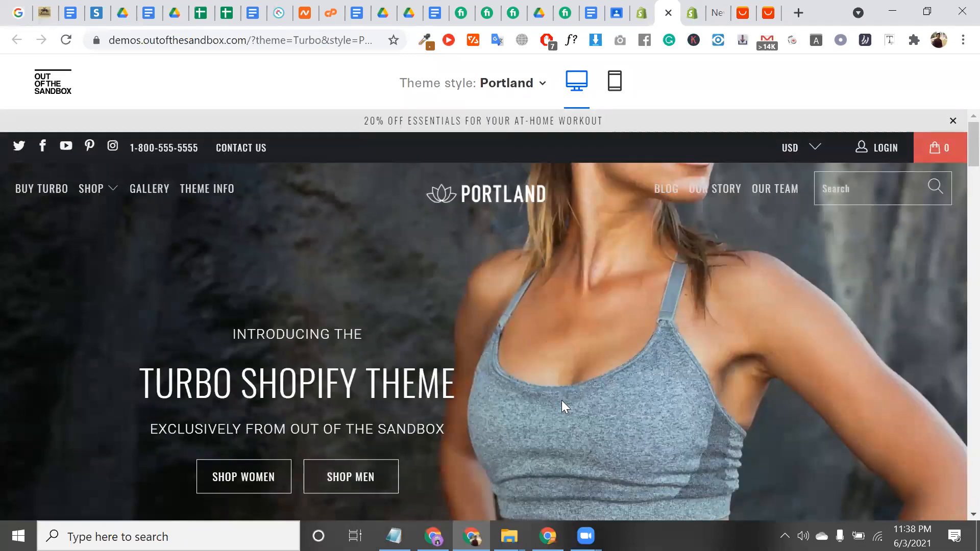
# Examine the Portland demo's home page, from the banner through the yoga block collection to the apparel sections
pyautogui.scroll(-2, 656, 210)
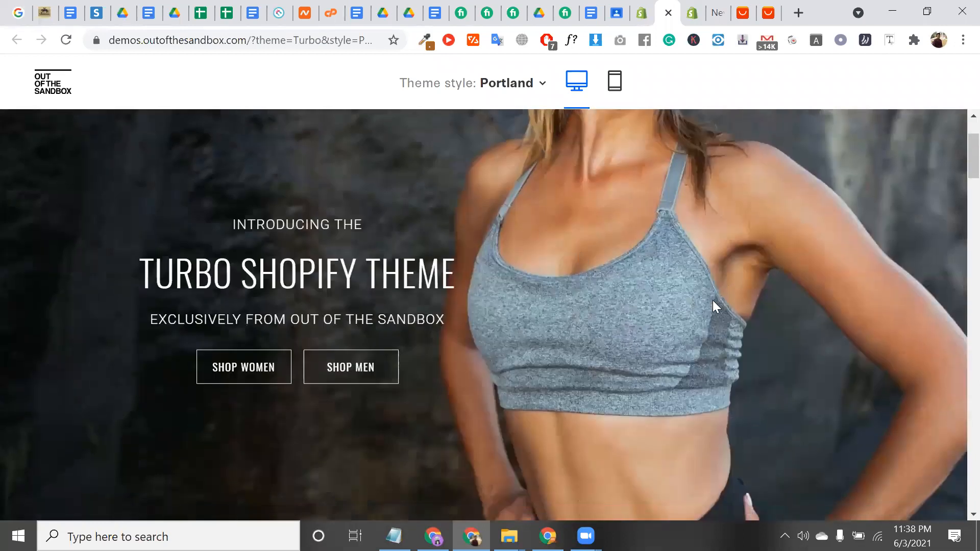
pyautogui.scroll(-3, 553, 278)
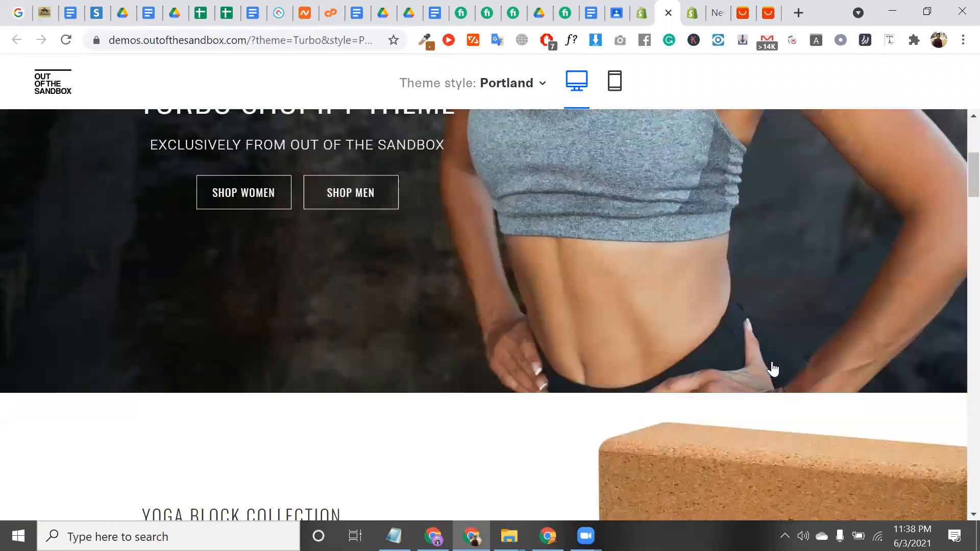
pyautogui.scroll(-1, 756, 358)
pyautogui.scroll(-3, 422, 374)
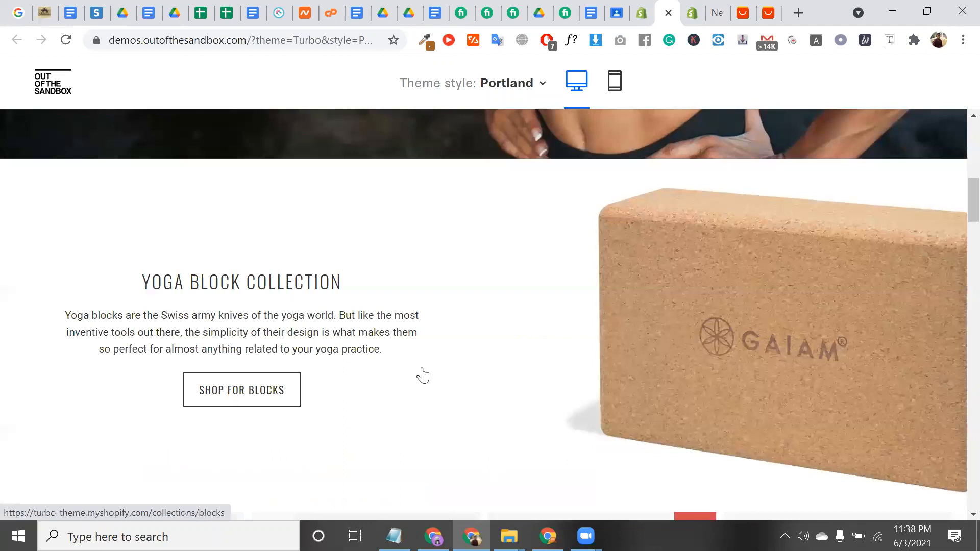
pyautogui.scroll(-5, 465, 385)
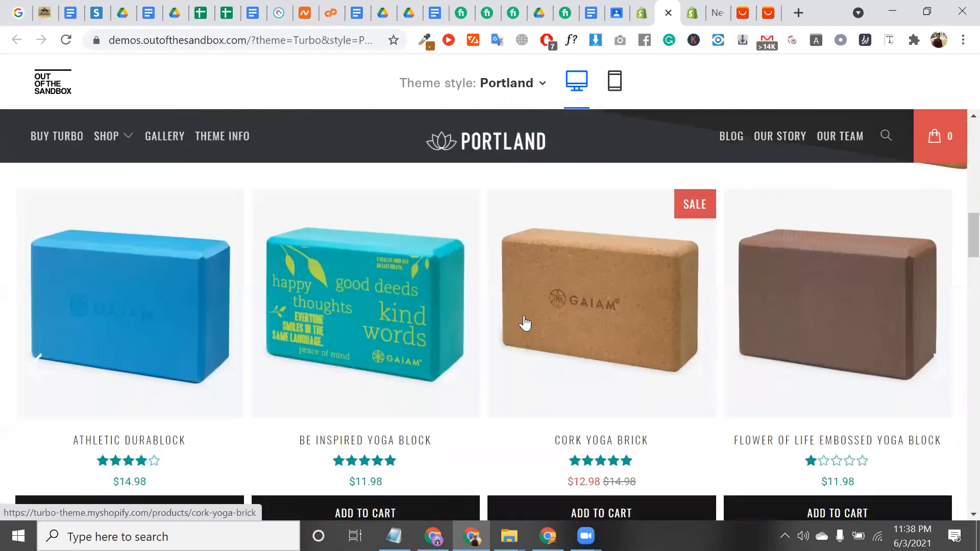
pyautogui.scroll(-10, 524, 316)
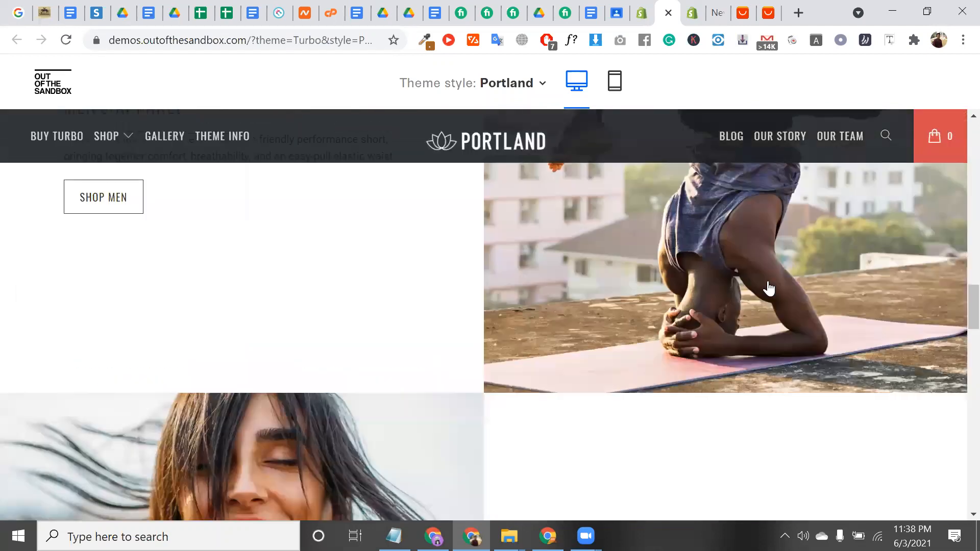
pyautogui.scroll(3, 781, 327)
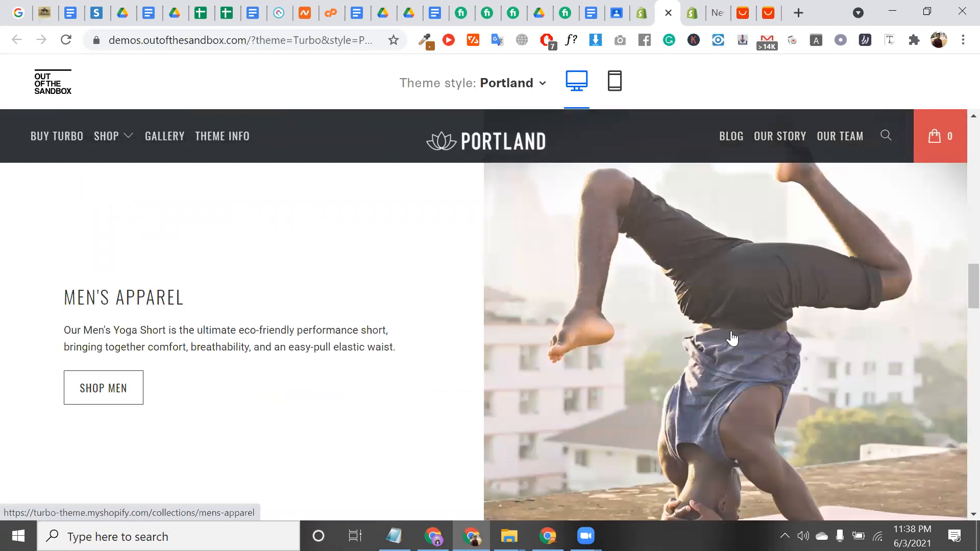
pyautogui.scroll(-3, 732, 339)
pyautogui.scroll(-1, 633, 364)
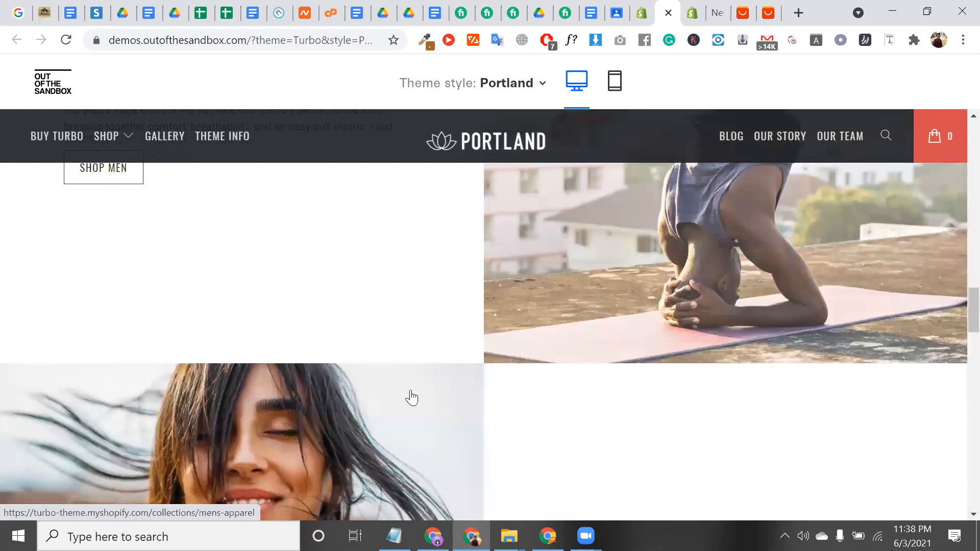
# Examine the rest of the Portland demo's home page, from the women's apparel section down to the video banner and footer
pyautogui.scroll(-4, 363, 379)
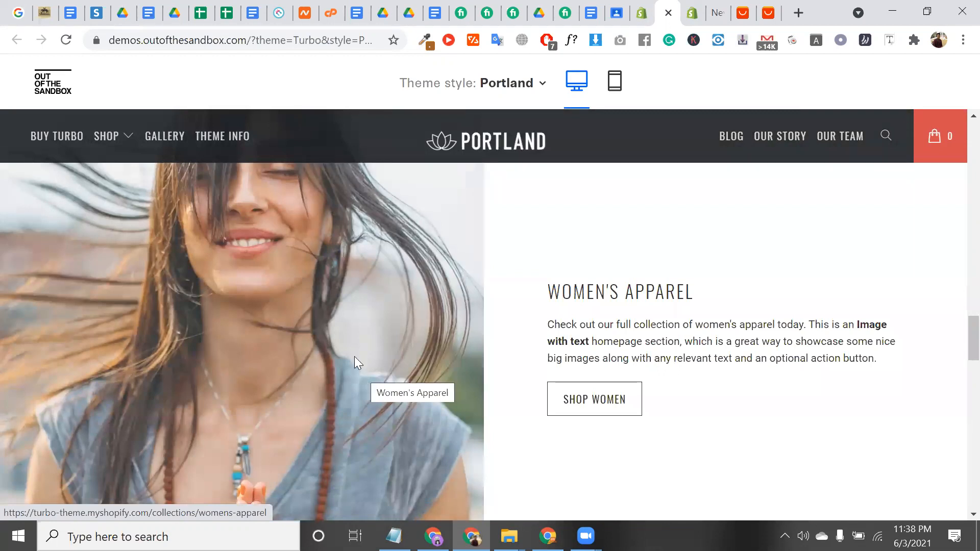
pyautogui.scroll(-4, 354, 356)
pyautogui.scroll(1, 565, 346)
pyautogui.scroll(4, 349, 306)
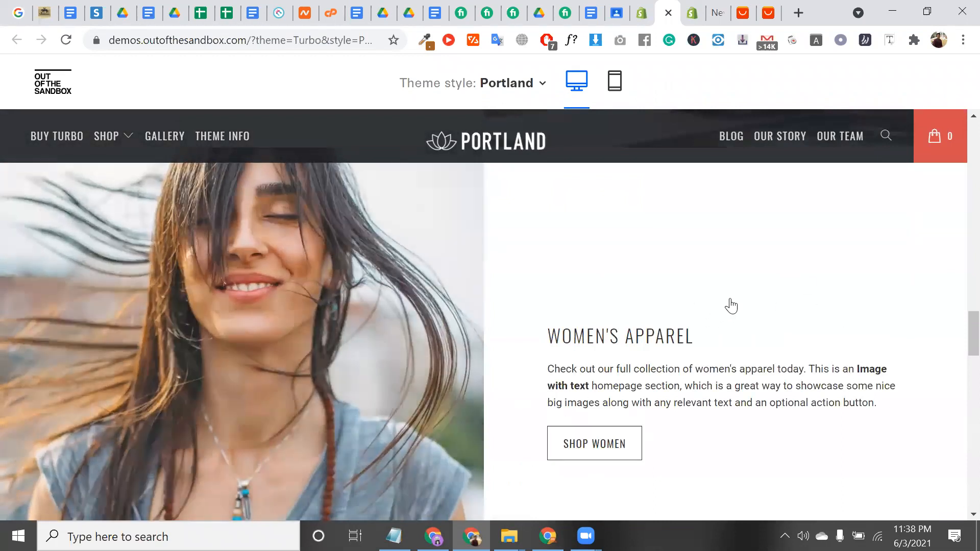
pyautogui.scroll(5, 633, 351)
pyautogui.scroll(-10, 633, 351)
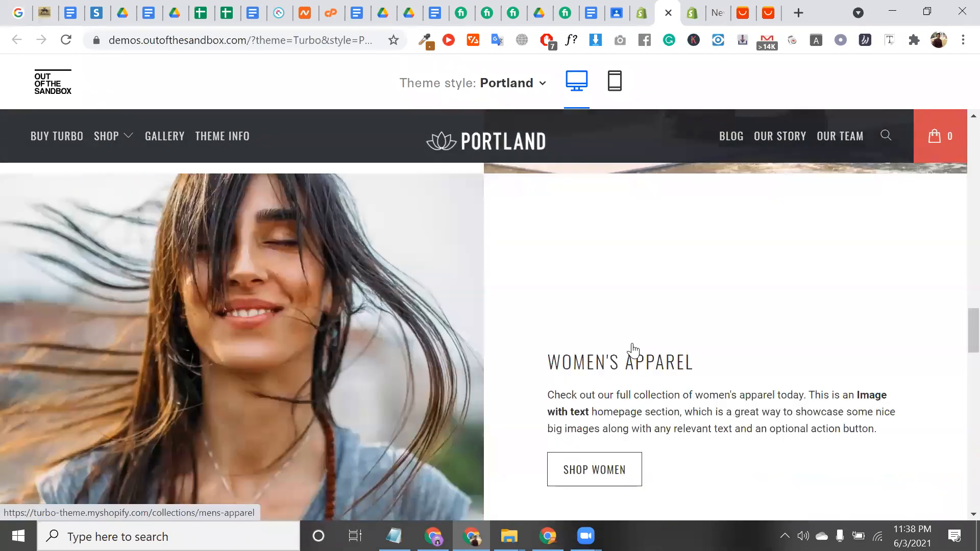
pyautogui.scroll(-8, 374, 359)
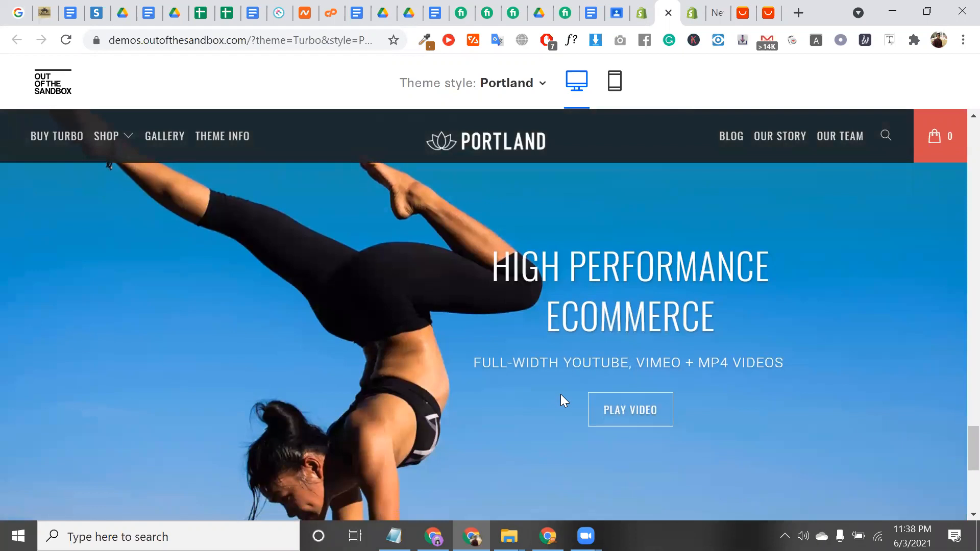
pyautogui.scroll(-5, 433, 368)
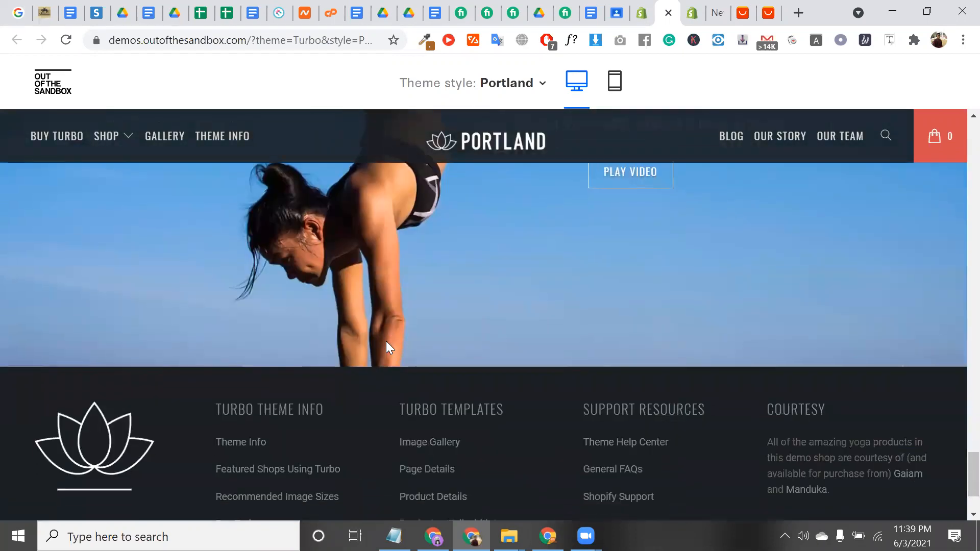
pyautogui.scroll(2, 123, 186)
pyautogui.scroll(-3, 77, 133)
pyautogui.scroll(6, 508, 148)
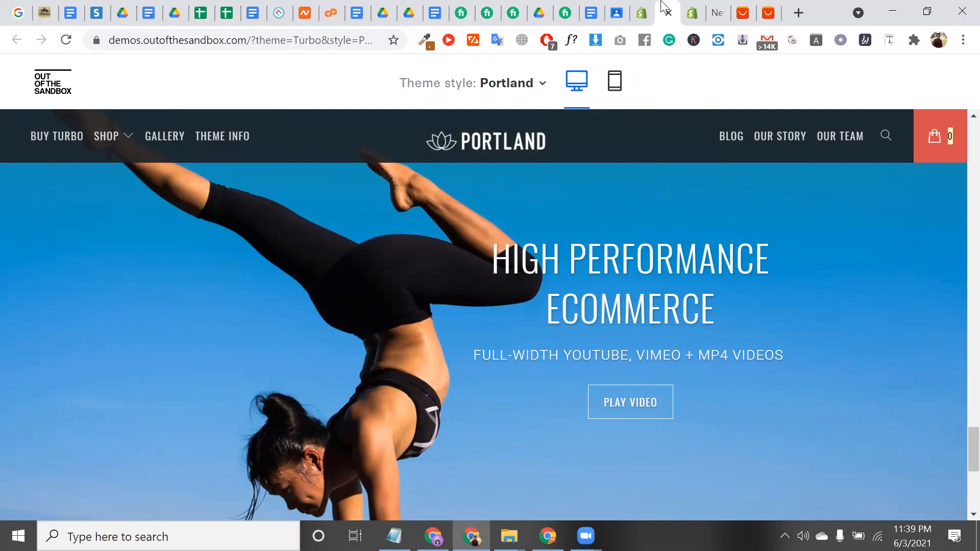
# Move the Portland demo tab to the end of the open browser tabs and open a new tab
pyautogui.moveTo(662, 6); pyautogui.dragTo(800, 17)
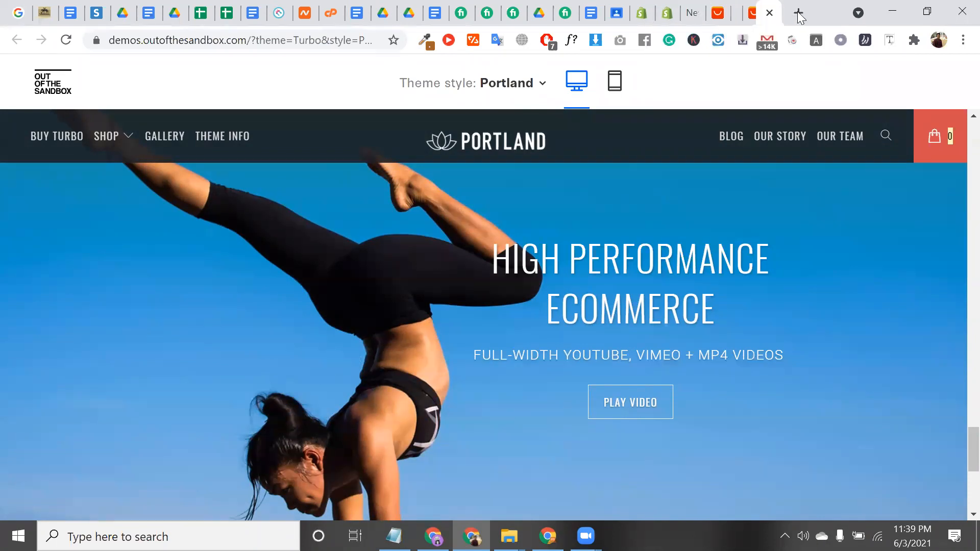
pyautogui.click(799, 14)
pyautogui.write('h')
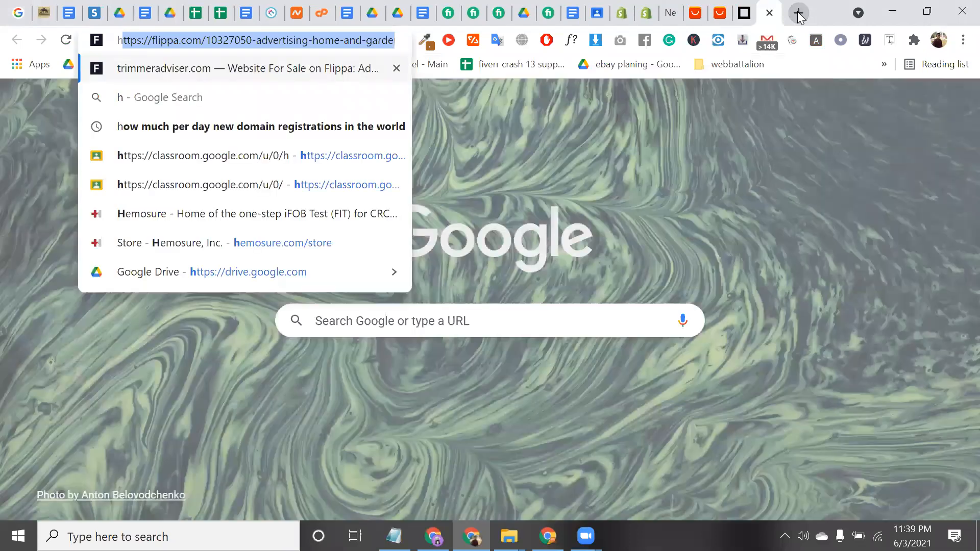
pyautogui.write('e')
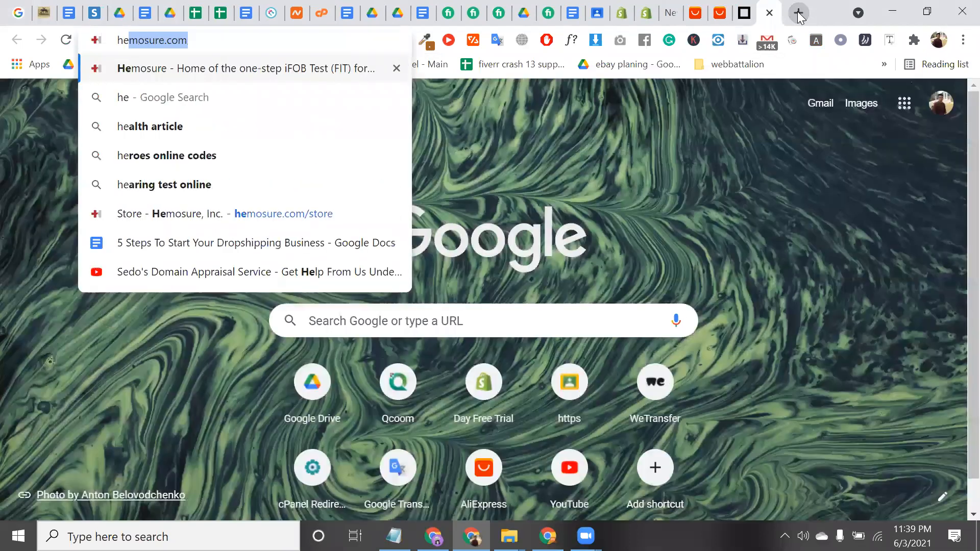
pyautogui.press('BackSpace')
pyautogui.press('BackSpace')
pyautogui.write('a')
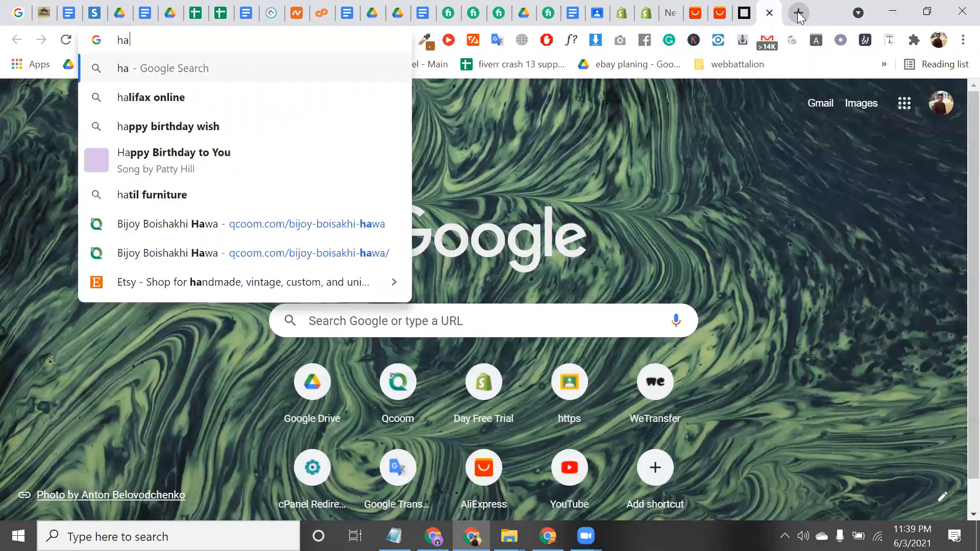
pyautogui.press('BackSpace')
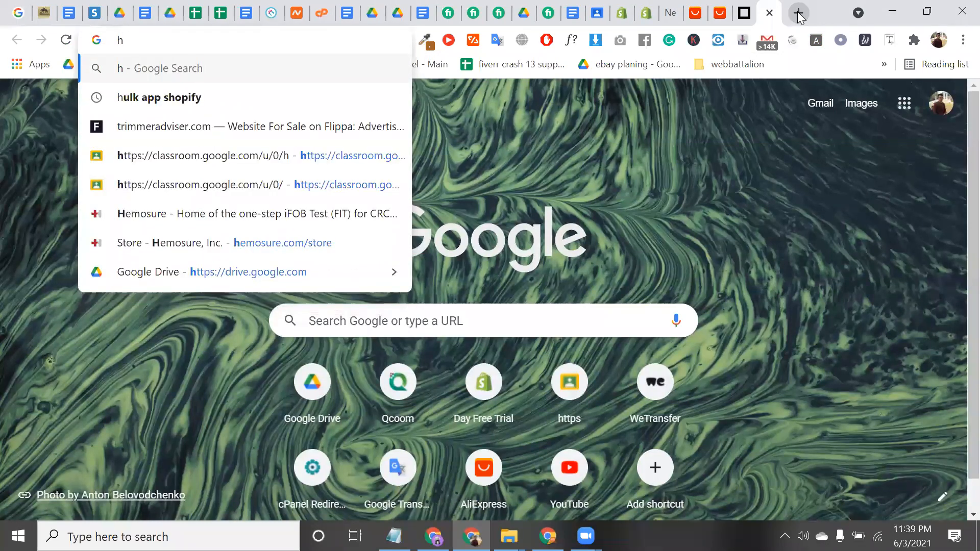
pyautogui.write('e')
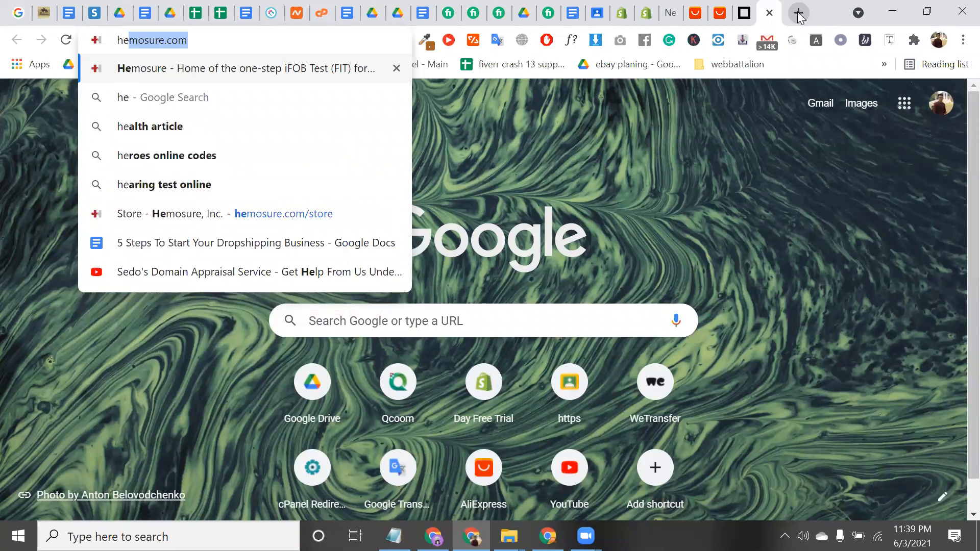
pyautogui.press('BackSpace')
pyautogui.press('BackSpace')
pyautogui.write('u')
pyautogui.press('BackSpace')
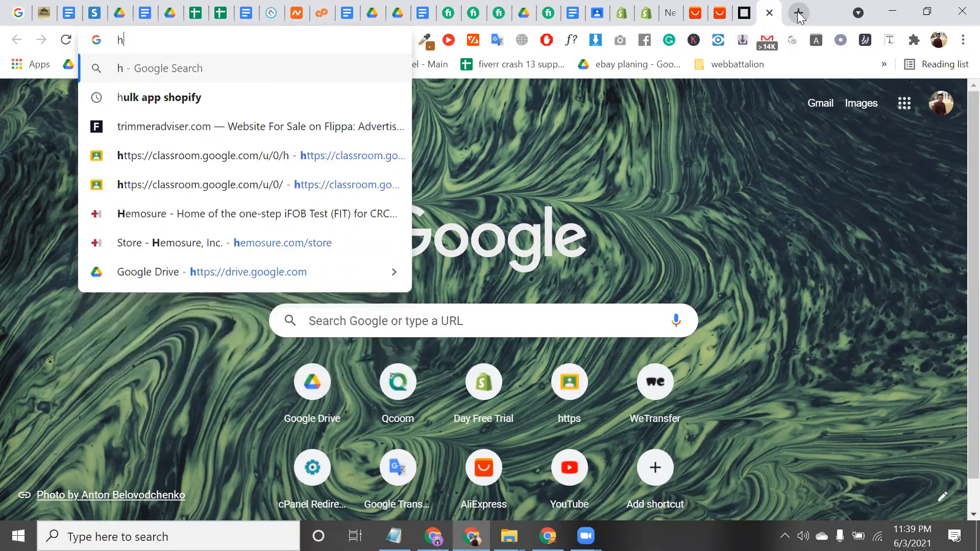
pyautogui.press('BackSpace')
# Enter "shopfiy log design" as a Google search query in the new tab
pyautogui.write('shop')
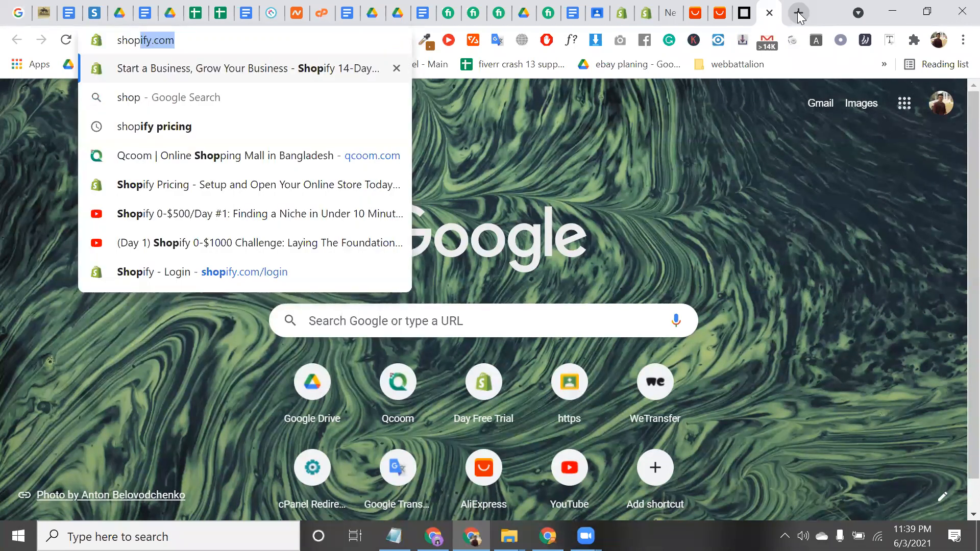
pyautogui.write('fiy')
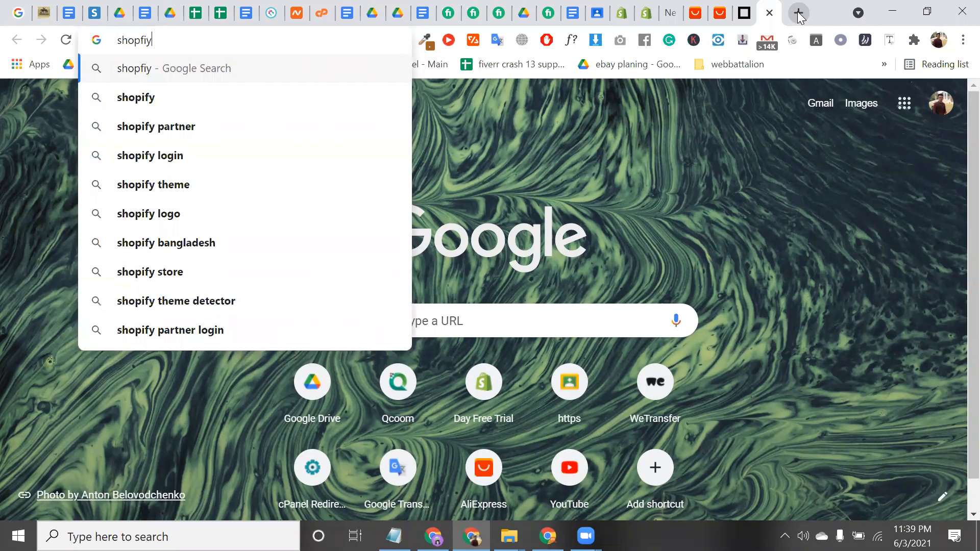
pyautogui.write(' log ')
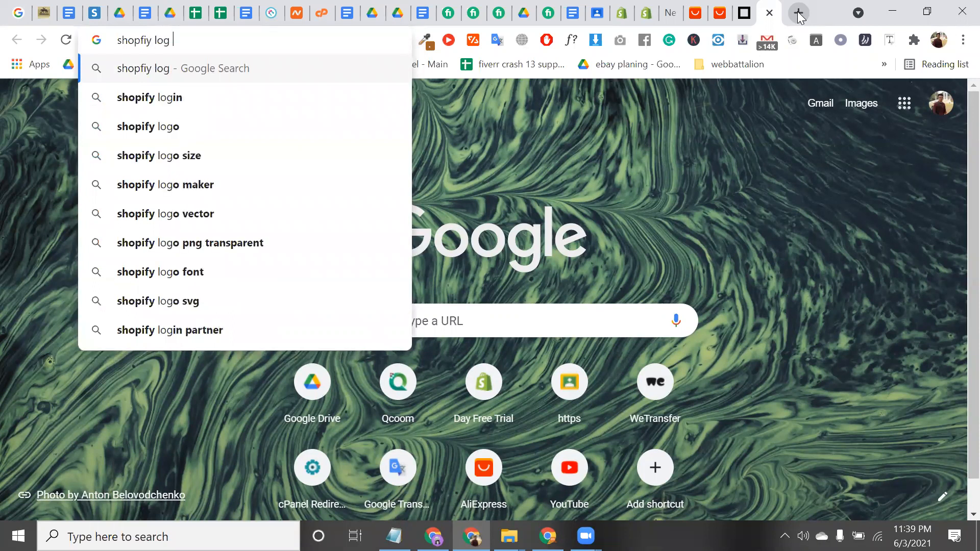
pyautogui.write('de')
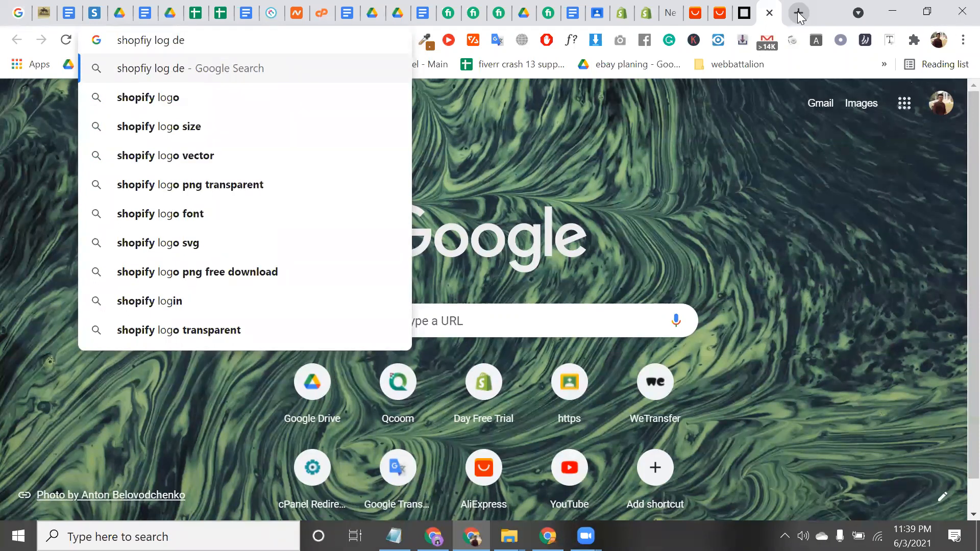
pyautogui.write('sign')
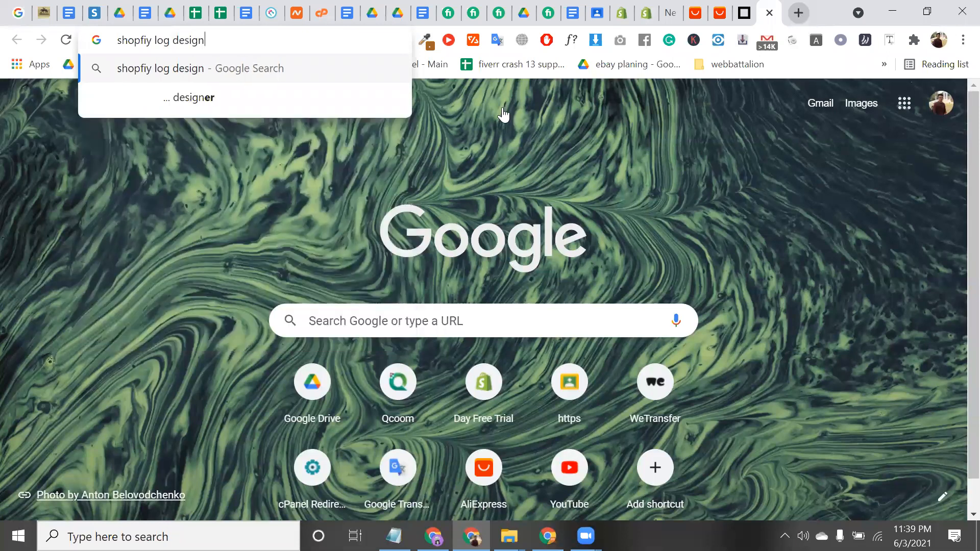
# Run the "shopfiy log design" Google search and open Shopify's Hatchful logo maker site from the results
pyautogui.press('Return')
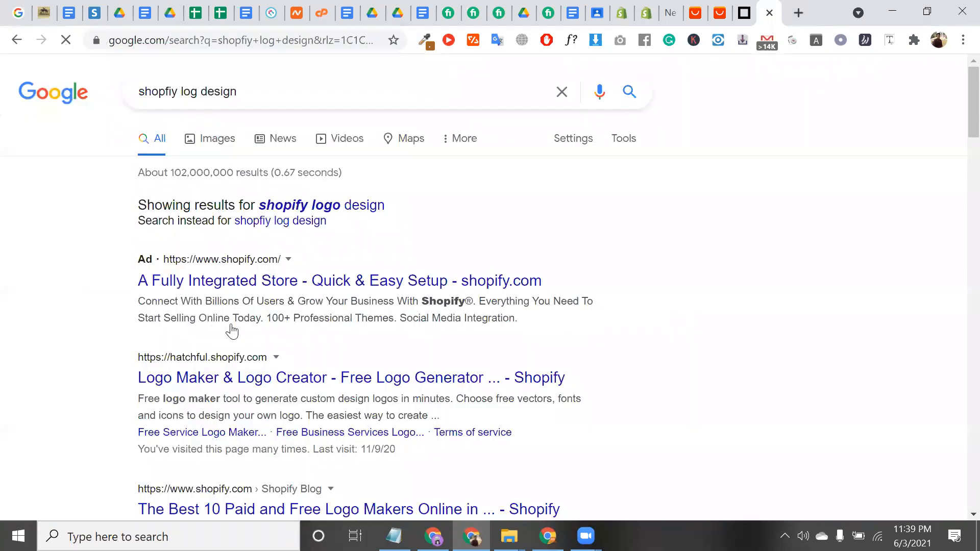
pyautogui.scroll(-1, 251, 329)
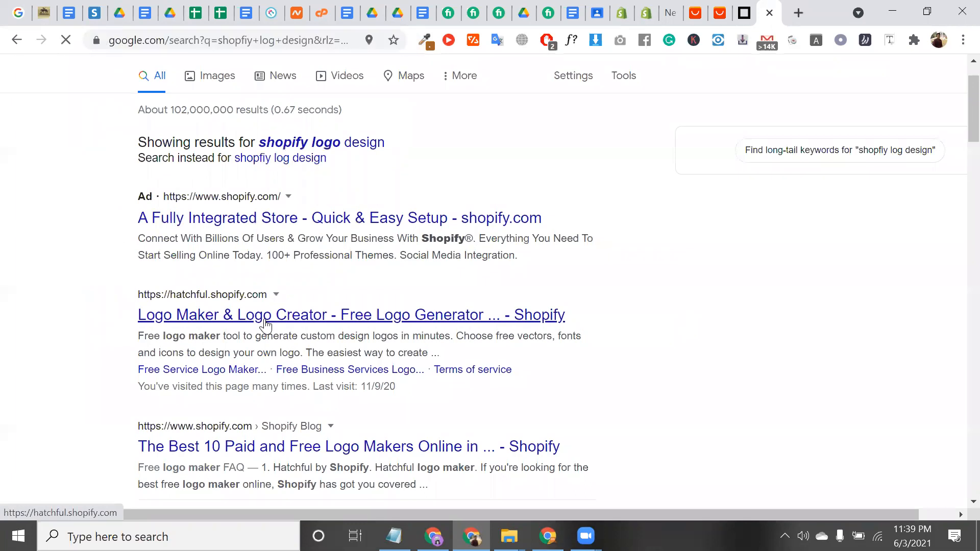
pyautogui.click(266, 320)
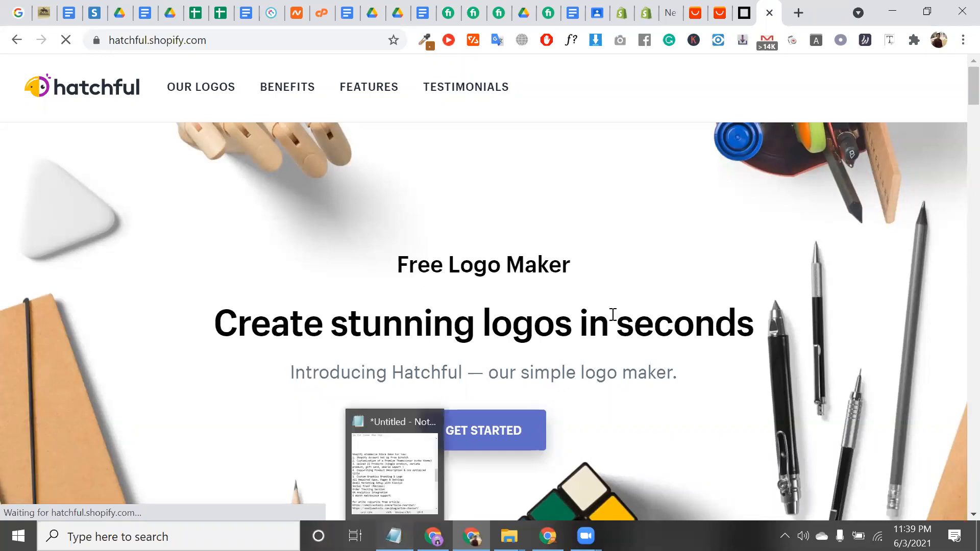
# Highlight "Custom" in the Notepad list's graphics branding item, and review the Turbo theme's Portland demo in the browser up to its page header
pyautogui.hotkey('alt', 'Tab')
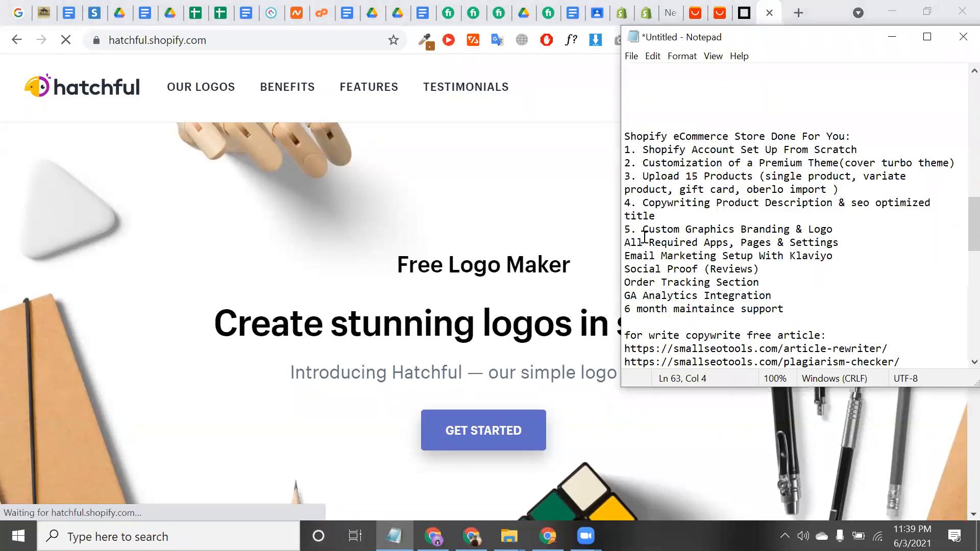
pyautogui.doubleClick(656, 231)
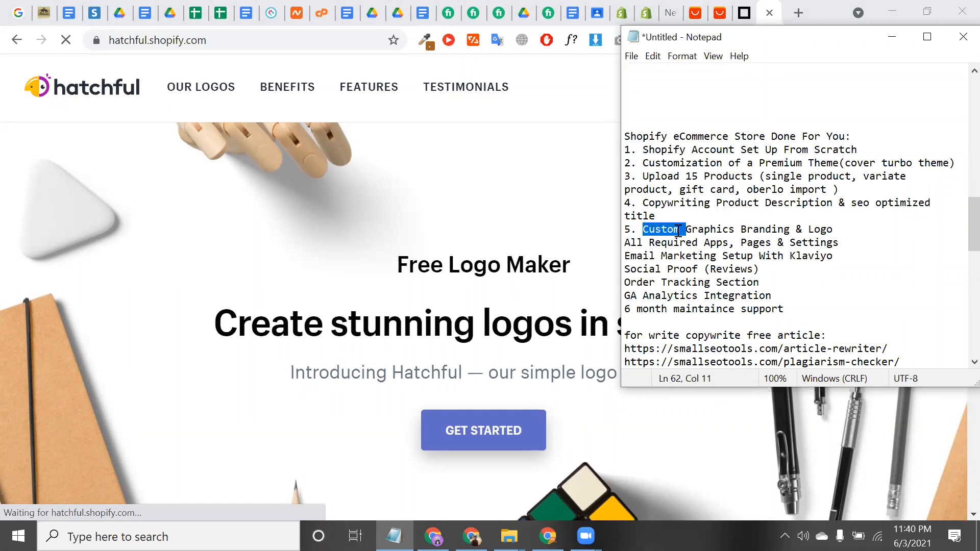
pyautogui.click(744, 12)
pyautogui.hotkey('ctrl', 'shift', 'Tab')
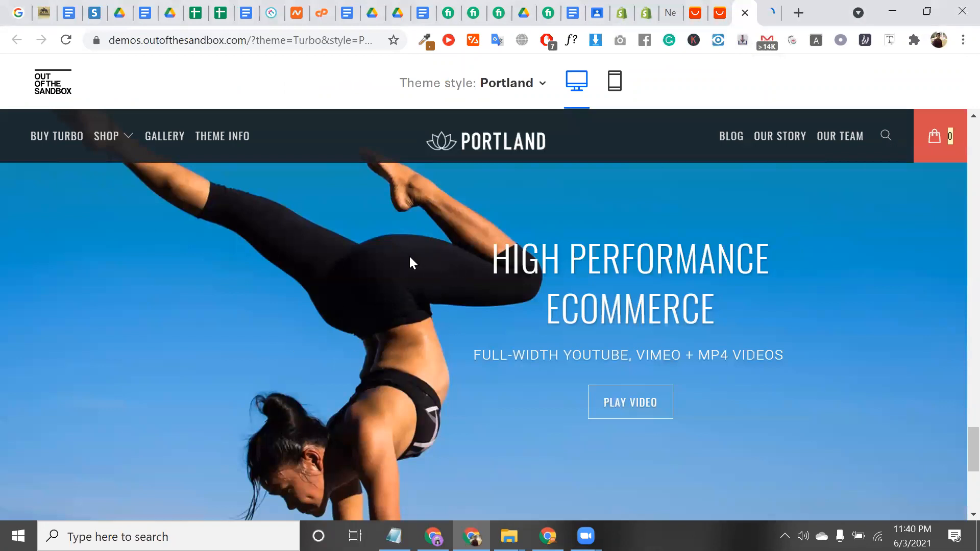
pyautogui.scroll(5, 410, 255)
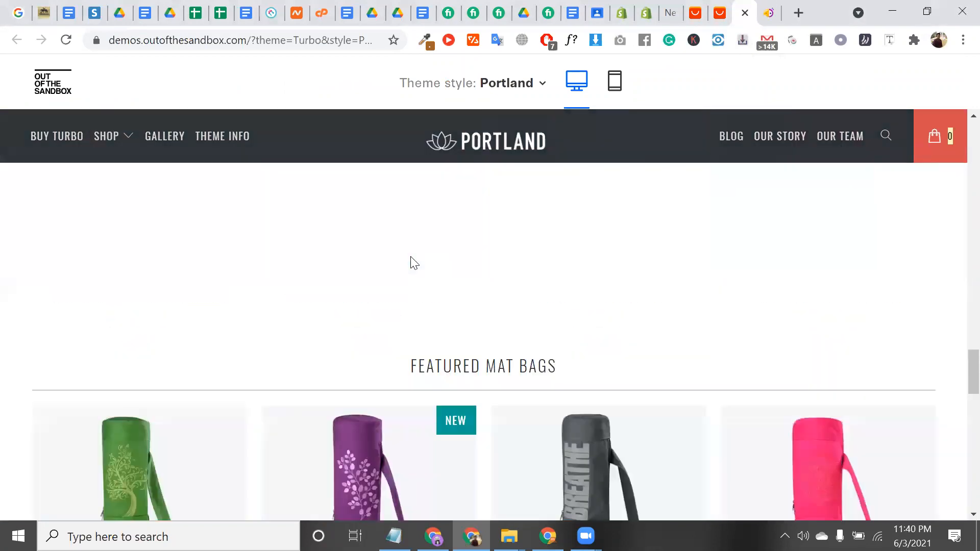
pyautogui.scroll(10, 412, 262)
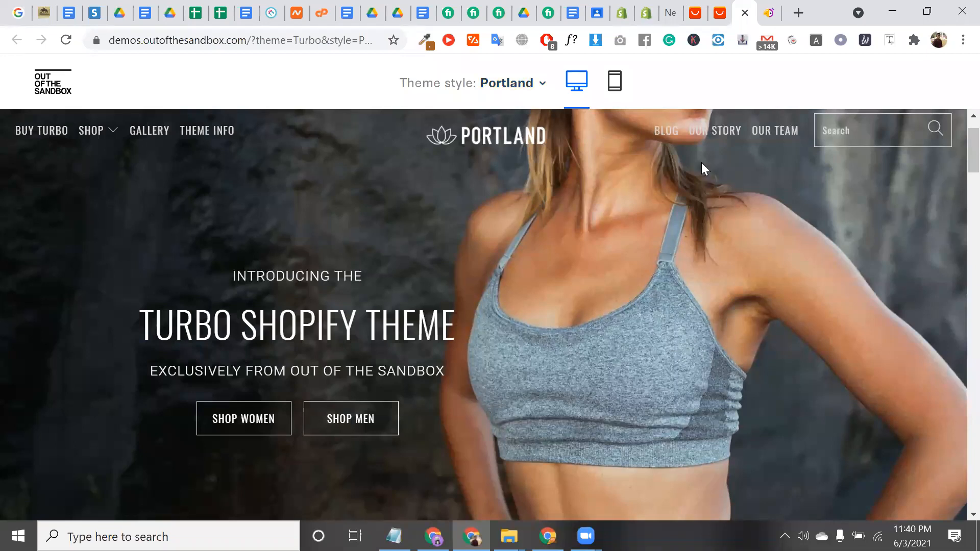
# Open a new browser tab
pyautogui.click(798, 12)
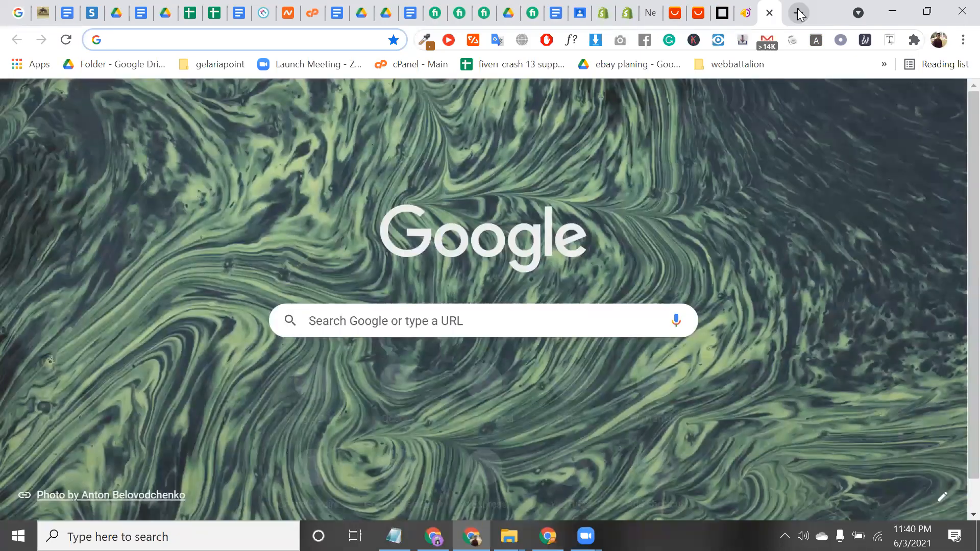
pyautogui.write('s')
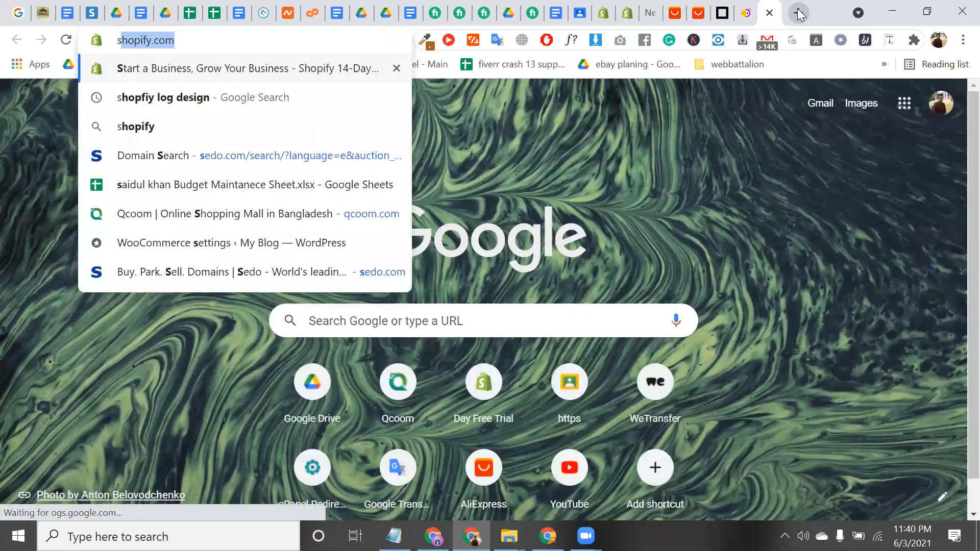
pyautogui.write('hopify')
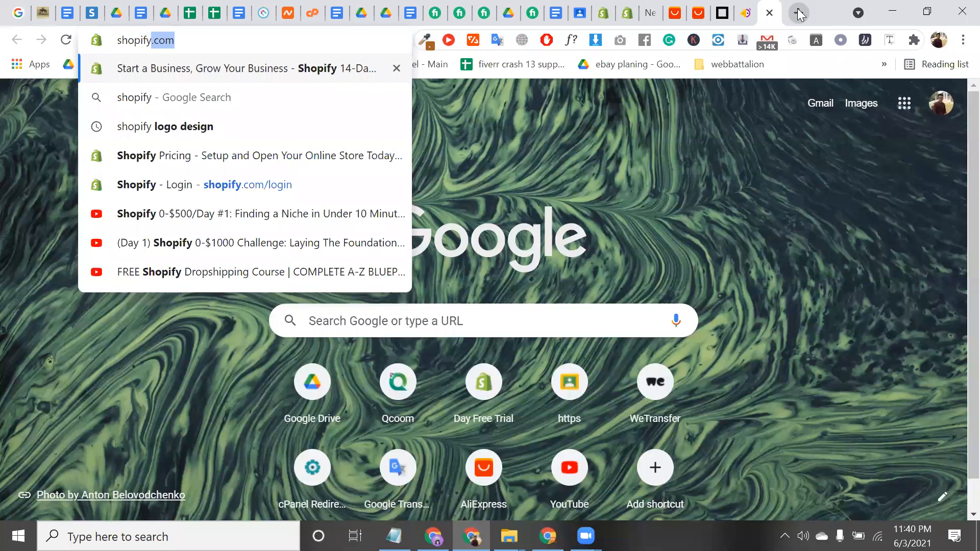
pyautogui.write('.co')
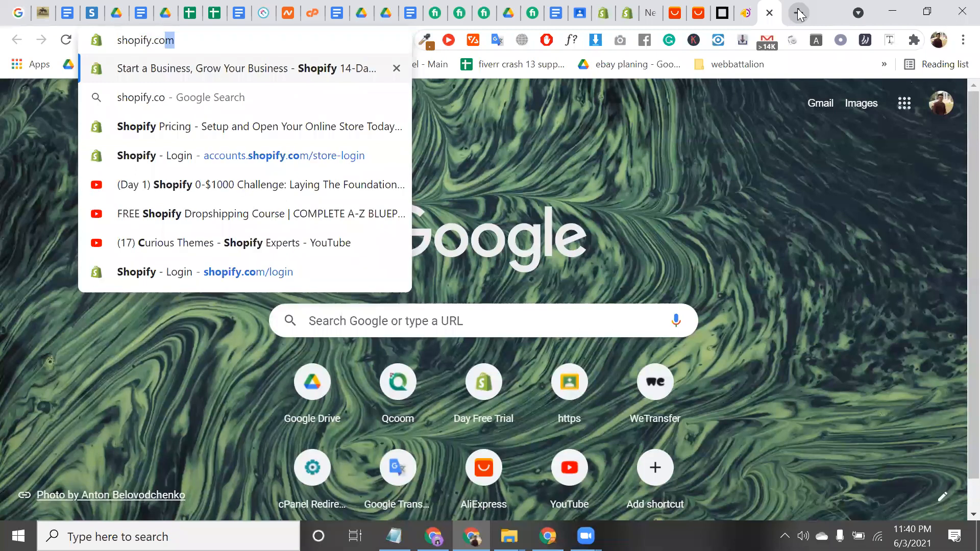
pyautogui.write('m.')
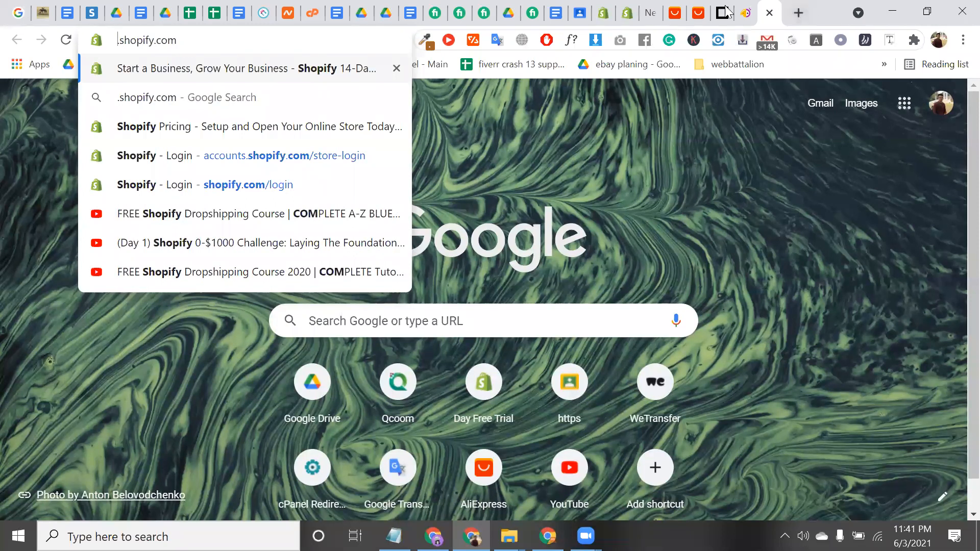
pyautogui.tripleClick(203, 41)
pyautogui.press('BackSpace')
# Search Google for "shopify pictures" and open Shopify's Burst free stock photos site from the results
pyautogui.write('s')
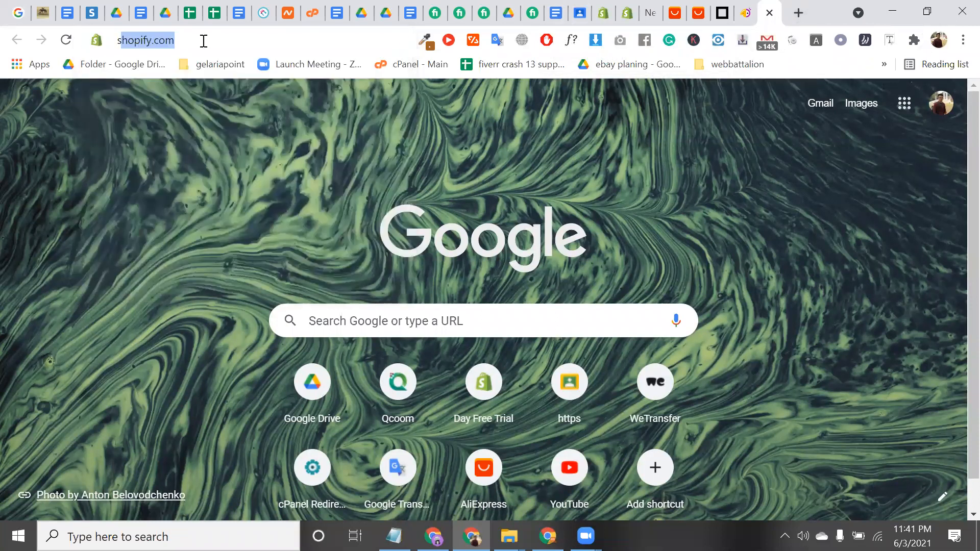
pyautogui.write('ho')
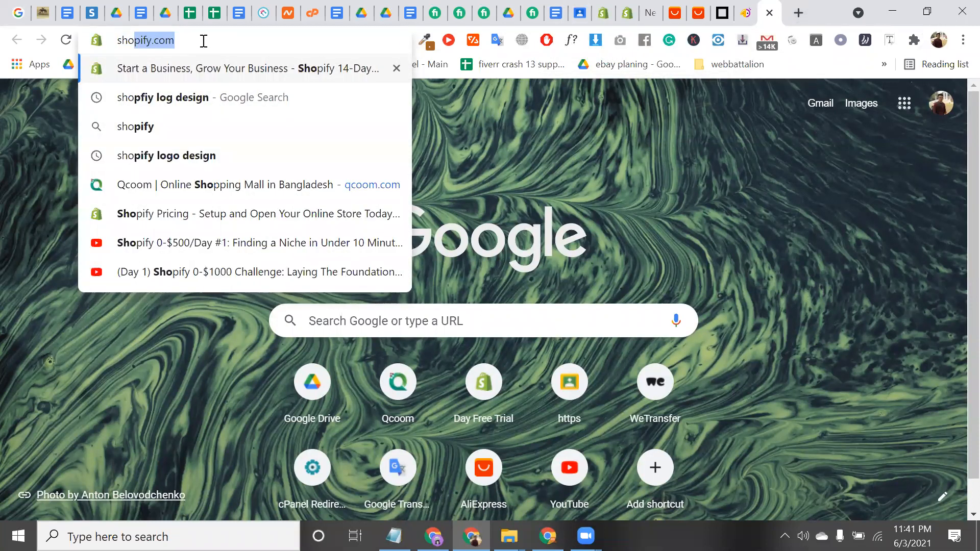
pyautogui.write('ify pic')
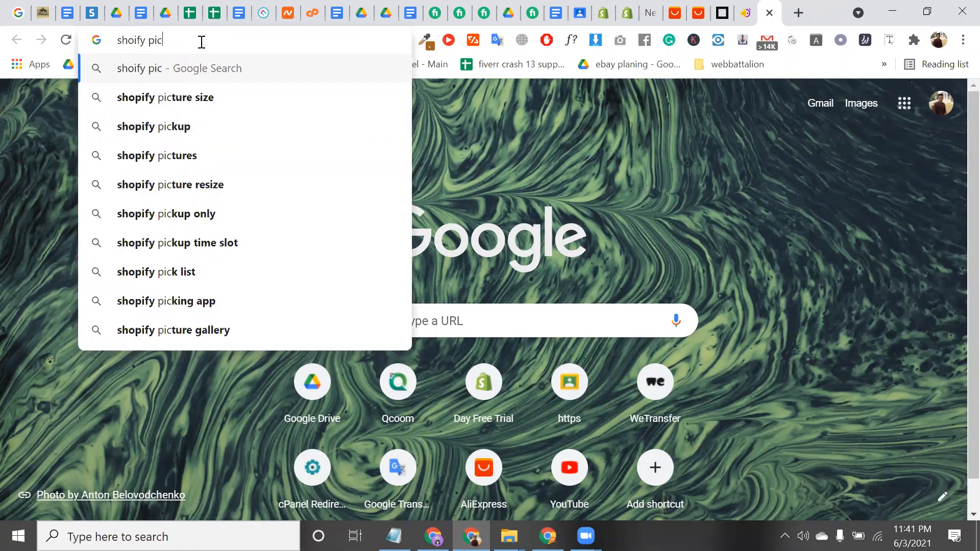
pyautogui.press('Down')
pyautogui.press('Down')
pyautogui.press('Down')
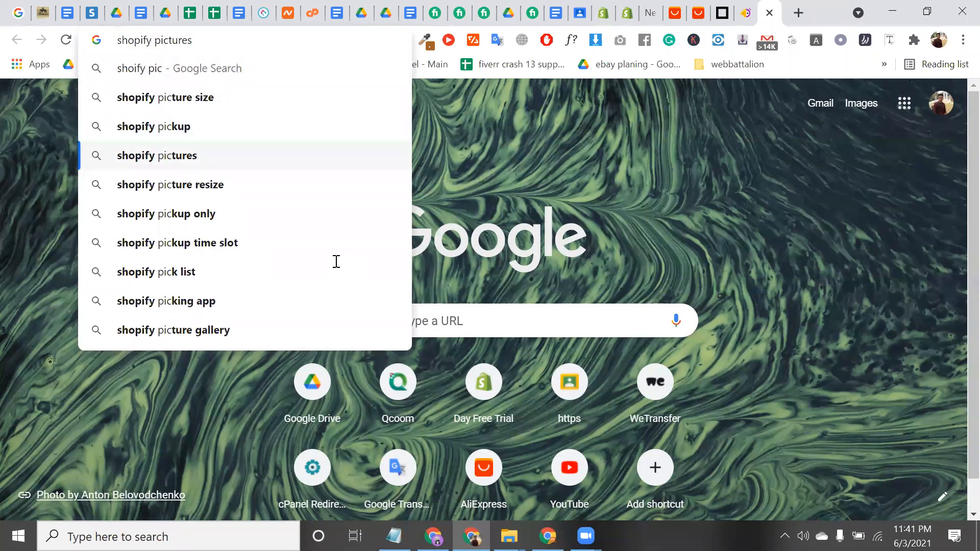
pyautogui.press('Return')
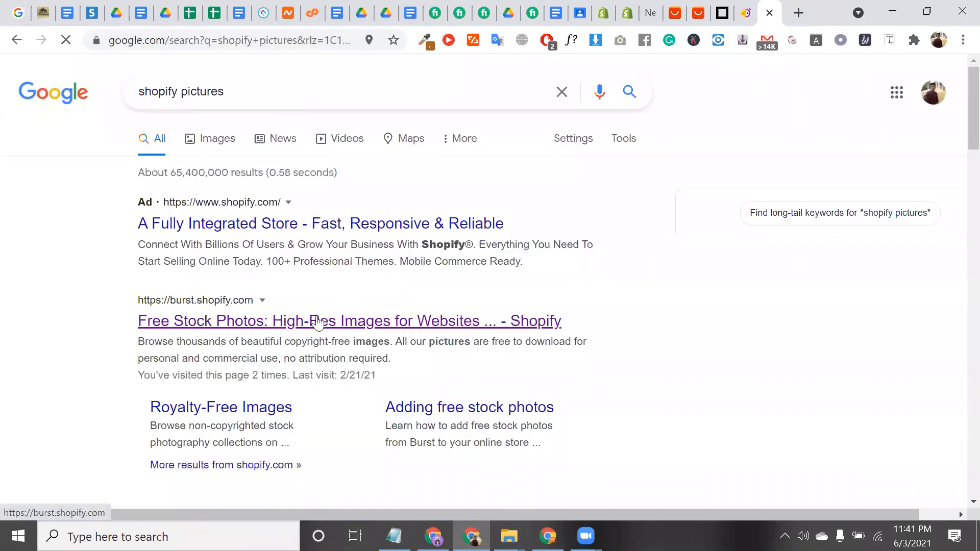
pyautogui.click(317, 323)
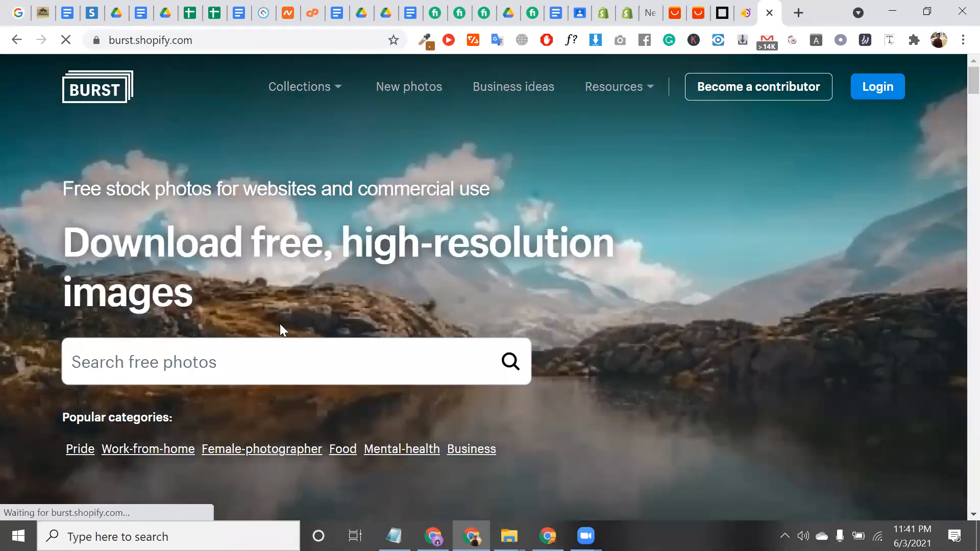
# Search the Burst free photo library for "pets"
pyautogui.click(268, 368)
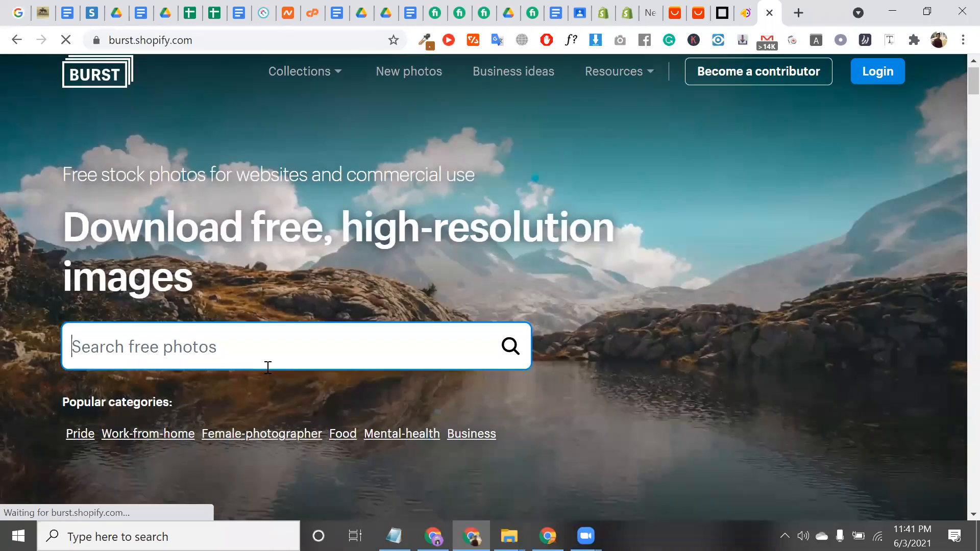
pyautogui.write('pet')
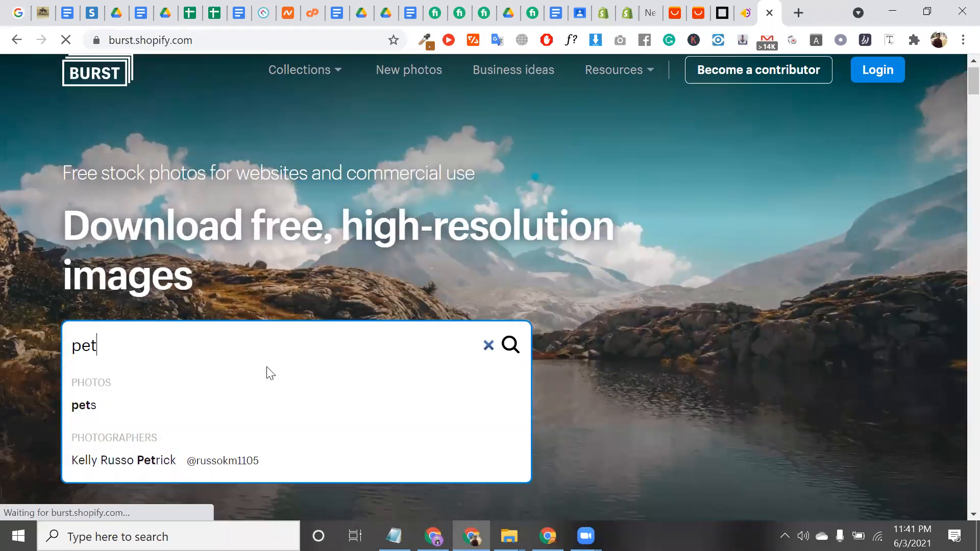
pyautogui.click(131, 406)
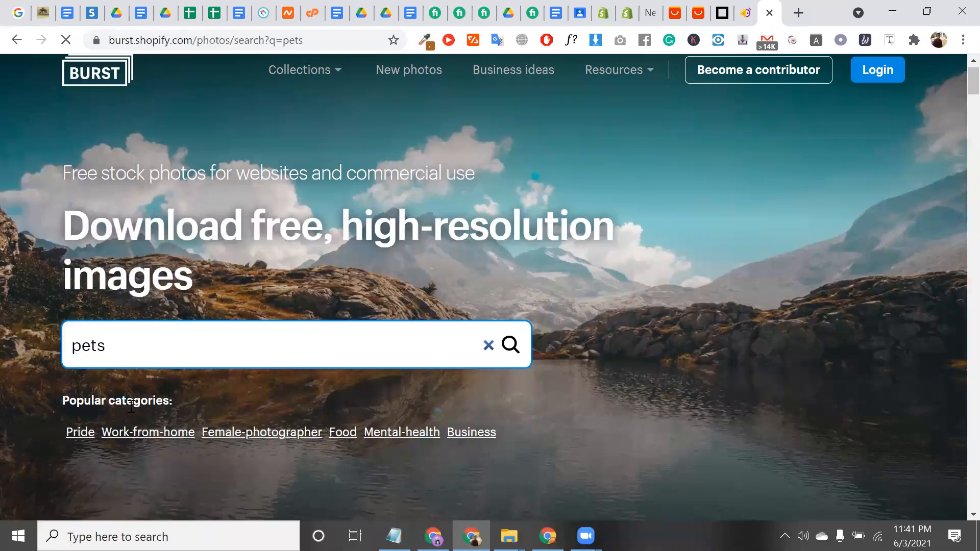
# Browse the pet photos and download the high-res version of "White Dog With Tongue Hanging Out"
pyautogui.scroll(-1, 131, 407)
pyautogui.scroll(-3, 444, 429)
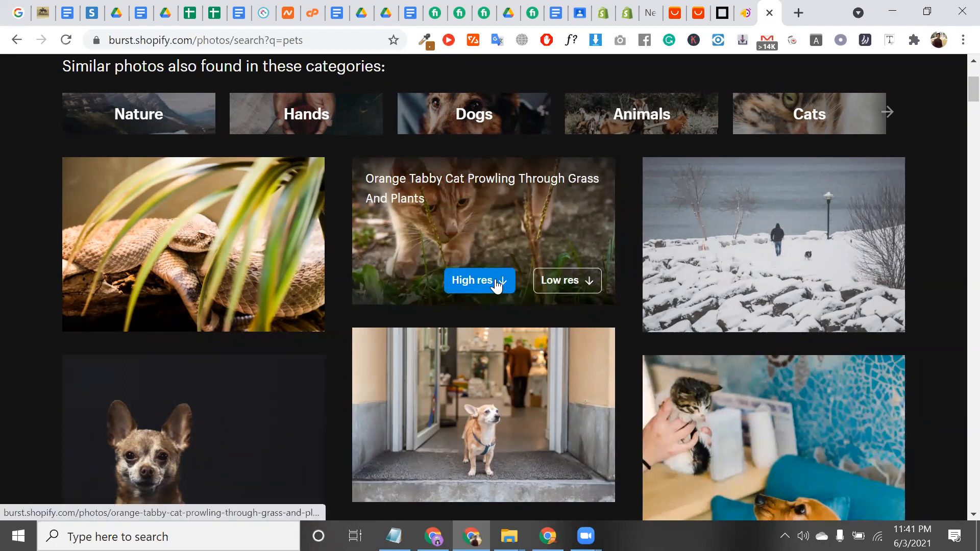
pyautogui.scroll(-2, 525, 221)
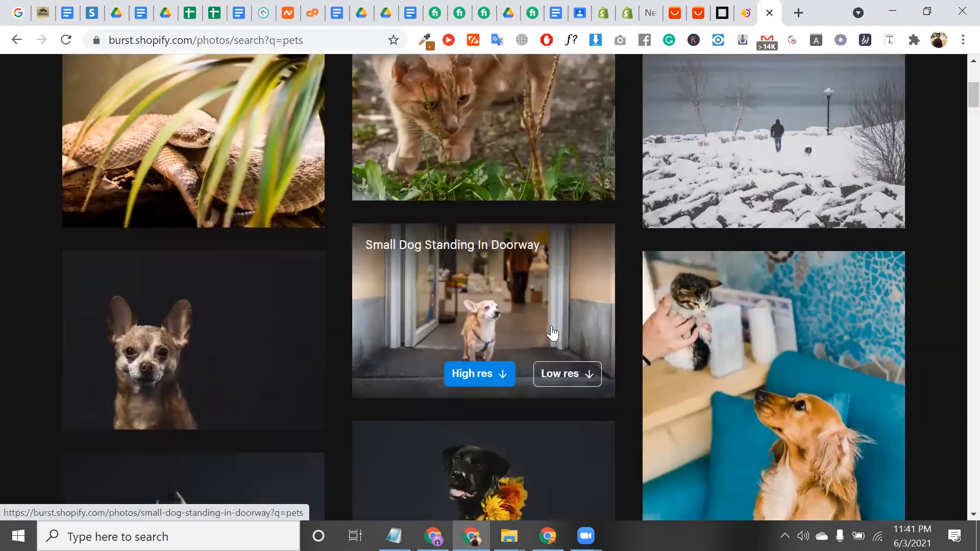
pyautogui.scroll(-1, 521, 347)
pyautogui.scroll(-3, 562, 344)
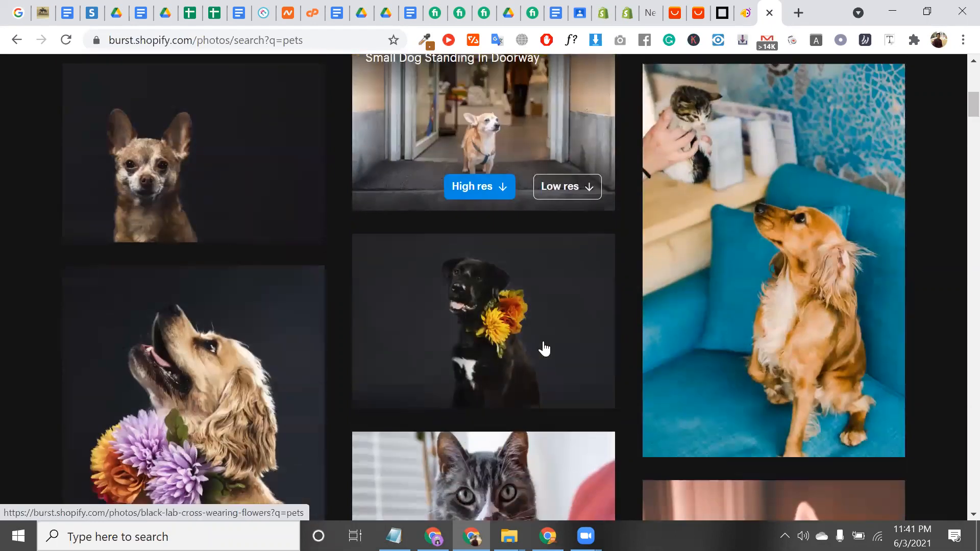
pyautogui.scroll(-3, 378, 377)
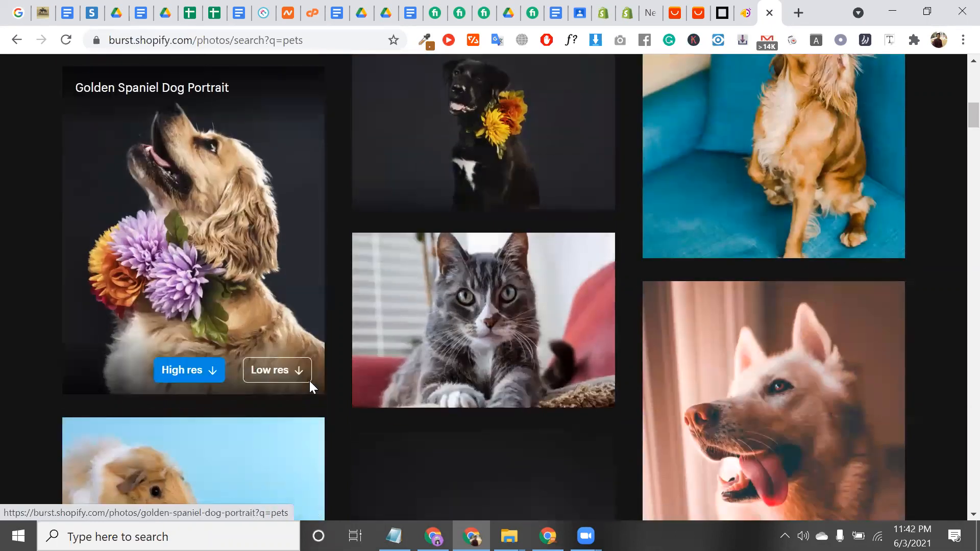
pyautogui.scroll(-3, 372, 366)
pyautogui.click(774, 432)
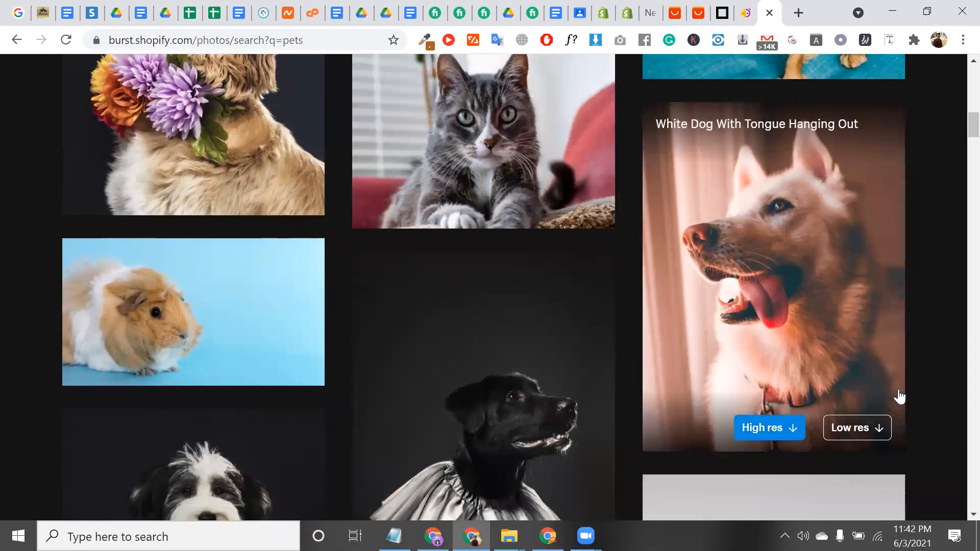
pyautogui.scroll(-2, 780, 317)
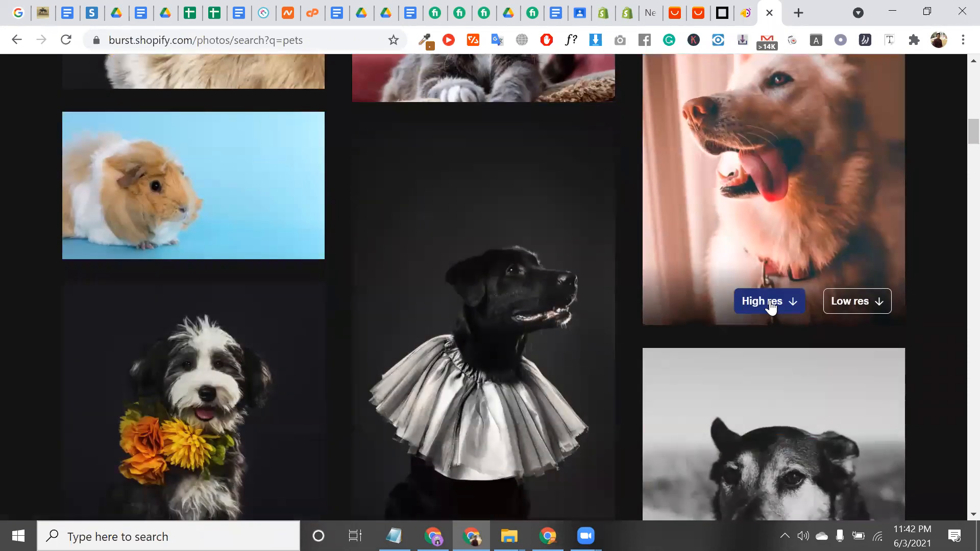
pyautogui.click(771, 302)
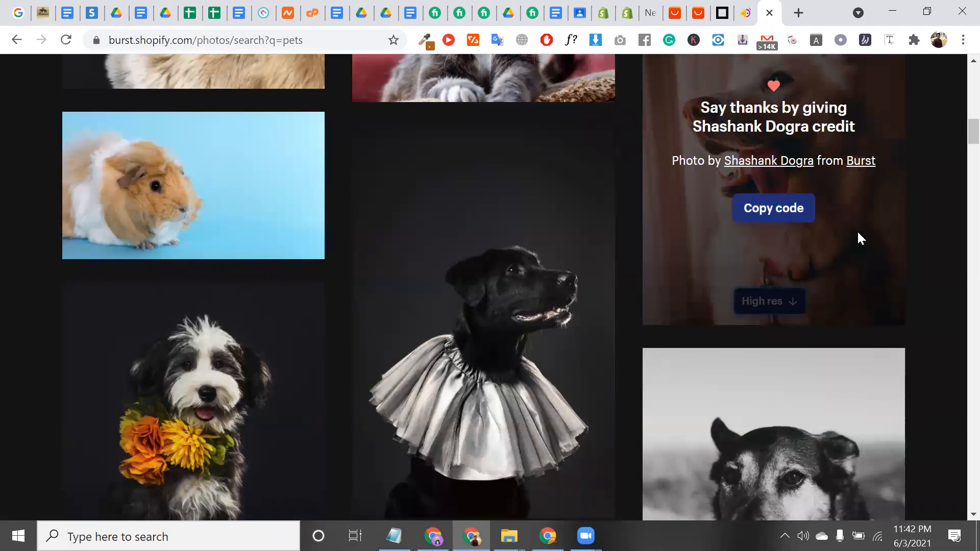
# Copy the attribution code for the white dog photo and highlight its photographer credit message
pyautogui.click(805, 194)
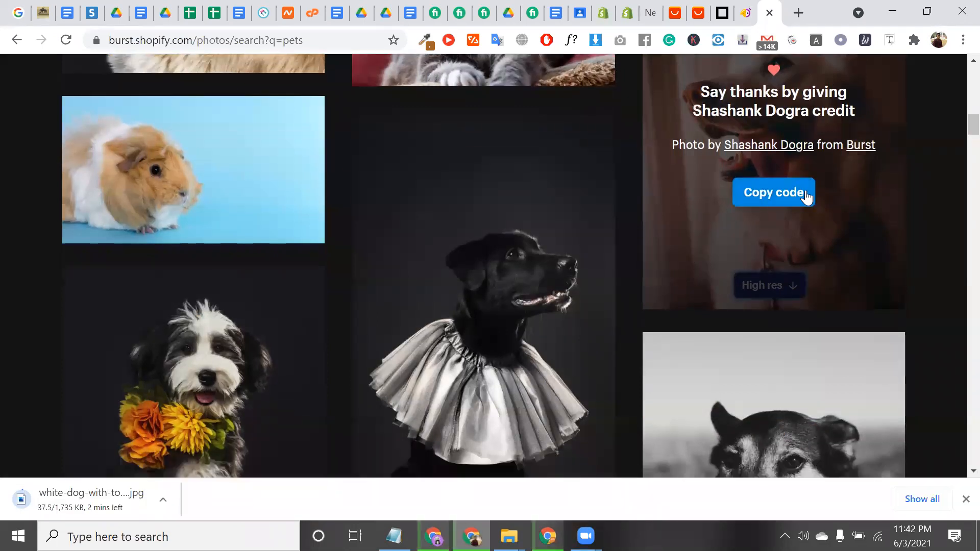
pyautogui.click(799, 190)
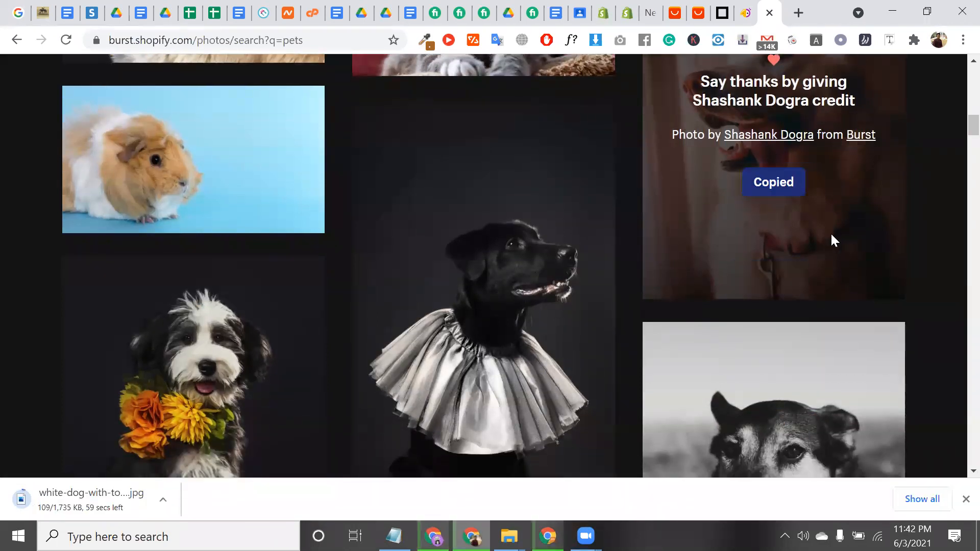
pyautogui.tripleClick(819, 104)
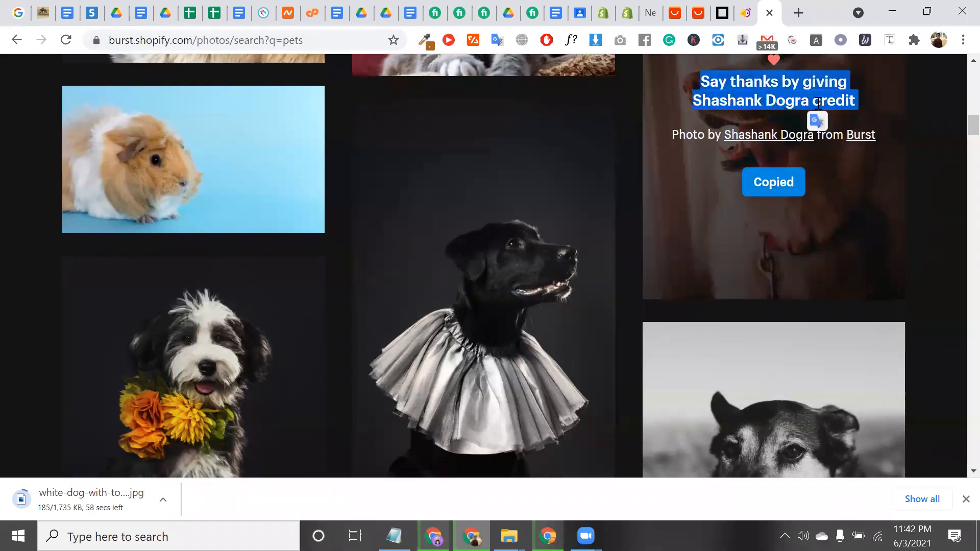
# Return to the start of the pets results and highlight the heading with the number of photos found
pyautogui.scroll(10, 817, 174)
pyautogui.scroll(6, 817, 174)
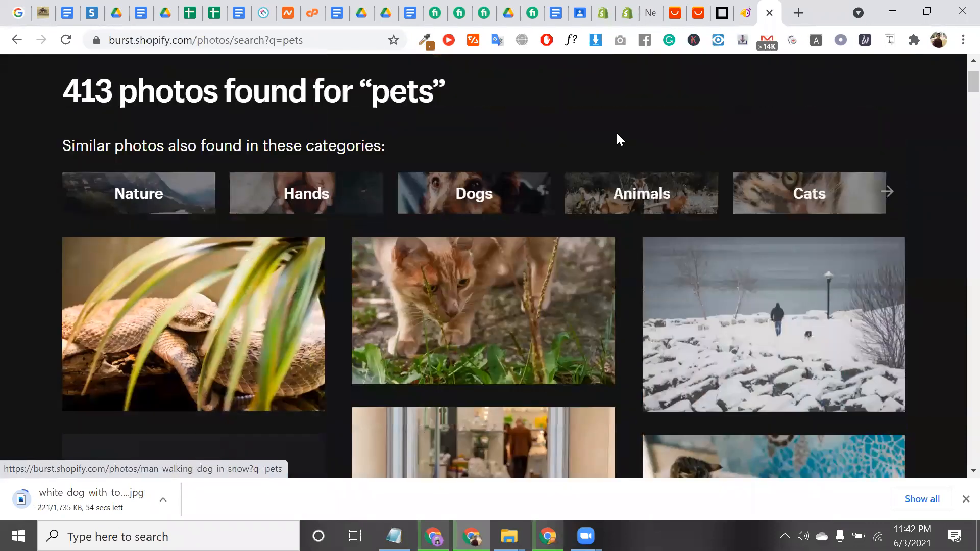
pyautogui.tripleClick(378, 104)
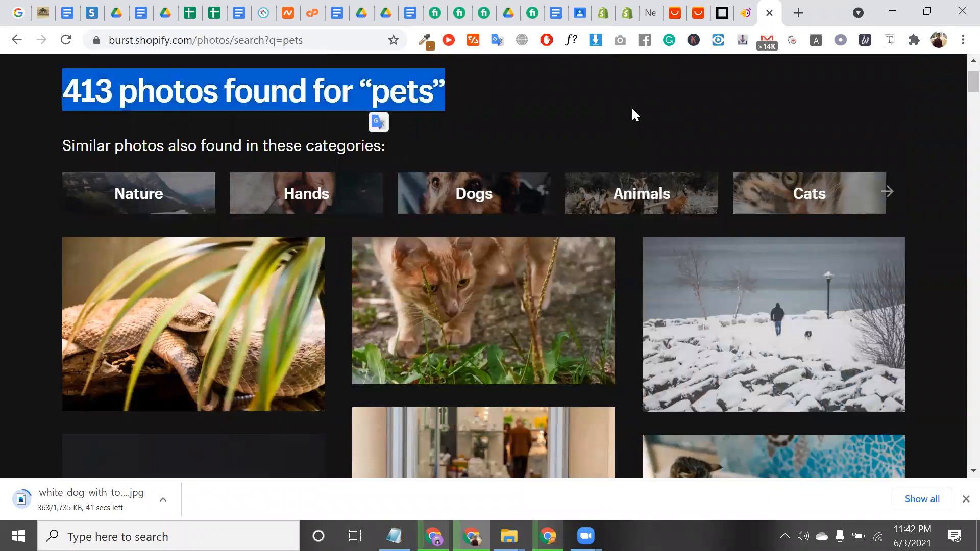
# Show the downloading white dog photo in its folder, view the file's properties and close them
pyautogui.click(163, 502)
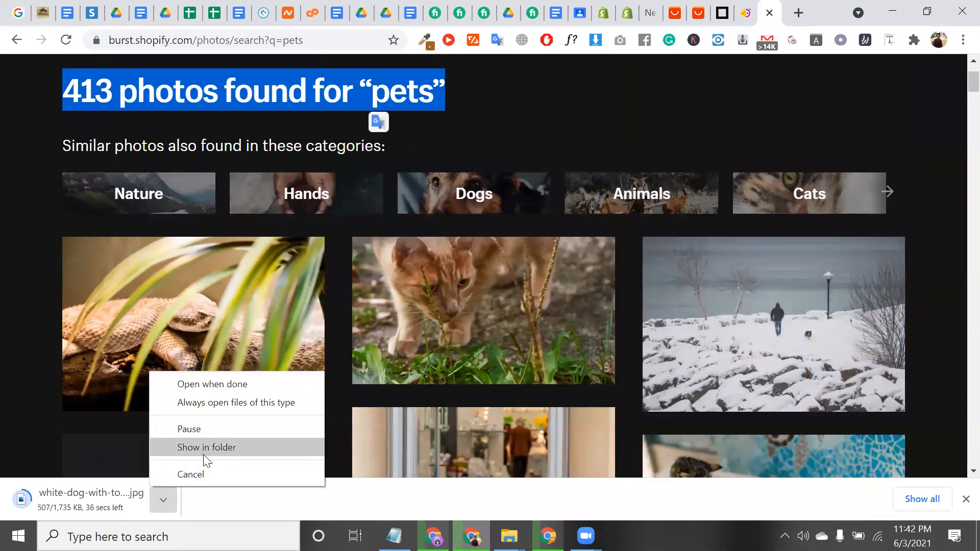
pyautogui.click(203, 448)
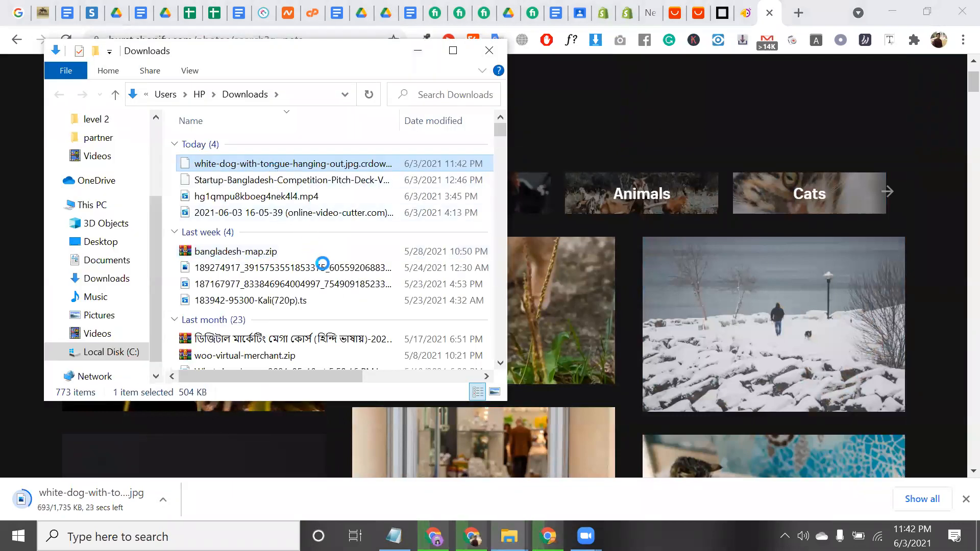
pyautogui.rightClick(275, 163)
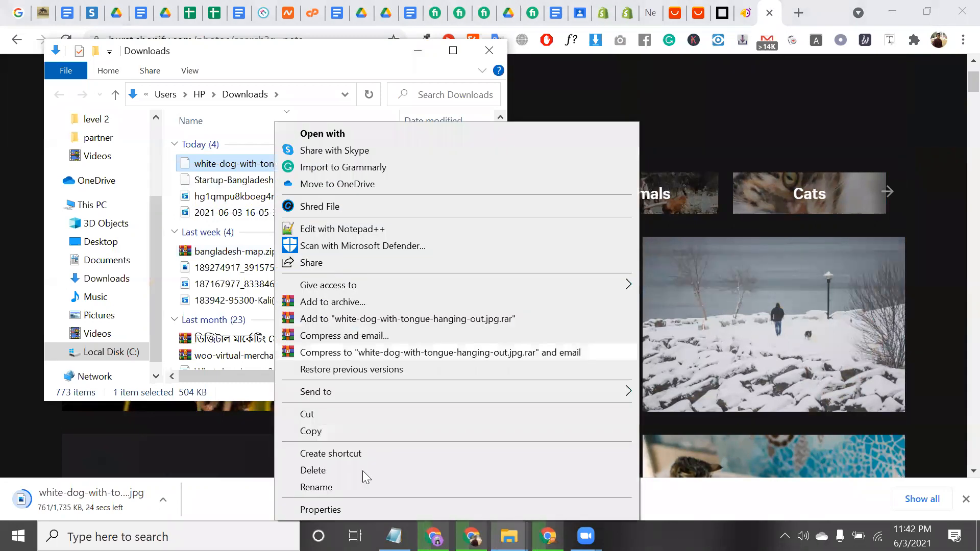
pyautogui.click(351, 505)
pyautogui.click(404, 186)
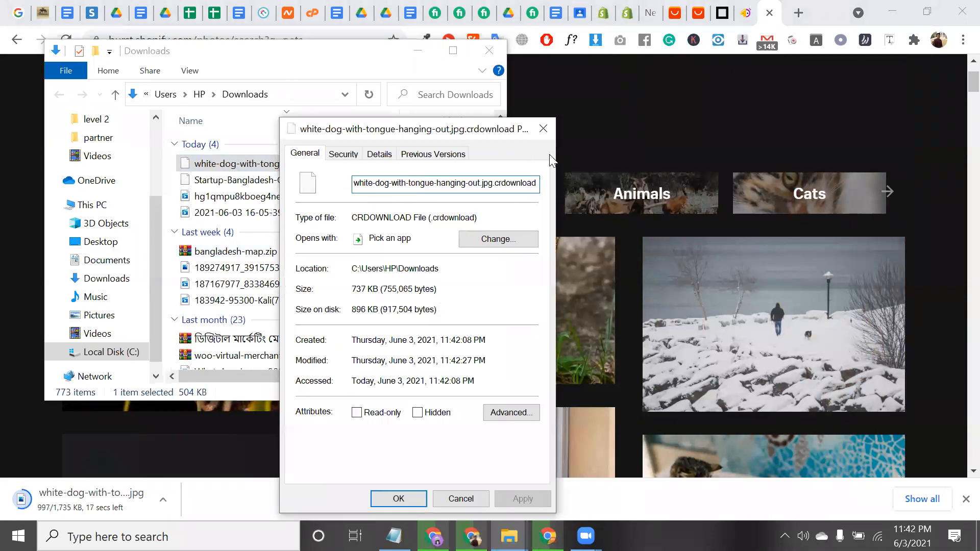
pyautogui.click(540, 134)
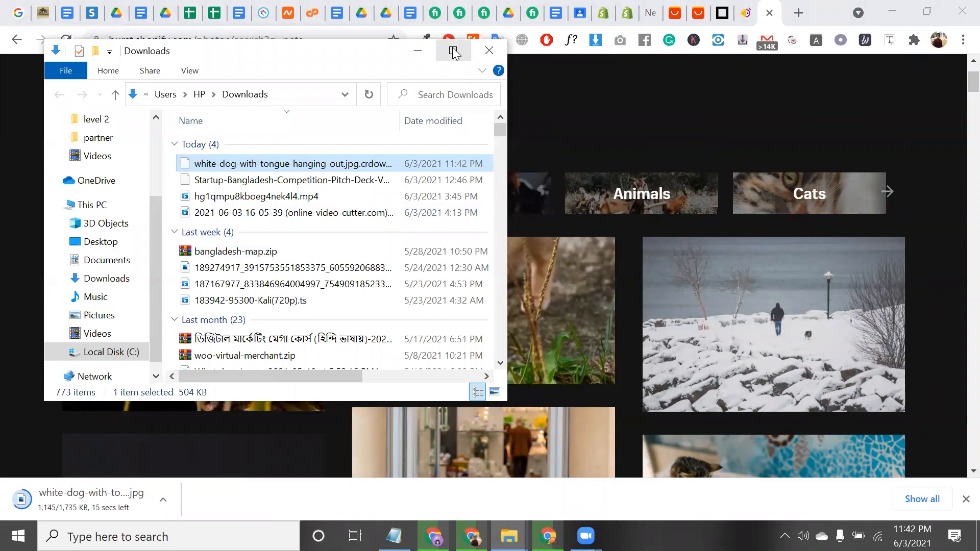
# Display the Downloads folder in the Details layout and maximize its window
pyautogui.click(194, 74)
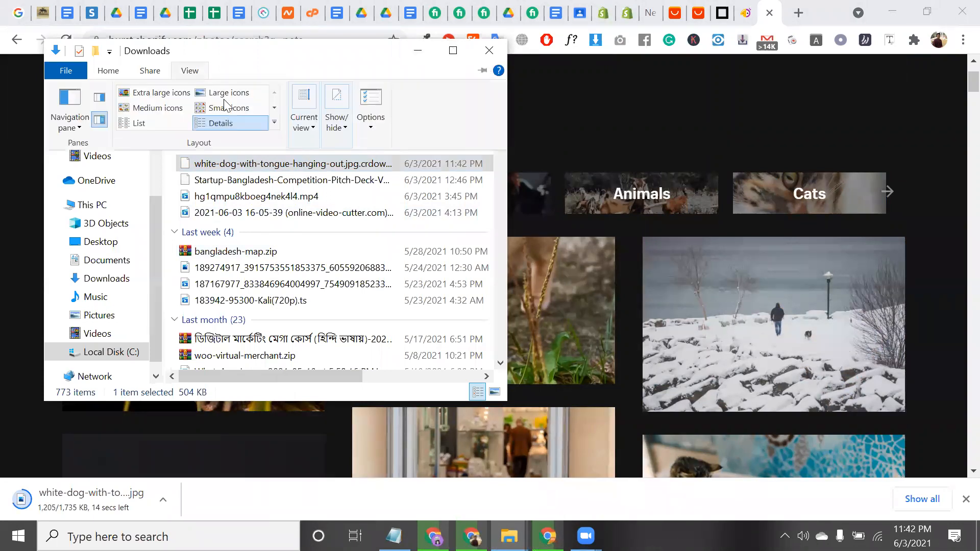
pyautogui.click(253, 123)
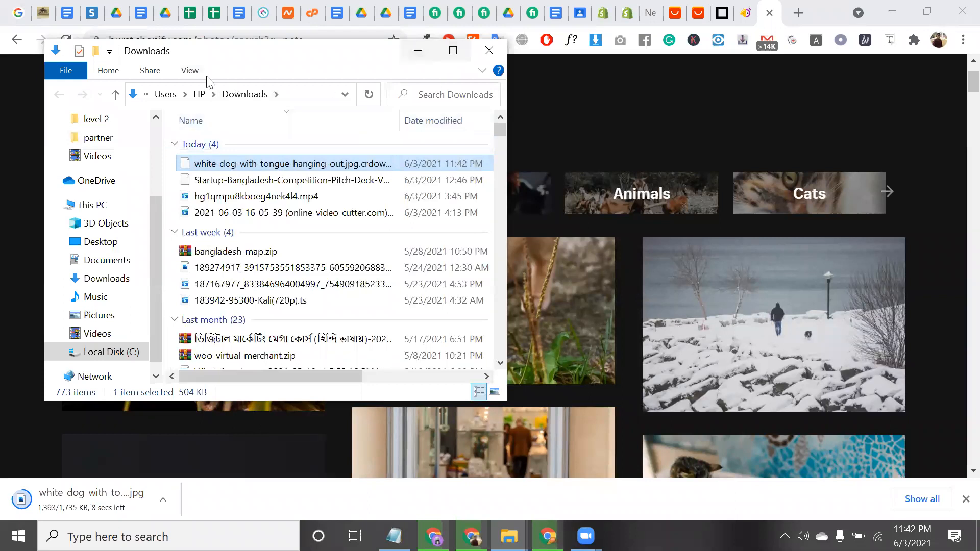
pyautogui.click(186, 71)
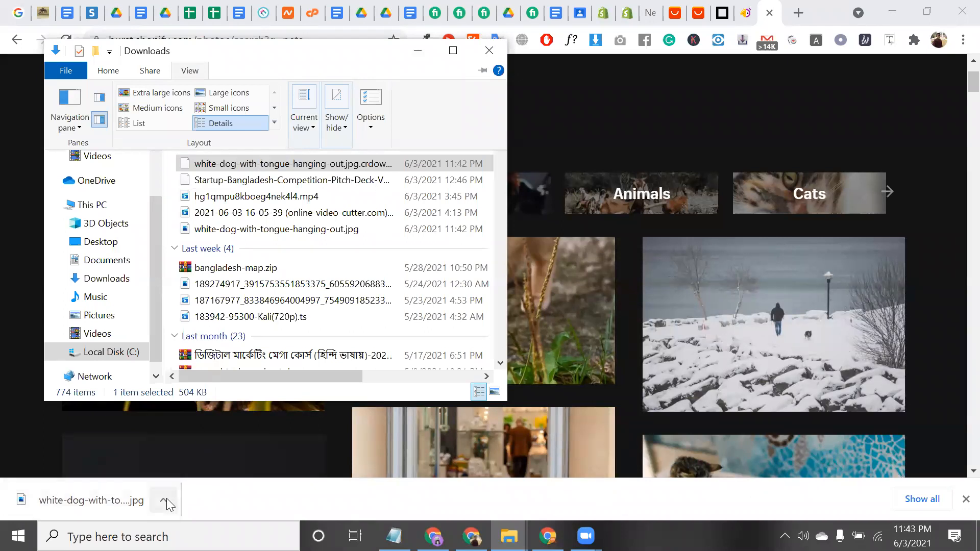
pyautogui.click(460, 52)
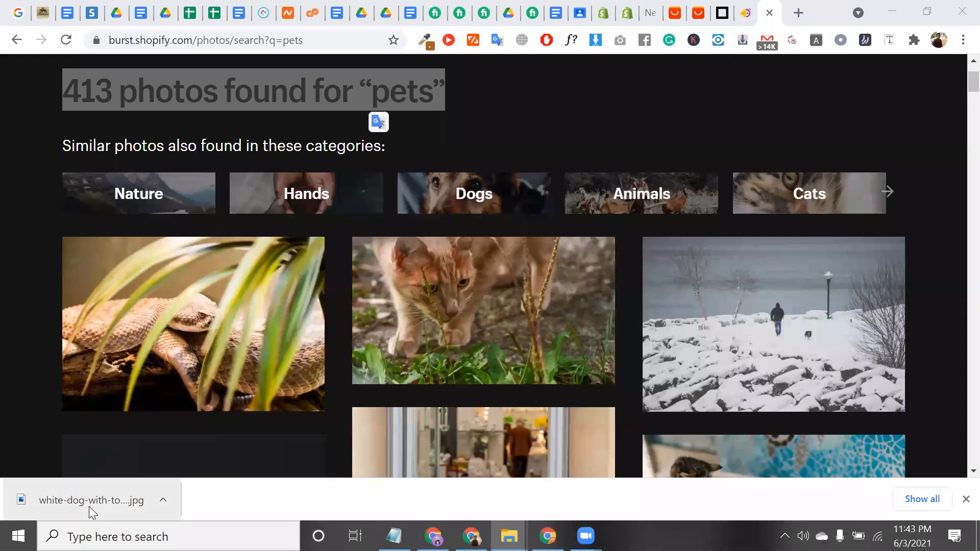
# Bring the maximized Downloads folder back to the front and refresh its file list
pyautogui.click(89, 507)
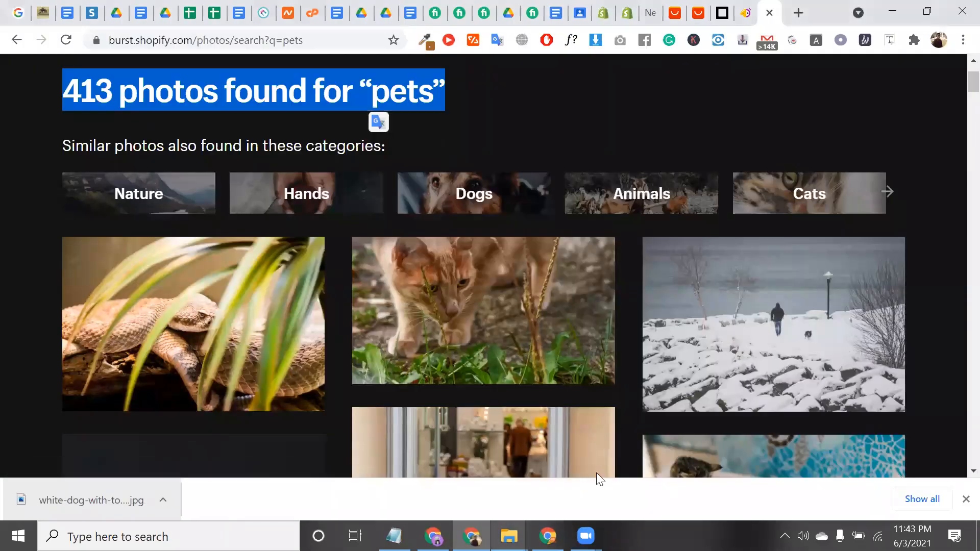
pyautogui.moveTo(509, 536)
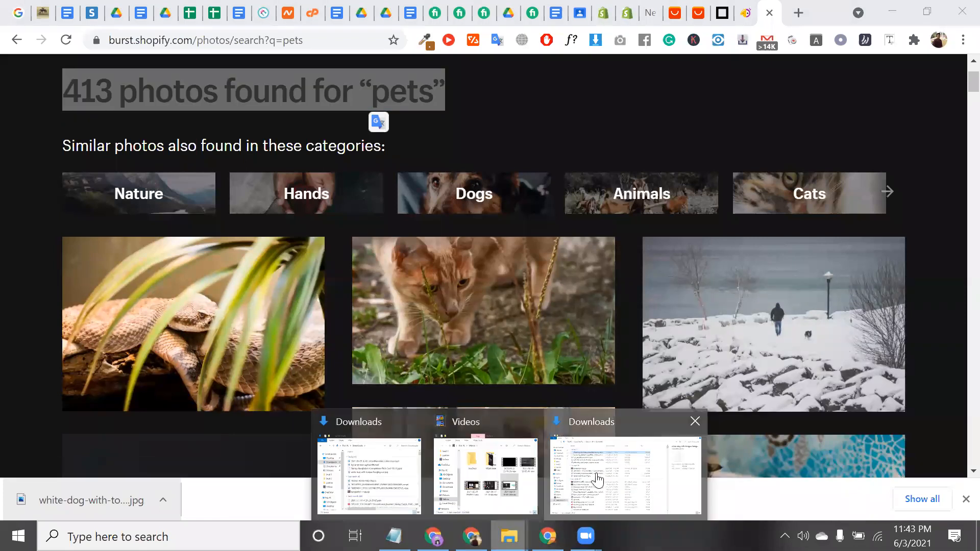
pyautogui.click(595, 475)
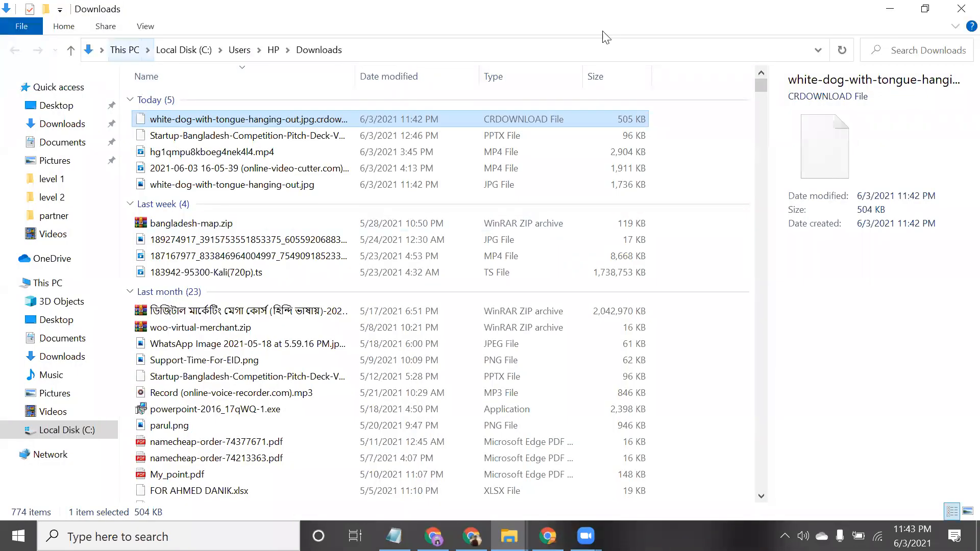
pyautogui.rightClick(786, 156)
pyautogui.rightClick(824, 261)
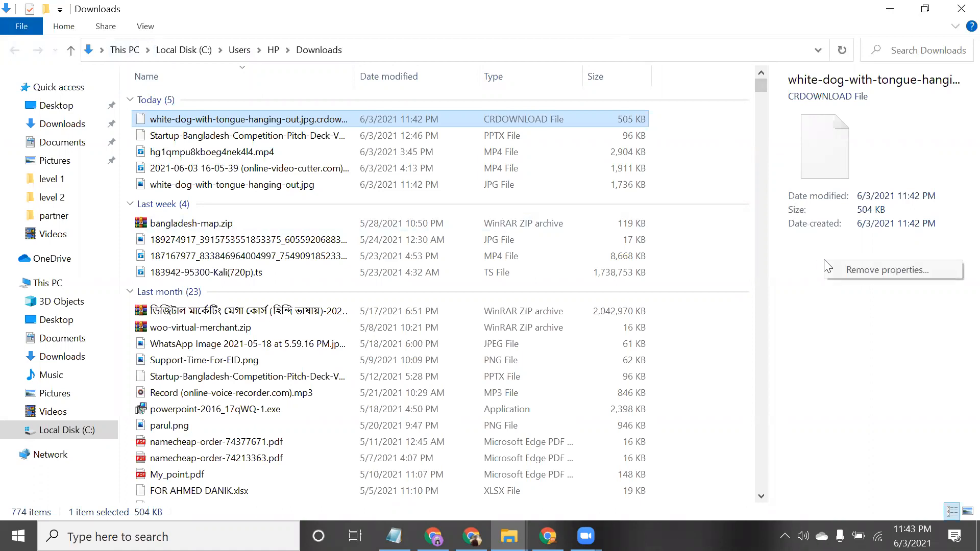
pyautogui.click(749, 277)
pyautogui.rightClick(746, 273)
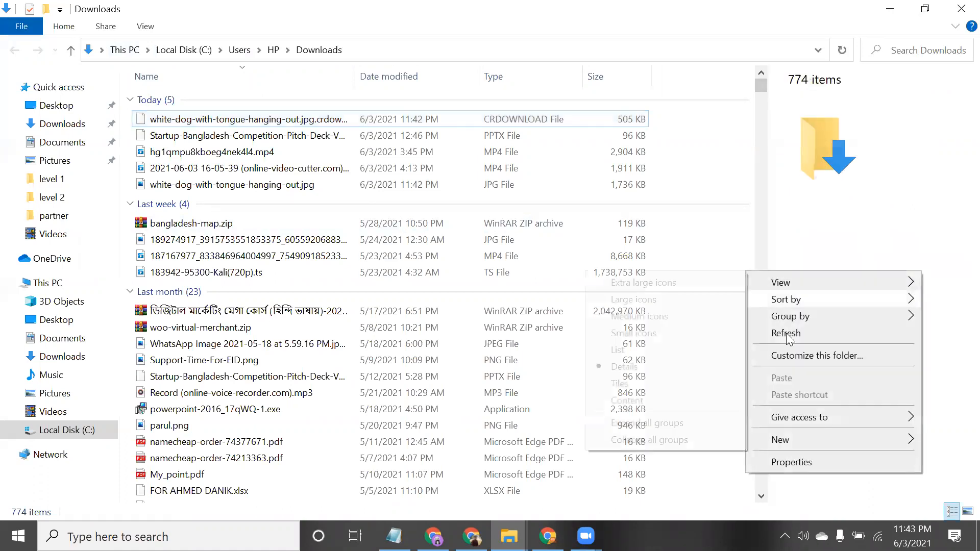
pyautogui.click(788, 335)
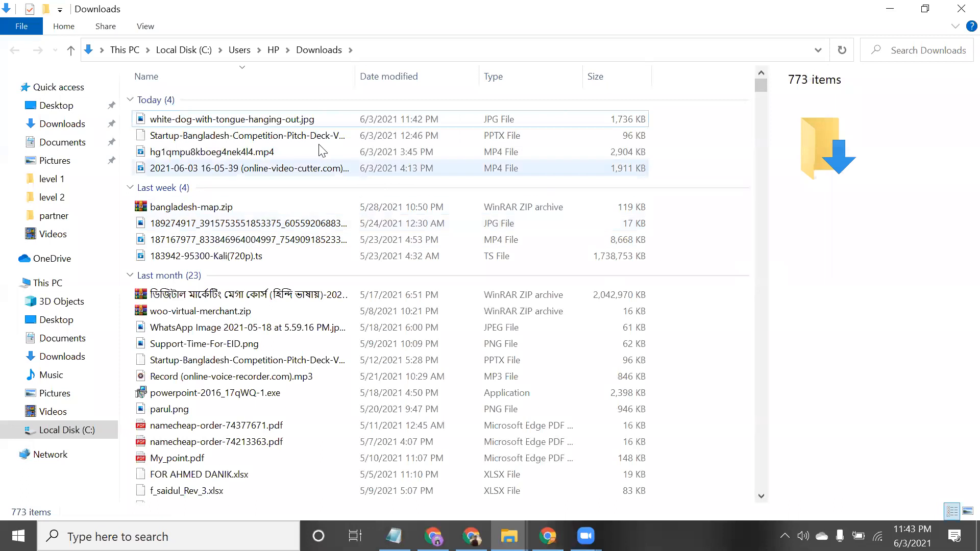
# Select white-dog-with-tongue-hanging-out.jpg and paste the copied photo attribution code as its author
pyautogui.click(302, 121)
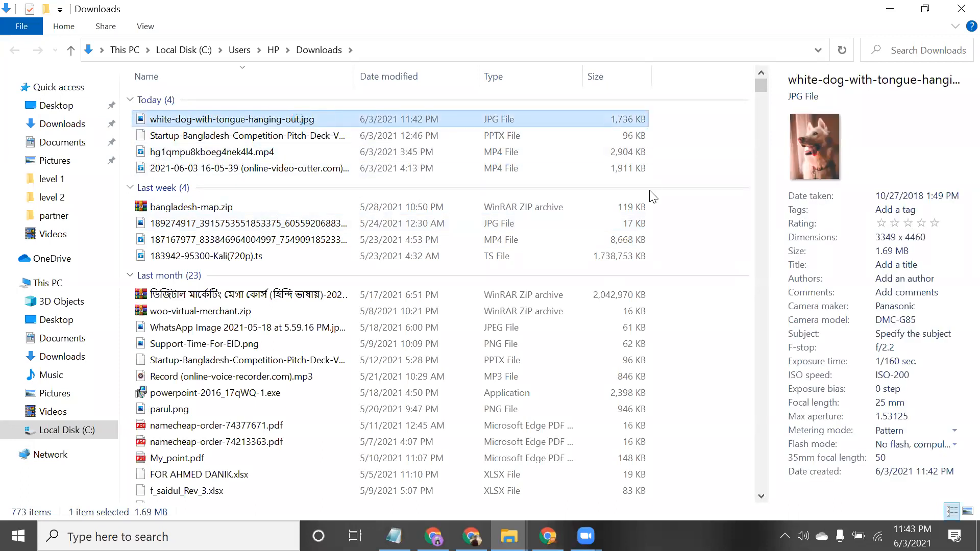
pyautogui.hotkey('shift', 'F10')
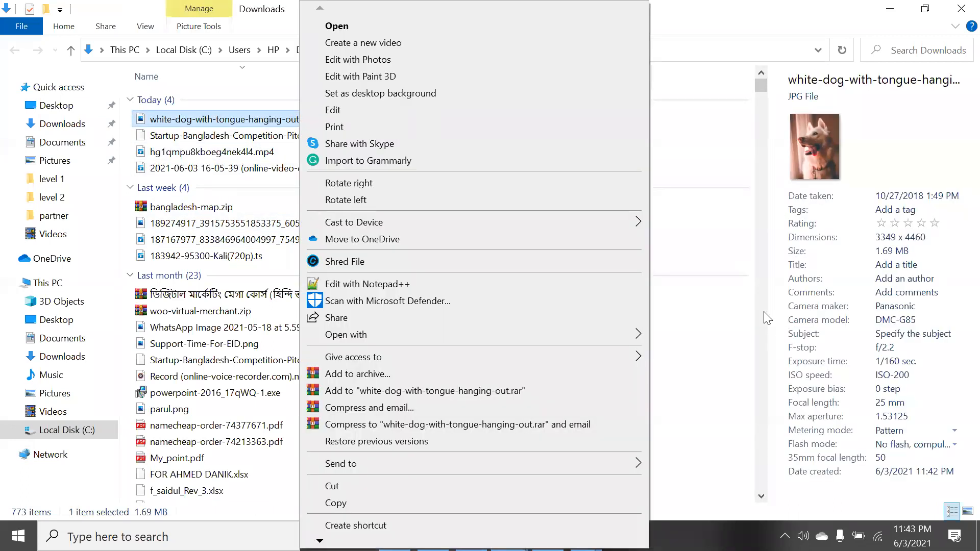
pyautogui.click(912, 353)
pyautogui.scroll(-8, 906, 306)
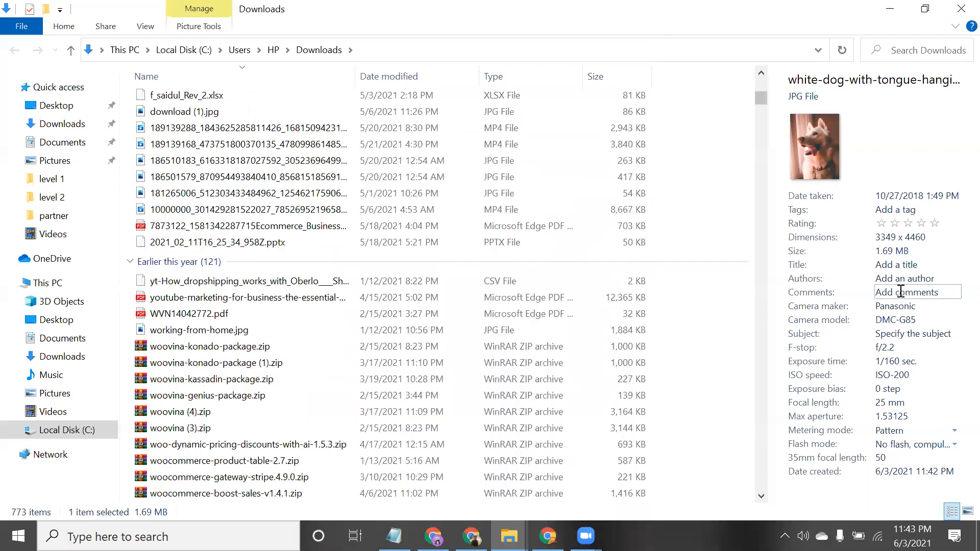
pyautogui.click(898, 279)
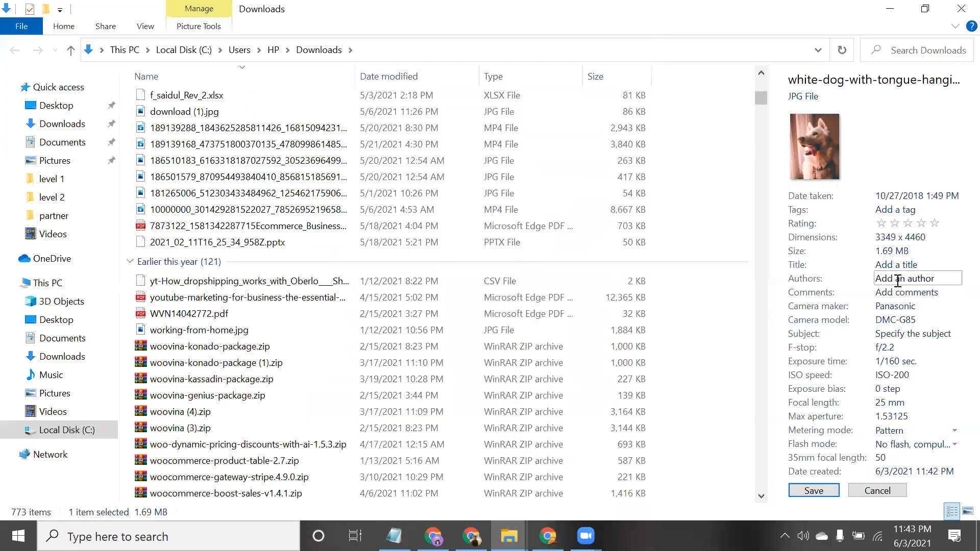
pyautogui.hotkey('ctrl', 'v')
pyautogui.press('Return')
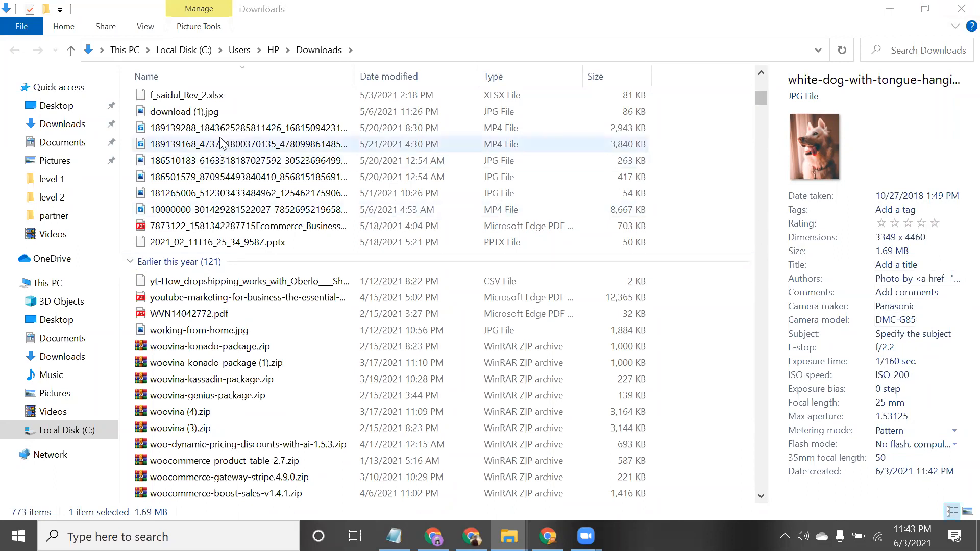
# Open the photo's author and title details for editing, save them without a title and close the Downloads folder
pyautogui.click(905, 280)
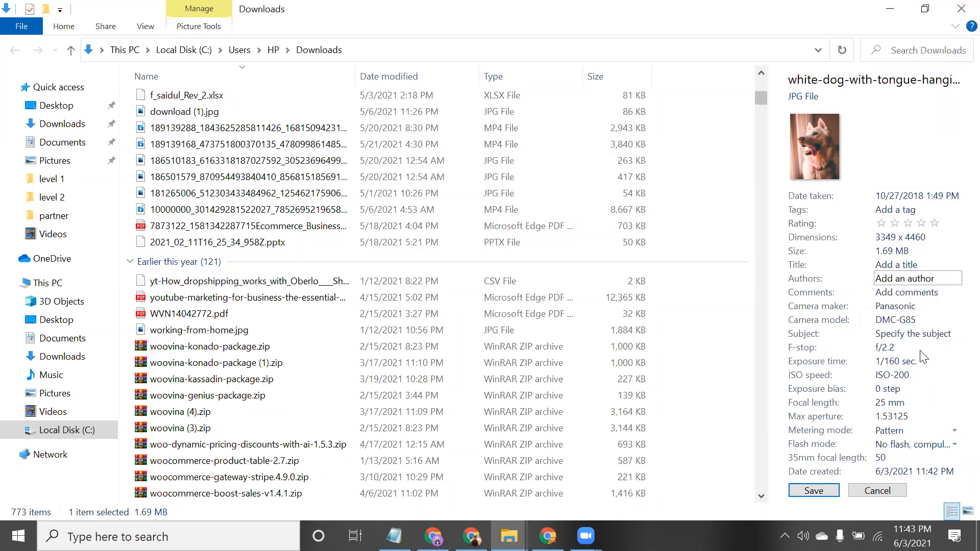
pyautogui.click(910, 265)
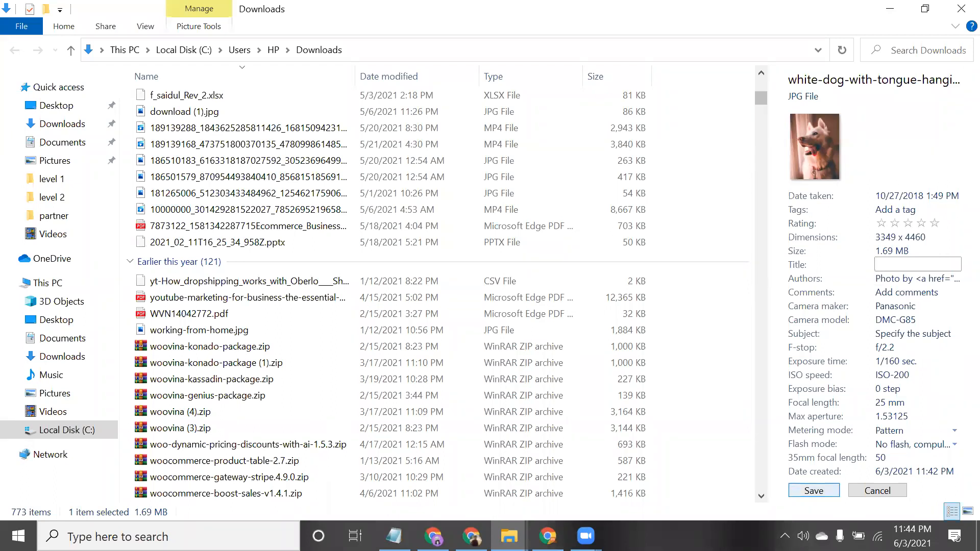
pyautogui.click(813, 491)
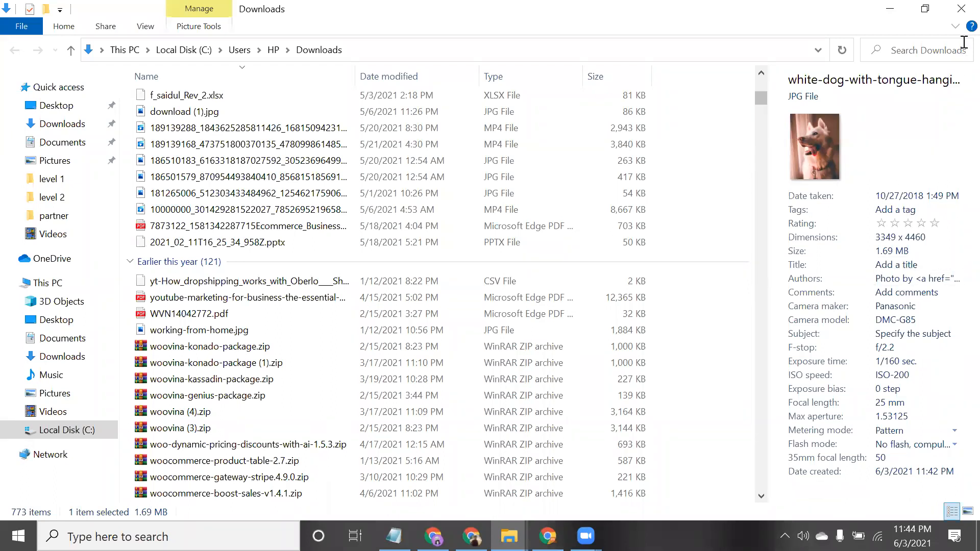
pyautogui.click(960, 6)
pyautogui.scroll(-5, 449, 317)
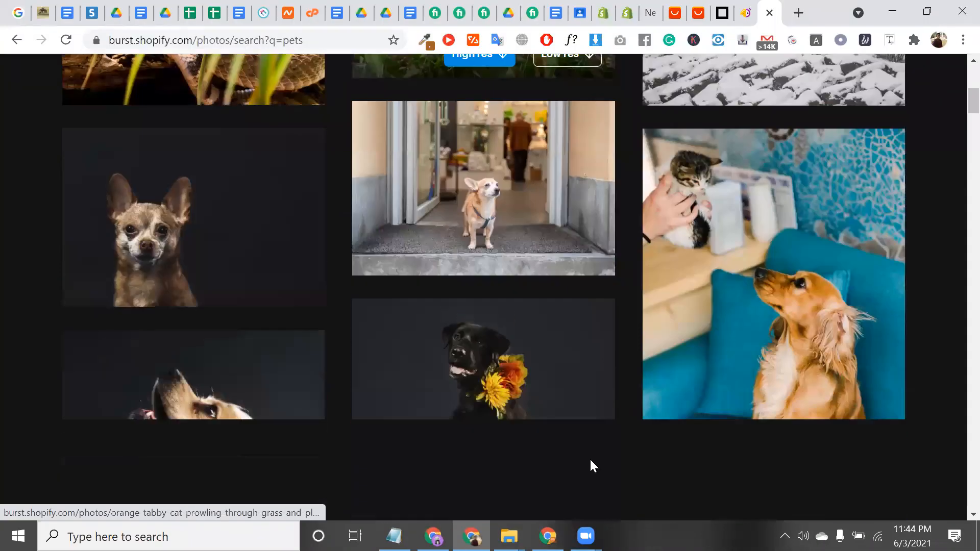
pyautogui.scroll(-10, 591, 460)
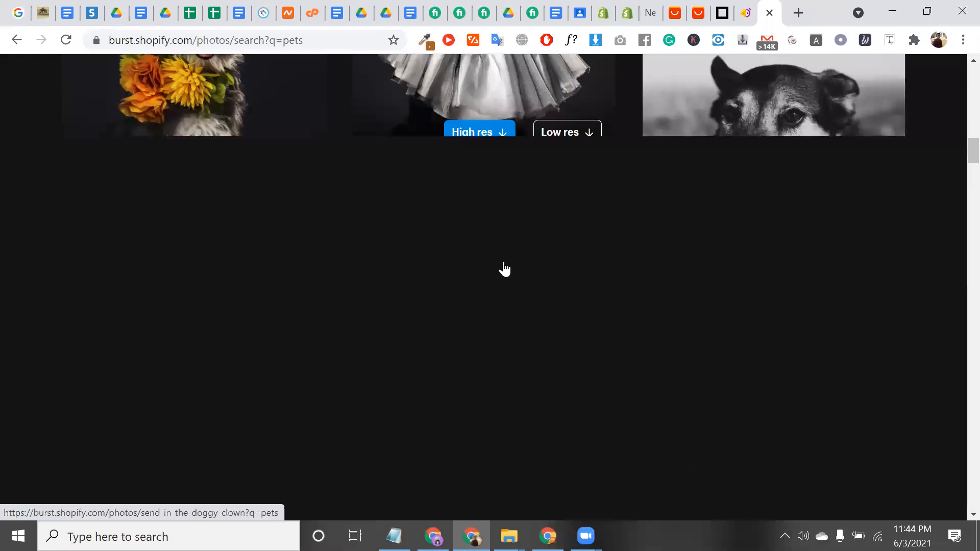
pyautogui.scroll(-5, 505, 269)
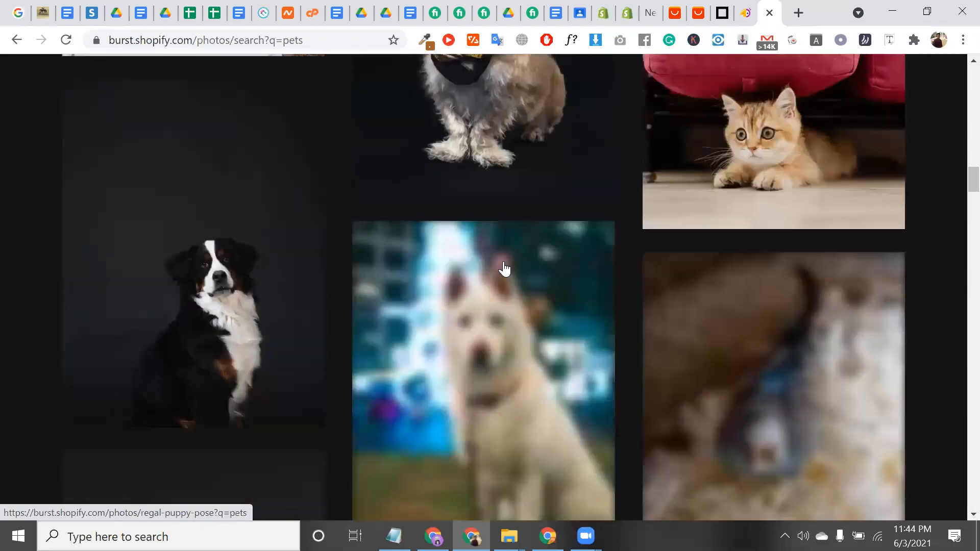
pyautogui.scroll(6, 504, 269)
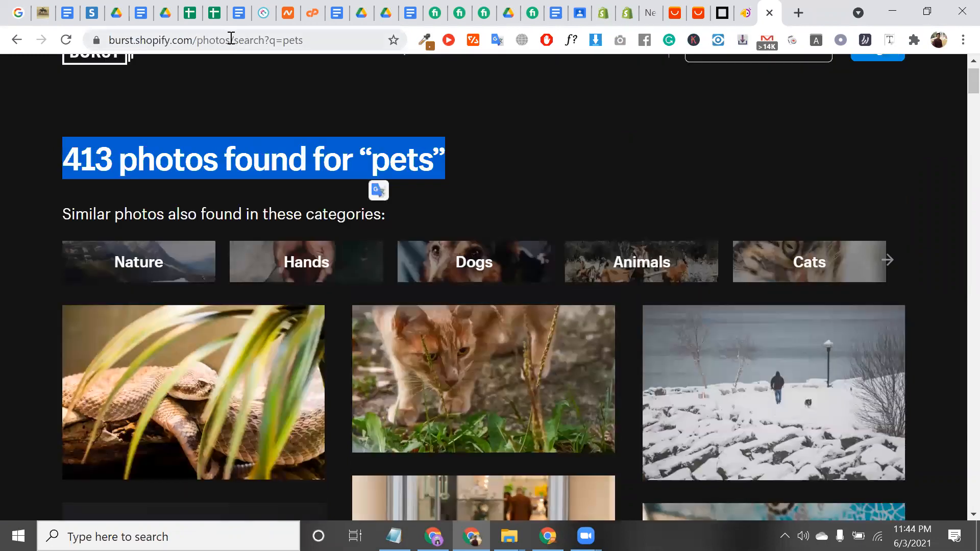
pyautogui.click(228, 40)
pyautogui.hotkey('shift', 'Home')
pyautogui.hotkey('ctrl', 'c')
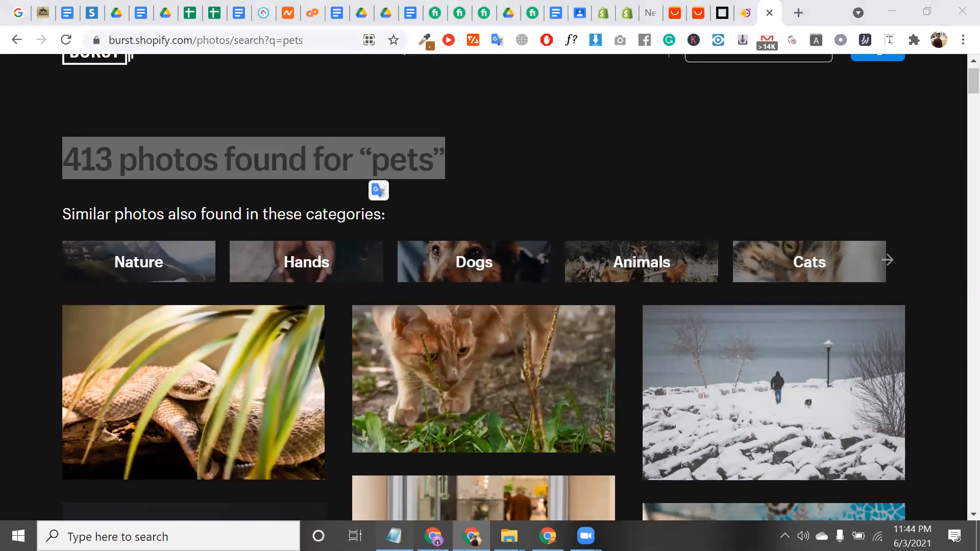
# Switch to the Notepad notes and remove the extra blank line below the plagiarism-checker link
pyautogui.hotkey('alt', 'Tab')
pyautogui.click(816, 328)
pyautogui.scroll(-3, 887, 226)
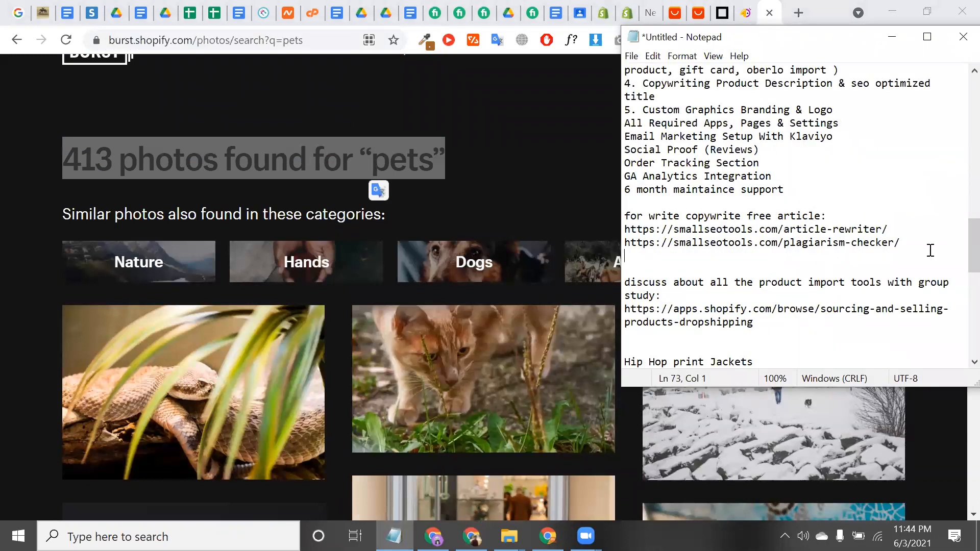
pyautogui.press('Delete')
pyautogui.write('f')
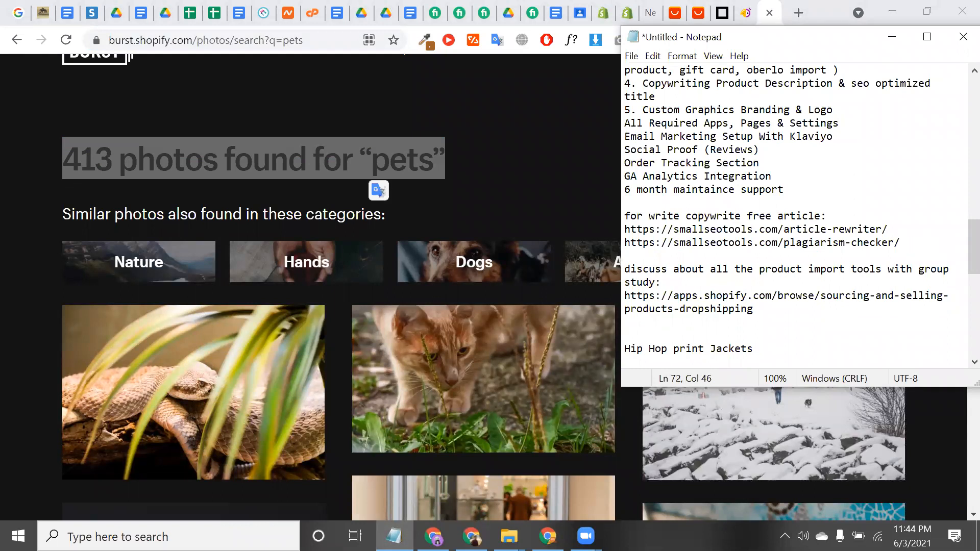
pyautogui.press('Return')
pyautogui.press('Return')
pyautogui.write('gor')
pyautogui.press('BackSpace')
pyautogui.press('BackSpace')
pyautogui.press('BackSpace')
pyautogui.write('for get ima')
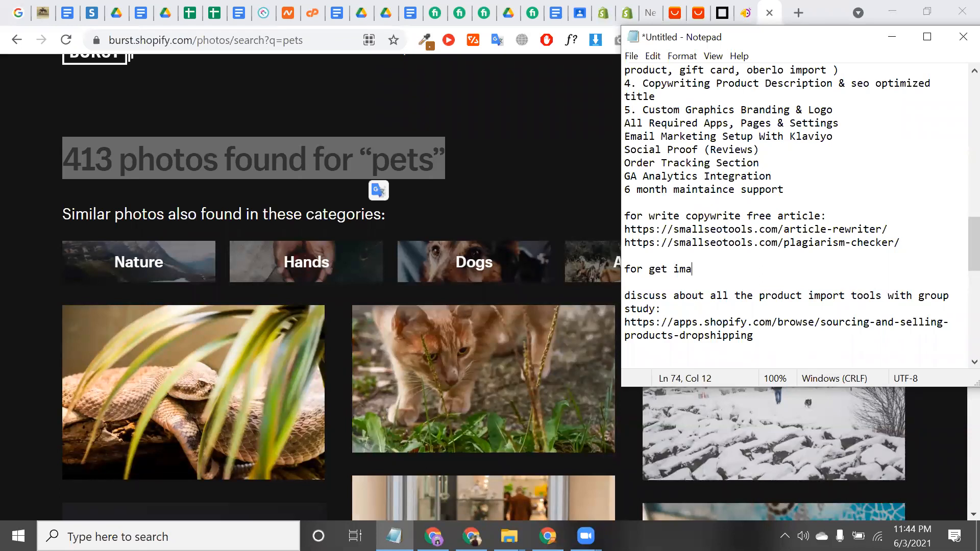
pyautogui.write('g')
pyautogui.press('BackSpace')
pyautogui.press('BackSpace')
pyautogui.press('BackSpace')
pyautogui.press('BackSpace')
pyautogui.write('website content images')
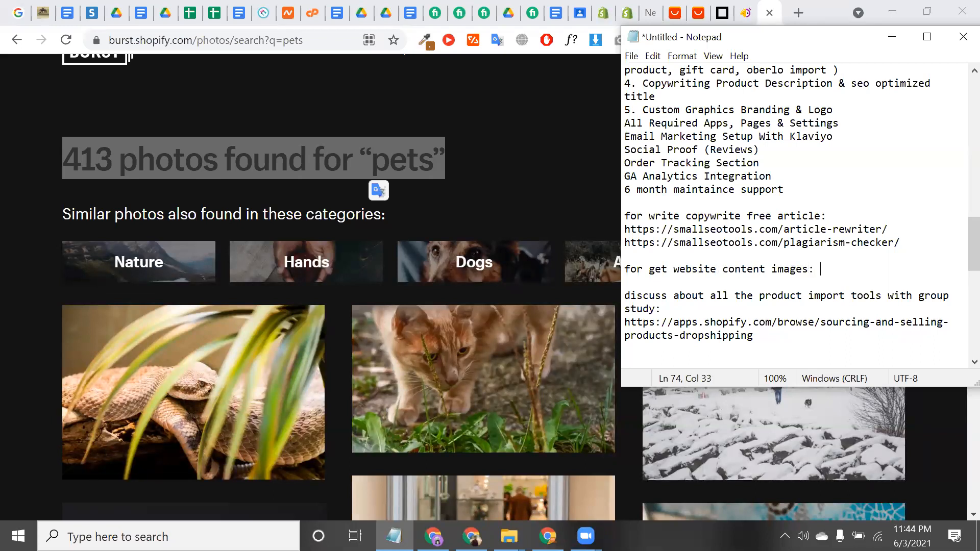
pyautogui.write(':')
pyautogui.press('Return')
pyautogui.hotkey('ctrl', 'v')
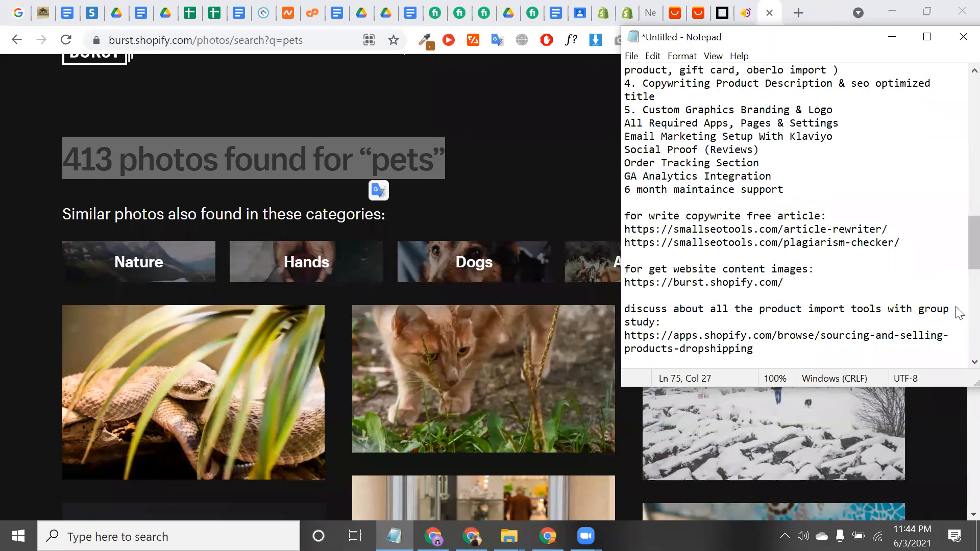
# Add the heading "For make logo:" under the Burst link, with an empty line below it
pyautogui.press('Return')
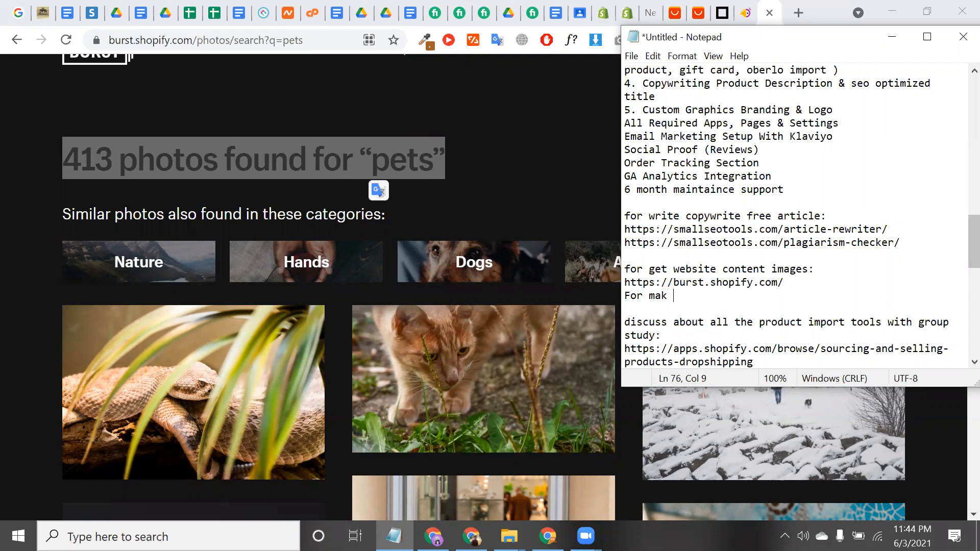
pyautogui.write('For make logo:')
pyautogui.press('Return')
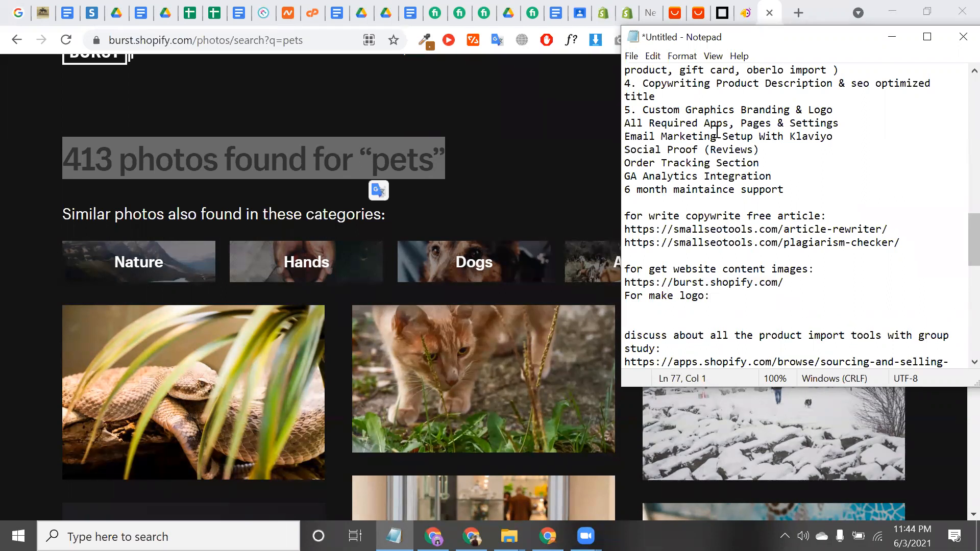
# Close the Burst pets results page and start a new logo in the Hatchful free logo maker
pyautogui.click(775, 12)
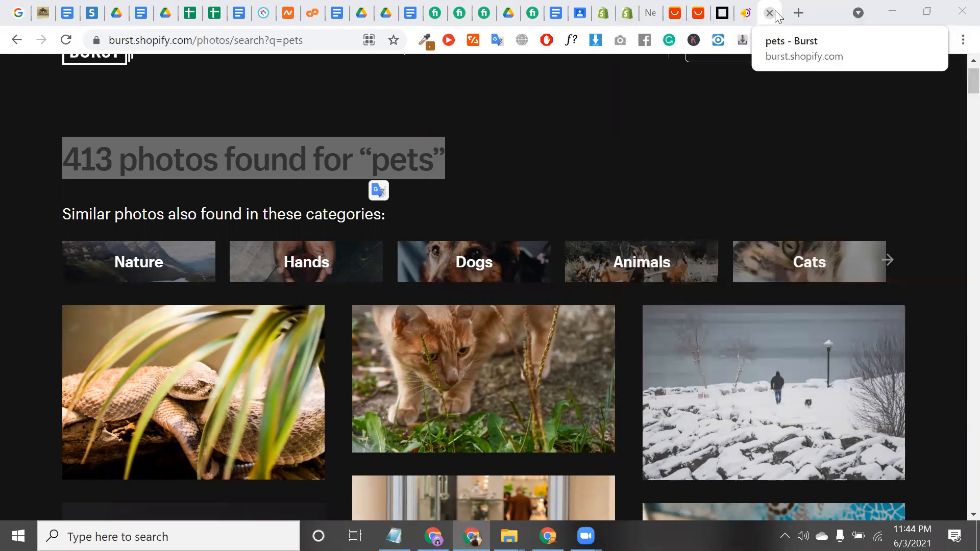
pyautogui.click(765, 10)
pyautogui.click(766, 12)
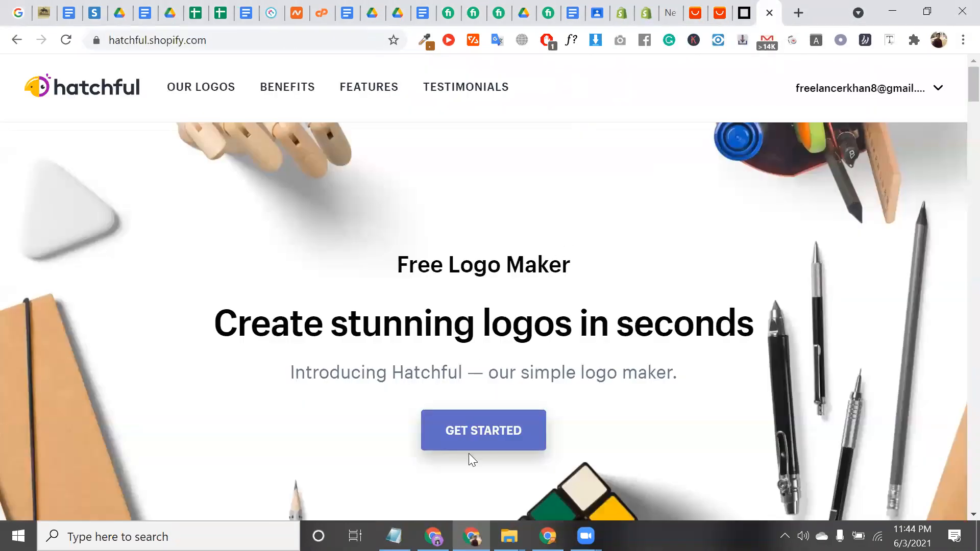
pyautogui.click(484, 431)
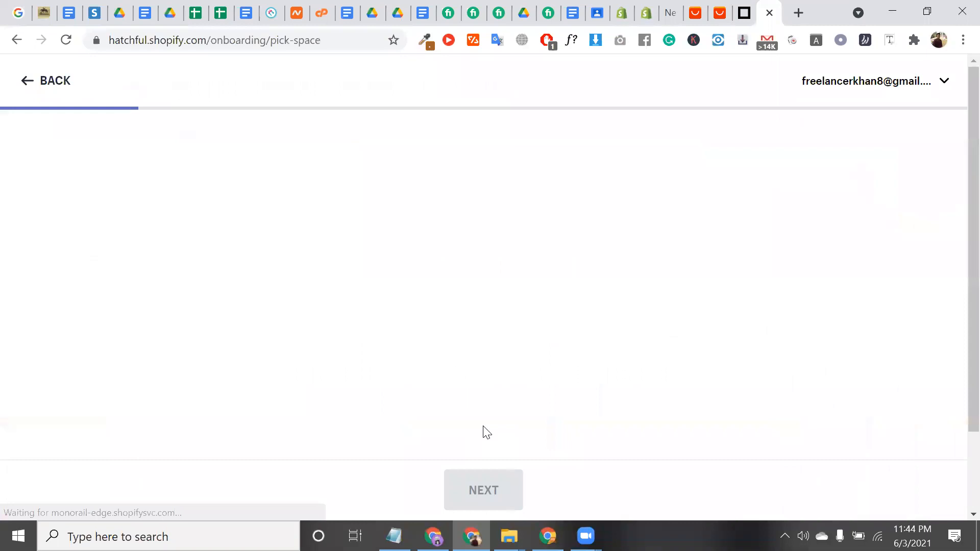
# Choose Health and beauty as the business space for the logo and continue to the visual styles
pyautogui.scroll(-2, 339, 324)
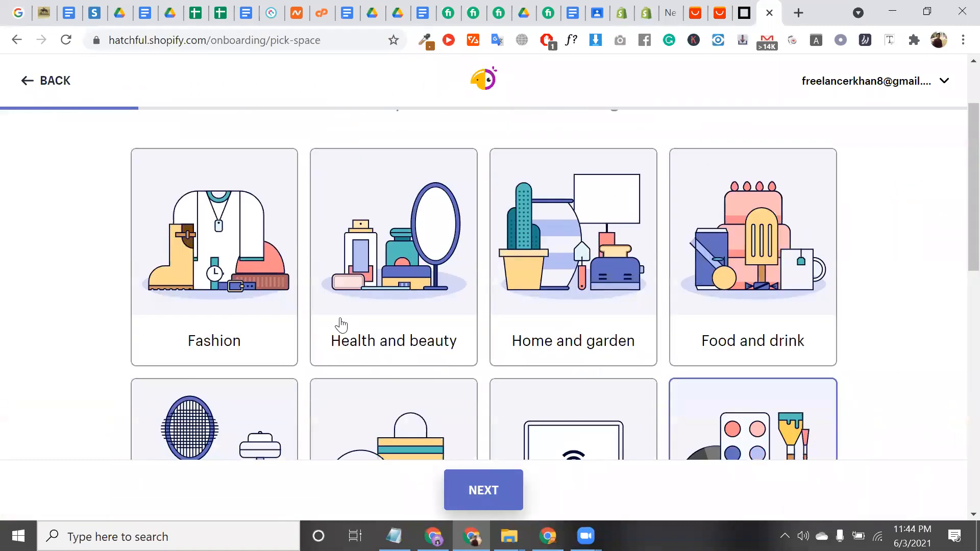
pyautogui.click(244, 236)
pyautogui.click(430, 314)
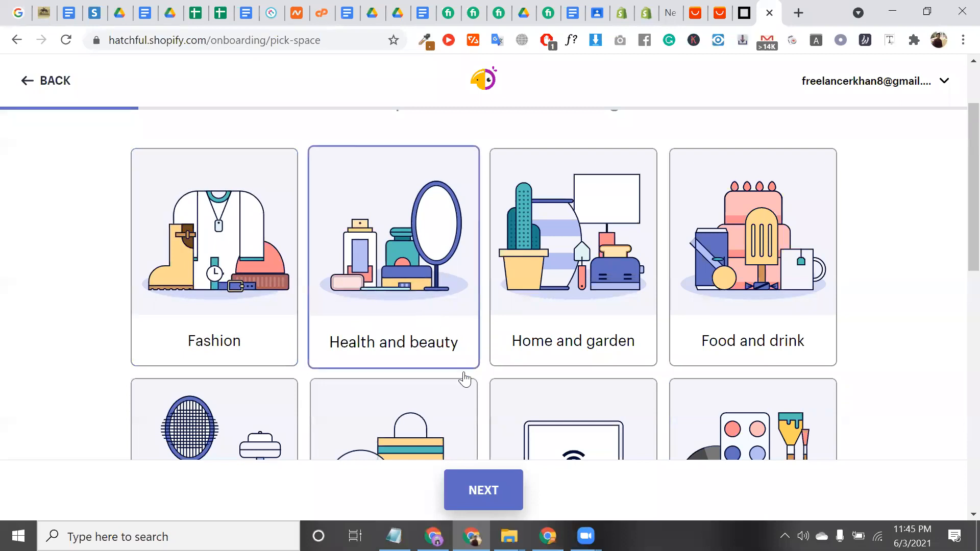
pyautogui.scroll(-4, 498, 454)
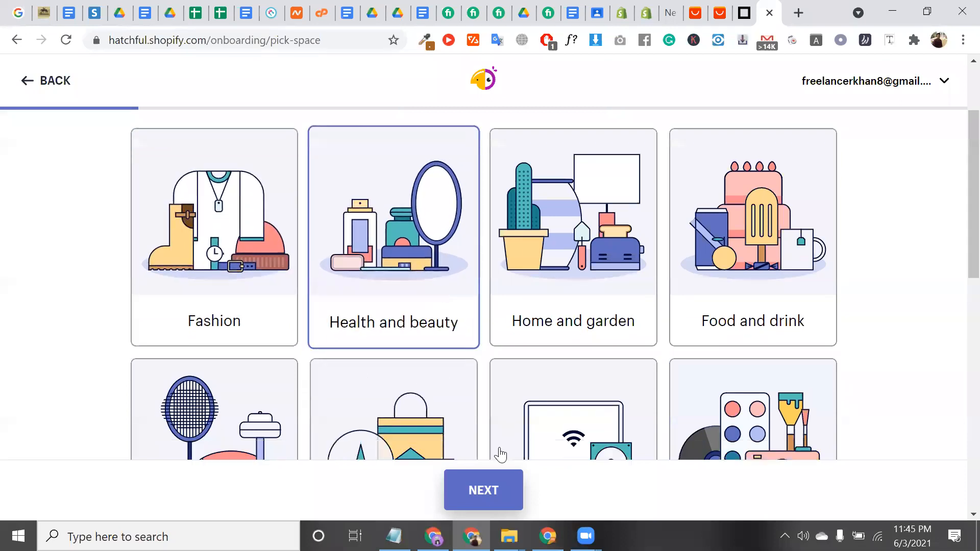
pyautogui.click(498, 473)
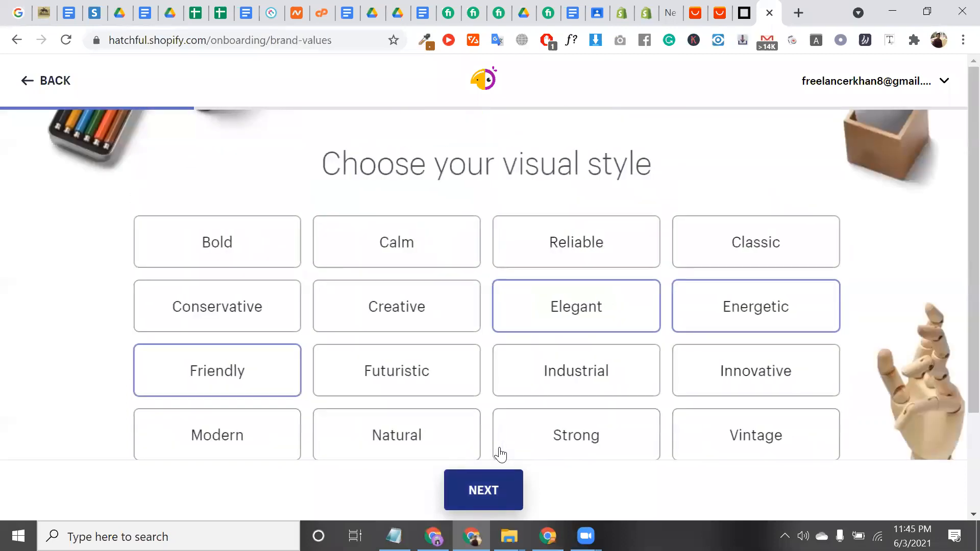
# Try to add Reliable to the chosen visual styles alongside Elegant, Energetic and Friendly
pyautogui.scroll(-4, 401, 388)
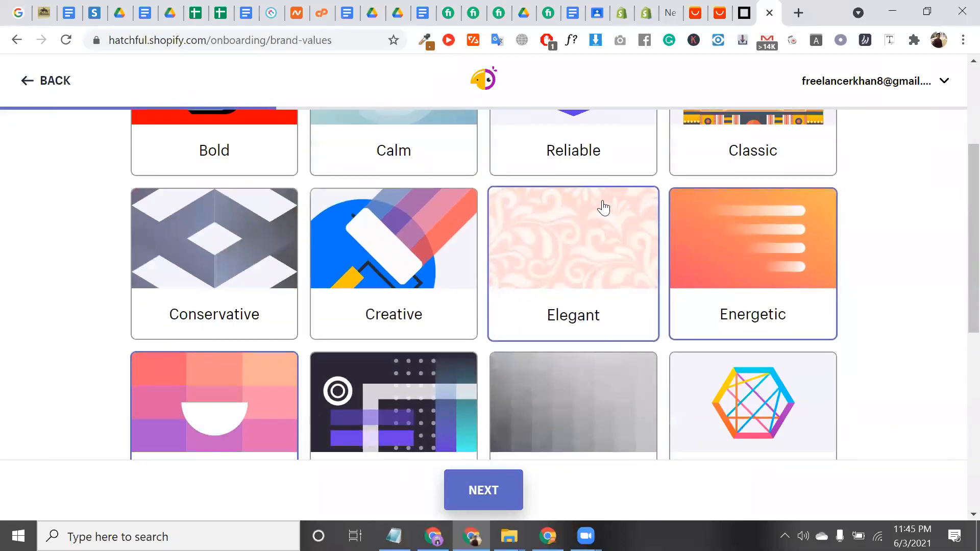
pyautogui.scroll(3, 602, 208)
pyautogui.scroll(-2, 504, 332)
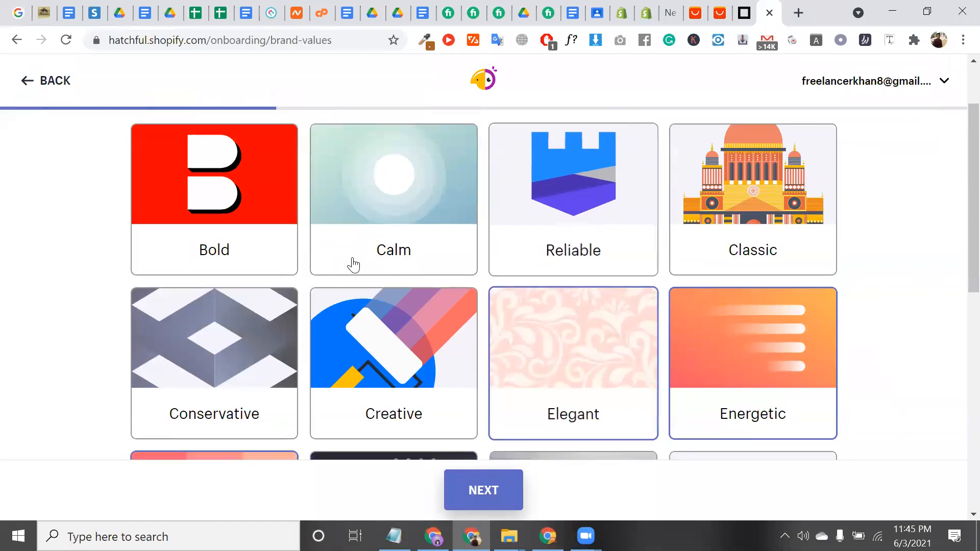
pyautogui.click(596, 213)
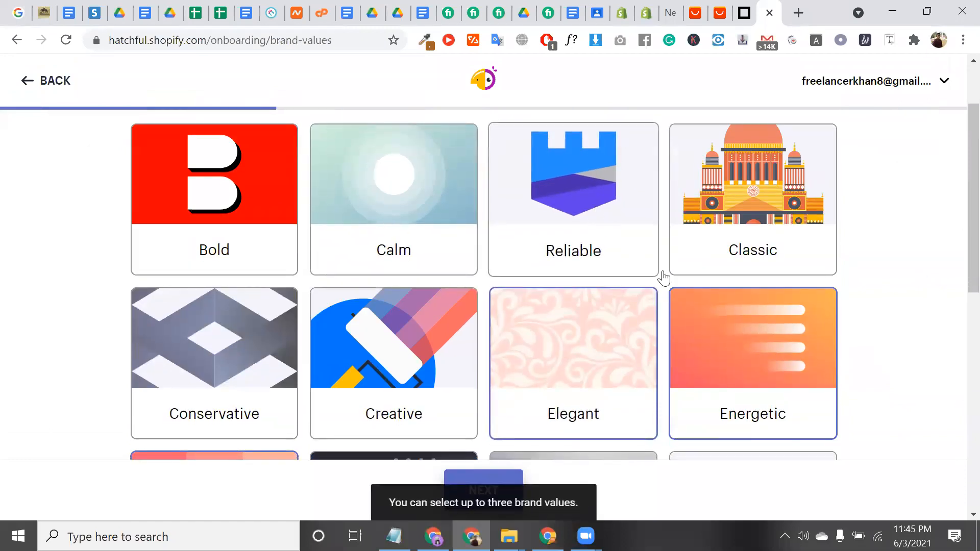
# Deselect the Elegant and Energetic visual styles
pyautogui.scroll(-1, 654, 286)
pyautogui.scroll(-1, 635, 367)
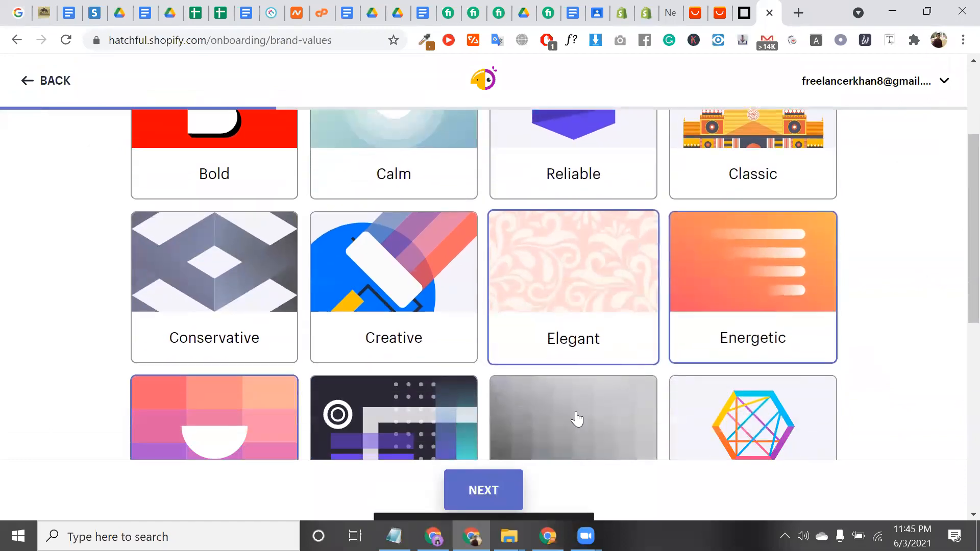
pyautogui.click(709, 313)
pyautogui.scroll(-3, 521, 409)
pyautogui.scroll(-1, 520, 409)
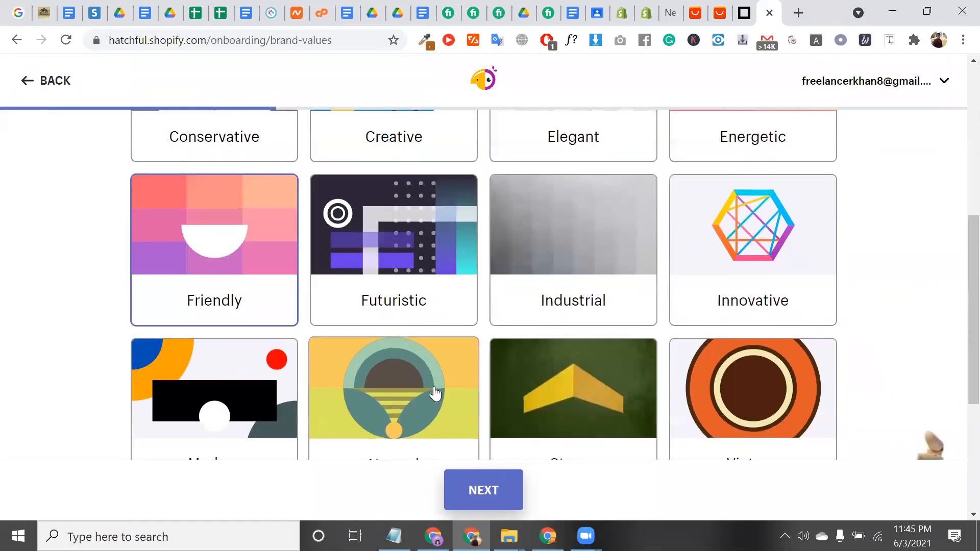
# Review the available visual styles, adjust the style selection and continue to the business name form
pyautogui.scroll(-5, 435, 394)
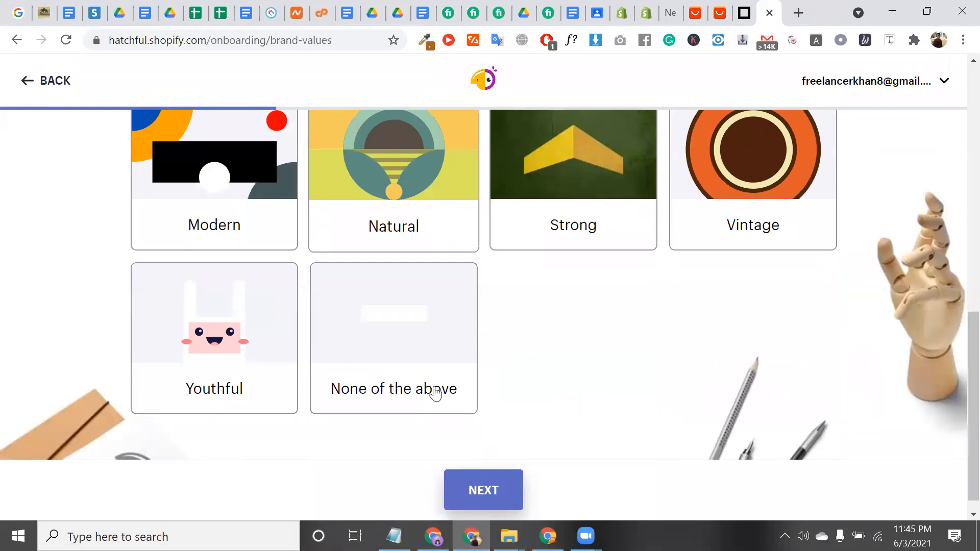
pyautogui.scroll(4, 435, 393)
pyautogui.scroll(-2, 435, 393)
pyautogui.scroll(5, 434, 393)
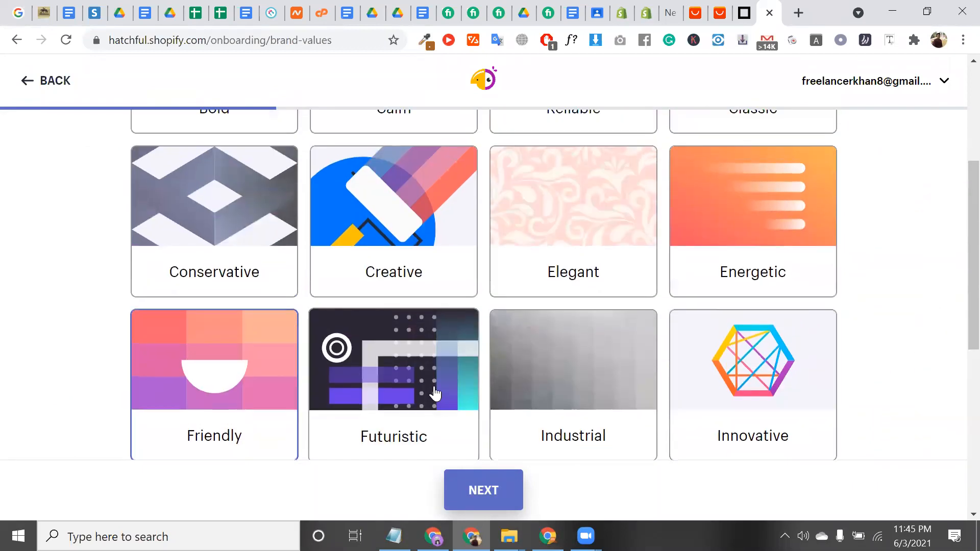
pyautogui.scroll(5, 435, 393)
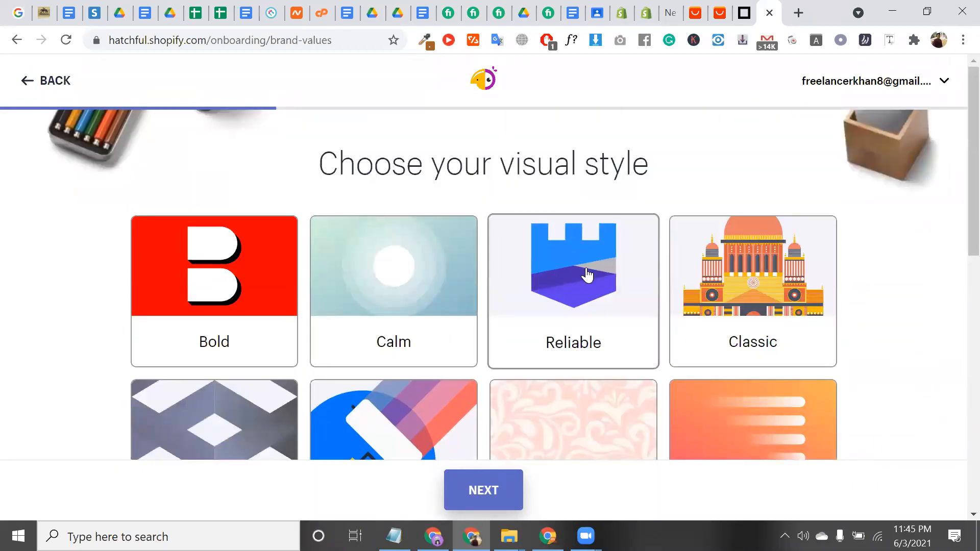
pyautogui.scroll(-4, 588, 276)
pyautogui.click(257, 256)
pyautogui.scroll(-3, 259, 257)
pyautogui.click(241, 327)
pyautogui.click(258, 317)
pyautogui.scroll(-2, 388, 353)
pyautogui.click(413, 361)
pyautogui.click(500, 501)
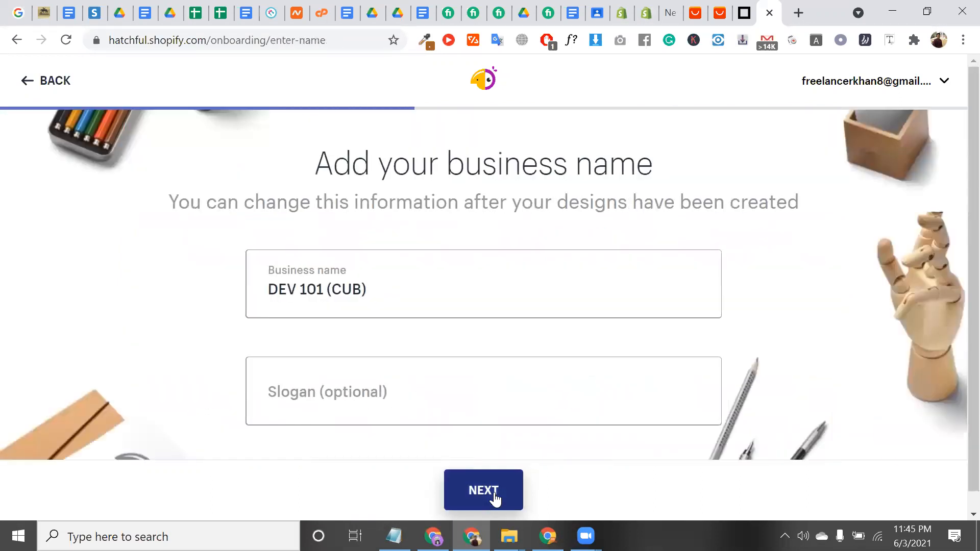
# Replace the existing business name with "Combo 91"
pyautogui.tripleClick(388, 289)
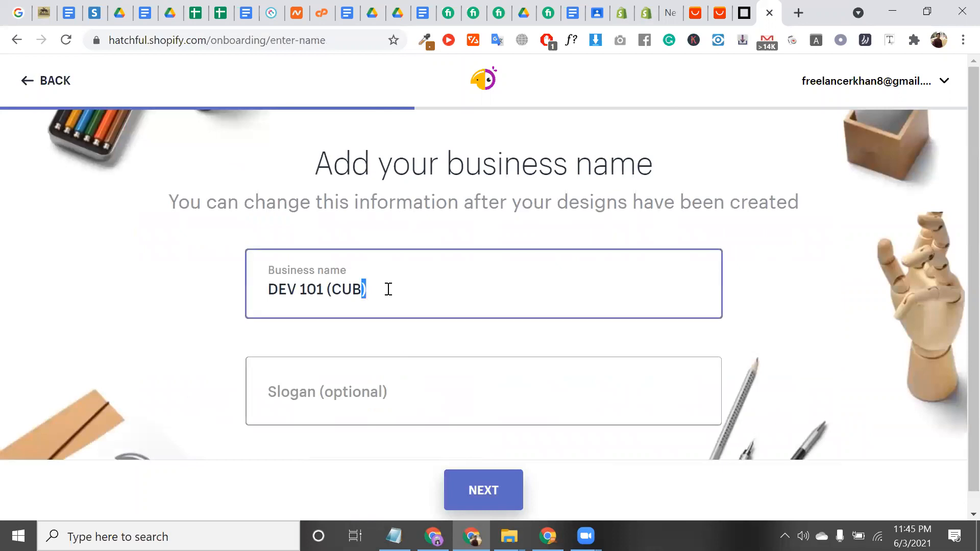
pyautogui.press('BackSpace')
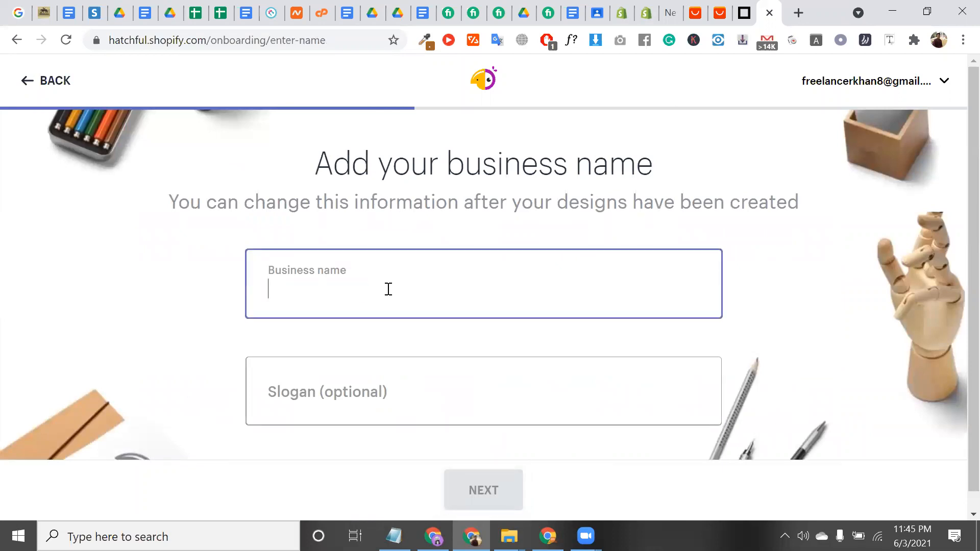
pyautogui.write('Cob')
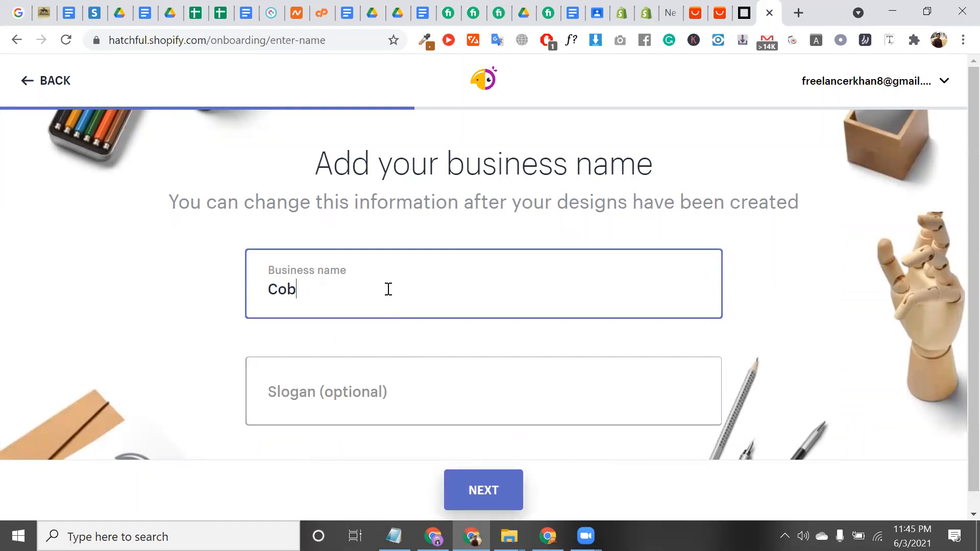
pyautogui.press('BackSpace')
pyautogui.write('mbo 91')
pyautogui.scroll(-1, 388, 289)
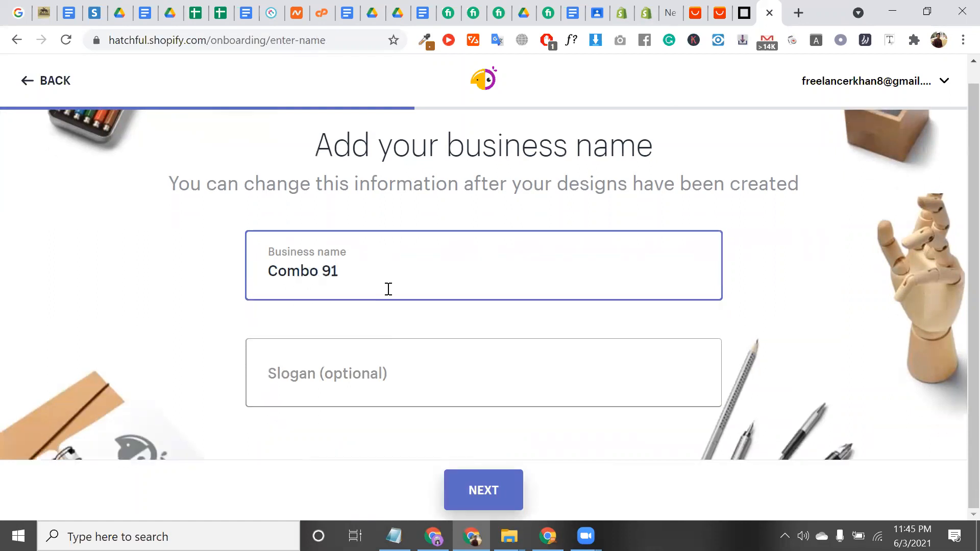
# Enter "Learn more" as the slogan and continue to the logo usage choices
pyautogui.click(360, 396)
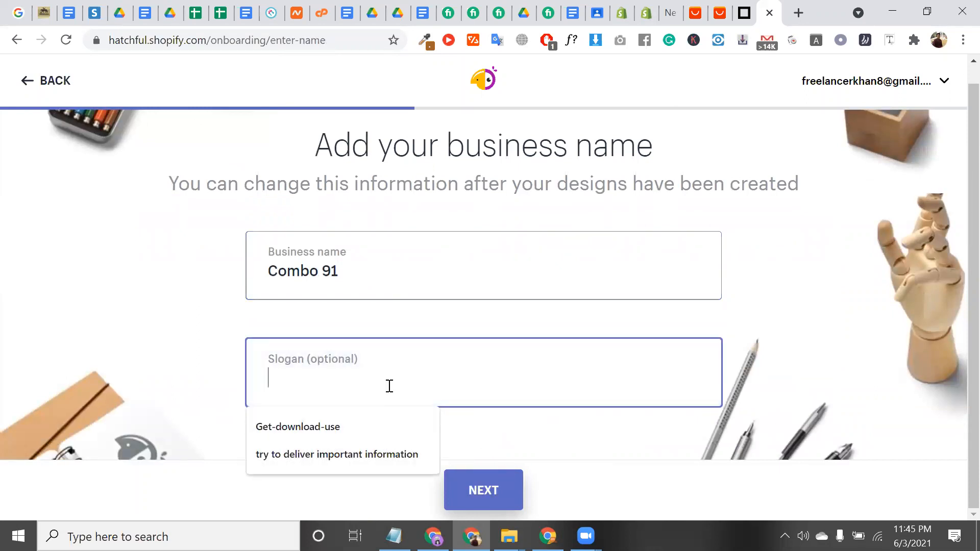
pyautogui.write('Lear')
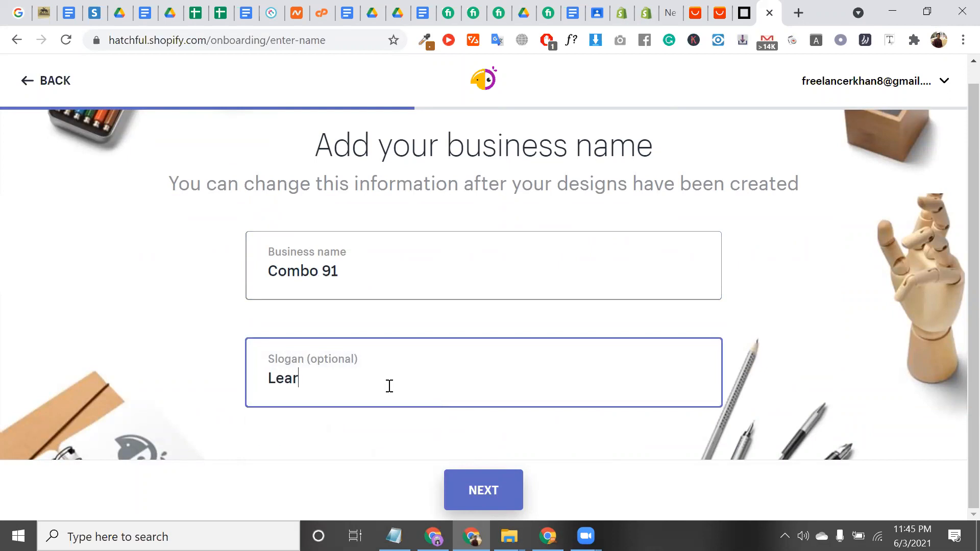
pyautogui.write('n more')
pyautogui.click(486, 488)
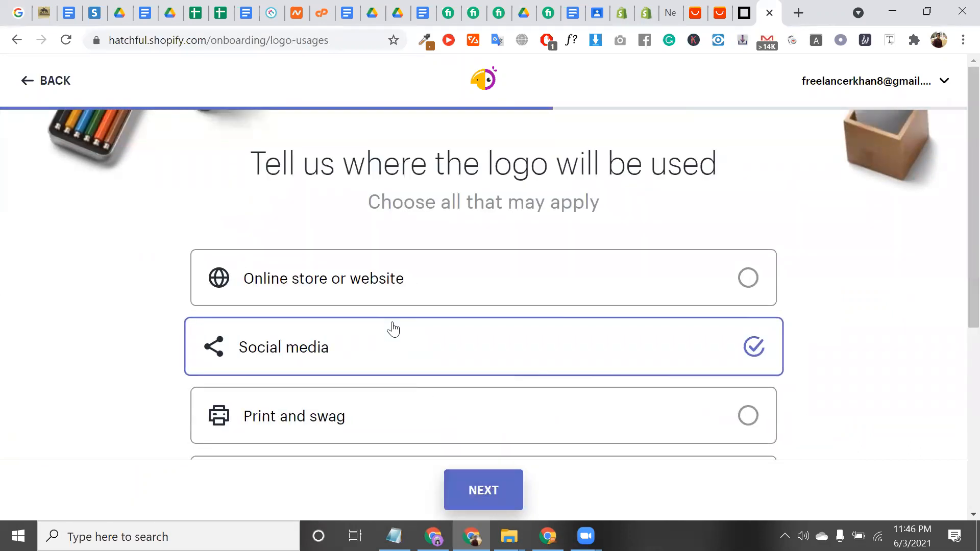
# Add Online store or website, Business cards and Print and swag as logo uses and generate the logo suggestions
pyautogui.scroll(-2, 392, 328)
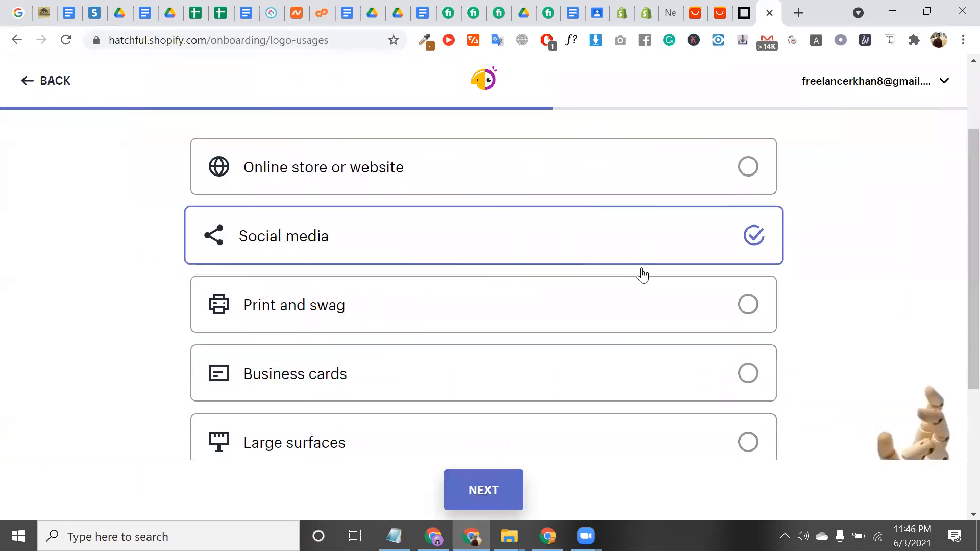
pyautogui.click(745, 172)
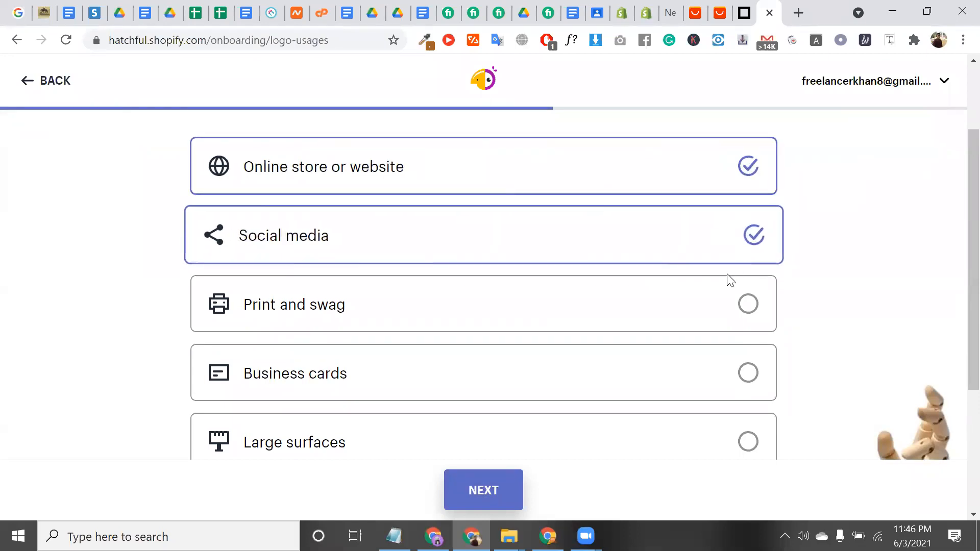
pyautogui.scroll(-1, 729, 279)
pyautogui.click(755, 323)
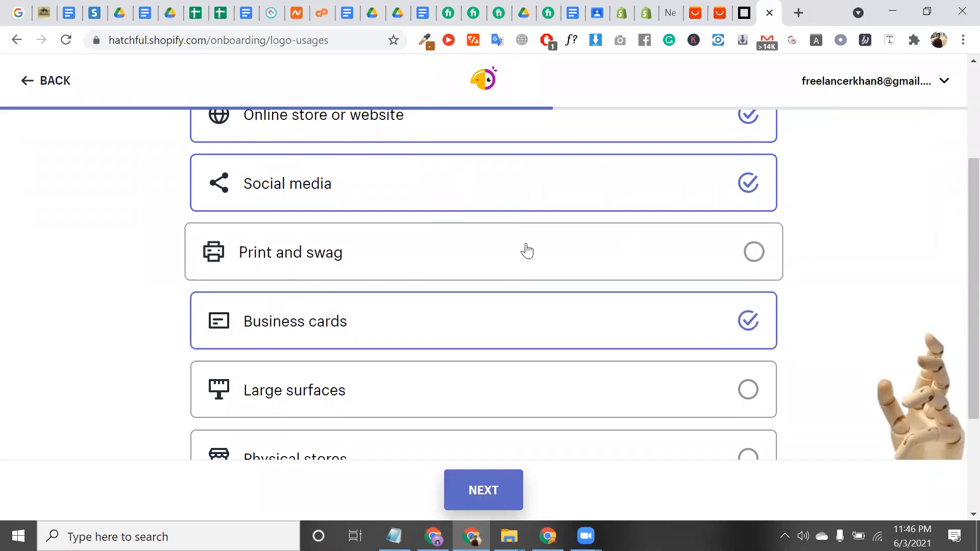
pyautogui.click(755, 255)
pyautogui.scroll(-3, 341, 308)
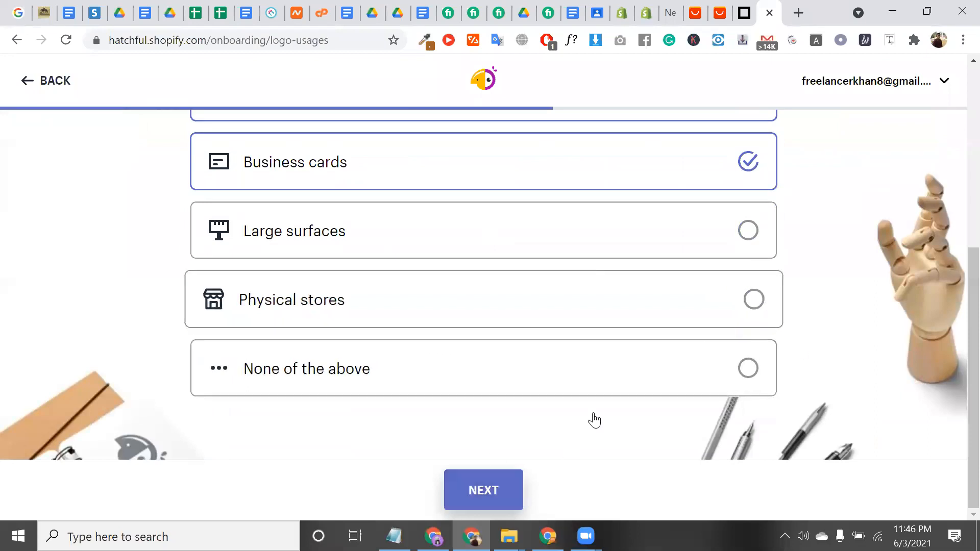
pyautogui.click(490, 498)
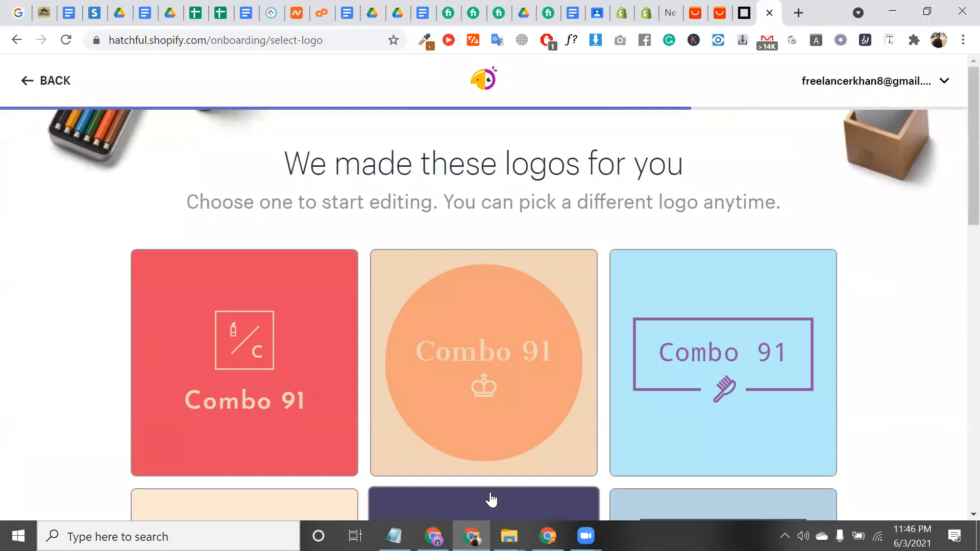
# Browse the suggested logos and choose the white one with the letter C in a dark square for editing
pyautogui.scroll(-7, 491, 500)
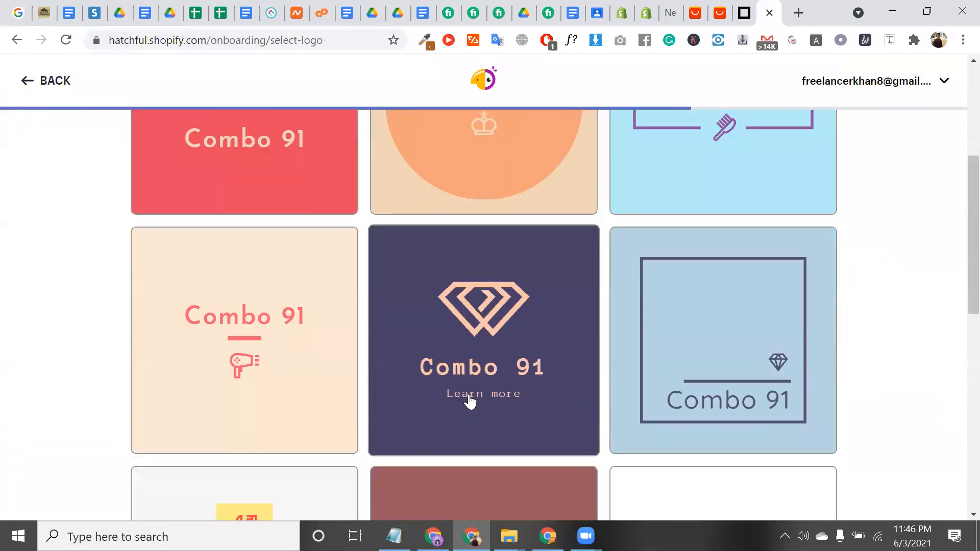
pyautogui.scroll(-10, 476, 372)
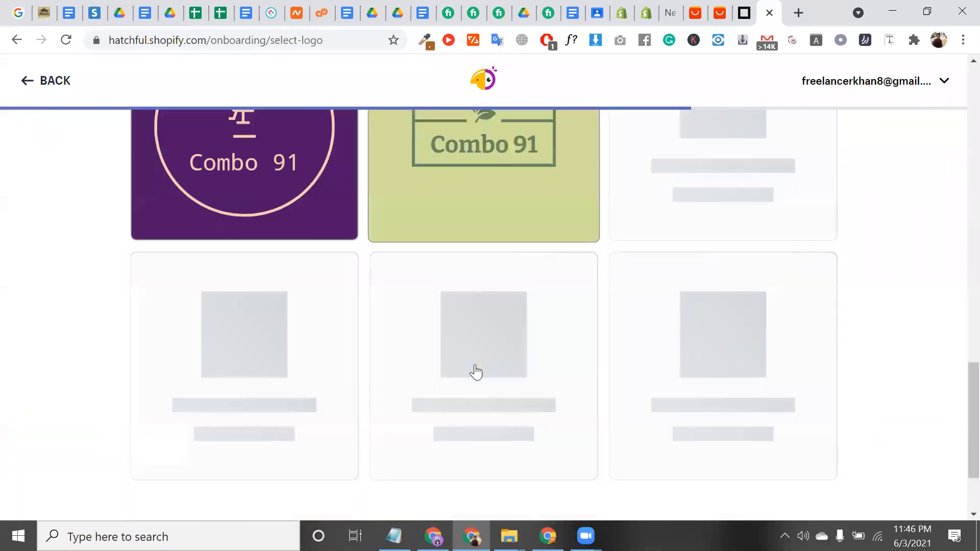
pyautogui.scroll(2, 574, 407)
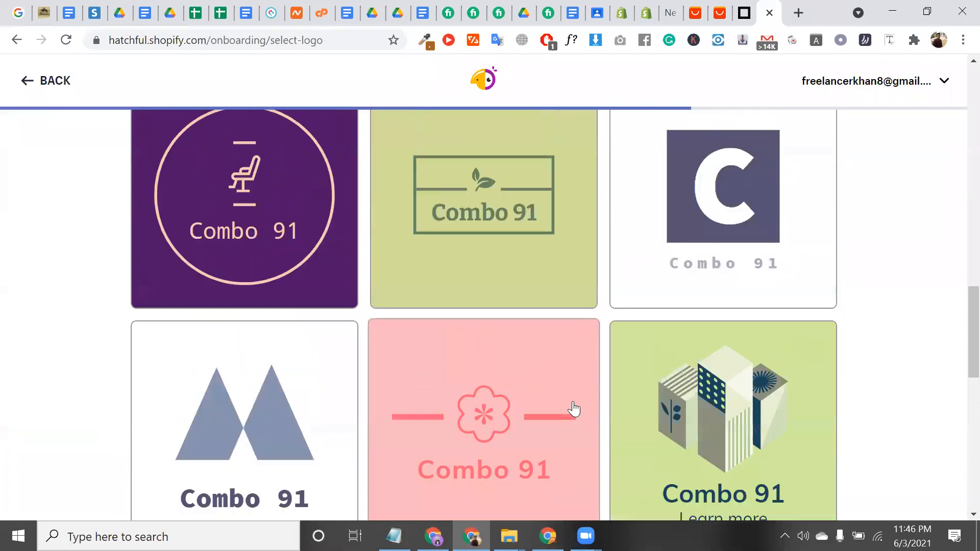
pyautogui.click(746, 238)
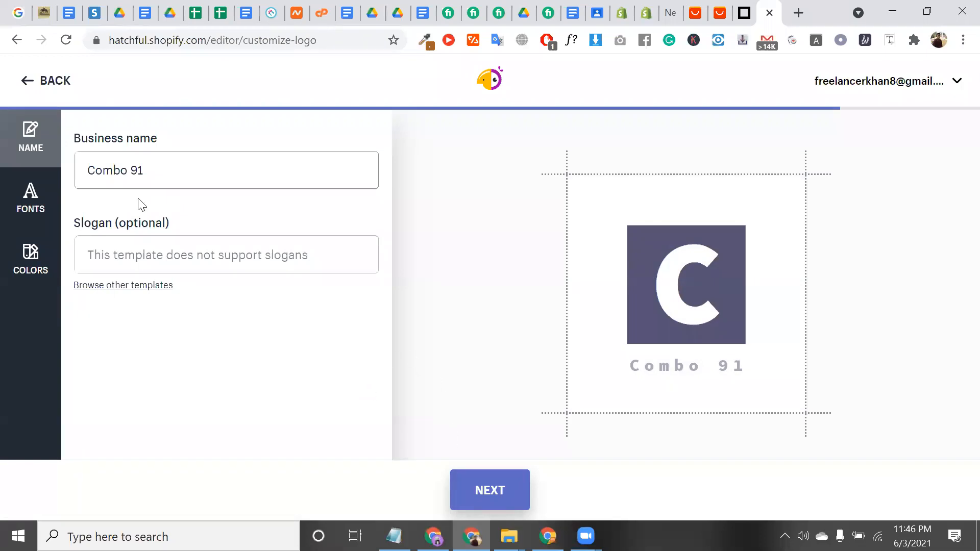
# Browse the font variations for the Combo 91 logo and apply the bold monospaced one with the narrow, rounded C
pyautogui.tripleClick(147, 163)
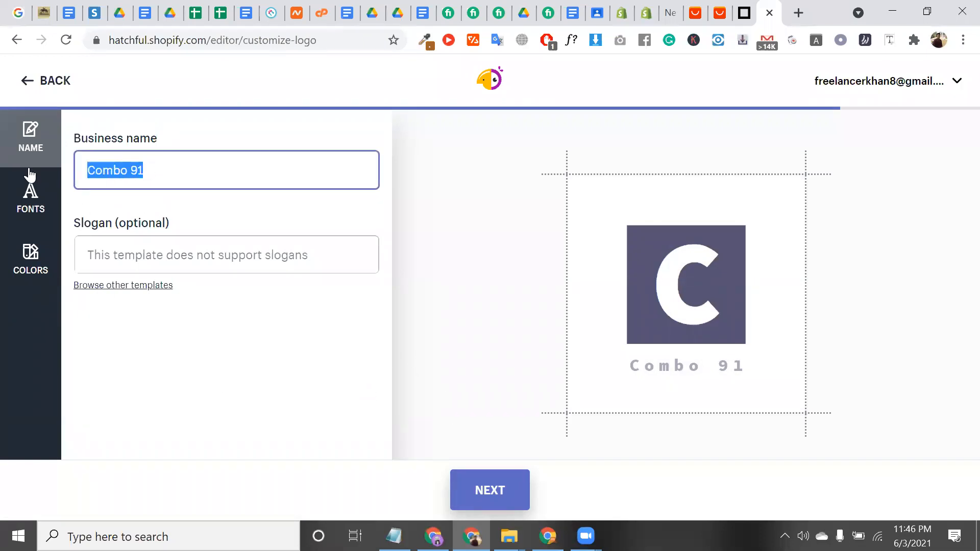
pyautogui.click(30, 194)
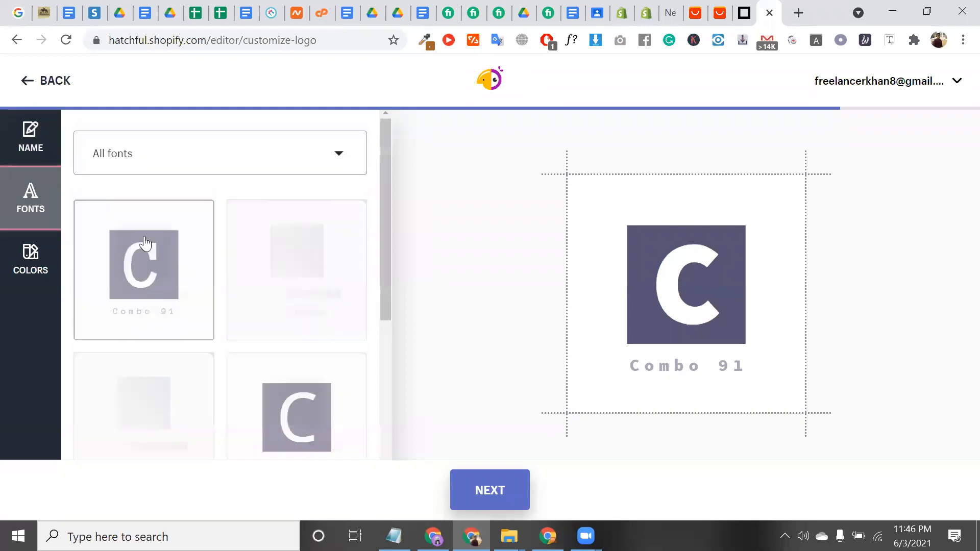
pyautogui.scroll(-5, 251, 329)
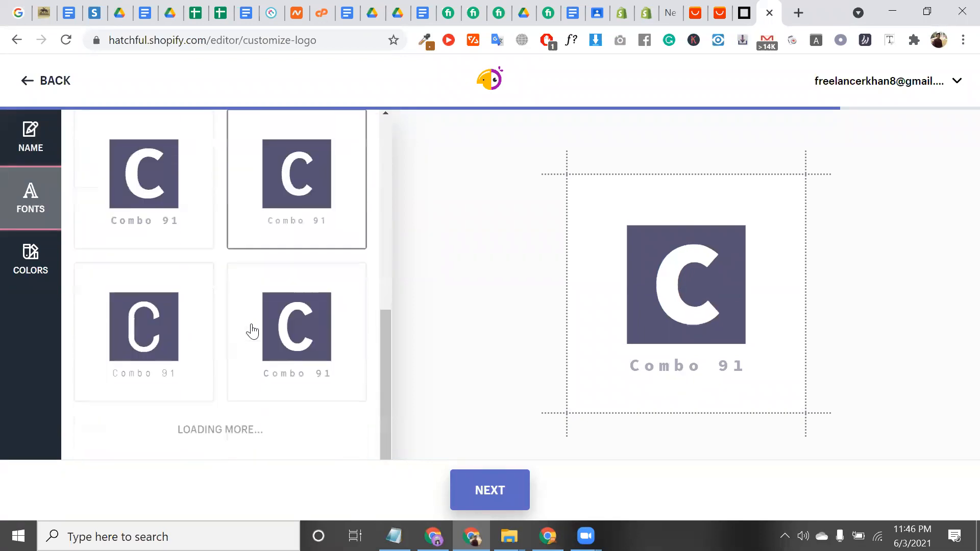
pyautogui.scroll(-4, 179, 334)
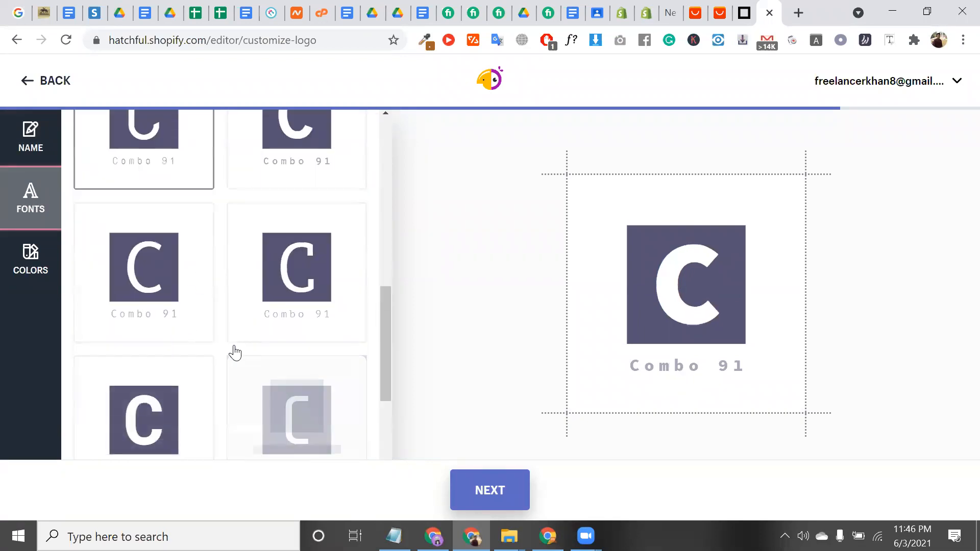
pyautogui.scroll(-3, 193, 383)
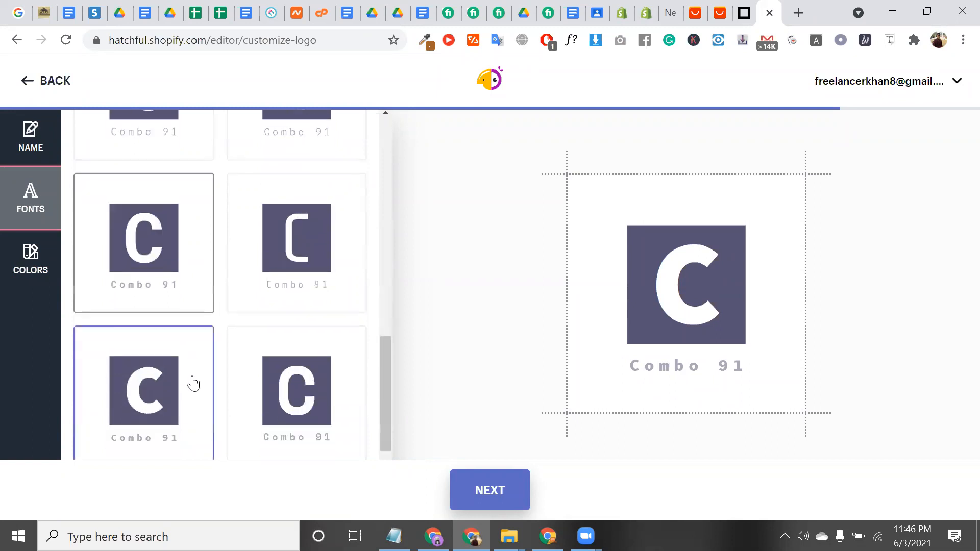
pyautogui.click(165, 264)
pyautogui.click(319, 428)
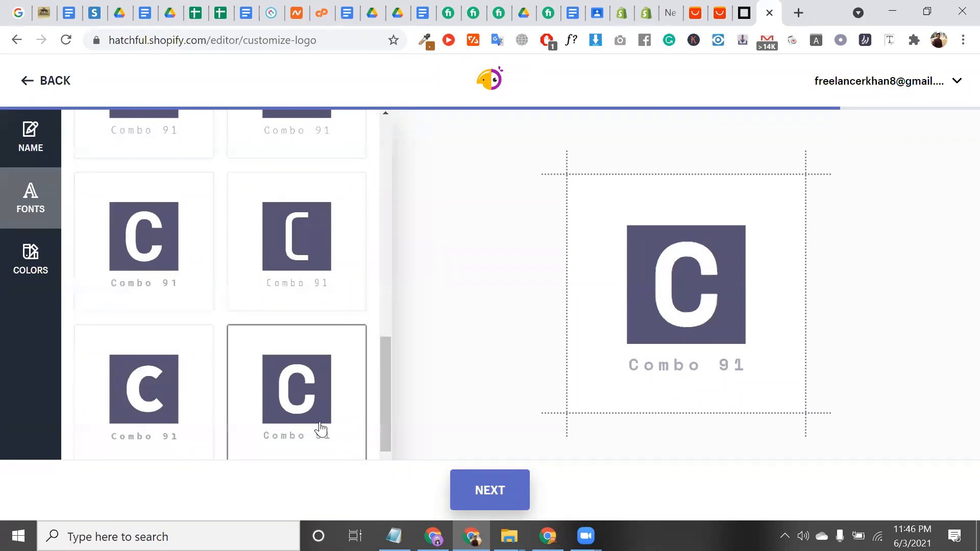
# Apply the deep indigo color variation with a white C to the logo and continue to the download preview
pyautogui.click(38, 276)
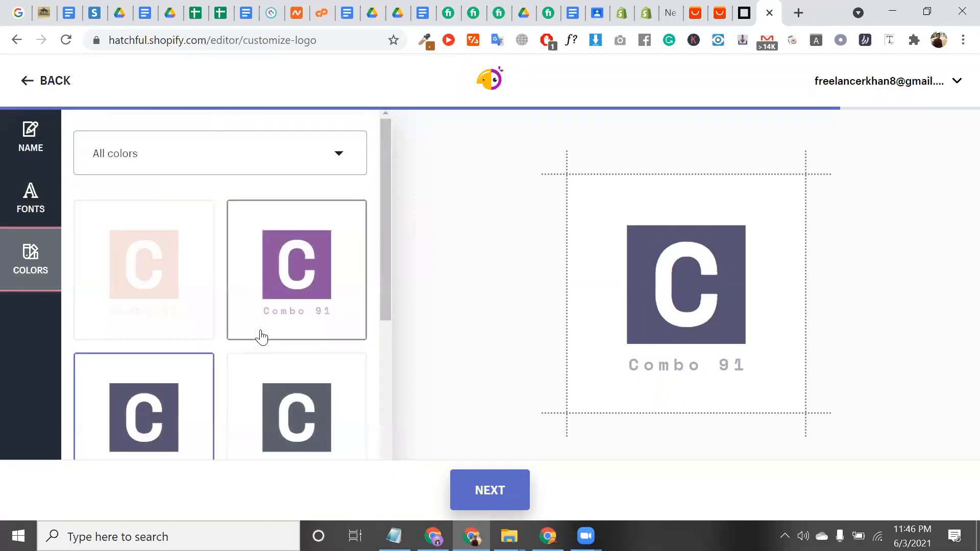
pyautogui.scroll(-2, 261, 337)
pyautogui.click(267, 180)
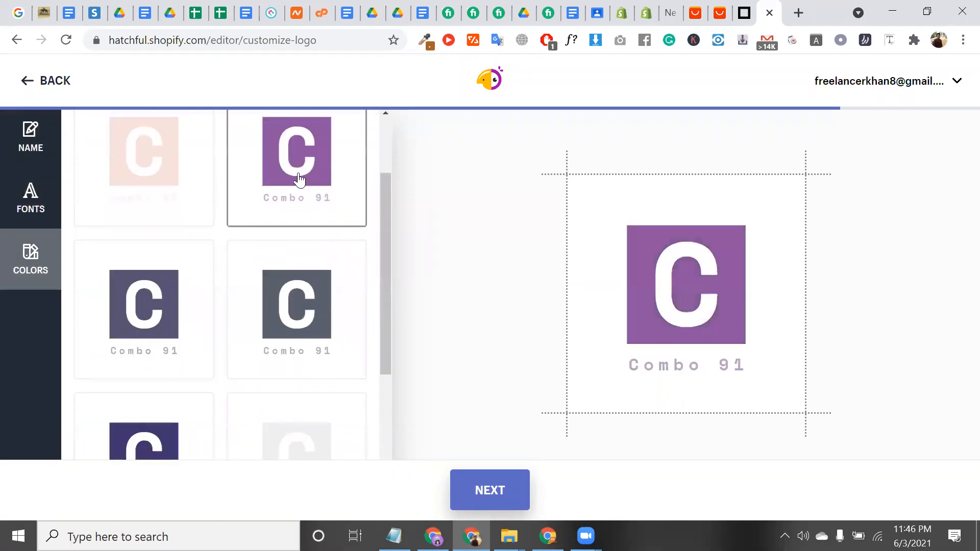
pyautogui.scroll(-4, 314, 331)
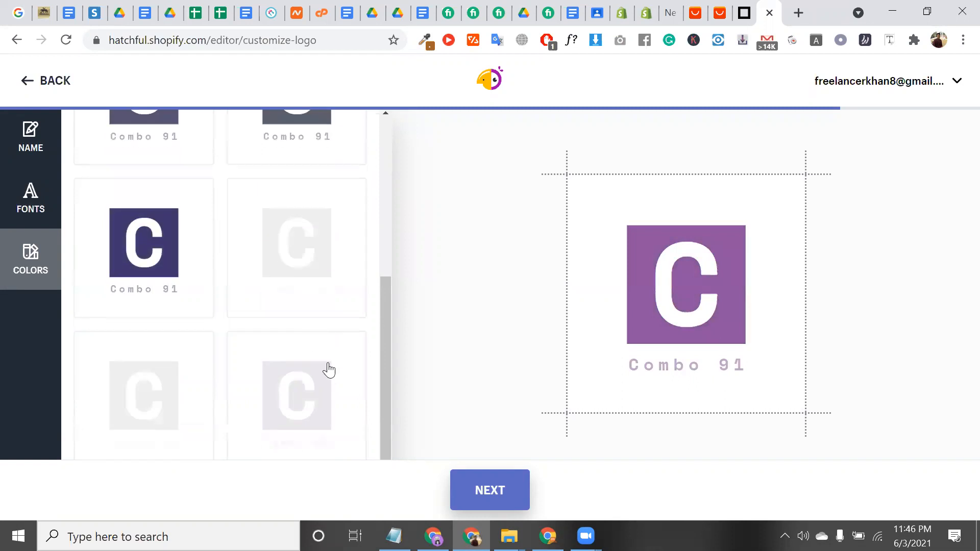
pyautogui.click(179, 253)
pyautogui.click(506, 497)
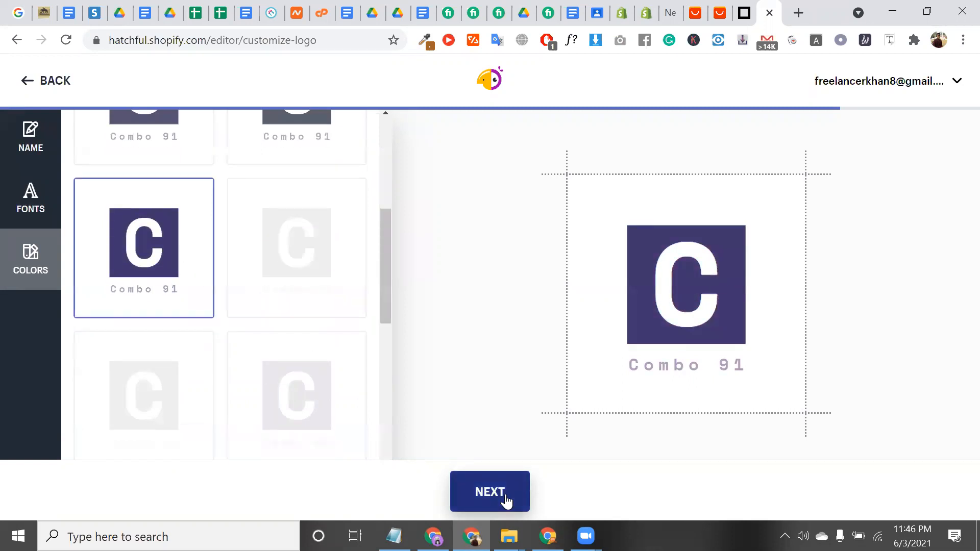
# Review the items included in the logo package, such as the favicon and social media images, and download the logo
pyautogui.scroll(-5, 278, 411)
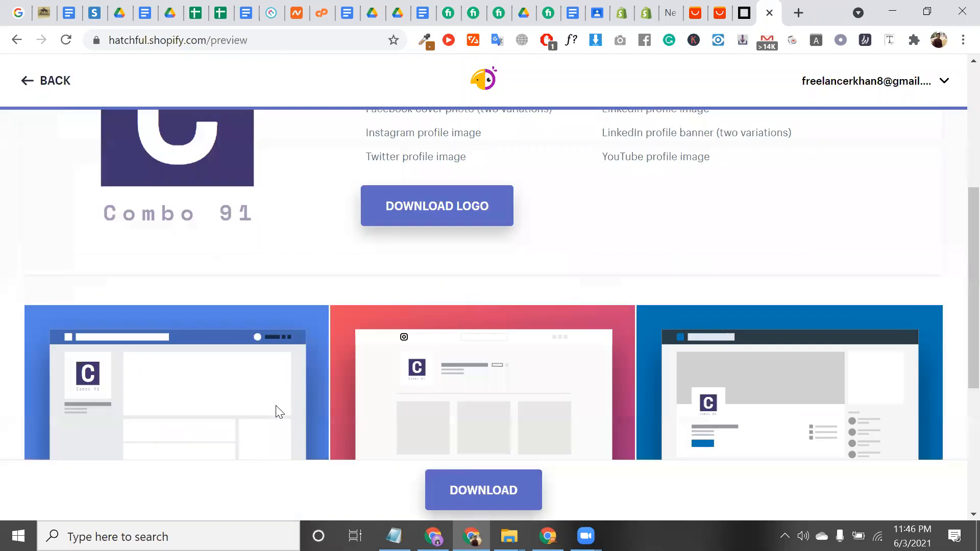
pyautogui.scroll(4, 480, 317)
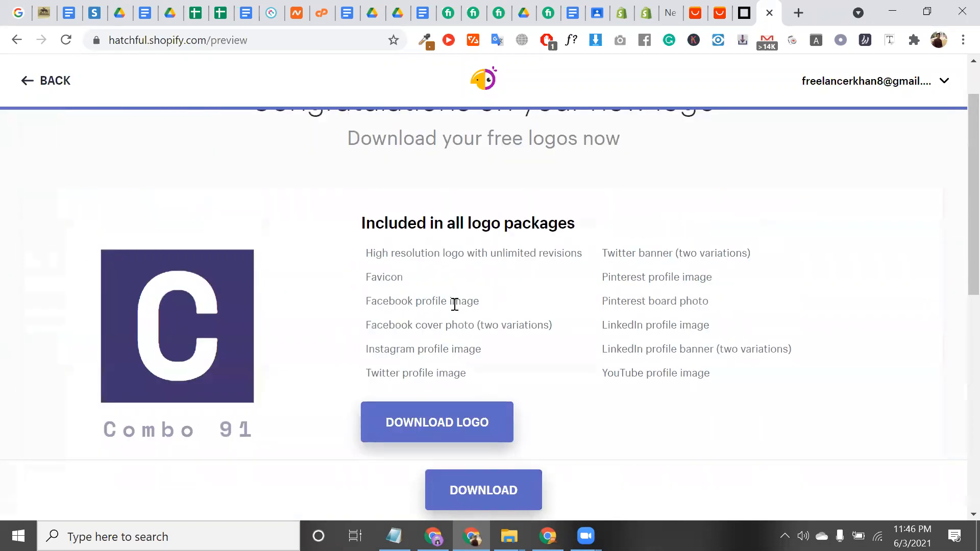
pyautogui.doubleClick(414, 254)
pyautogui.click(414, 254)
pyautogui.click(414, 254)
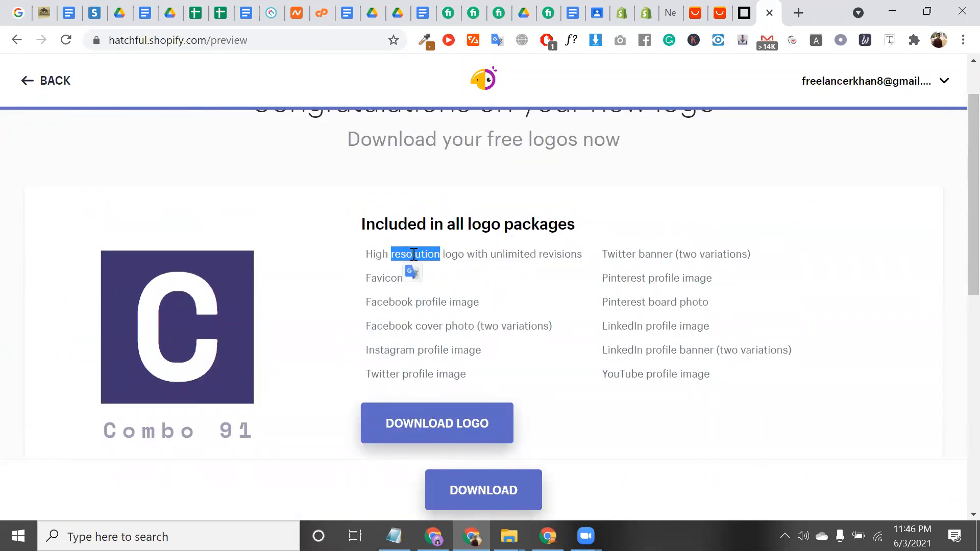
pyautogui.click(441, 253)
pyautogui.doubleClick(385, 277)
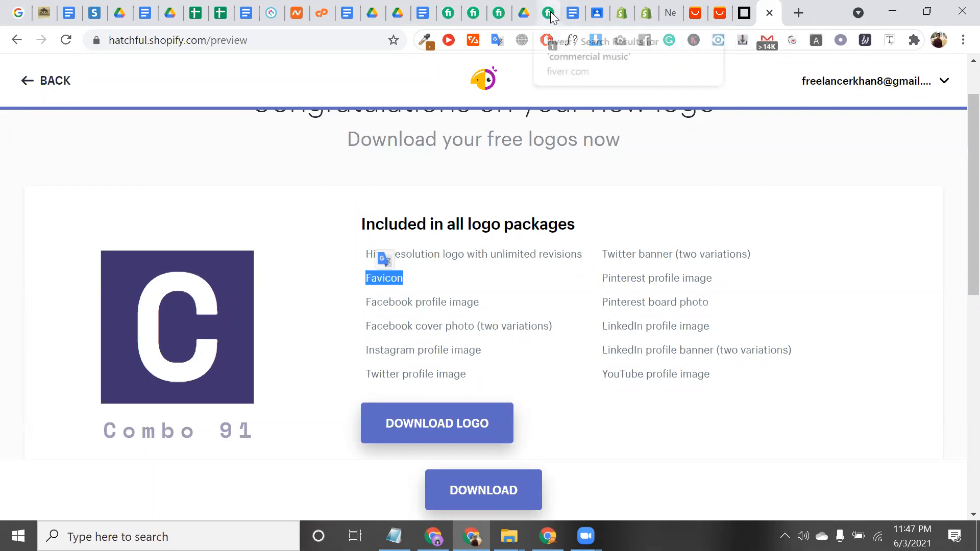
pyautogui.tripleClick(392, 305)
pyautogui.click(392, 305)
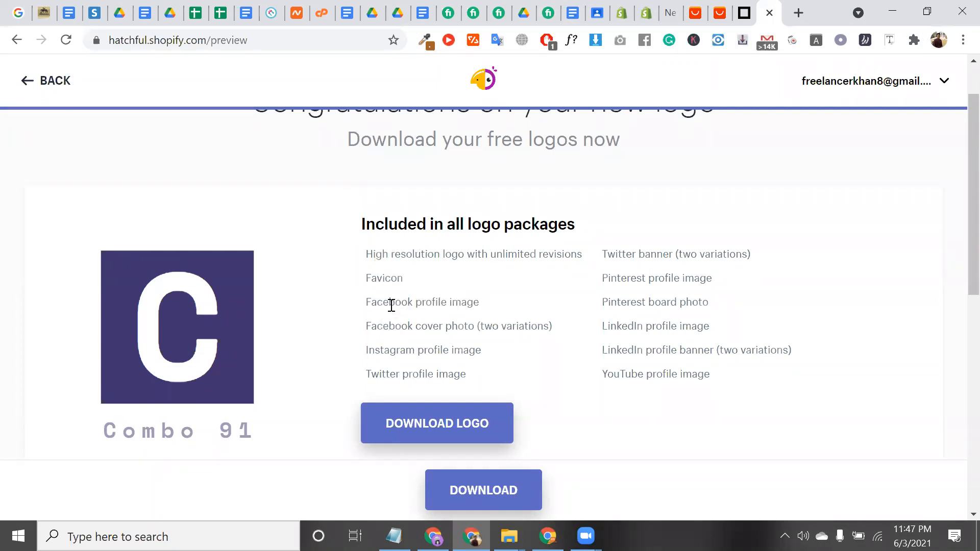
pyautogui.tripleClick(411, 334)
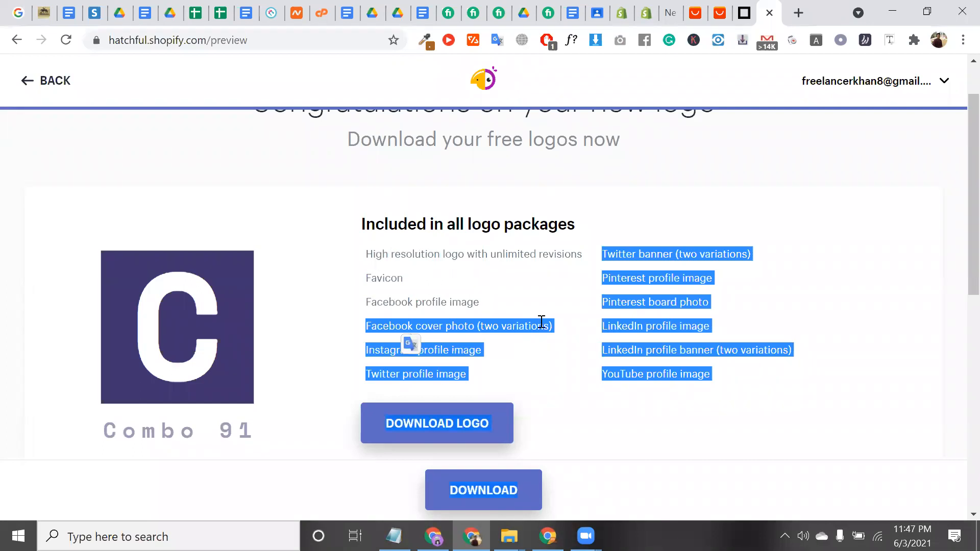
pyautogui.doubleClick(542, 323)
pyautogui.scroll(-2, 540, 325)
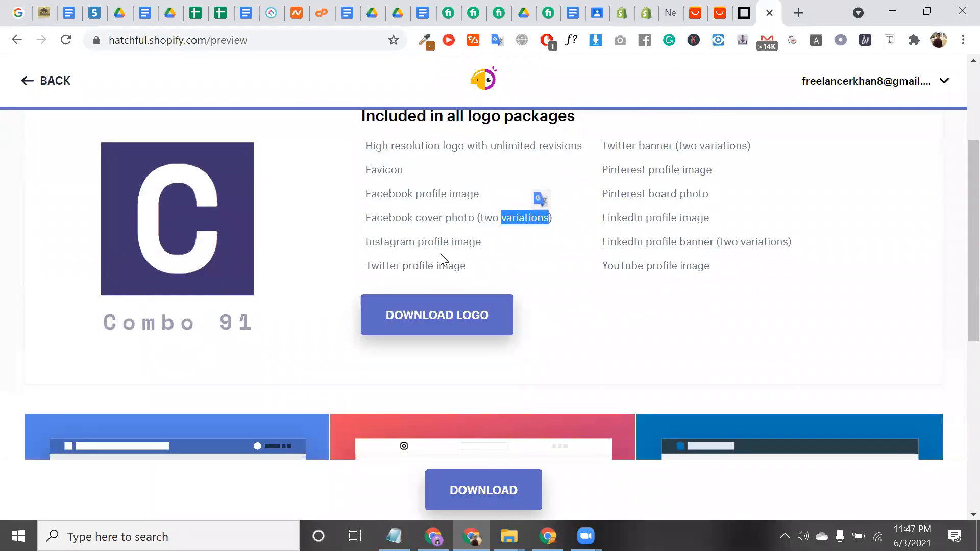
pyautogui.doubleClick(435, 250)
pyautogui.click(466, 269)
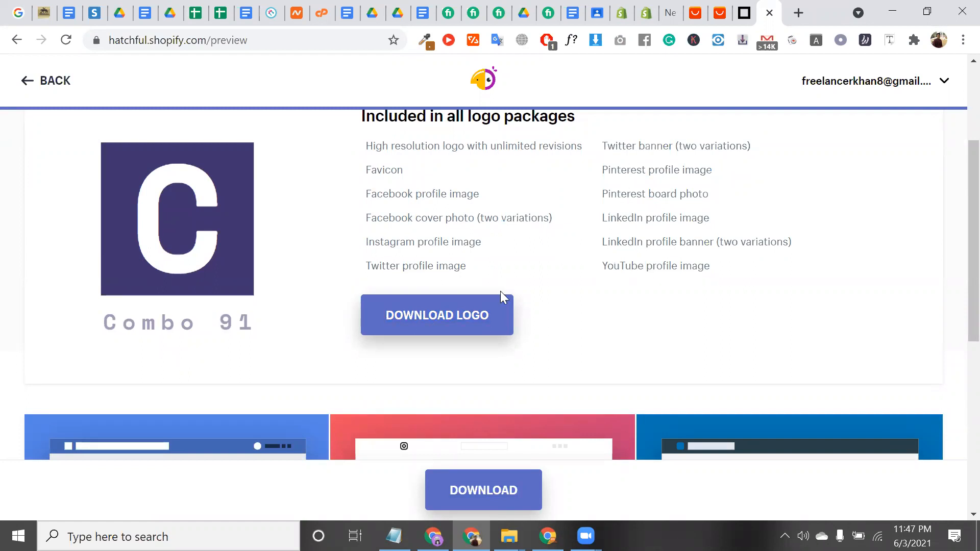
pyautogui.click(474, 318)
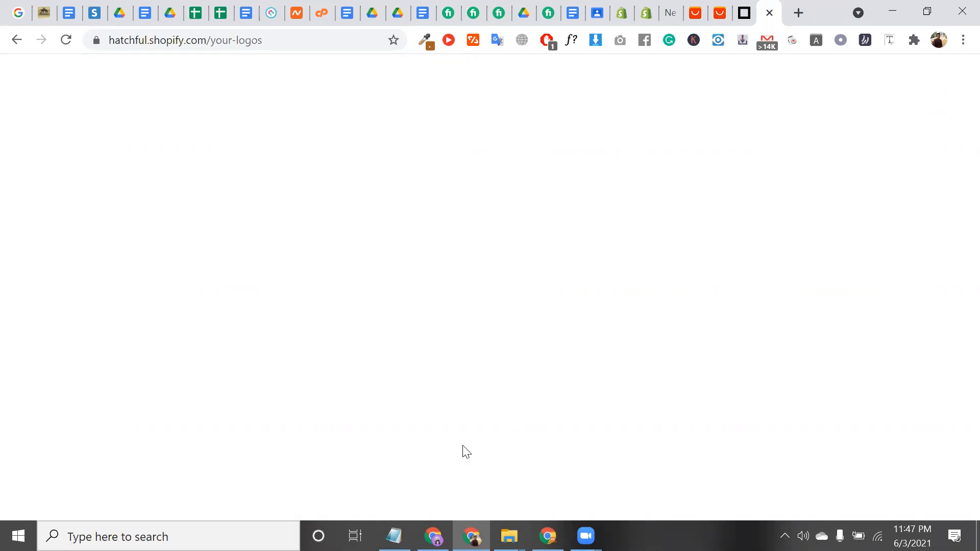
# Switch to Notepad and go over the "Shopify eCommerce Store Done For You" list through item 5, Custom Graphics Branding & Logo
pyautogui.click(394, 536)
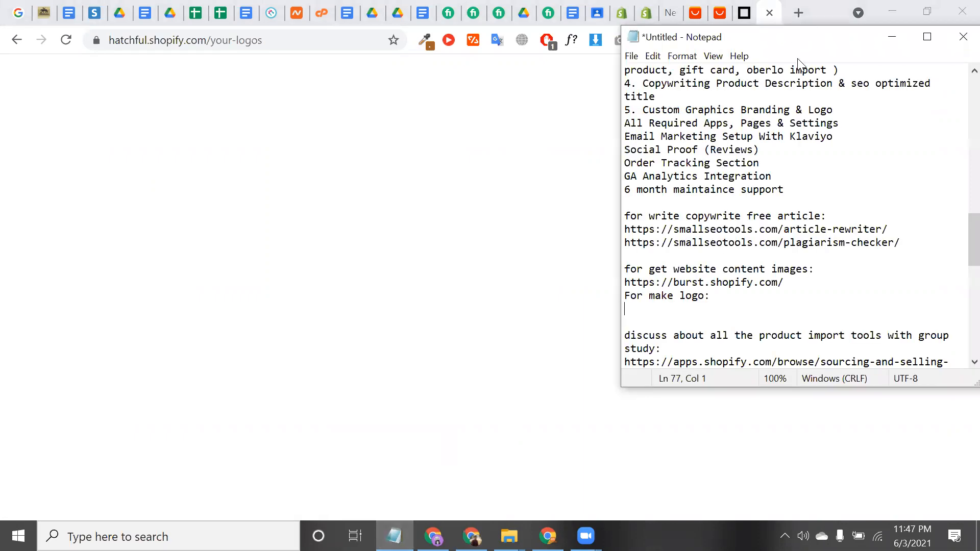
pyautogui.click(643, 109)
pyautogui.click(791, 110)
pyautogui.click(828, 105)
pyautogui.click(624, 123)
pyautogui.scroll(1, 837, 109)
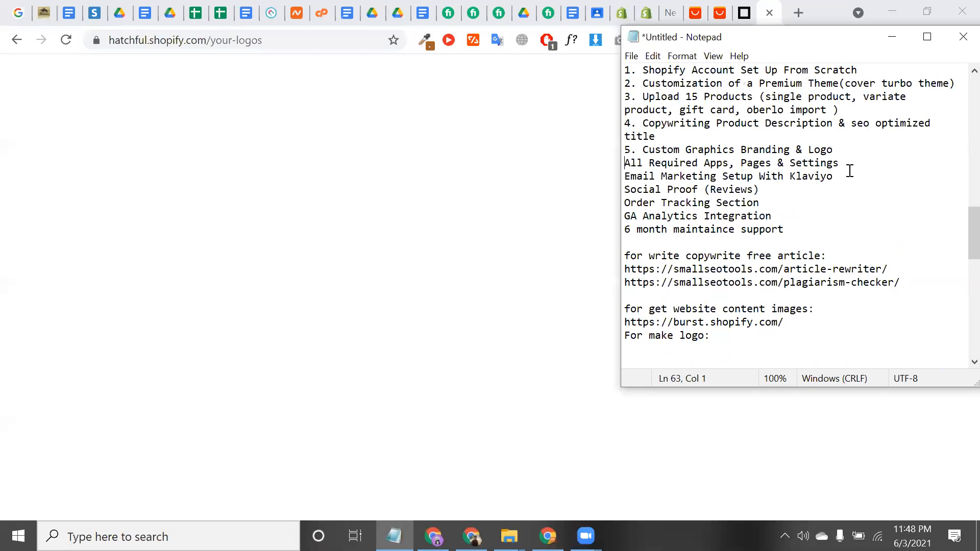
pyautogui.moveTo(838, 149); pyautogui.dragTo(685, 239)
pyautogui.scroll(3, 624, 280)
pyautogui.scroll(-1, 626, 280)
pyautogui.scroll(-4, 685, 239)
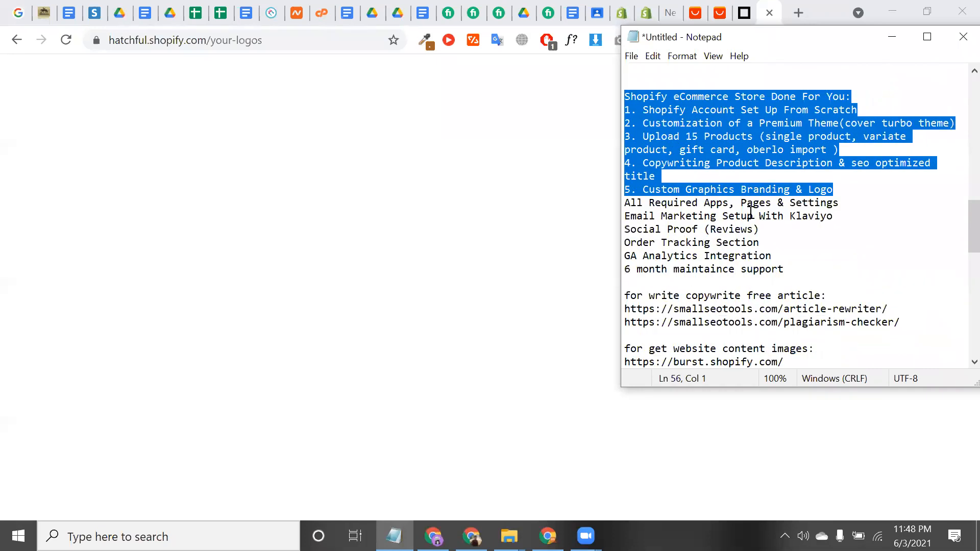
# Number the "All Required Apps, Pages & Settings" line as item 6
pyautogui.click(627, 205)
pyautogui.write('6.')
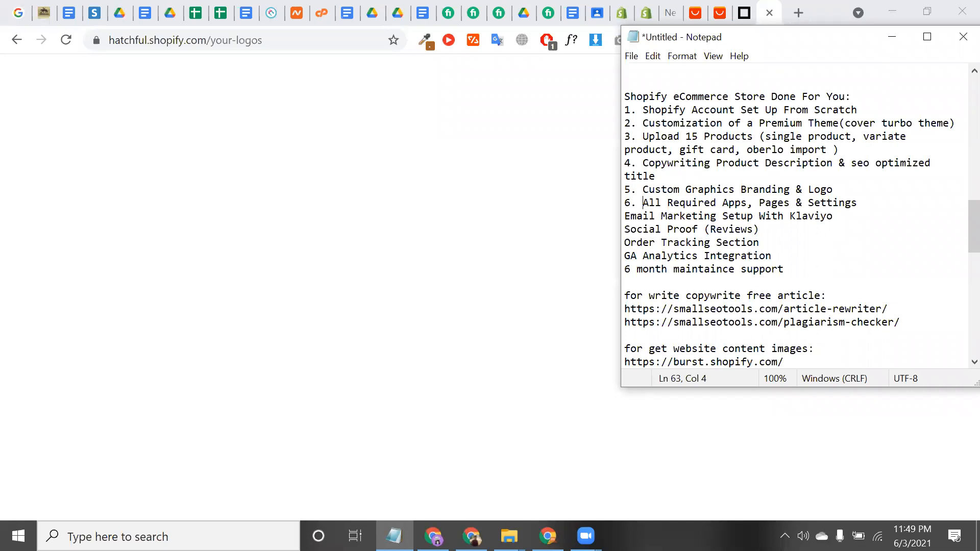
# Examine the apps, pages and settings parts of item 6 by highlighting its words
pyautogui.doubleClick(680, 204)
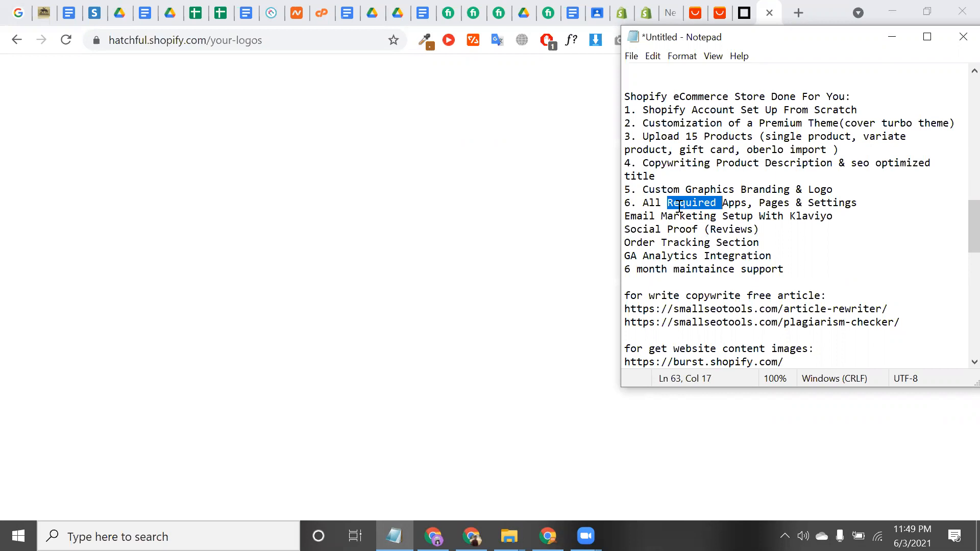
pyautogui.doubleClick(774, 205)
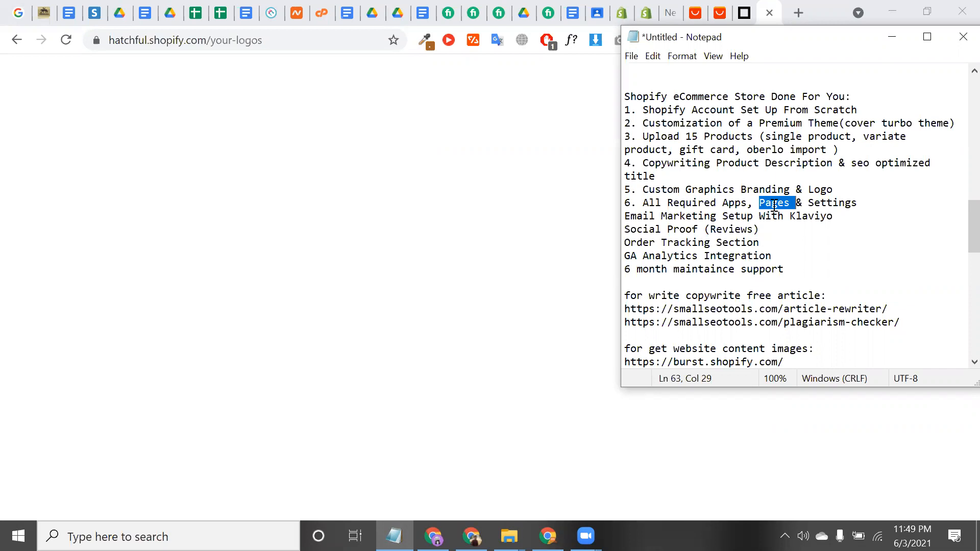
pyautogui.click(786, 207)
pyautogui.click(787, 207)
pyautogui.doubleClick(790, 201)
pyautogui.click(808, 203)
pyautogui.click(801, 202)
pyautogui.moveTo(802, 203); pyautogui.dragTo(640, 203)
pyautogui.click(851, 204)
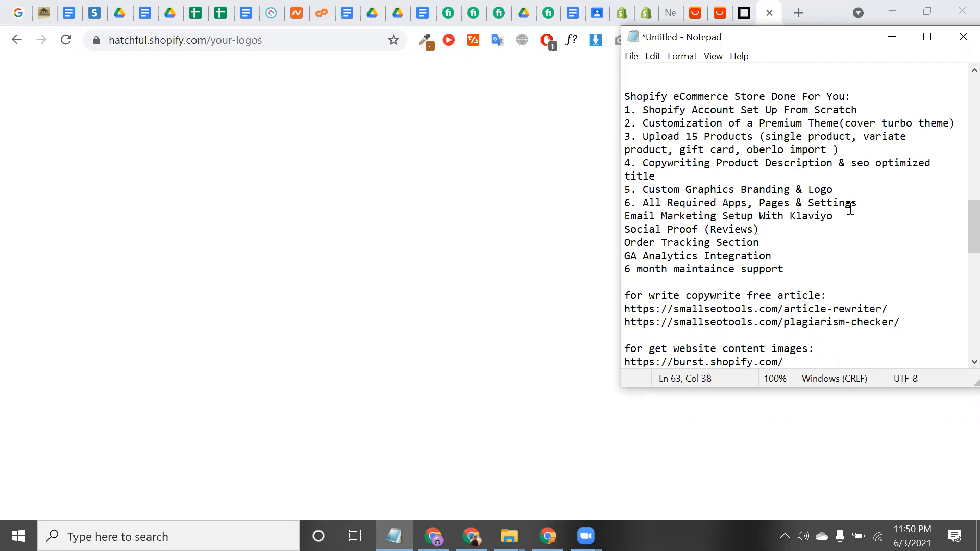
pyautogui.doubleClick(851, 205)
pyautogui.click(877, 200)
# Number the "Email Marketing Setup With Klaviyo" line as item 7 and highlight its text
pyautogui.click(627, 215)
pyautogui.write('7.')
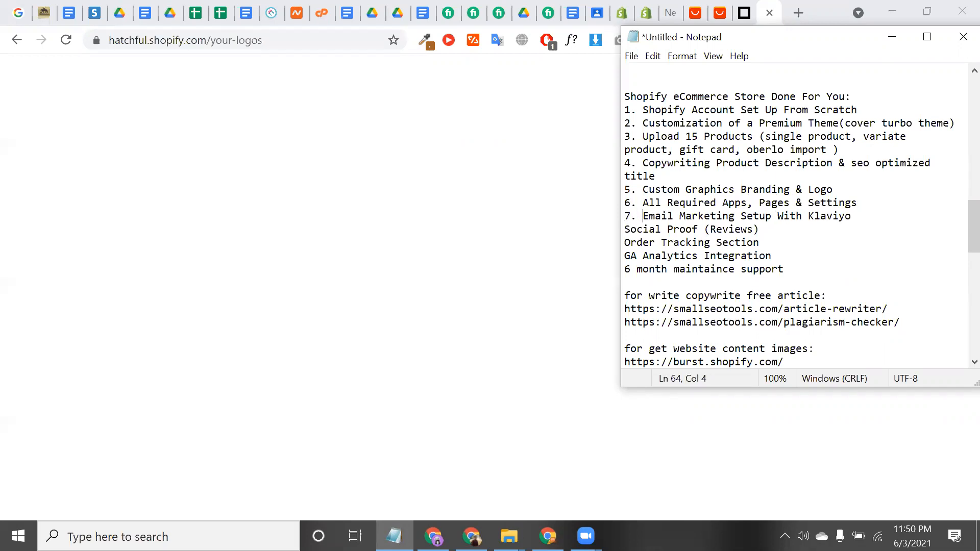
pyautogui.moveTo(642, 217); pyautogui.dragTo(847, 216)
pyautogui.click(848, 217)
# Start a new line numbered "8." below the Klaviyo email marketing item
pyautogui.click(856, 221)
pyautogui.press('Return')
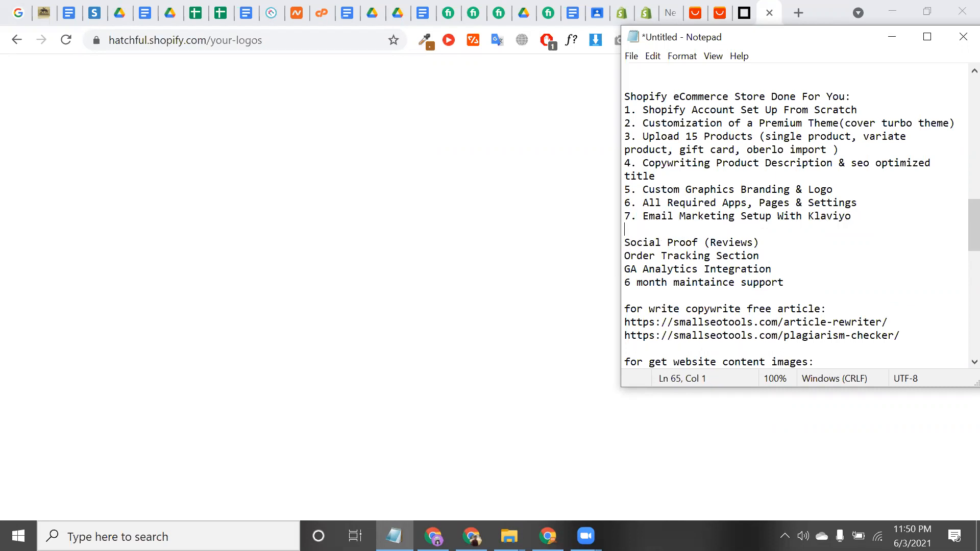
pyautogui.write('8. ')
pyautogui.write('social ')
pyautogui.write('media')
pyautogui.write(',')
pyautogui.press('BackSpace')
pyautogui.press('BackSpace')
pyautogui.press('BackSpace')
pyautogui.press('BackSpace')
pyautogui.press('BackSpace')
pyautogui.press('BackSpace')
pyautogui.press('BackSpace')
pyautogui.press('BackSpace')
pyautogui.press('BackSpace')
pyautogui.press('BackSpace')
pyautogui.press('BackSpace')
pyautogui.press('BackSpace')
pyautogui.press('BackSpace')
pyautogui.press('BackSpace')
pyautogui.press('BackSpace')
# Enter "all about marketing" as the text of item 8
pyautogui.write('all o')
pyautogui.press('BackSpace')
pyautogui.write('about markeit')
pyautogui.press('BackSpace')
pyautogui.press('BackSpace')
pyautogui.write('ting')
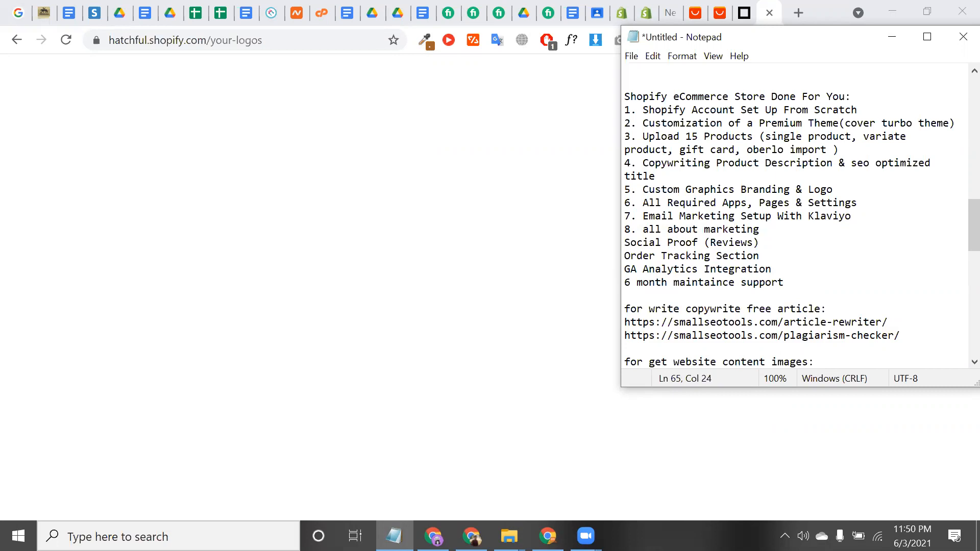
# Highlight the two marketing items and number the "Social Proof (Reviews)" line as item 9
pyautogui.moveTo(766, 230)
pyautogui.mouseDown()
pyautogui.moveTo(627, 219)
pyautogui.moveTo(768, 231)
pyautogui.mouseUp()
pyautogui.click(627, 218)
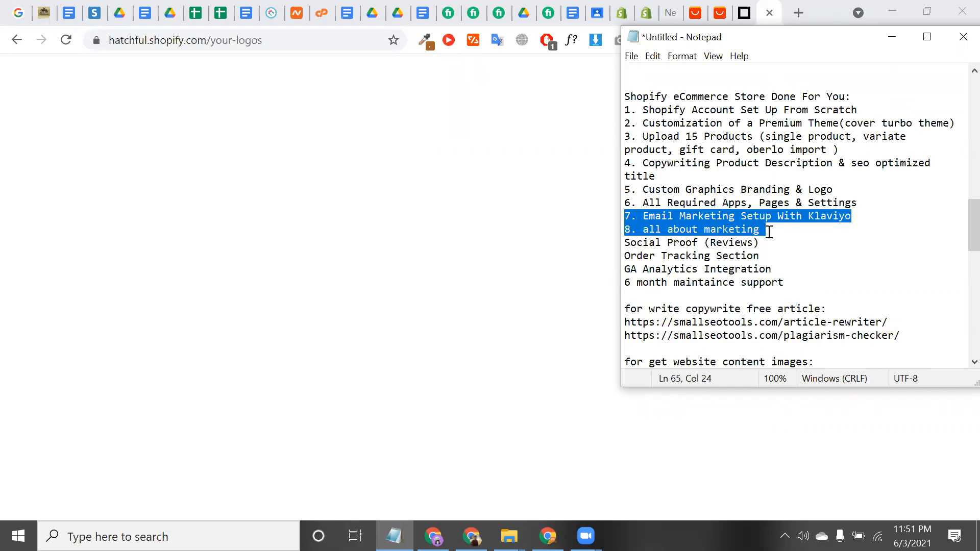
pyautogui.click(627, 243)
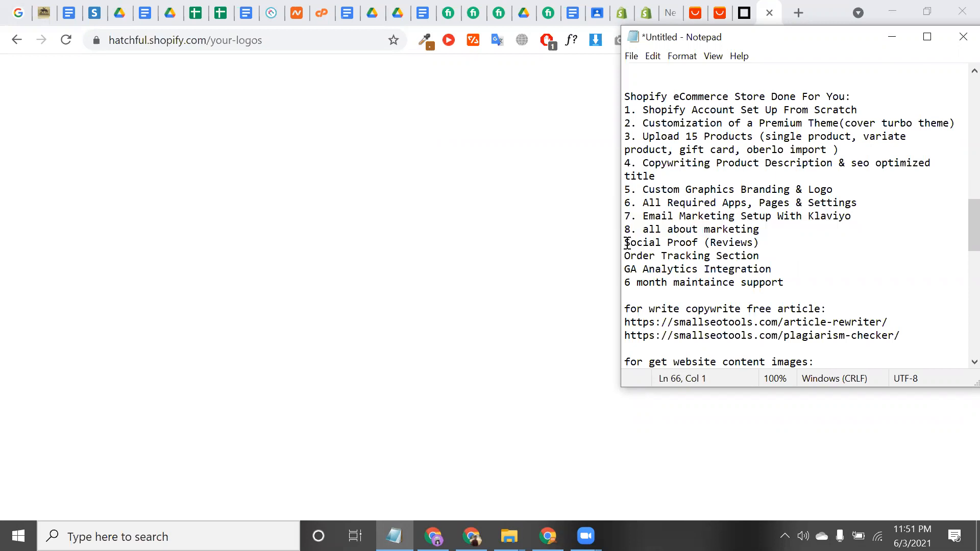
pyautogui.write('9.')
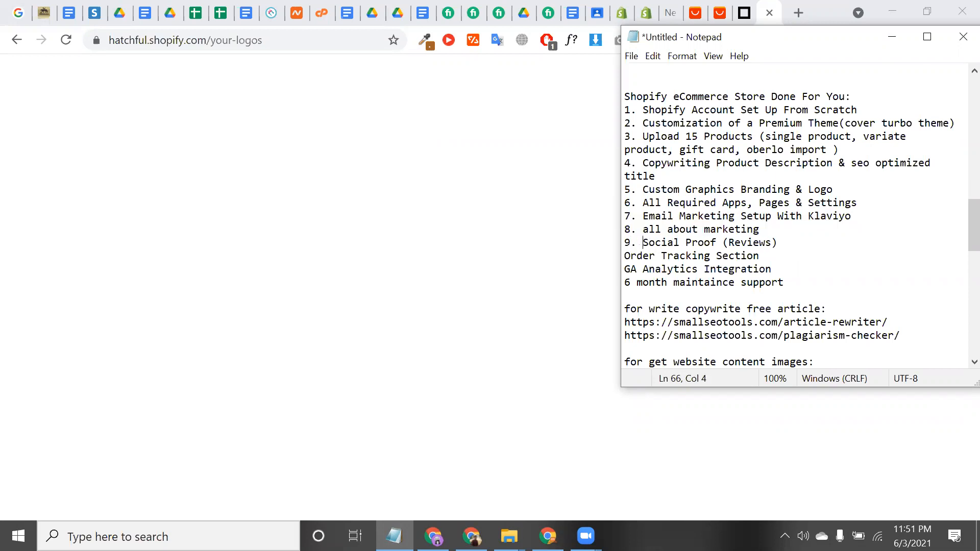
# Insert the heading "marketing class:" above item 7, with a blank line separating it from item 6
pyautogui.moveTo(778, 243); pyautogui.dragTo(623, 212)
pyautogui.click(623, 212)
pyautogui.click(871, 206)
pyautogui.press('Return')
pyautogui.write('m')
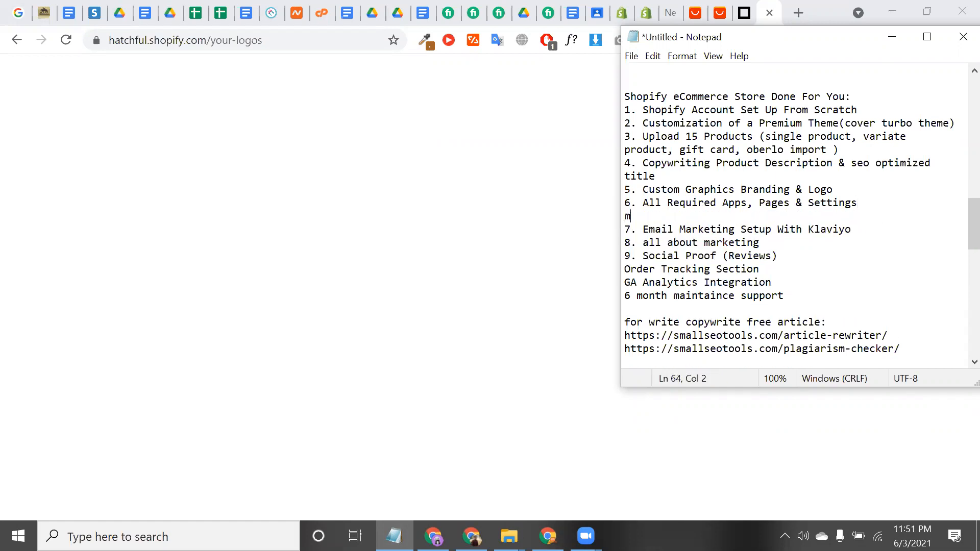
pyautogui.write('arketing class:')
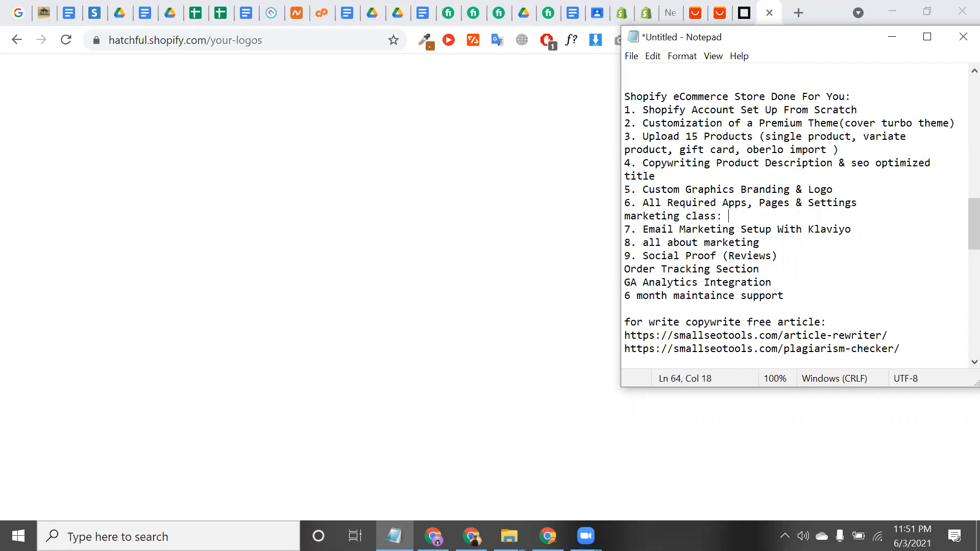
pyautogui.click(870, 204)
pyautogui.press('Return')
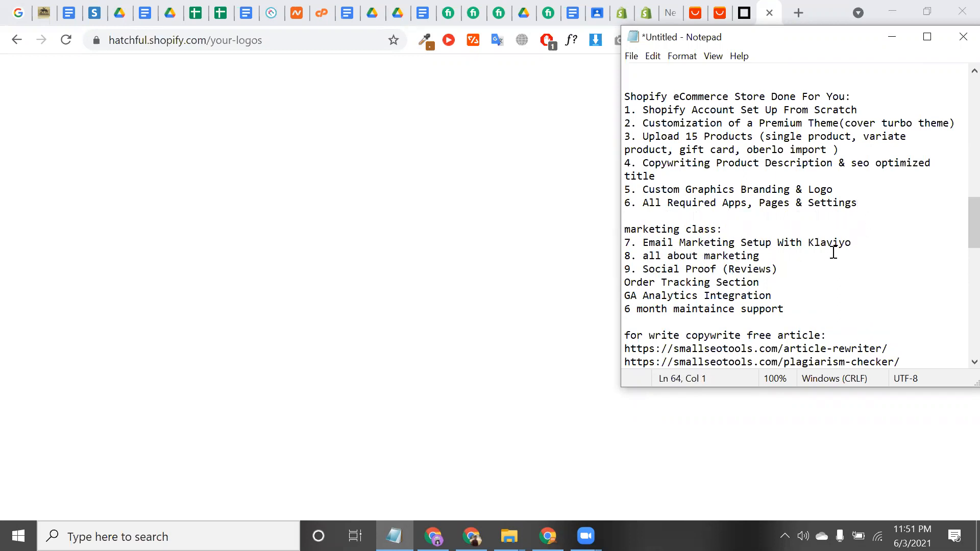
# Insert an empty line below item 9, "Social Proof (Reviews)"
pyautogui.click(791, 274)
pyautogui.press('Return')
pyautogui.click(635, 291)
pyautogui.write('10')
pyautogui.press('BackSpace')
pyautogui.press('BackSpace')
pyautogui.press('BackSpace')
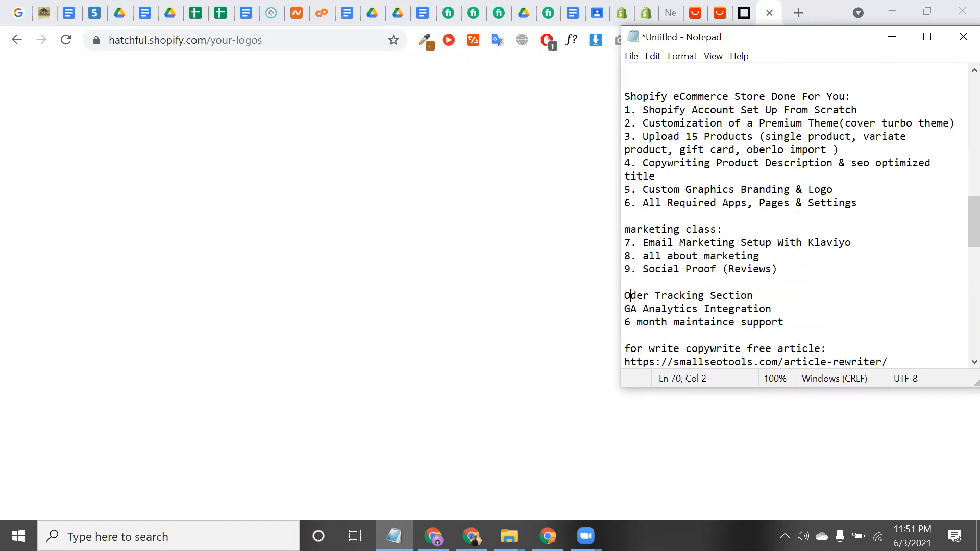
pyautogui.write('r')
# Enter "order fullfillment:" on the empty line above "Order Tracking Section"
pyautogui.click(637, 284)
pyautogui.write('order')
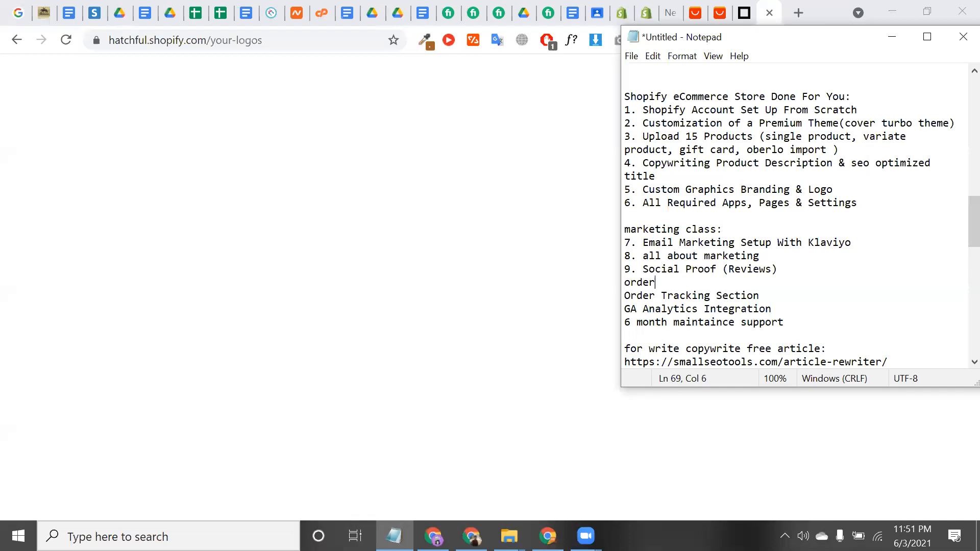
pyautogui.write(' fulli')
pyautogui.press('BackSpace')
pyautogui.write('i')
pyautogui.press('BackSpace')
pyautogui.write('fillment:')
# Number the "order fullfillment:" line as 10 and the "Order Tracking Section" line as 11
pyautogui.click(625, 296)
pyautogui.click(624, 284)
pyautogui.write('10')
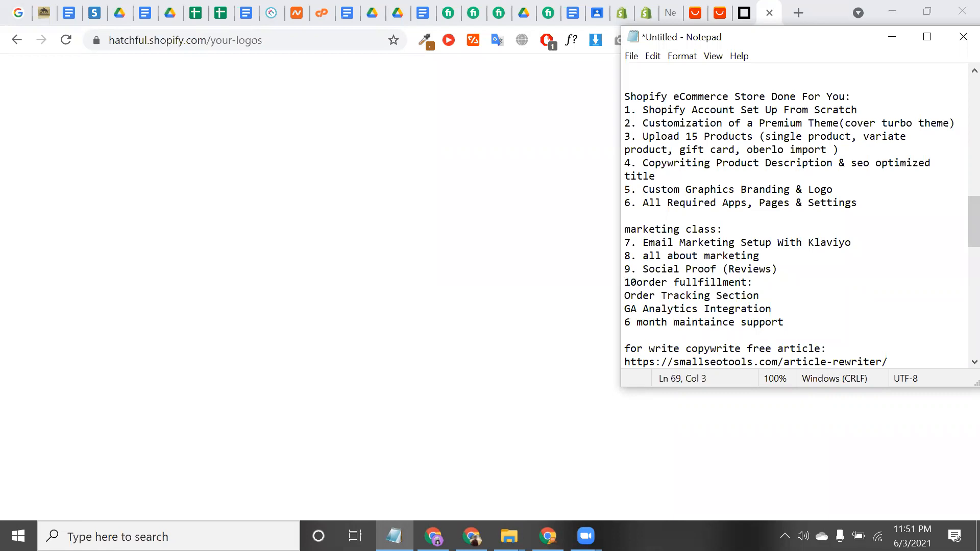
pyautogui.write('.')
pyautogui.click(626, 299)
pyautogui.write('11.')
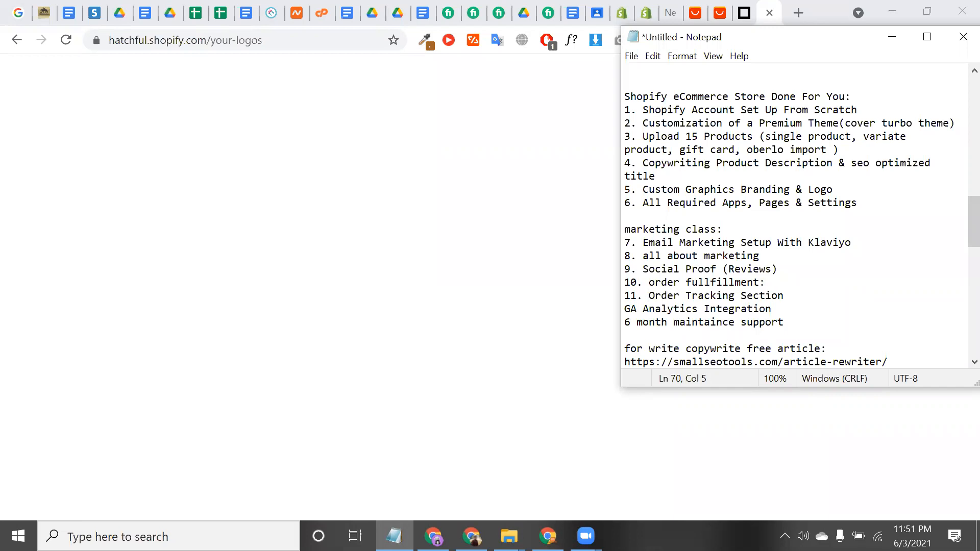
# Insert two blank lines between item 9 and the "order fullfillment:" line to separate the order items from the marketing section
pyautogui.moveTo(796, 299); pyautogui.dragTo(624, 284)
pyautogui.click(801, 264)
pyautogui.press('Return')
pyautogui.press('Return')
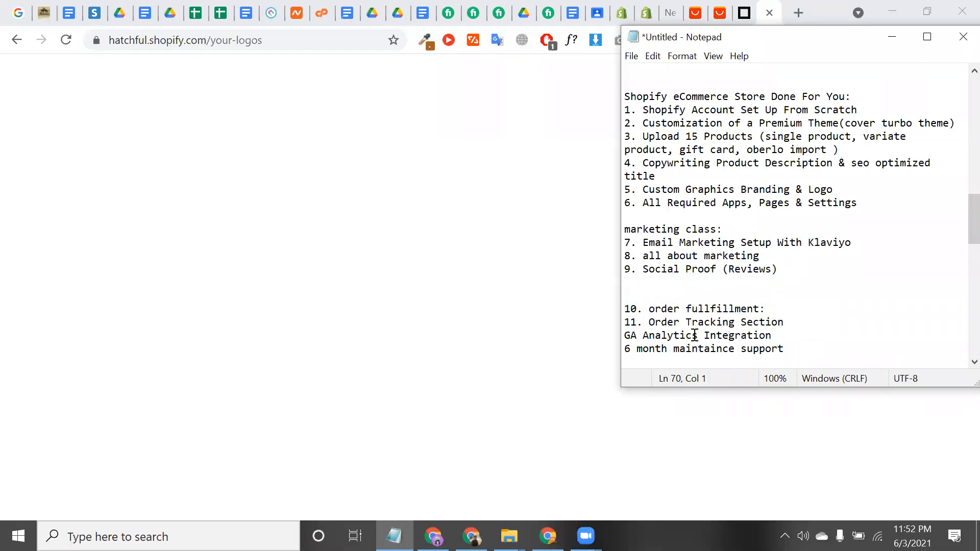
# Move "GA Analytics Integration" into the marketing class section directly below item 9 and number it 10
pyautogui.moveTo(772, 335); pyautogui.dragTo(620, 336)
pyautogui.hotkey('ctrl', 'c')
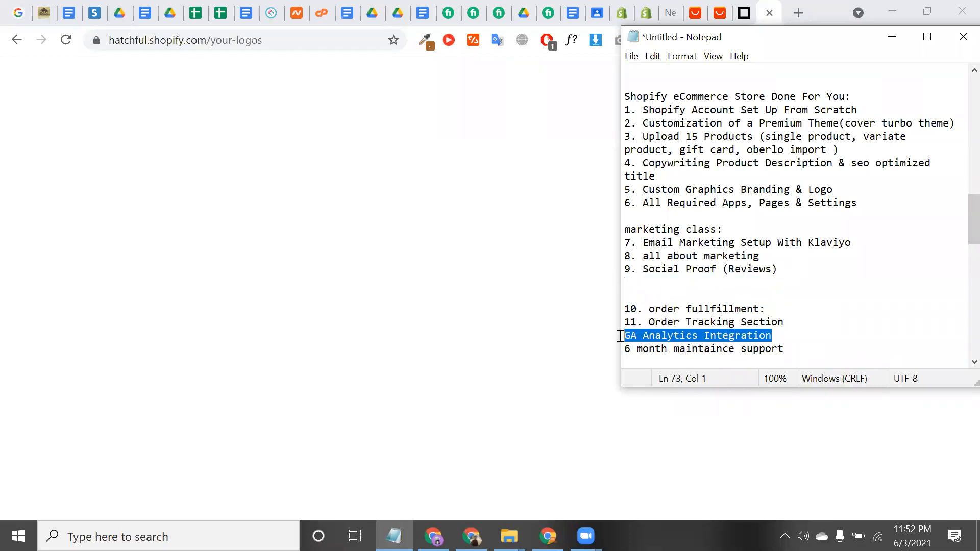
pyautogui.press('Delete')
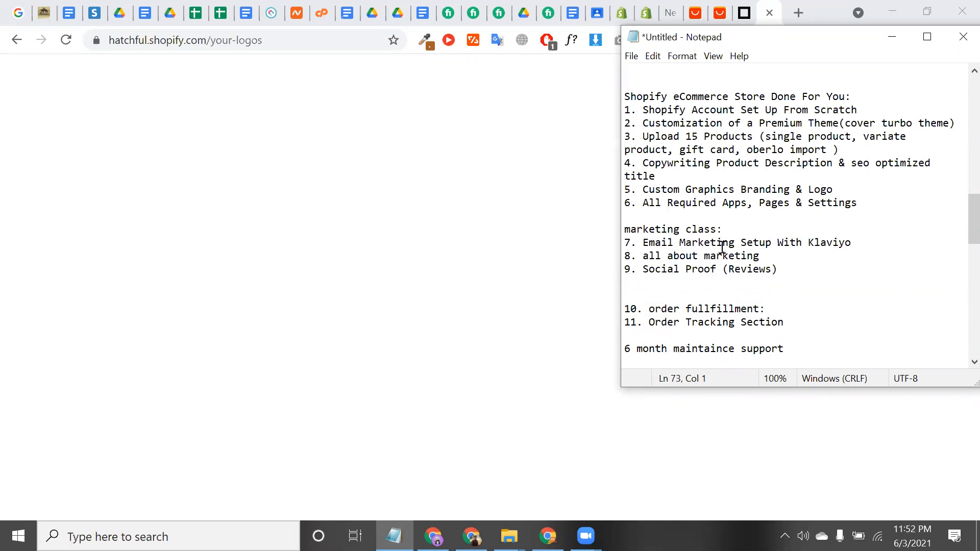
pyautogui.click(632, 282)
pyautogui.write('10.')
pyautogui.hotkey('ctrl', 'v')
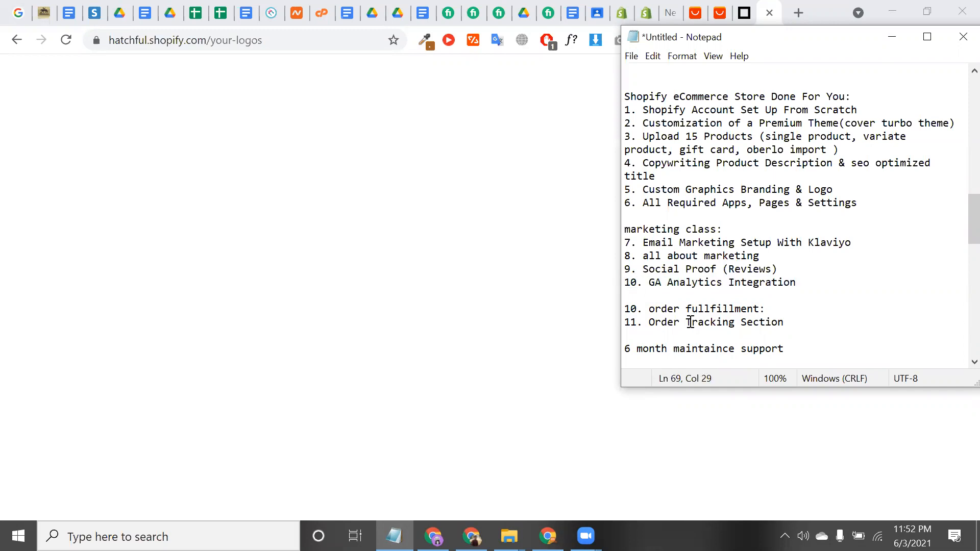
# Renumber "order fullfillment:" as 11 and "Order Tracking Section" as 12, and number the 6 month maintenance support line 13
pyautogui.click(636, 309)
pyautogui.press('BackSpace')
pyautogui.write('1')
pyautogui.click(637, 322)
pyautogui.press('BackSpace')
pyautogui.write('2')
pyautogui.click(626, 351)
pyautogui.write('13.')
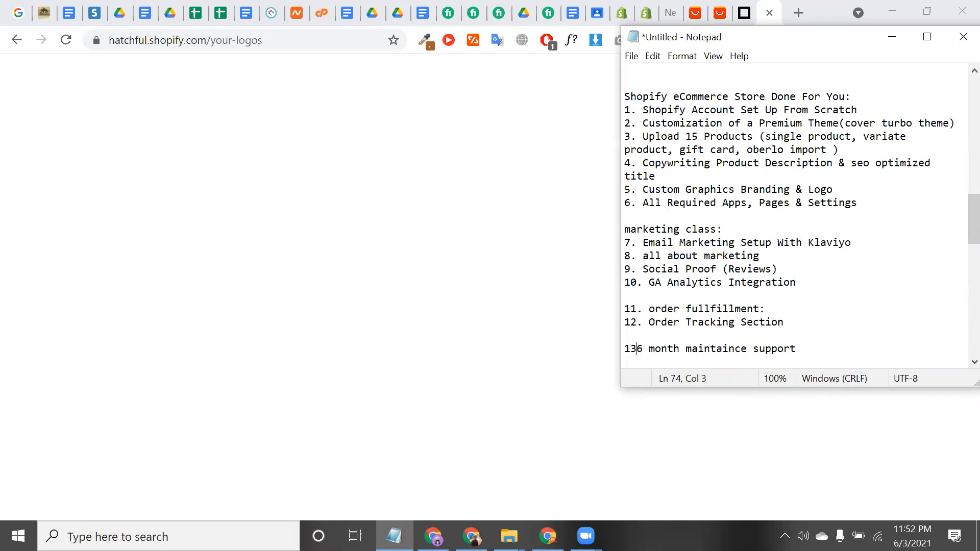
# Highlight the maintenance support item and the marketing class section to review how the list is grouped
pyautogui.click(842, 351)
pyautogui.moveTo(812, 348); pyautogui.dragTo(617, 343)
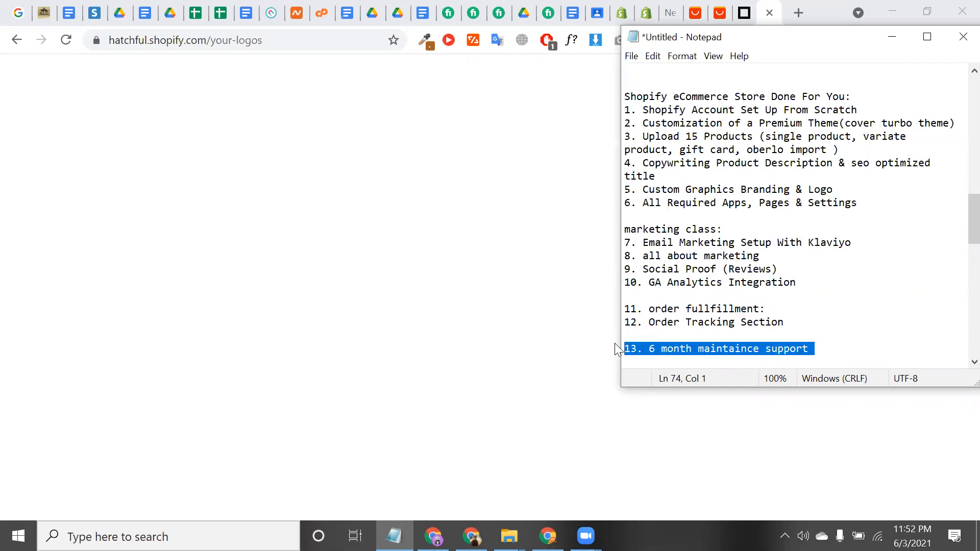
pyautogui.click(623, 233)
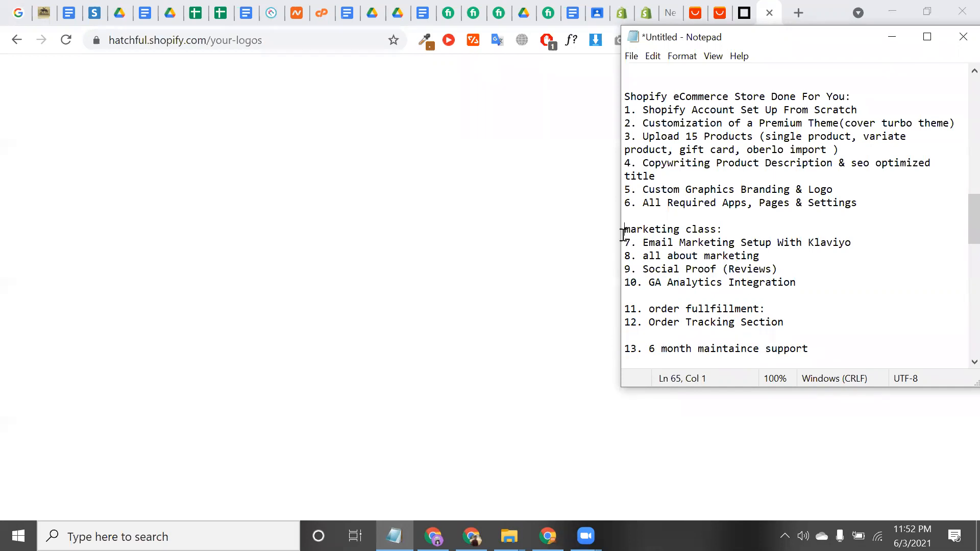
pyautogui.moveTo(623, 234); pyautogui.dragTo(806, 135)
pyautogui.scroll(2, 805, 134)
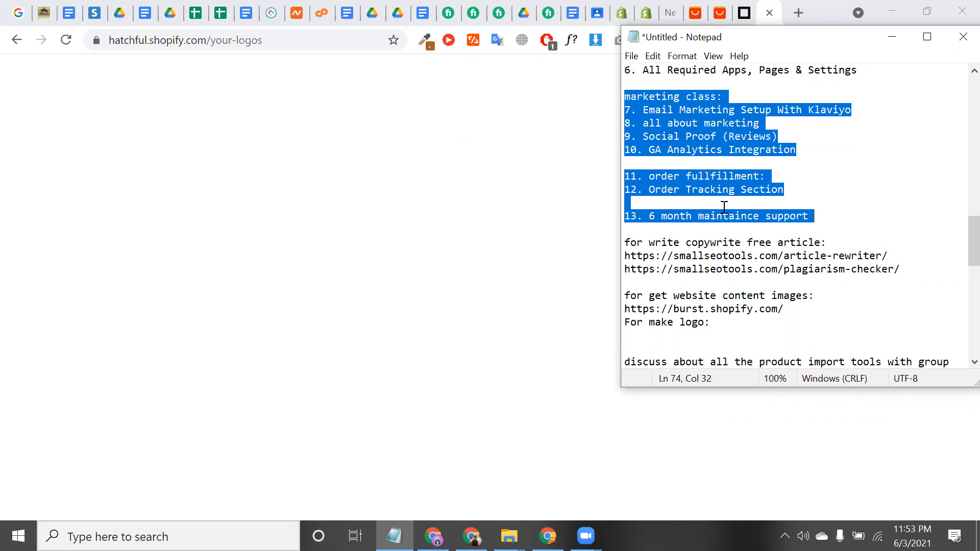
pyautogui.scroll(2, 643, 97)
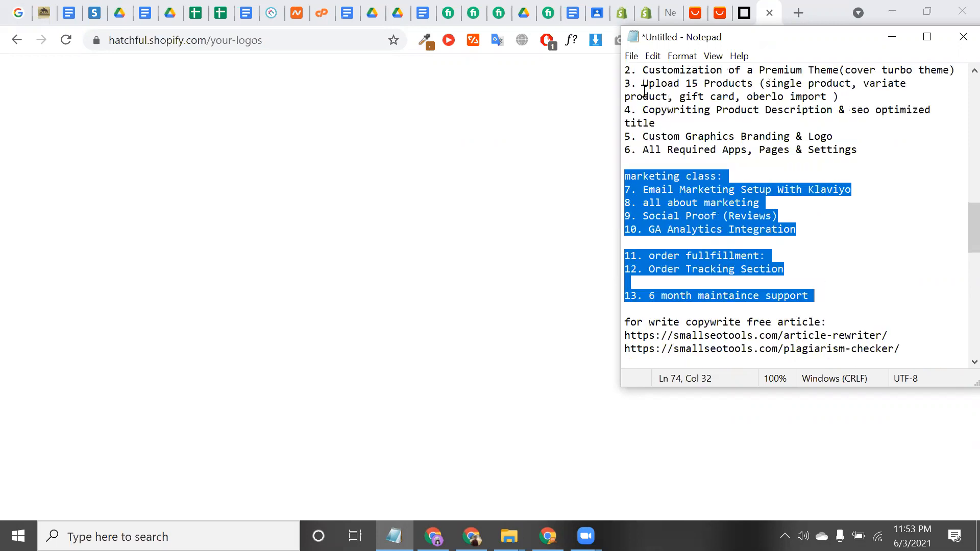
pyautogui.click(632, 176)
pyautogui.moveTo(731, 179); pyautogui.dragTo(630, 176)
pyautogui.click(744, 238)
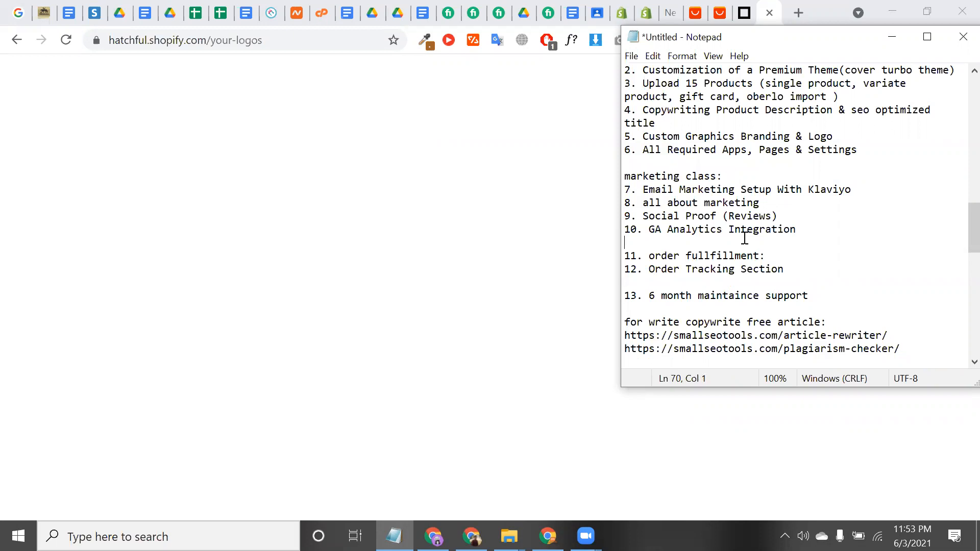
# Highlight the order fulfillment and order tracking items, and review them together with the marketing items
pyautogui.click(624, 253)
pyautogui.moveTo(624, 253); pyautogui.dragTo(791, 255)
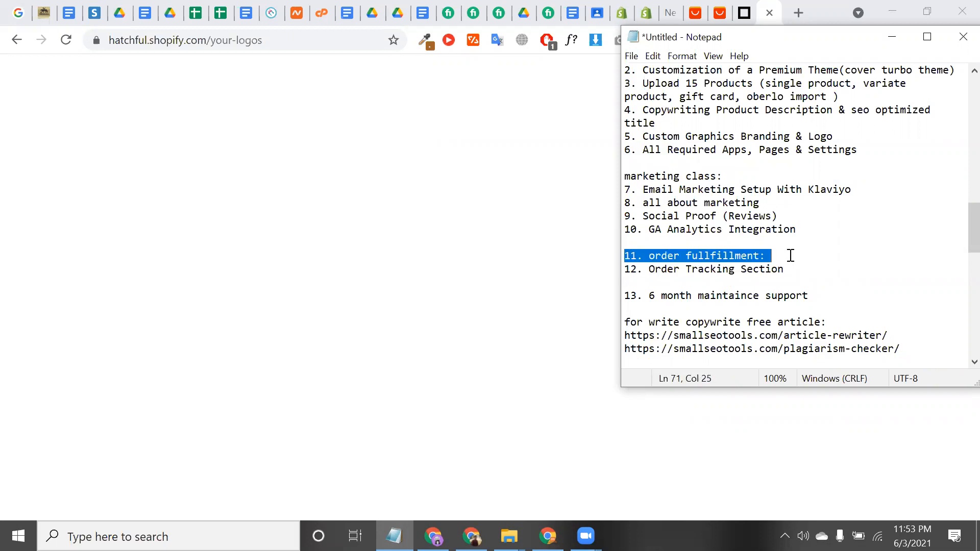
pyautogui.click(632, 270)
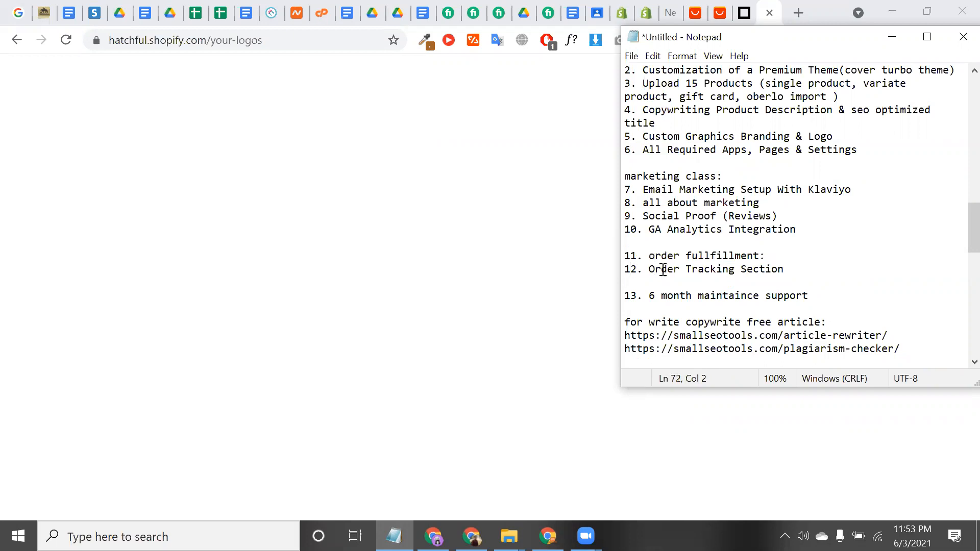
pyautogui.moveTo(649, 269); pyautogui.dragTo(810, 269)
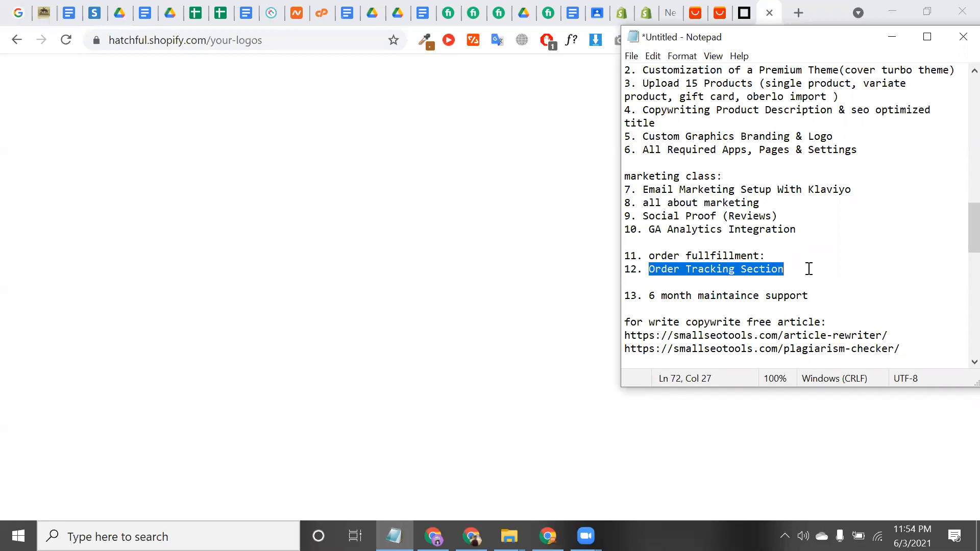
pyautogui.click(809, 269)
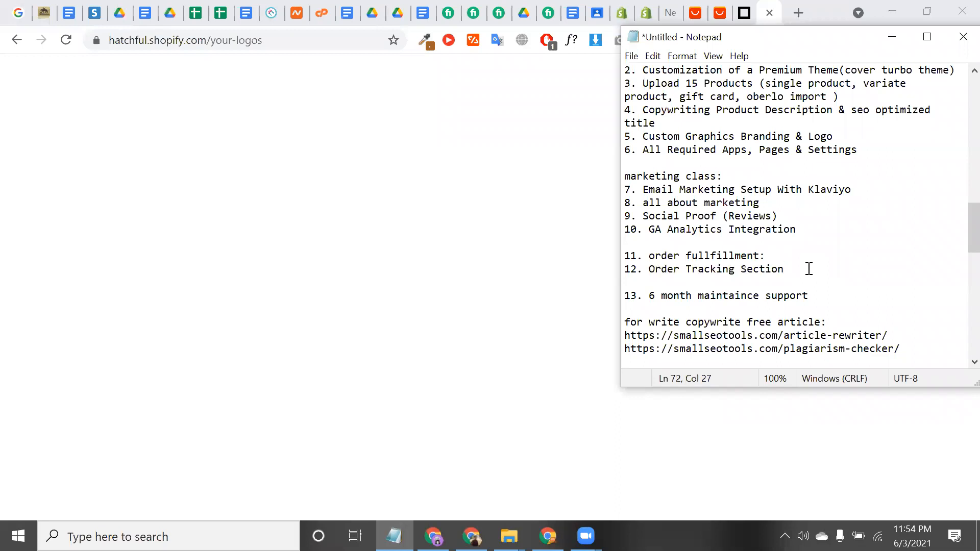
pyautogui.moveTo(788, 263); pyautogui.dragTo(624, 177)
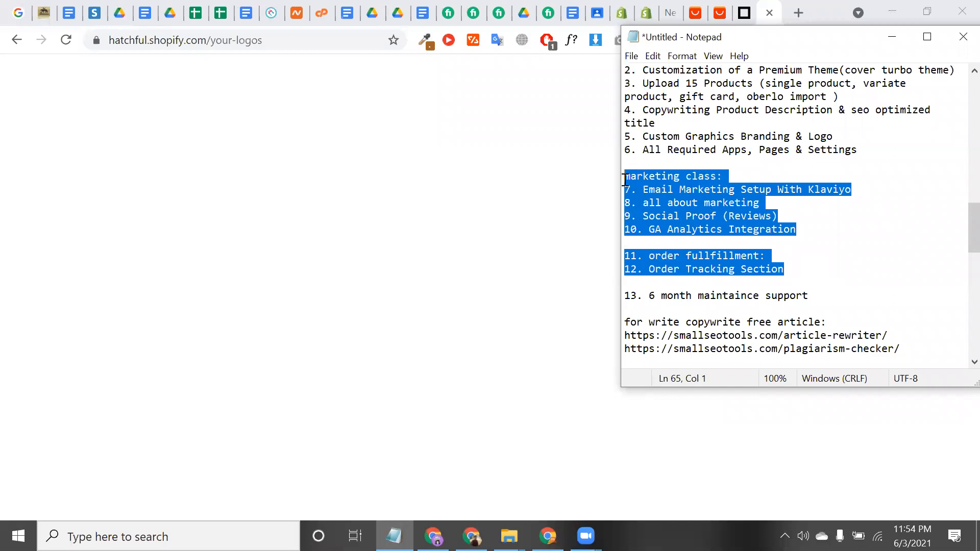
pyautogui.click(692, 190)
pyautogui.doubleClick(653, 151)
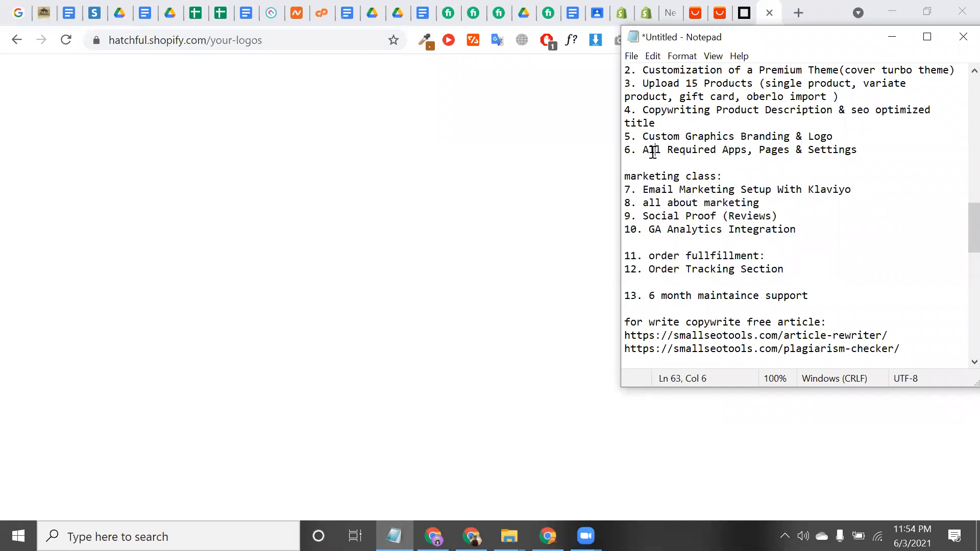
pyautogui.doubleClick(678, 193)
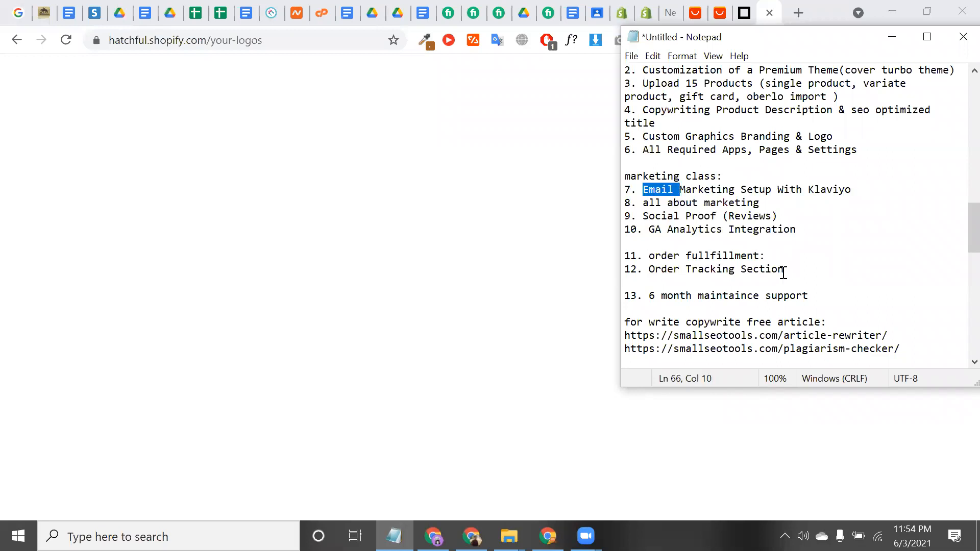
# Switch to the CMBD-91(Combo eCommerce) class in Google Classroom and open its classwork
pyautogui.scroll(5, 789, 275)
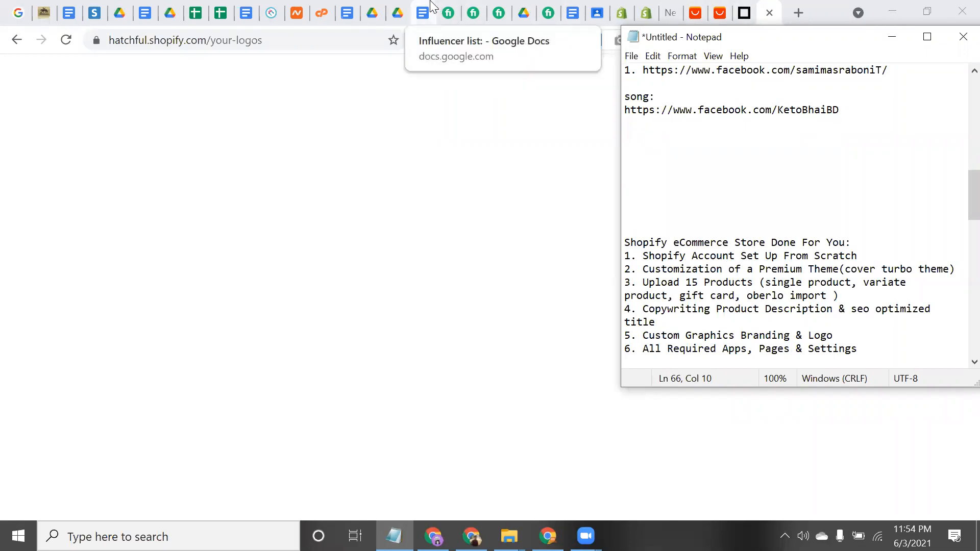
pyautogui.scroll(-2, 782, 233)
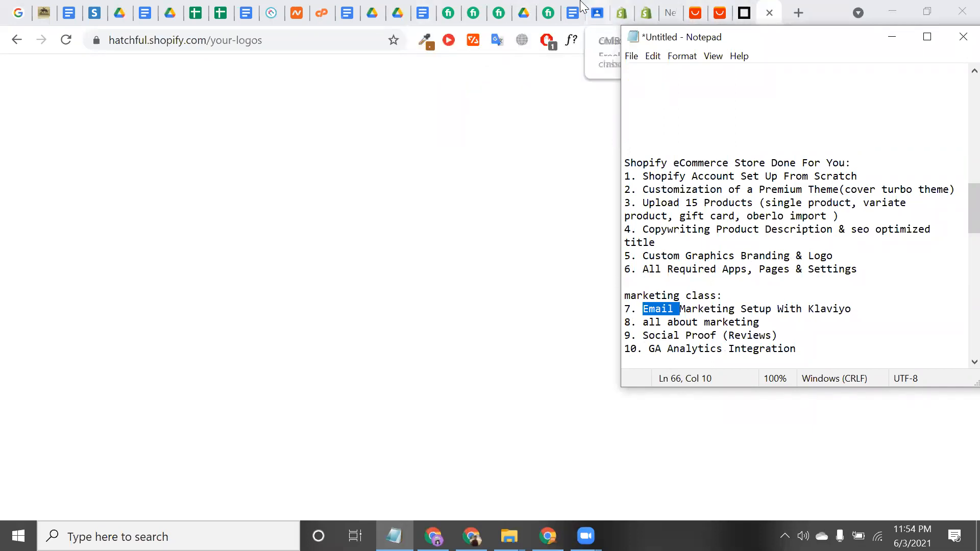
pyautogui.click(596, 11)
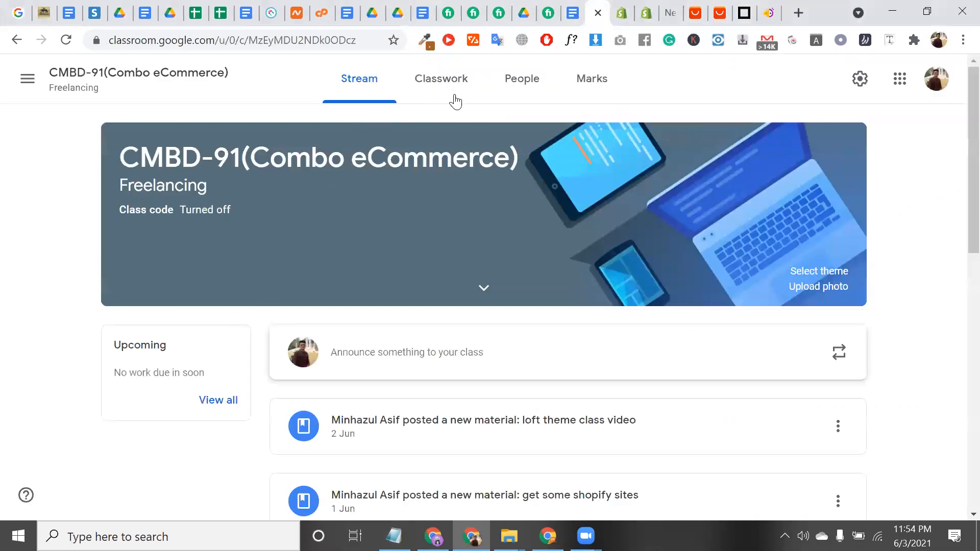
pyautogui.click(454, 97)
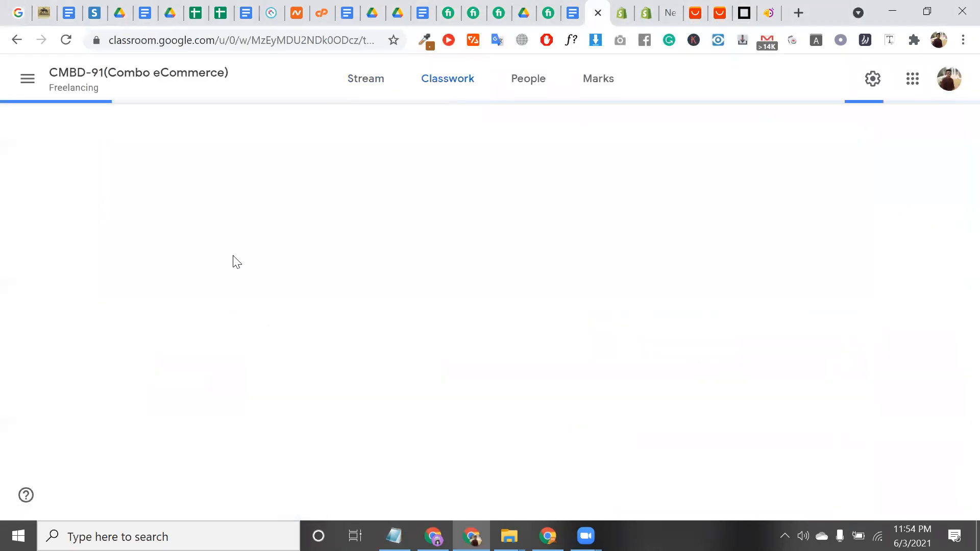
pyautogui.click(314, 137)
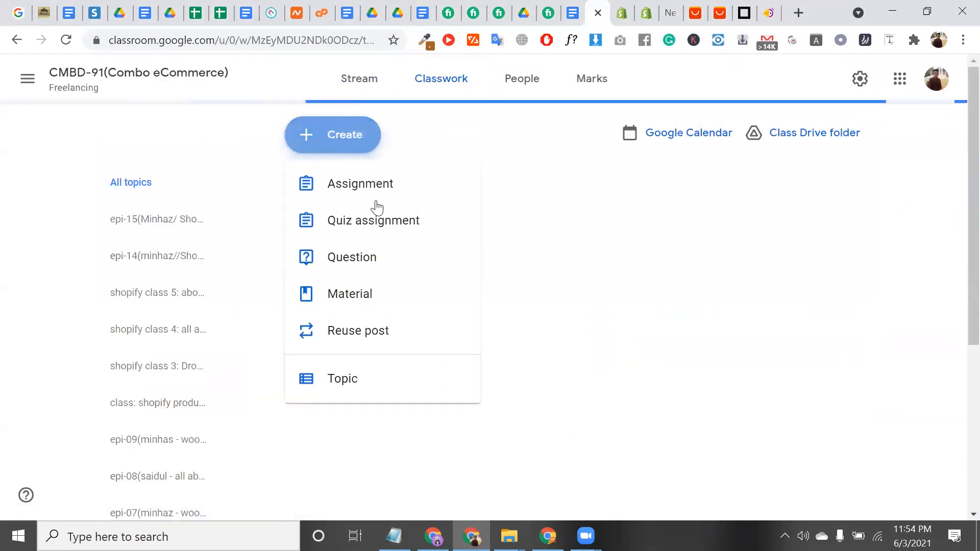
pyautogui.click(389, 384)
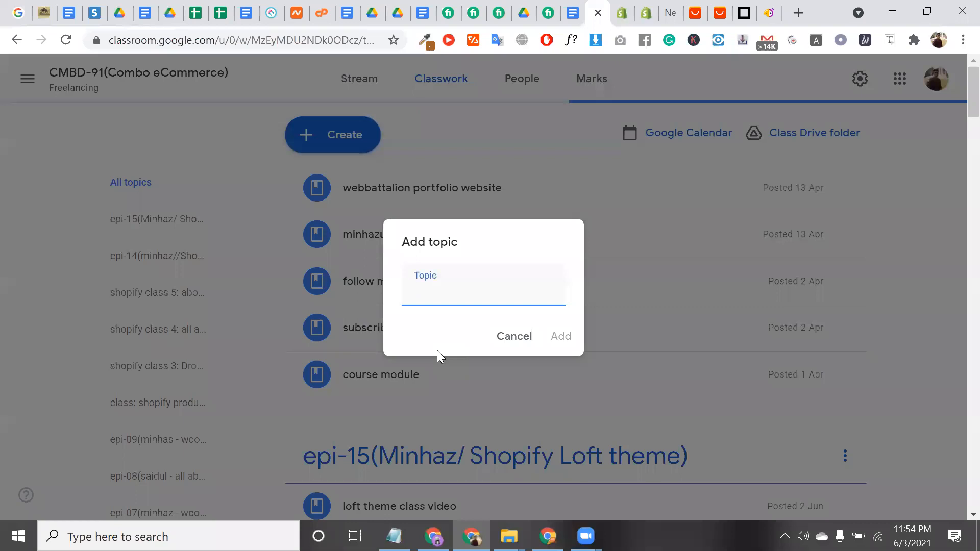
pyautogui.write('shopify')
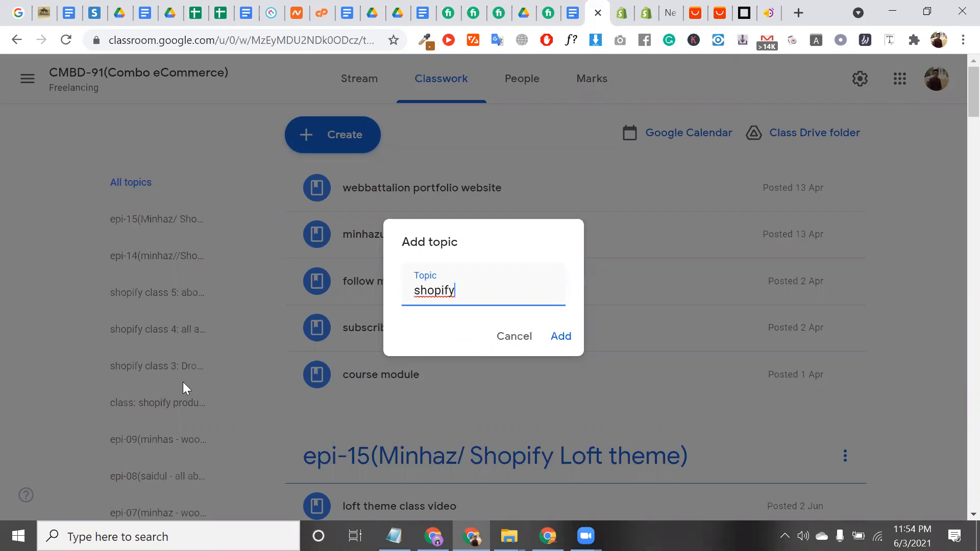
pyautogui.scroll(-2, 181, 382)
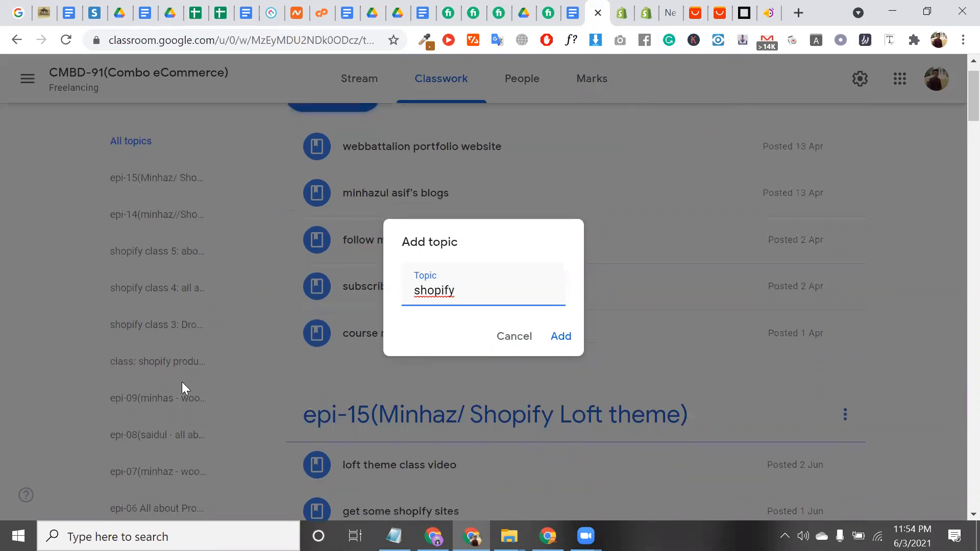
pyautogui.click(513, 337)
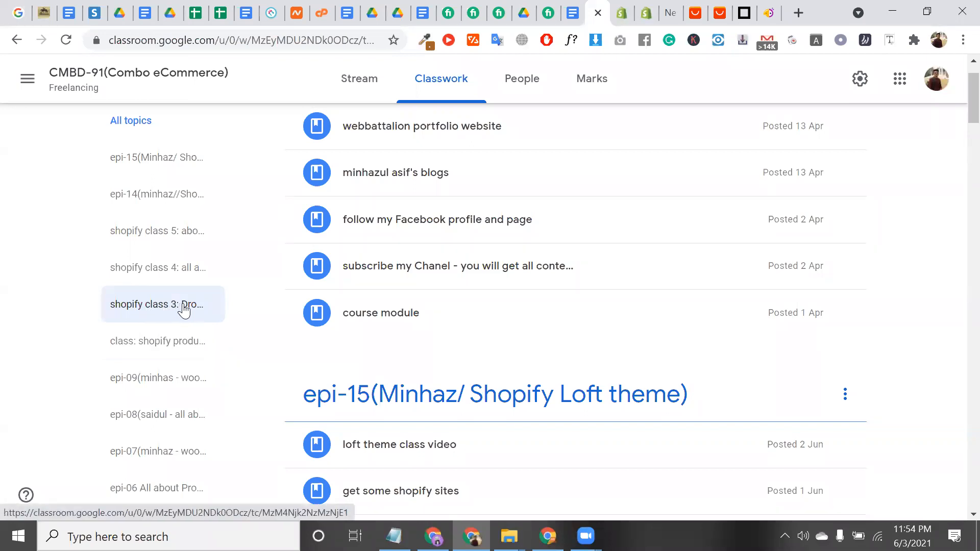
# Open the epi-08 topic about payment gateways and look through its posted materials
pyautogui.scroll(-2, 182, 308)
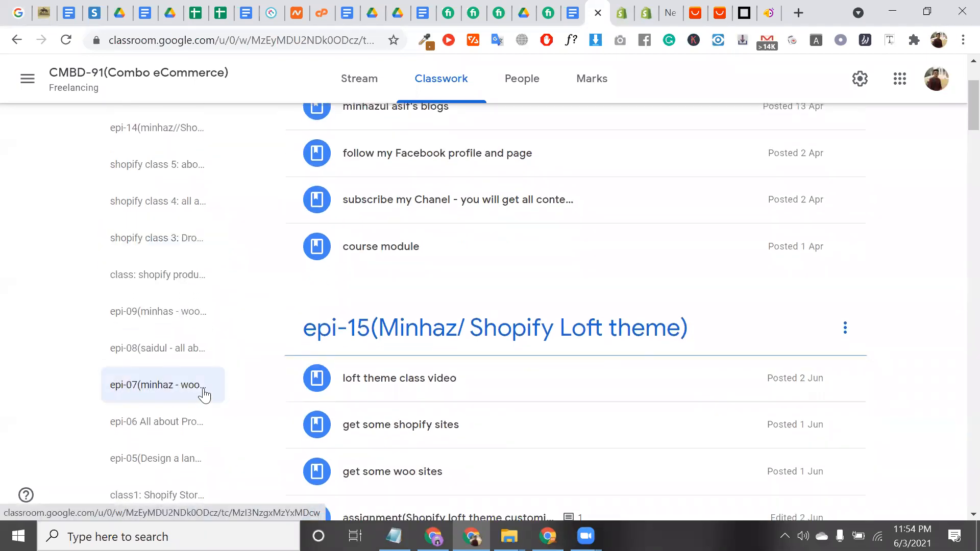
pyautogui.scroll(-1, 204, 394)
pyautogui.click(177, 319)
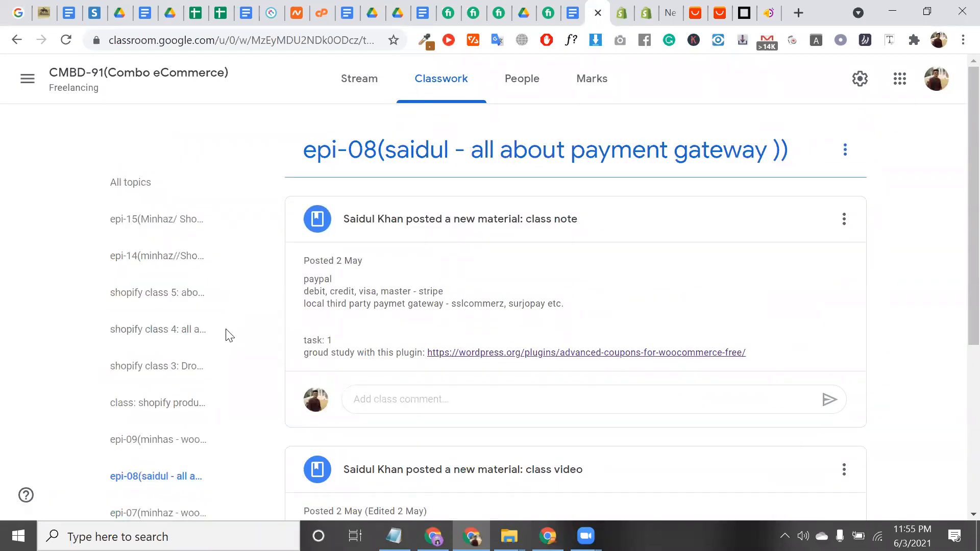
pyautogui.scroll(-2, 286, 365)
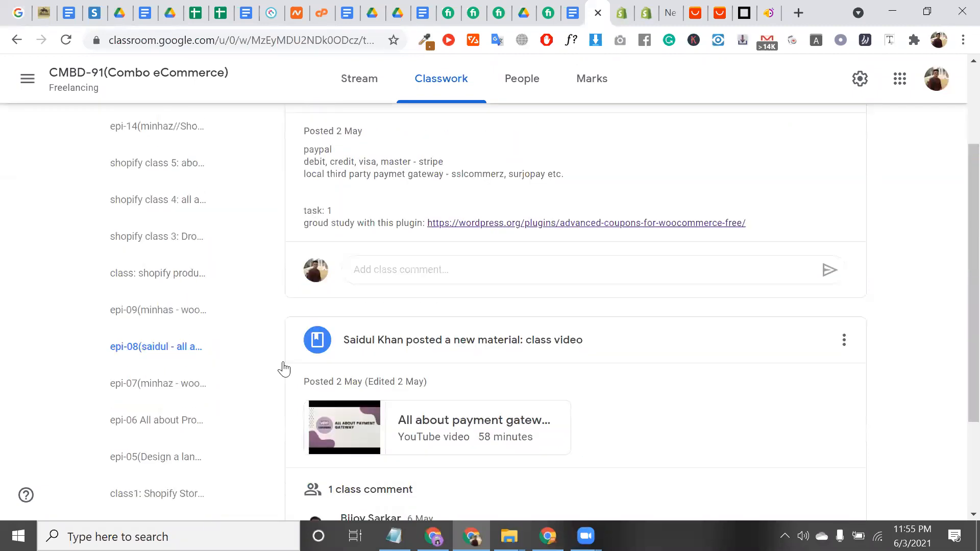
# Open the classwork topic "class: shopify product upload & gift card"
pyautogui.scroll(-2, 105, 409)
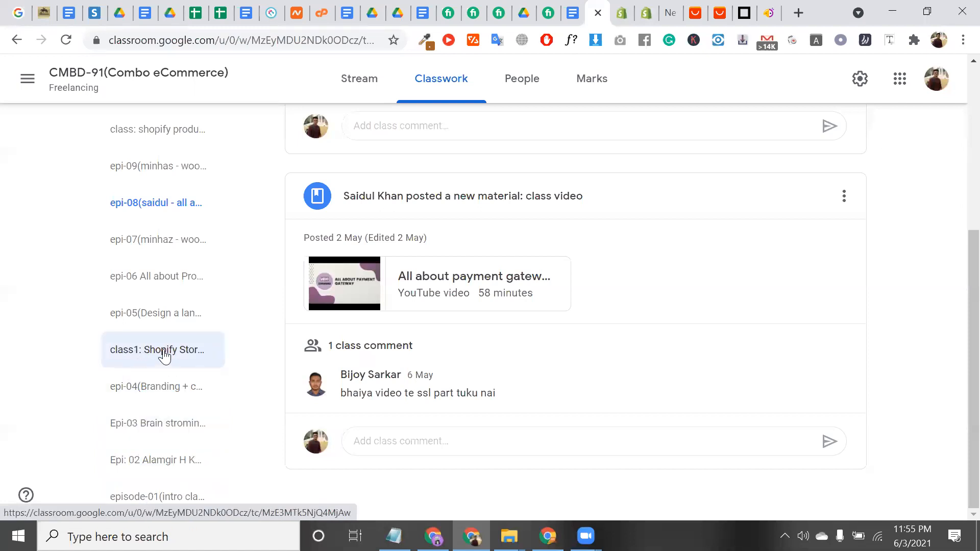
pyautogui.click(165, 132)
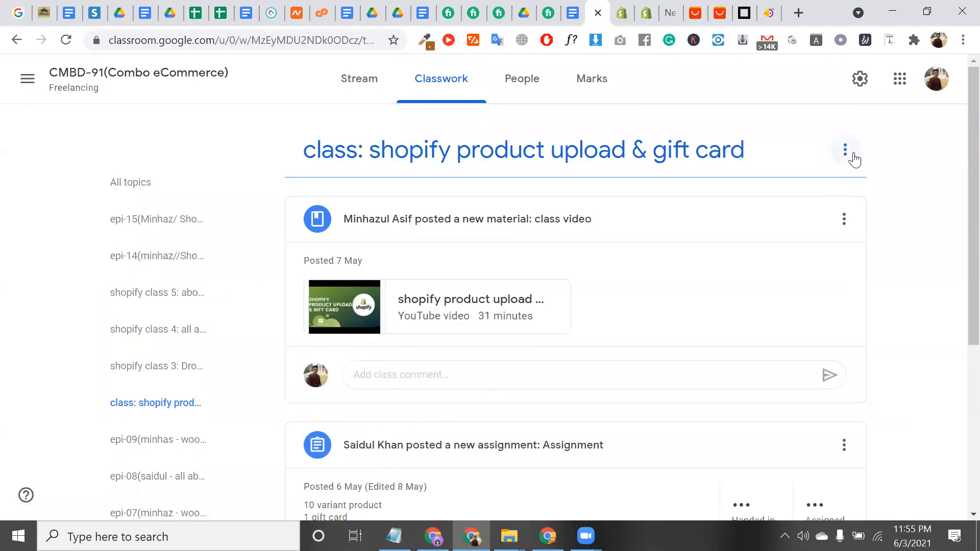
# Rename the open topic to "shopify class 2: shopify product upload & gift card"
pyautogui.click(850, 152)
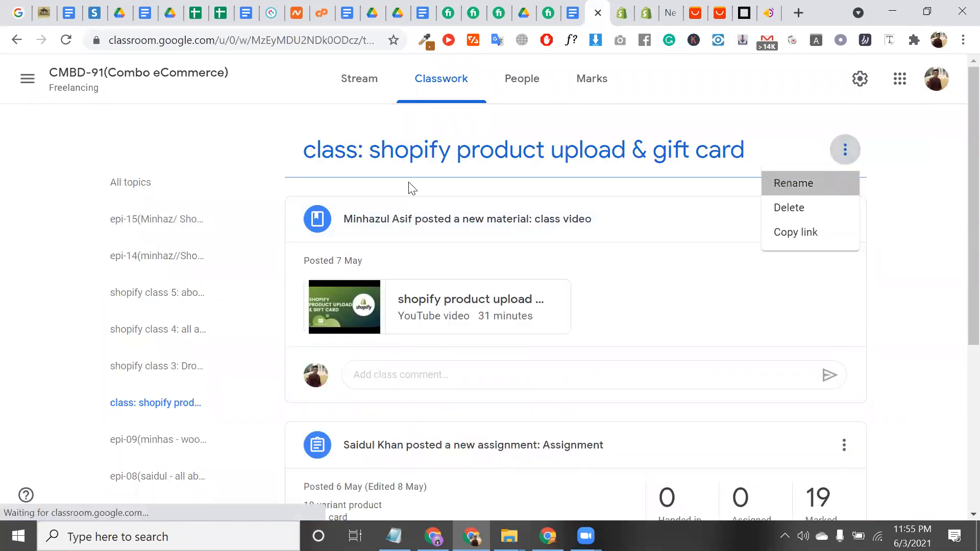
pyautogui.press('Return')
pyautogui.click(444, 291)
pyautogui.press('BackSpace')
pyautogui.press('BackSpace')
pyautogui.press('BackSpace')
pyautogui.press('BackSpace')
pyautogui.press('BackSpace')
pyautogui.write('shopify class 2')
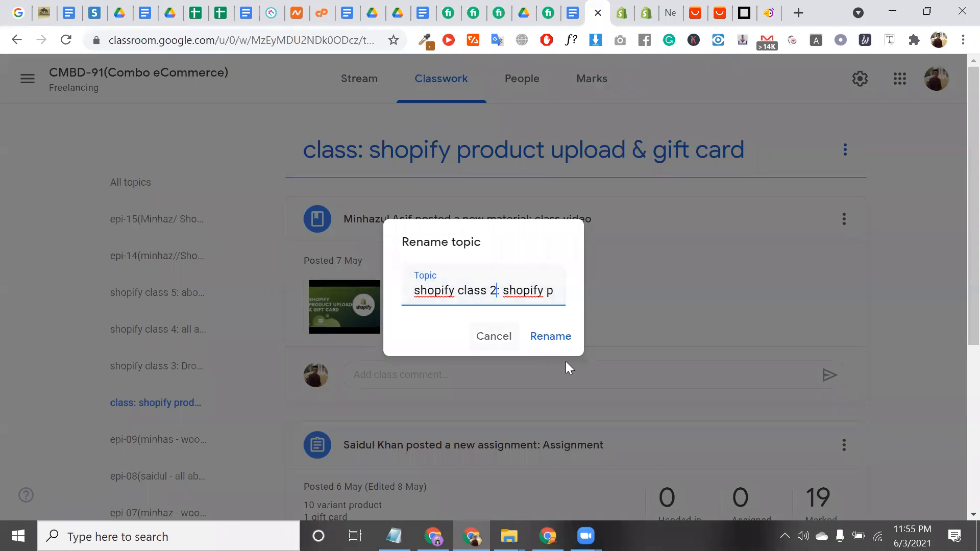
pyautogui.click(551, 342)
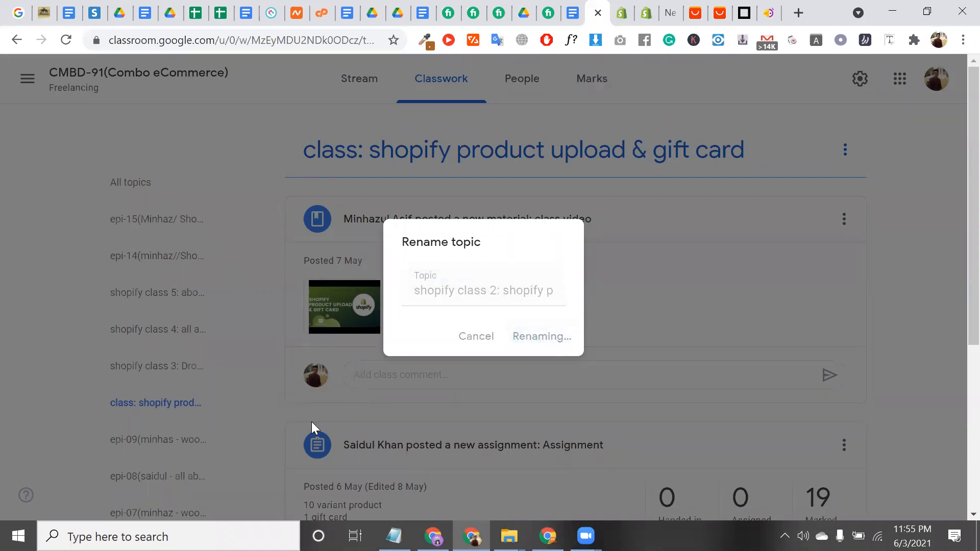
# Open the classwork topic "class1: Shopify Store Creation 101 Blueprint"
pyautogui.scroll(-2, 197, 454)
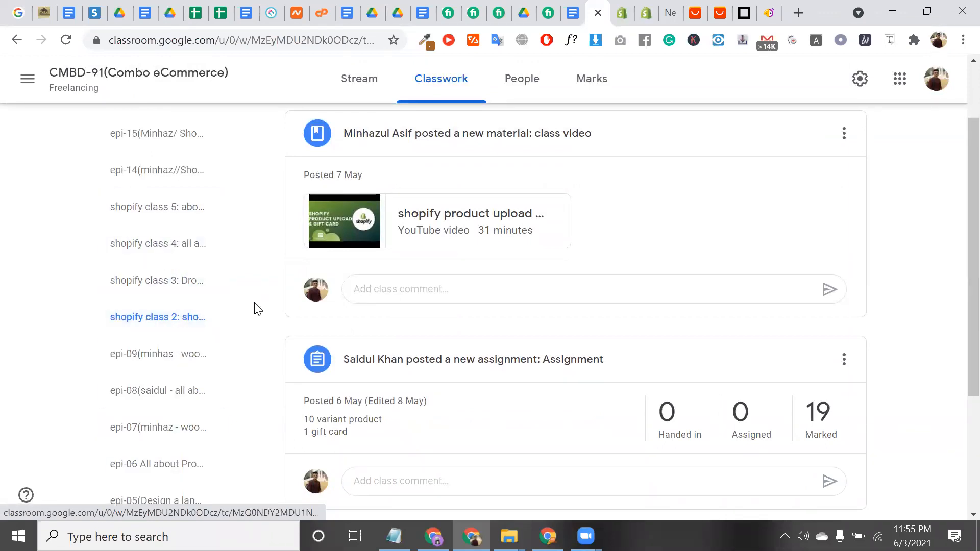
pyautogui.scroll(-4, 258, 309)
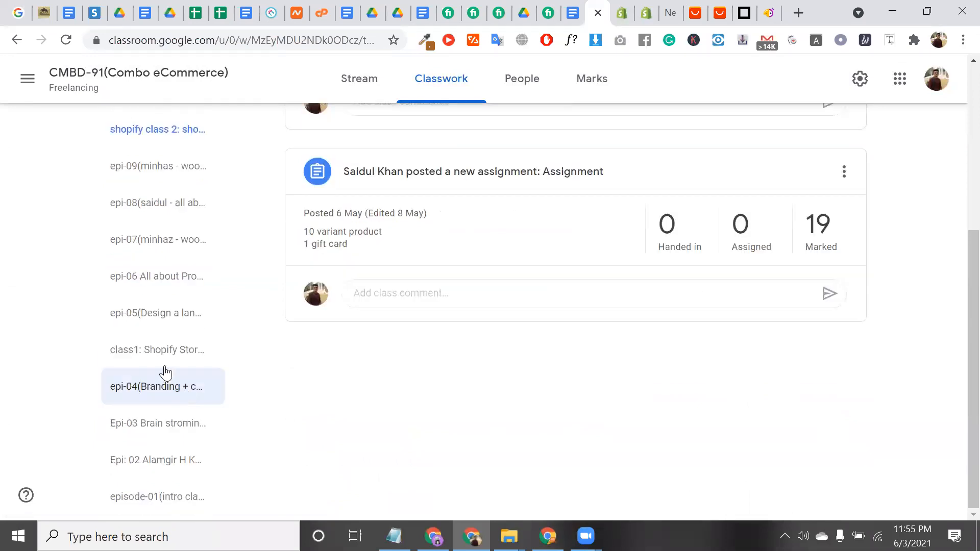
pyautogui.click(188, 354)
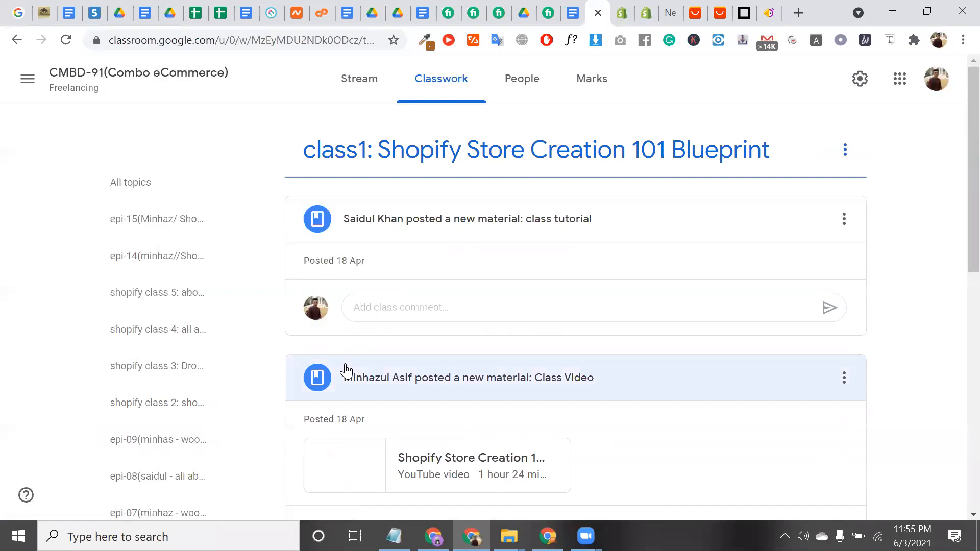
# Return to all topics and add a new topic named "shopify class 6: full dropshipping features"
pyautogui.click(178, 193)
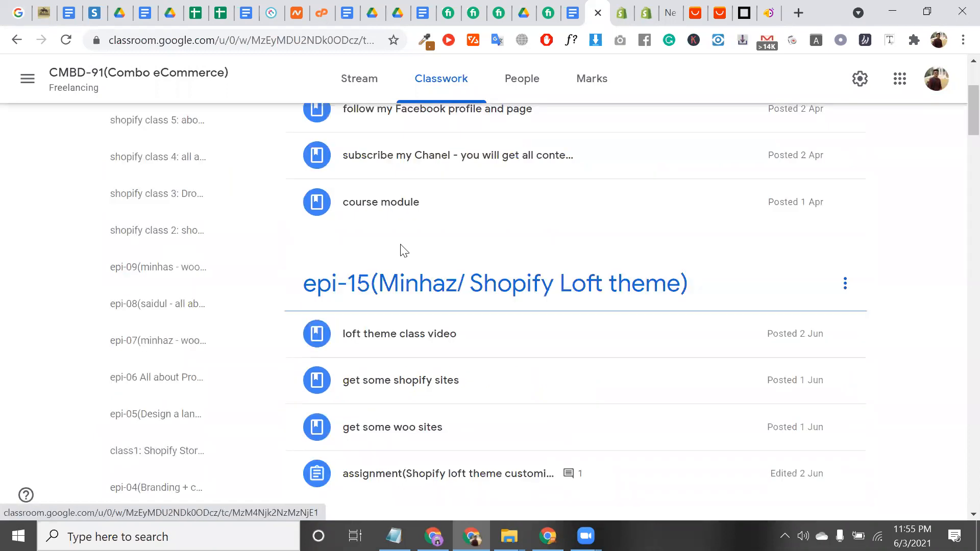
pyautogui.click(340, 134)
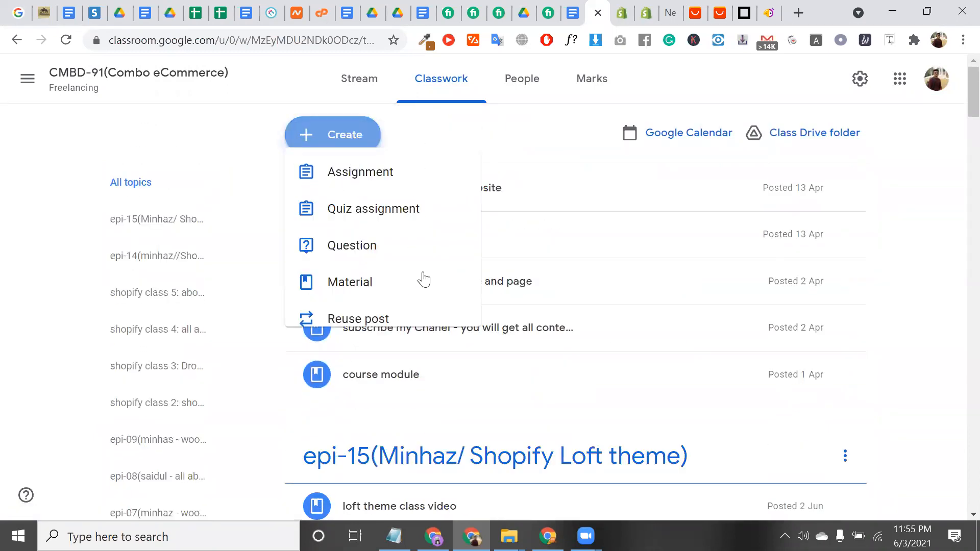
pyautogui.click(396, 395)
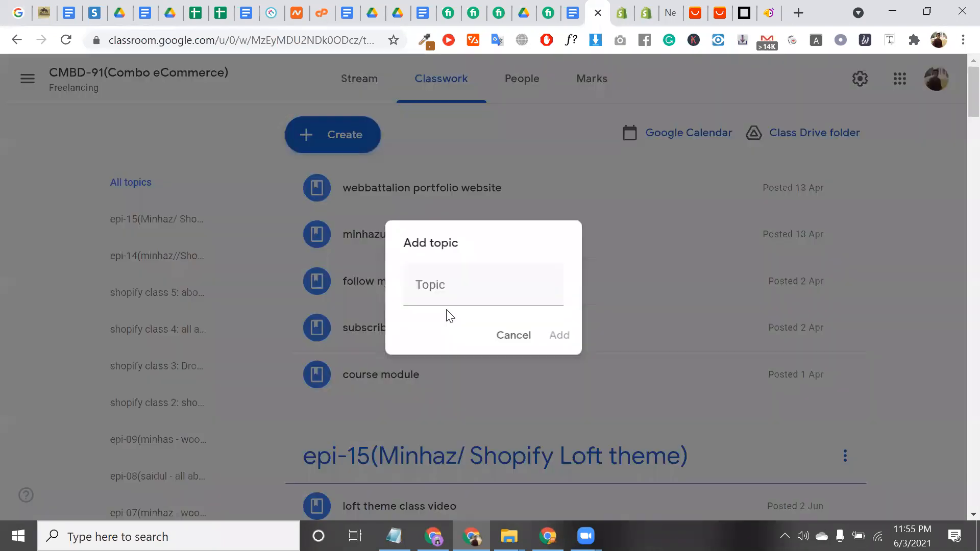
pyautogui.write('shop')
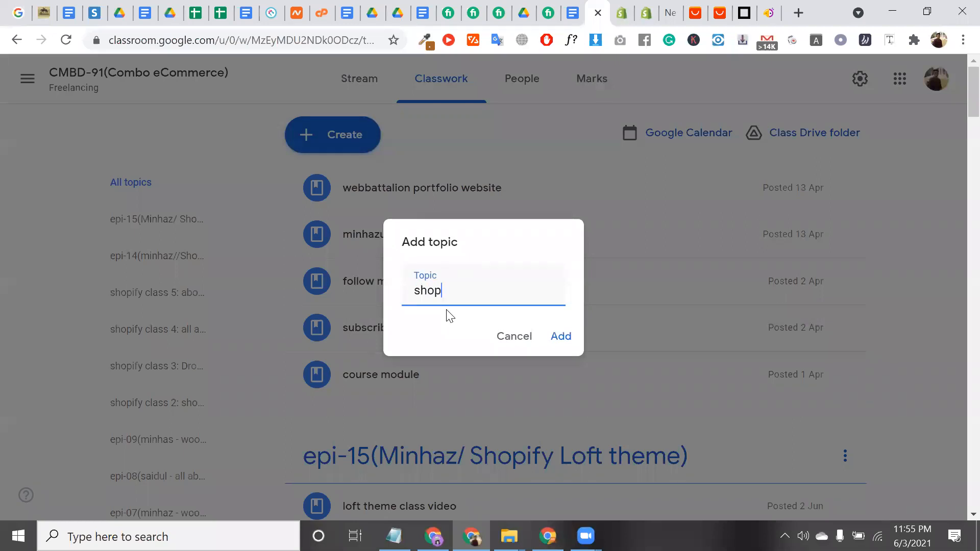
pyautogui.write('ify clas')
pyautogui.press('BackSpace')
pyautogui.press('BackSpace')
pyautogui.press('BackSpace')
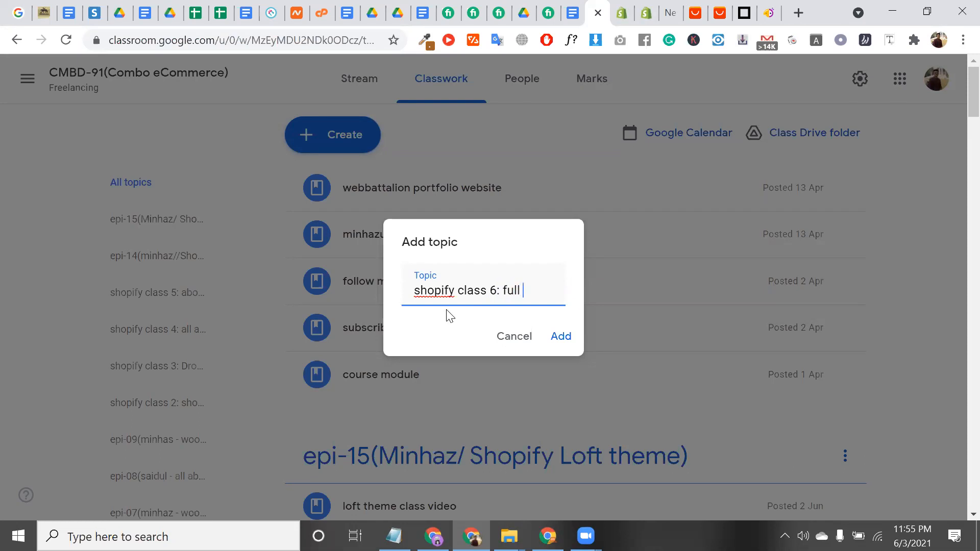
pyautogui.write('full droshipping')
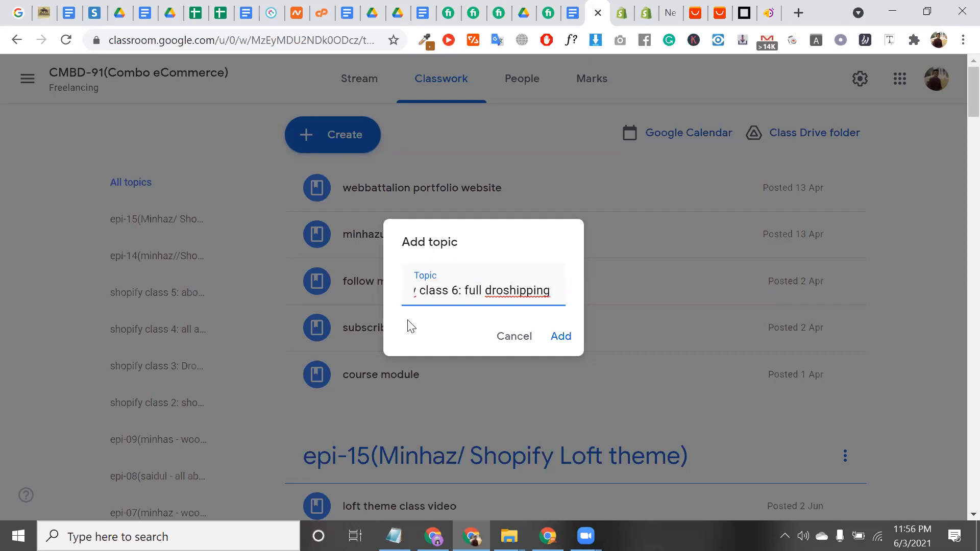
pyautogui.write('p')
pyautogui.press('End')
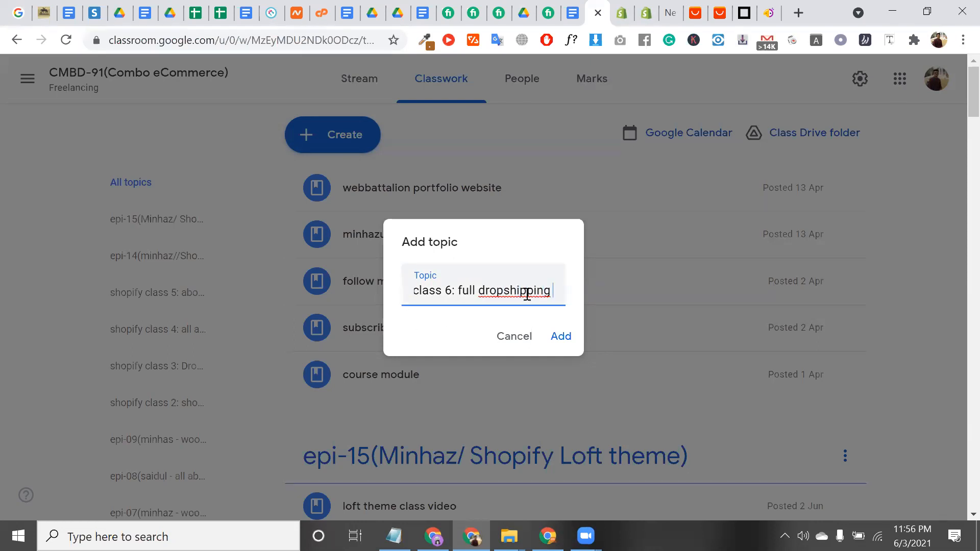
pyautogui.write('features')
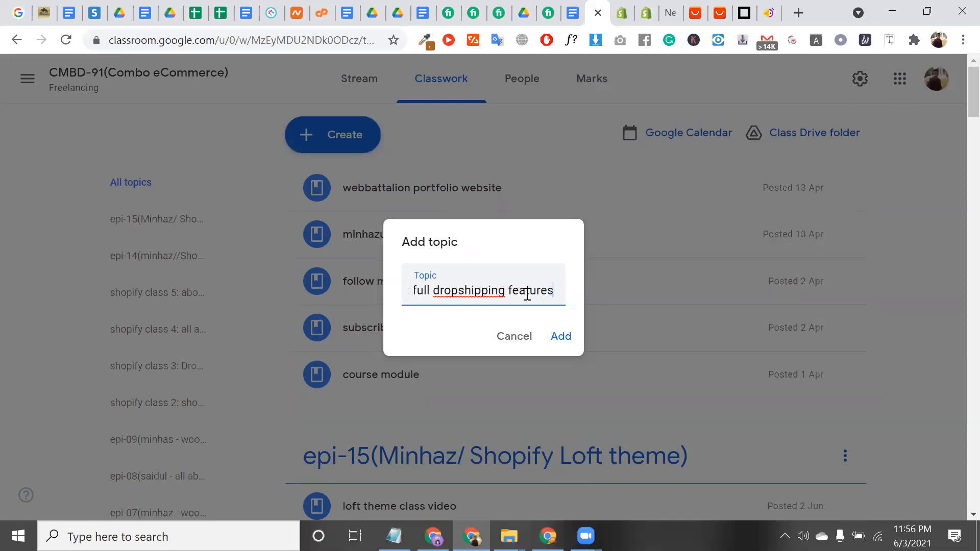
pyautogui.click(567, 338)
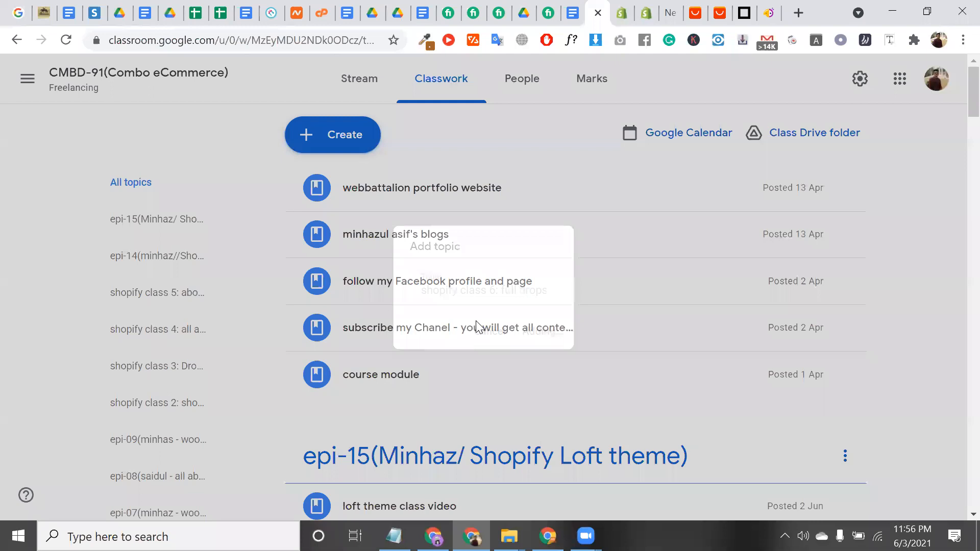
pyautogui.scroll(4, 332, 178)
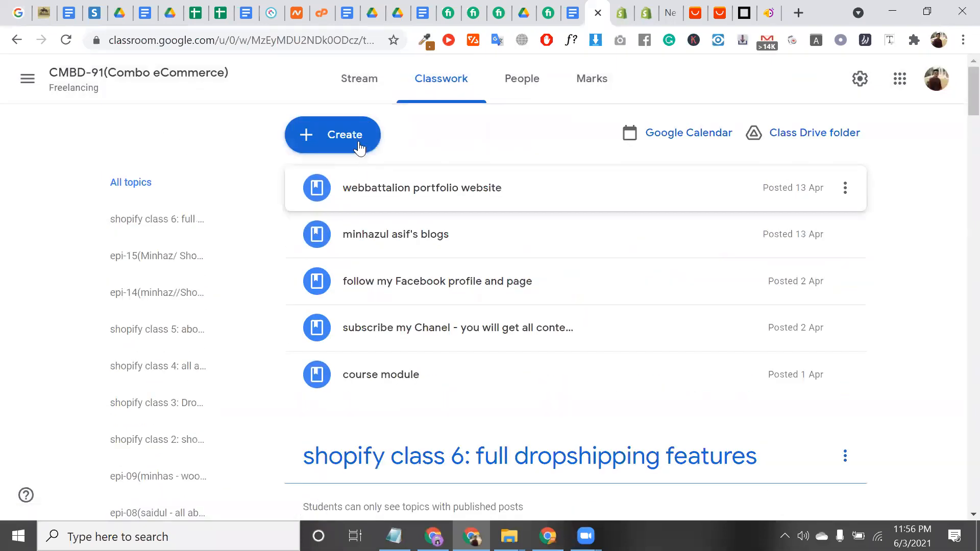
# Start a new class material and copy the numbered Shopify store service list with its resource notes from Notepad into the description
pyautogui.click(357, 145)
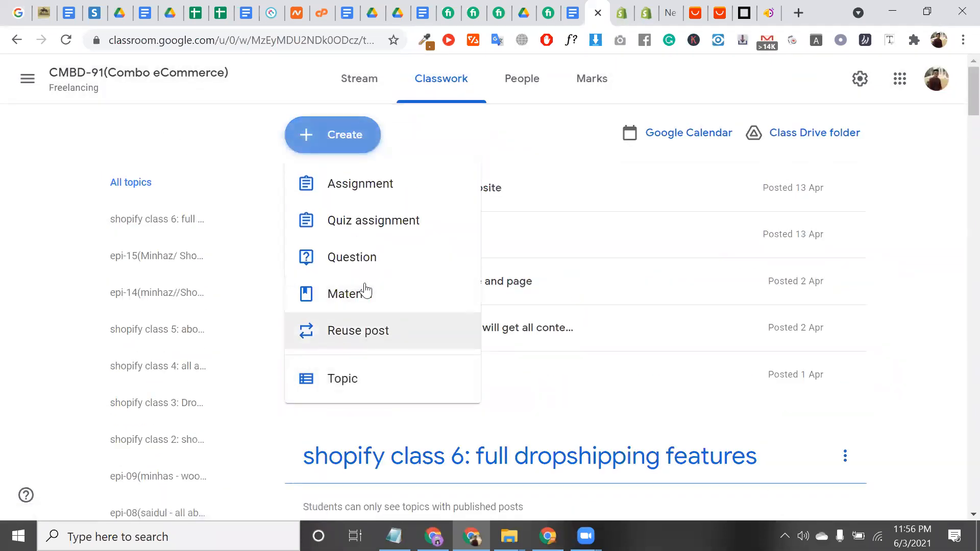
pyautogui.click(364, 286)
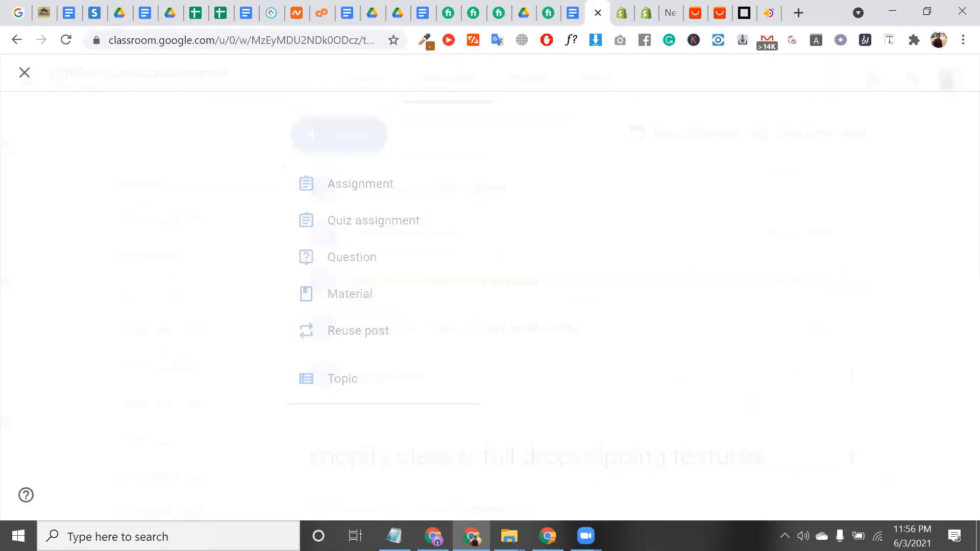
pyautogui.hotkey('alt', 'Tab')
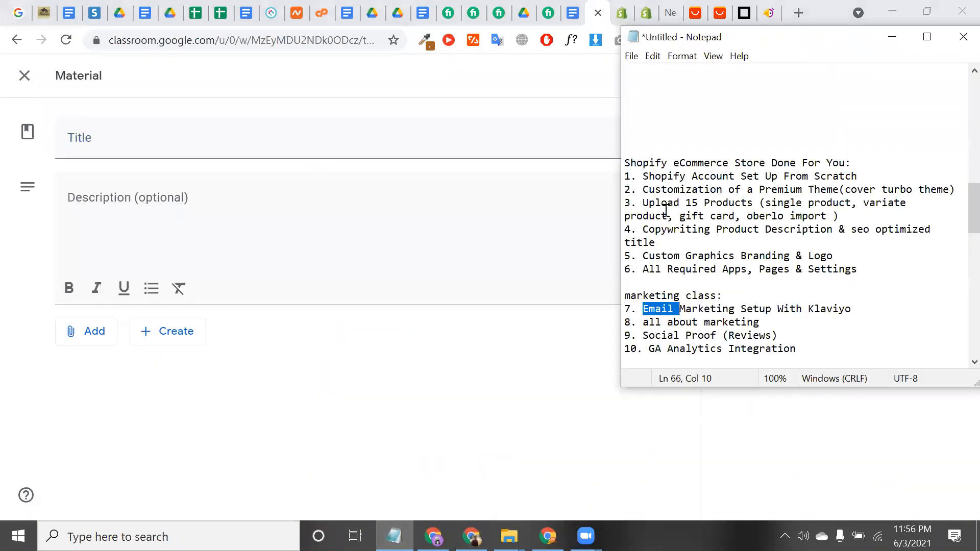
pyautogui.scroll(-1, 666, 210)
pyautogui.moveTo(625, 123); pyautogui.dragTo(782, 383)
pyautogui.hotkey('ctrl', 'c')
pyautogui.moveTo(799, 143); pyautogui.dragTo(798, 70)
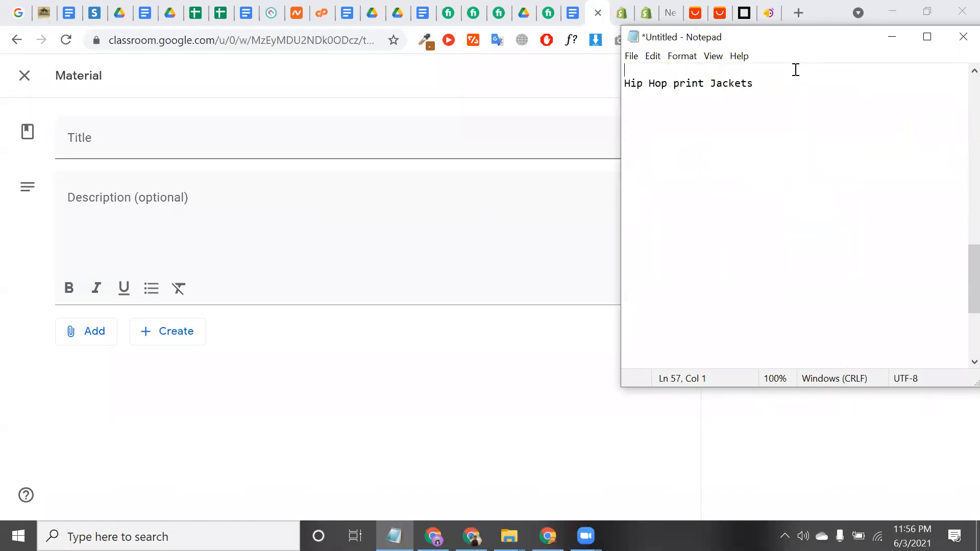
pyautogui.scroll(5, 742, 226)
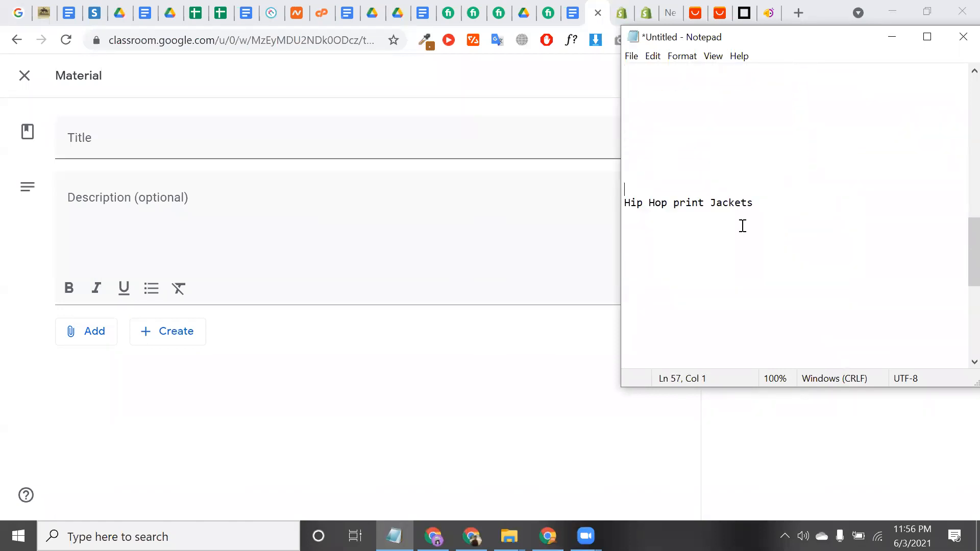
pyautogui.click(234, 223)
pyautogui.hotkey('ctrl', 'v')
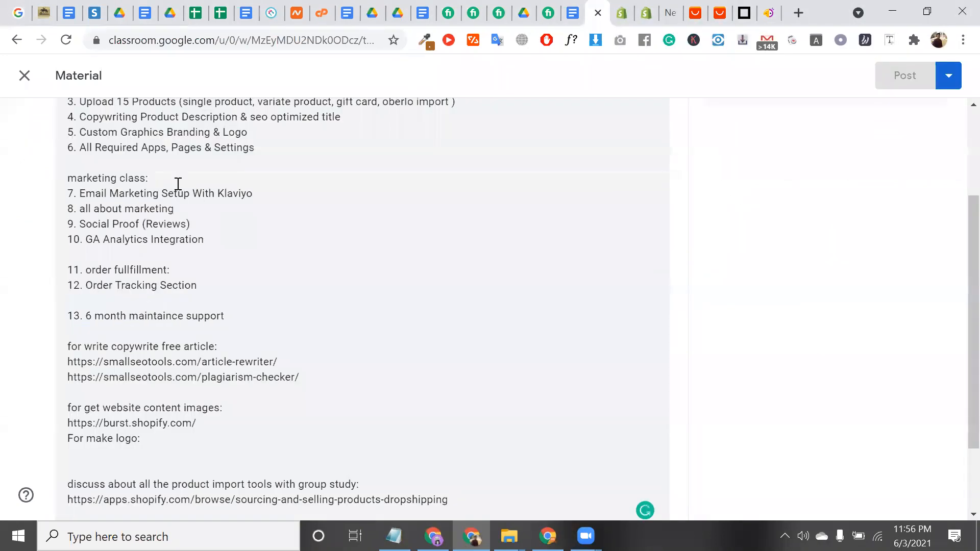
# Title the new material "class material"
pyautogui.scroll(3, 177, 189)
pyautogui.click(135, 138)
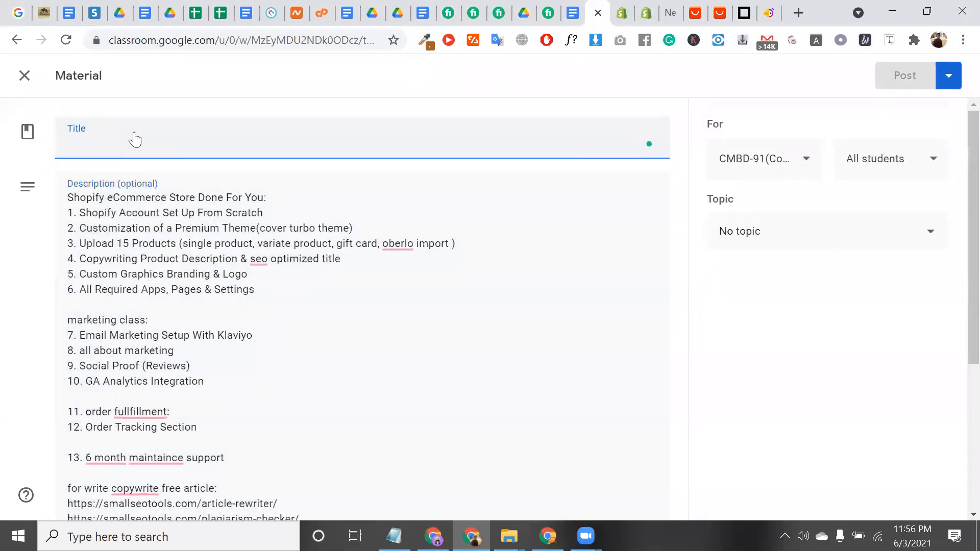
pyautogui.write('class ma')
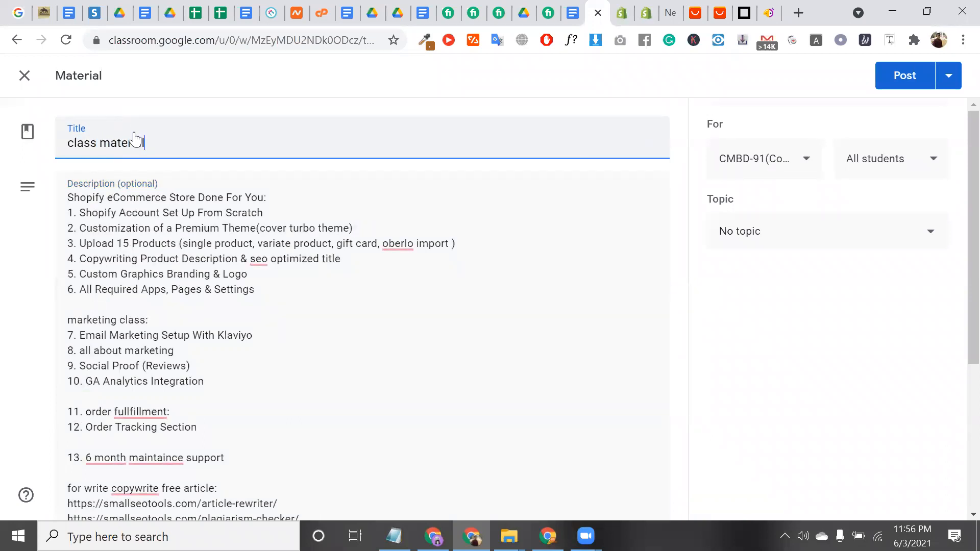
pyautogui.write('terial')
pyautogui.press('BackSpace')
pyautogui.press('BackSpace')
pyautogui.write('al')
# Assign the material to the topic "shopify class 6: full dropshipping features" and post it
pyautogui.scroll(-2, 656, 273)
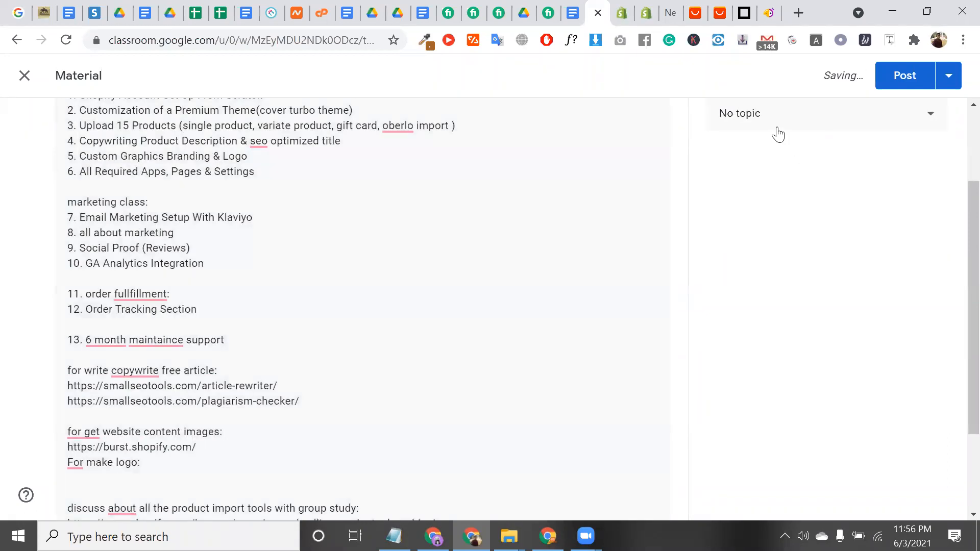
pyautogui.click(778, 134)
pyautogui.scroll(-5, 790, 269)
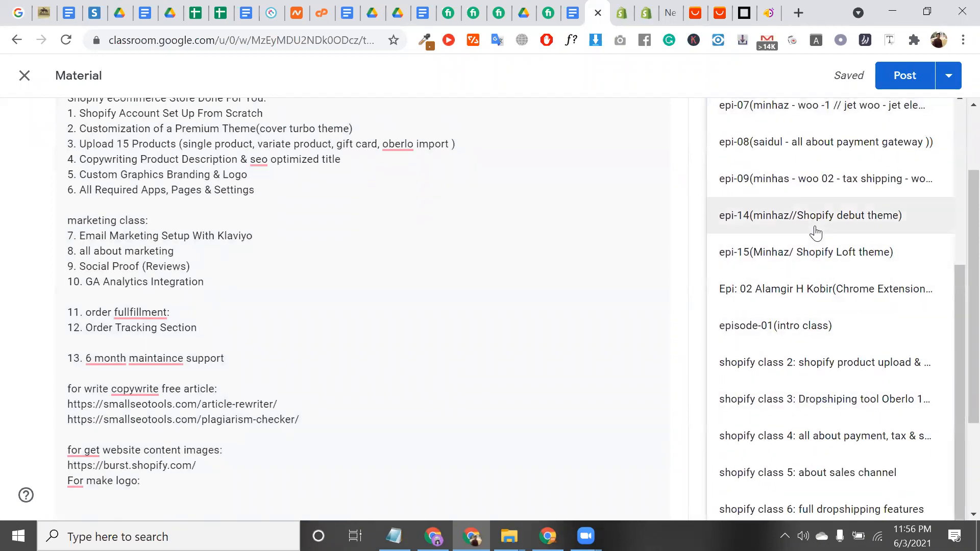
pyautogui.scroll(3, 820, 360)
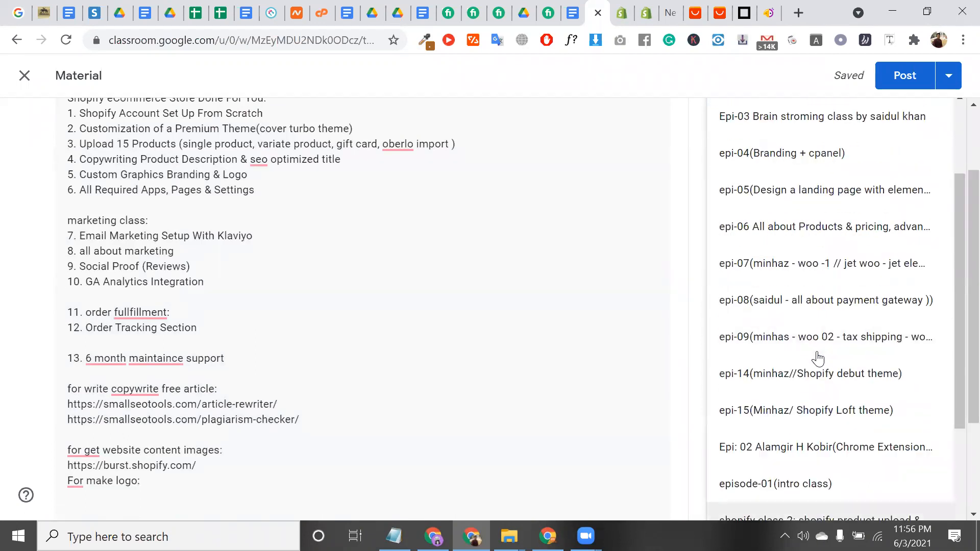
pyautogui.scroll(2, 789, 176)
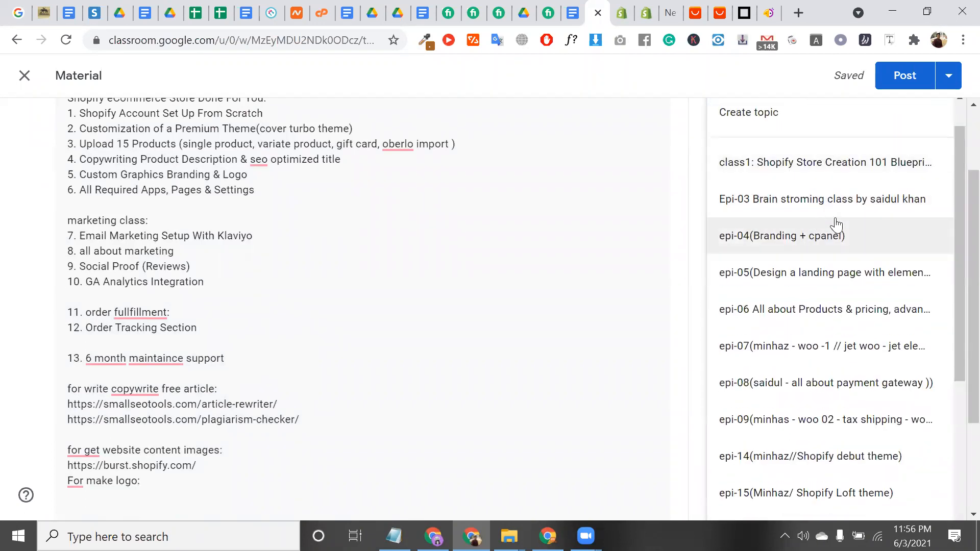
pyautogui.scroll(-5, 847, 236)
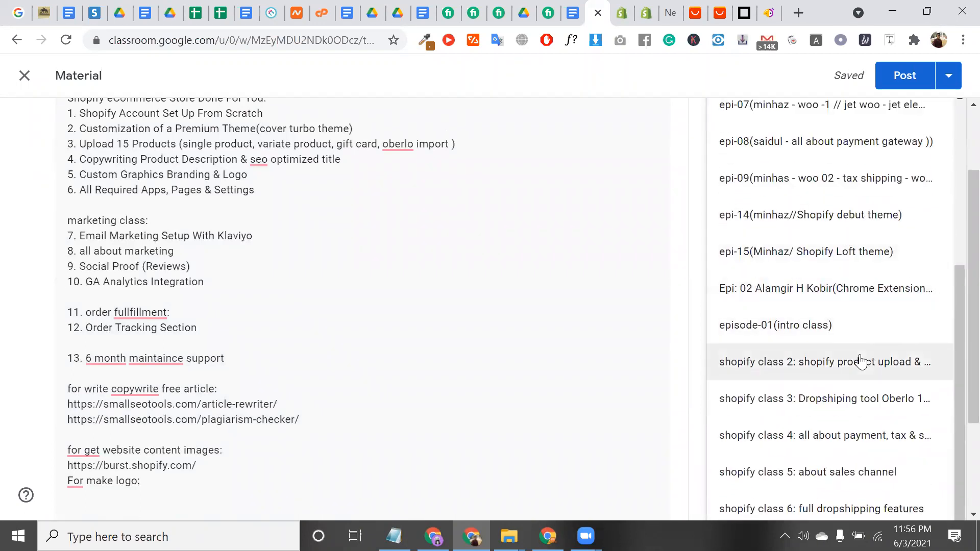
pyautogui.click(878, 500)
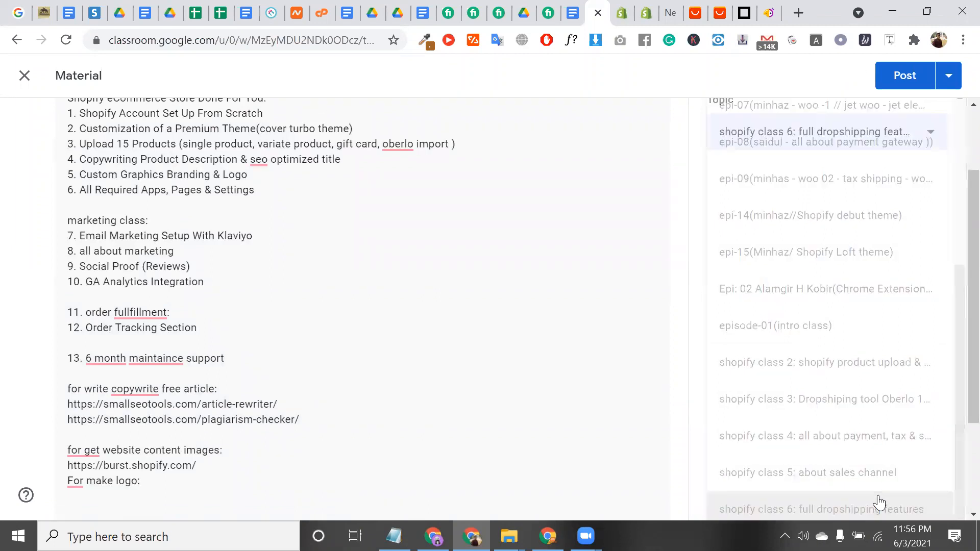
pyautogui.click(905, 82)
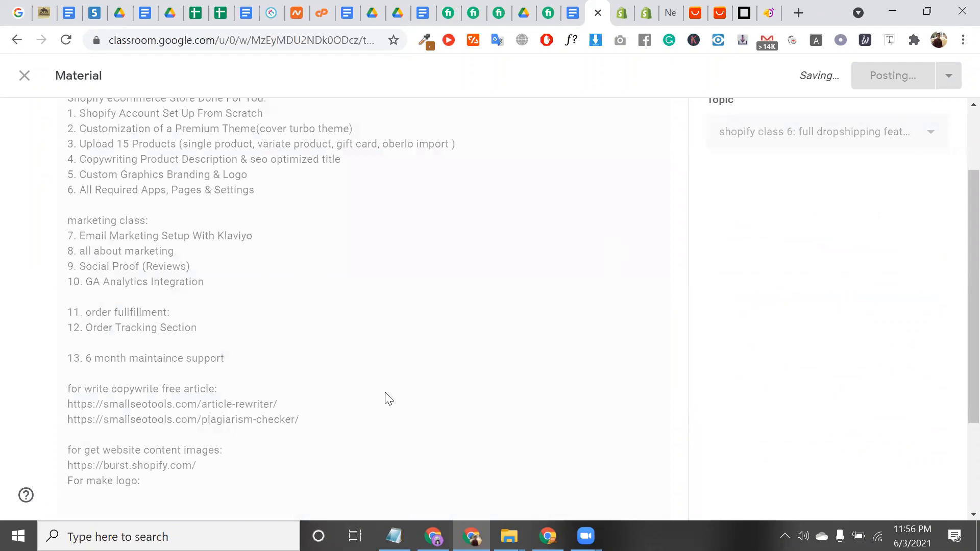
pyautogui.tripleClick(204, 245)
pyautogui.scroll(-5, 206, 248)
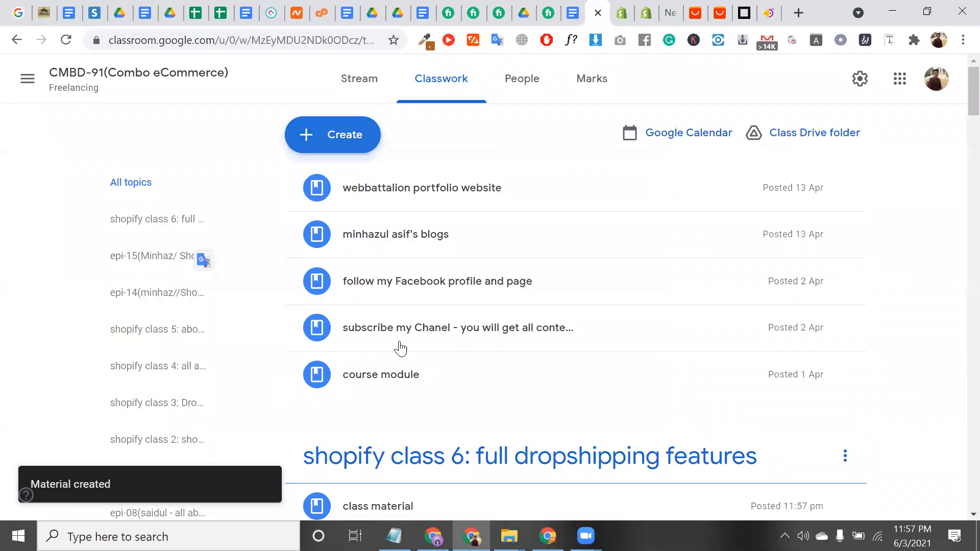
# Expand the posted class material under the shopify class 6 topic and review its description
pyautogui.click(394, 536)
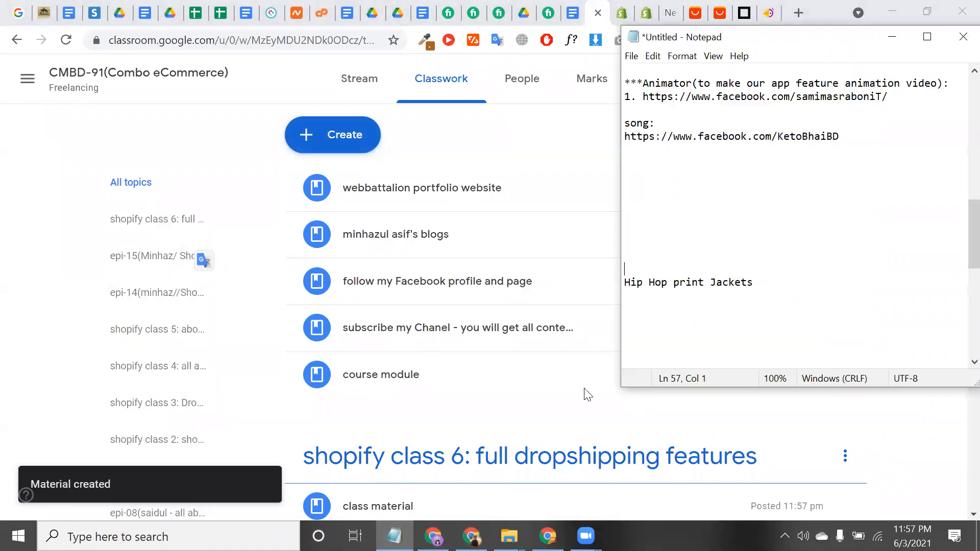
pyautogui.click(350, 148)
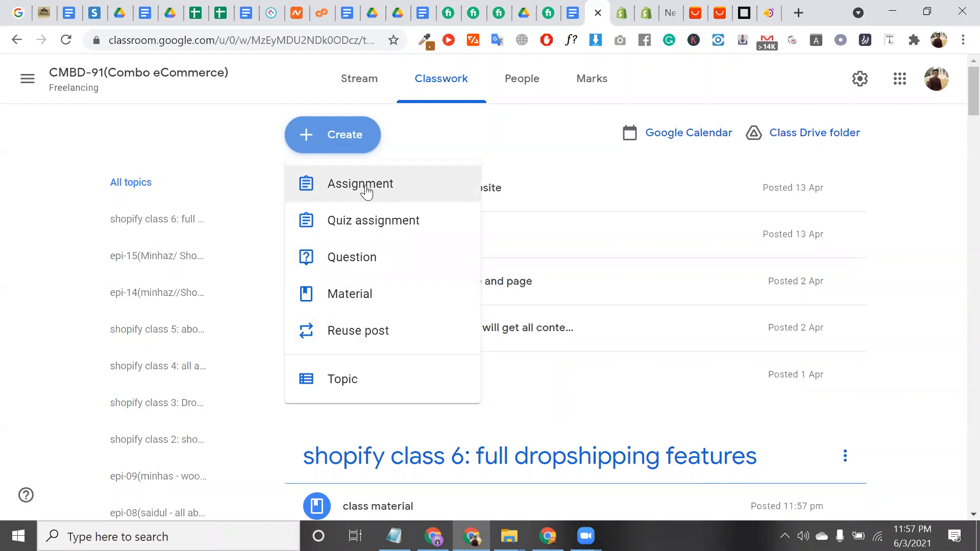
pyautogui.click(485, 501)
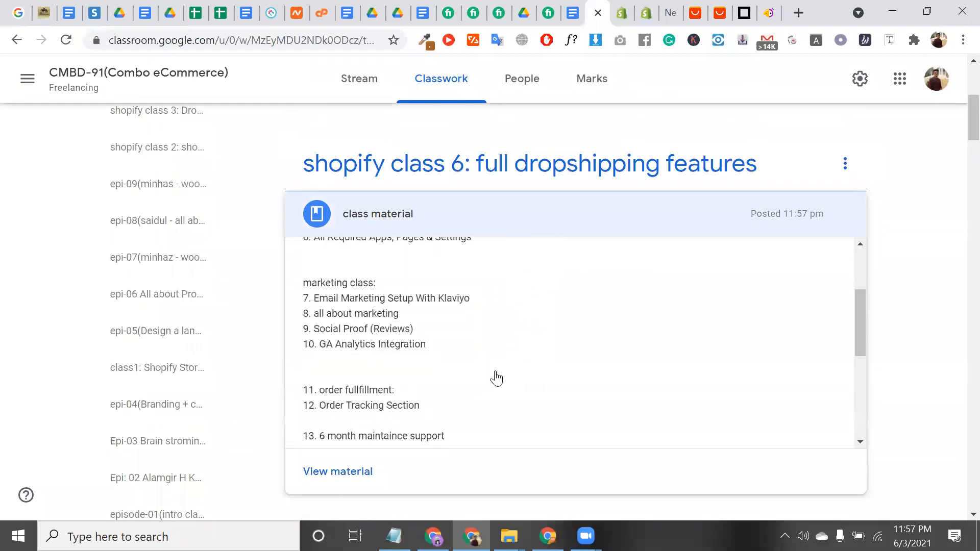
pyautogui.scroll(-6, 496, 378)
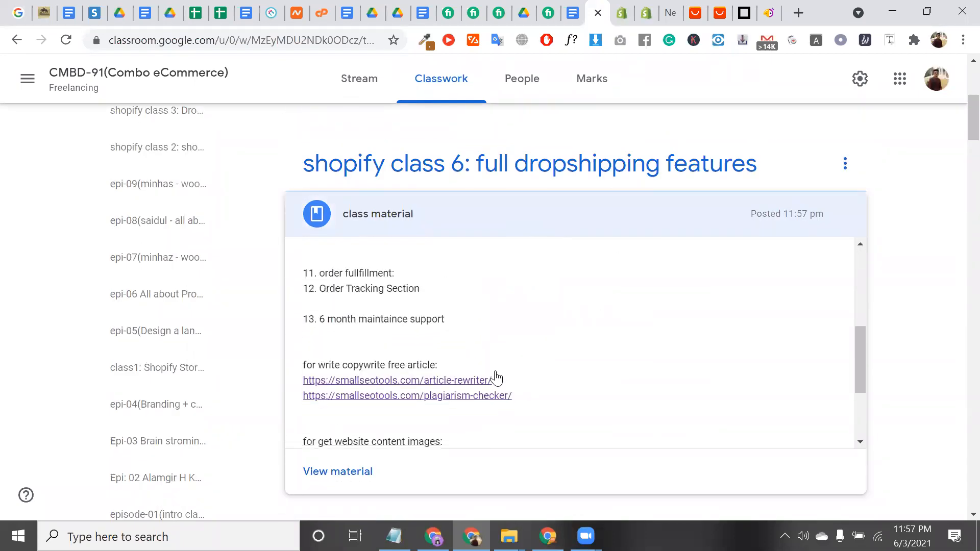
pyautogui.scroll(-3, 462, 424)
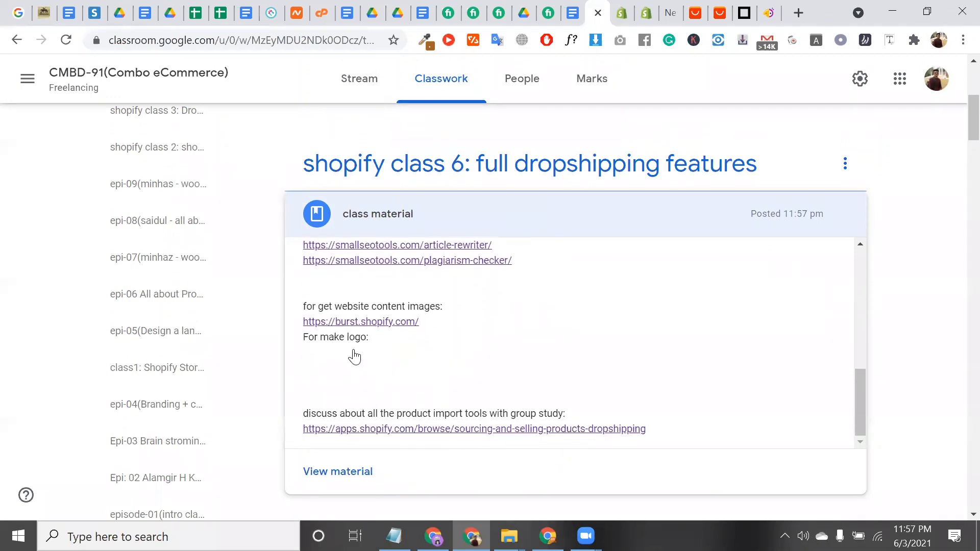
pyautogui.click(766, 4)
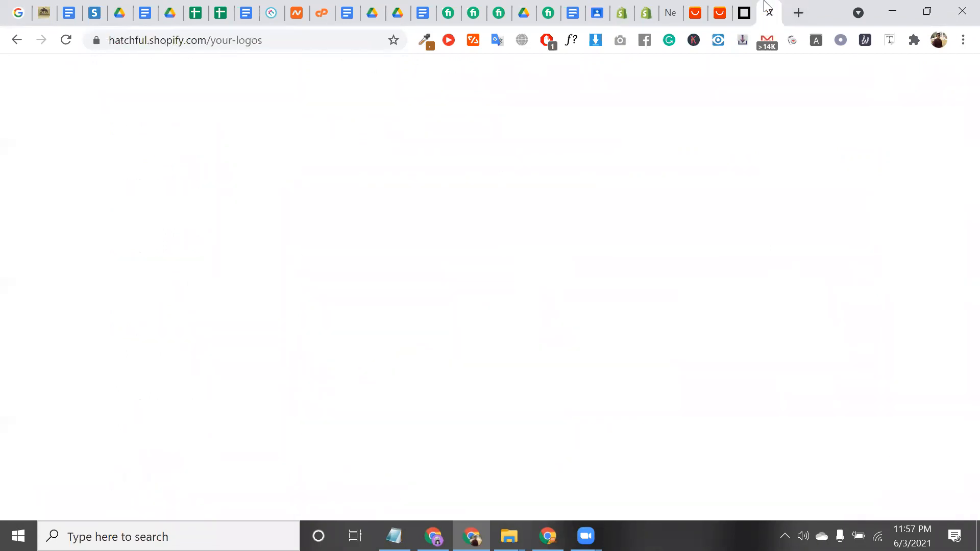
pyautogui.moveTo(211, 40); pyautogui.dragTo(82, 48)
pyautogui.hotkey('ctrl', 'c')
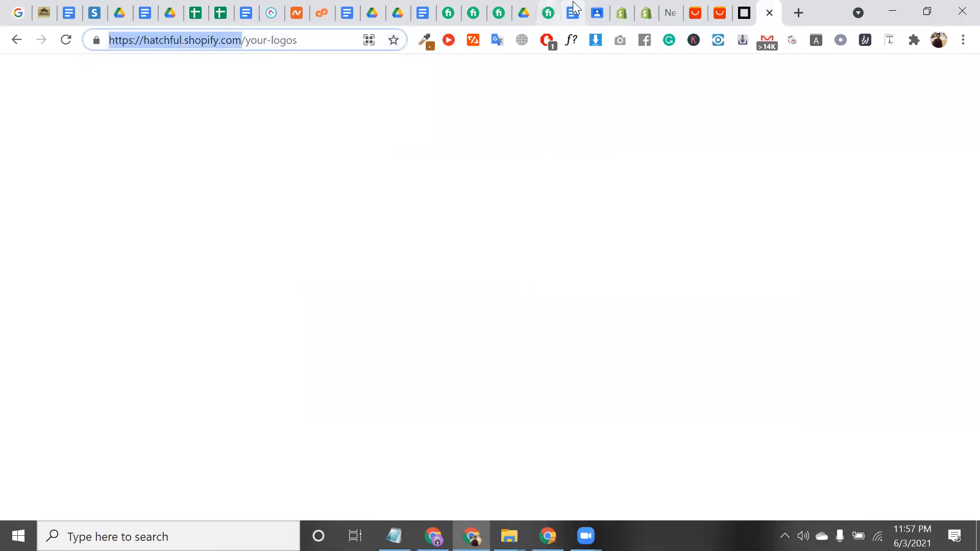
pyautogui.click(597, 10)
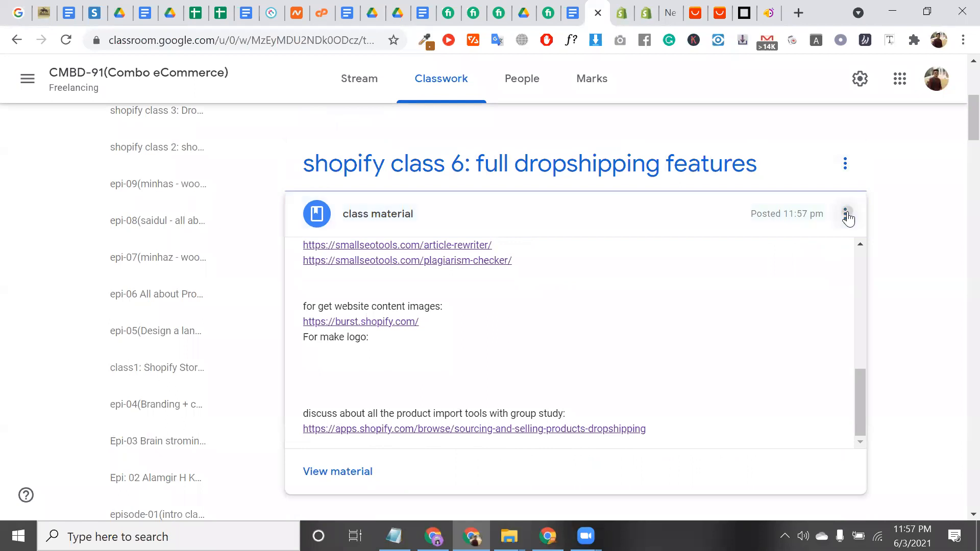
pyautogui.click(845, 215)
pyautogui.click(787, 248)
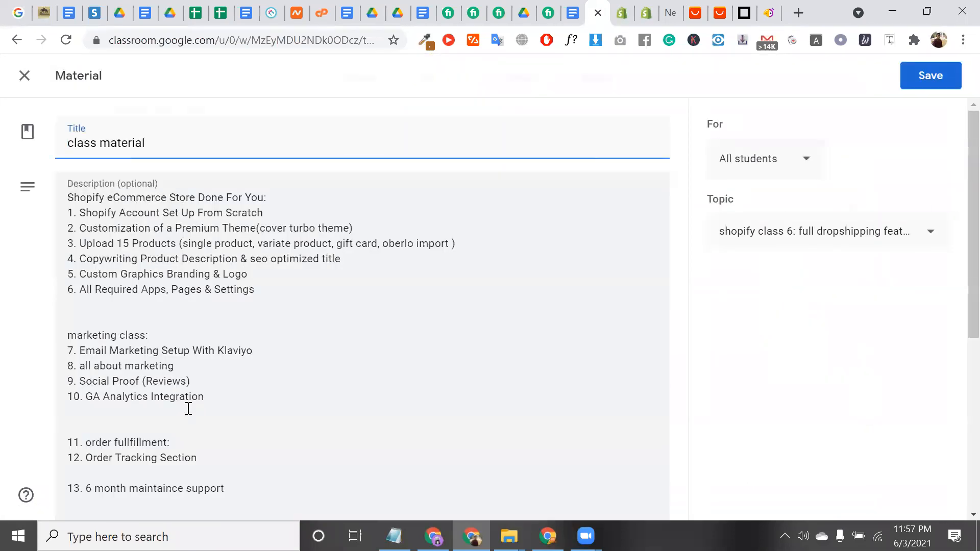
pyautogui.scroll(-3, 197, 460)
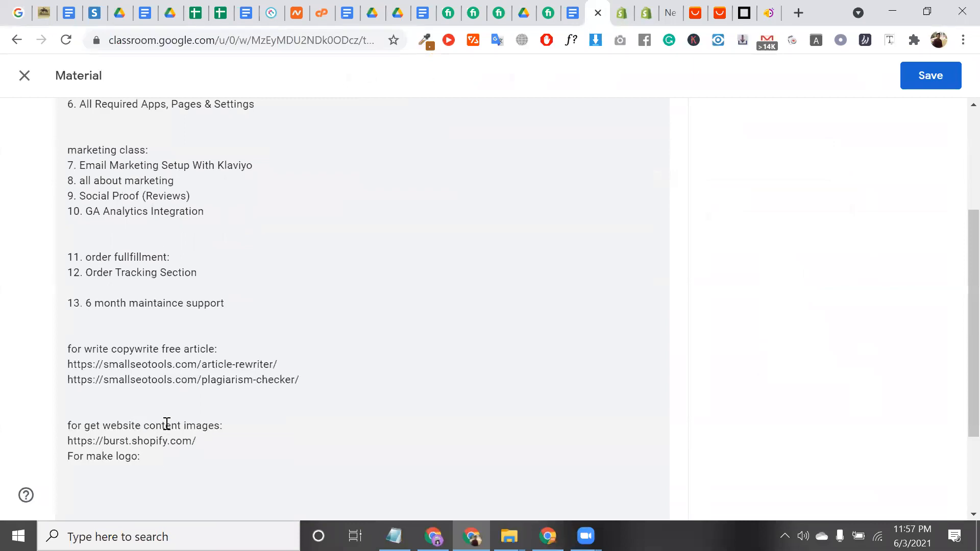
pyautogui.click(72, 469)
pyautogui.hotkey('ctrl', 'v')
pyautogui.scroll(-3, 70, 469)
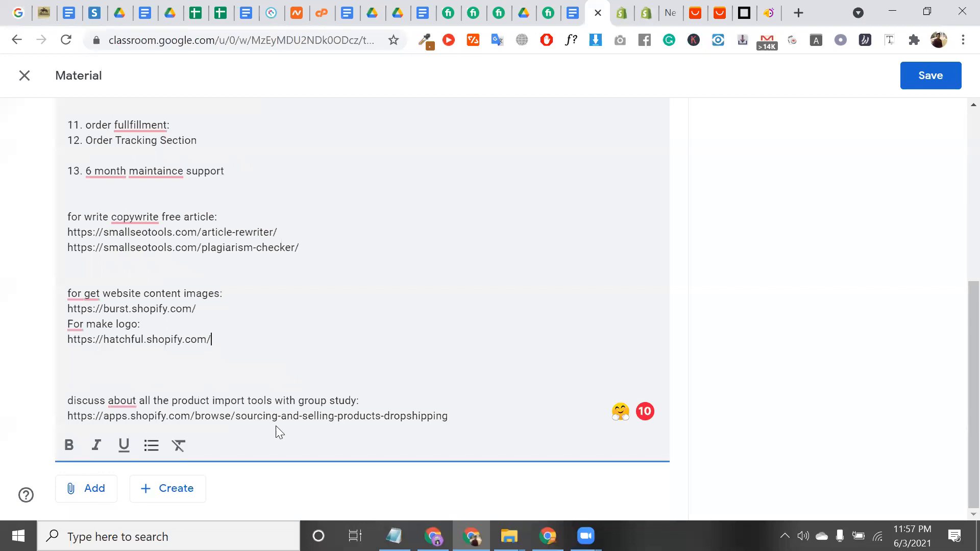
# Remove the word "about" from the "discuss about all the product import tools" line of the description
pyautogui.moveTo(121, 403)
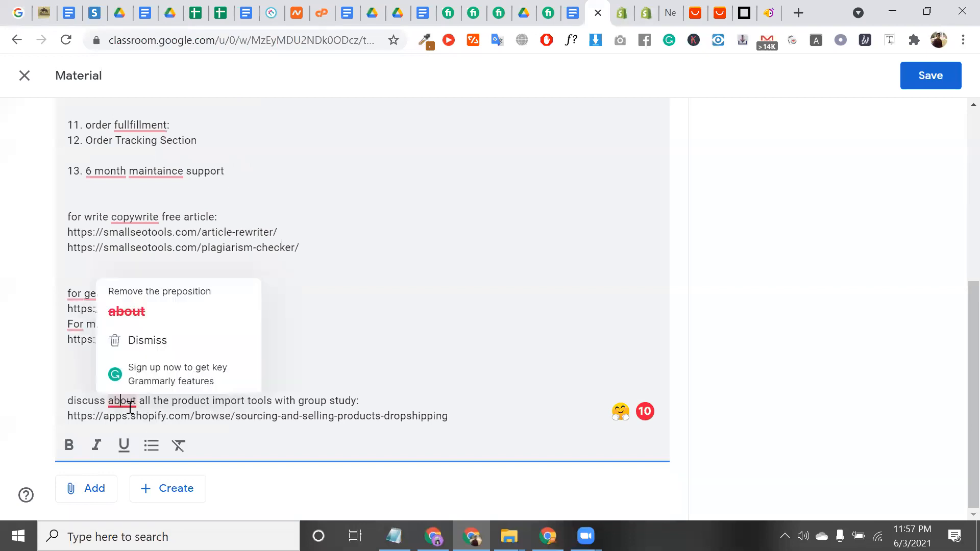
pyautogui.click(127, 403)
pyautogui.press('BackSpace')
pyautogui.doubleClick(127, 403)
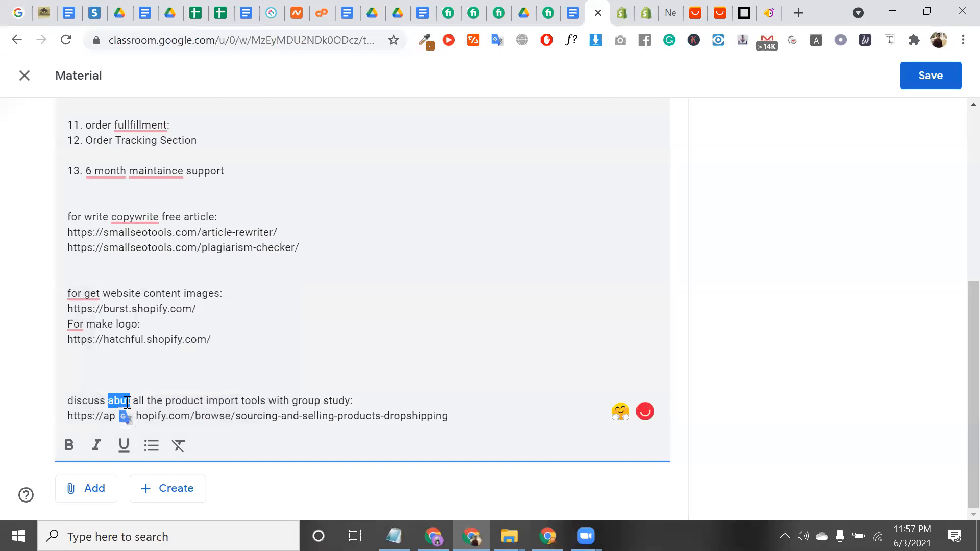
pyautogui.press('BackSpace')
pyautogui.press('BackSpace')
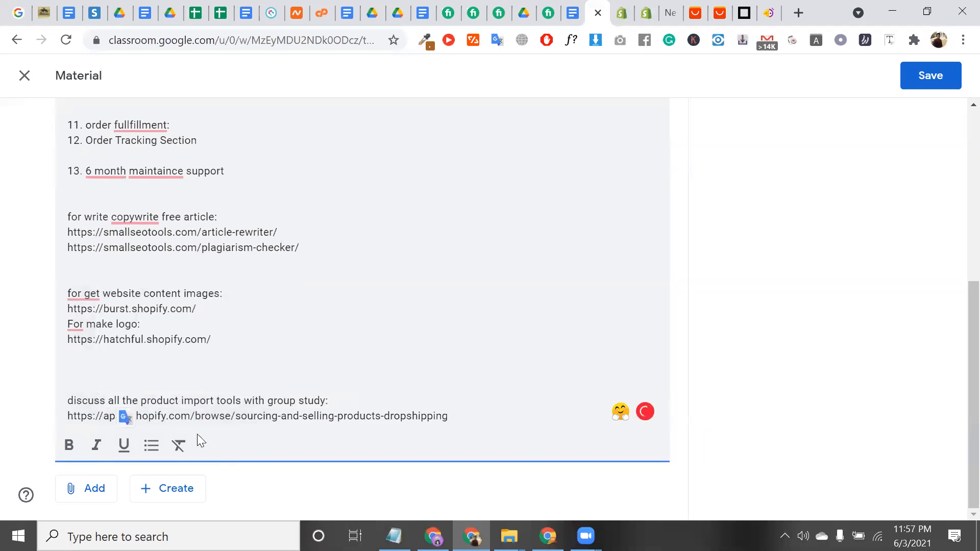
# Copy the group study line and its Shopify apps link, delete both from the description, and save the material
pyautogui.click(72, 403)
pyautogui.moveTo(67, 401); pyautogui.dragTo(492, 433)
pyautogui.hotkey('ctrl', 'c')
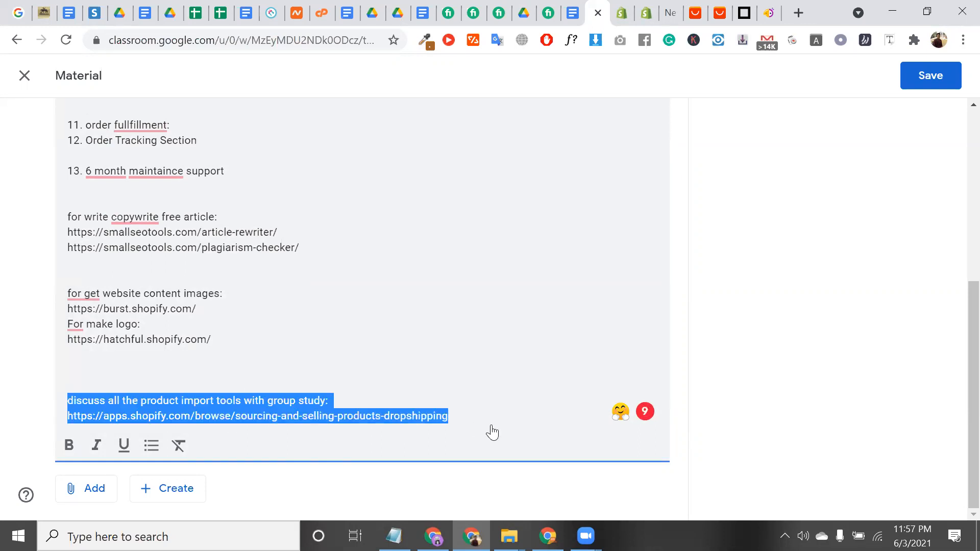
pyautogui.press('BackSpace')
pyautogui.scroll(6, 834, 199)
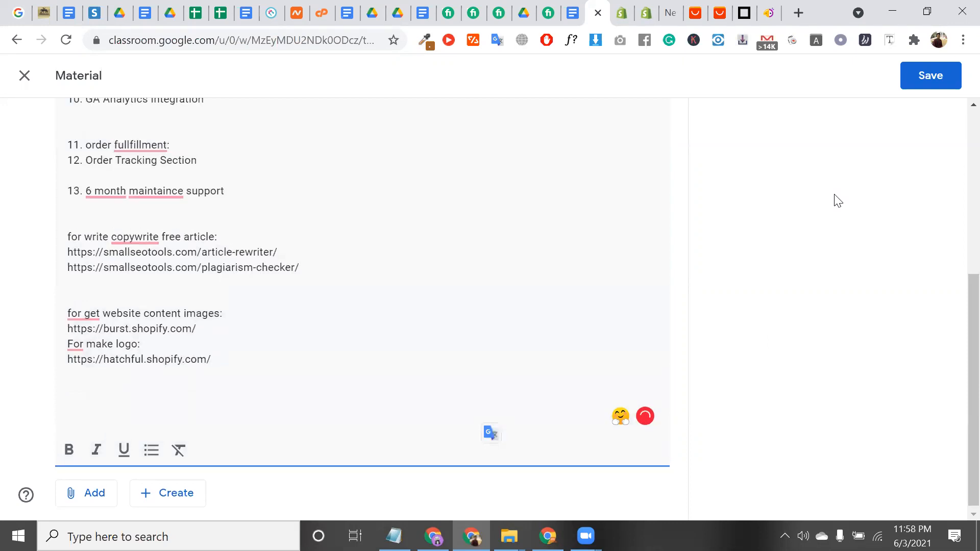
pyautogui.click(909, 77)
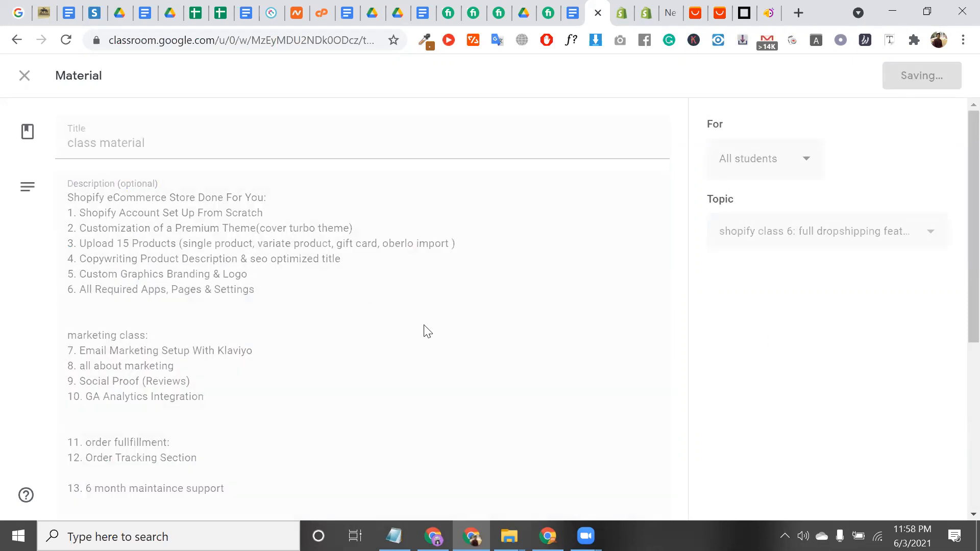
# Create an assignment titled "group study about all dropshipping tools" with the copied group study line and apps link as instructions
pyautogui.scroll(5, 438, 175)
pyautogui.click(343, 142)
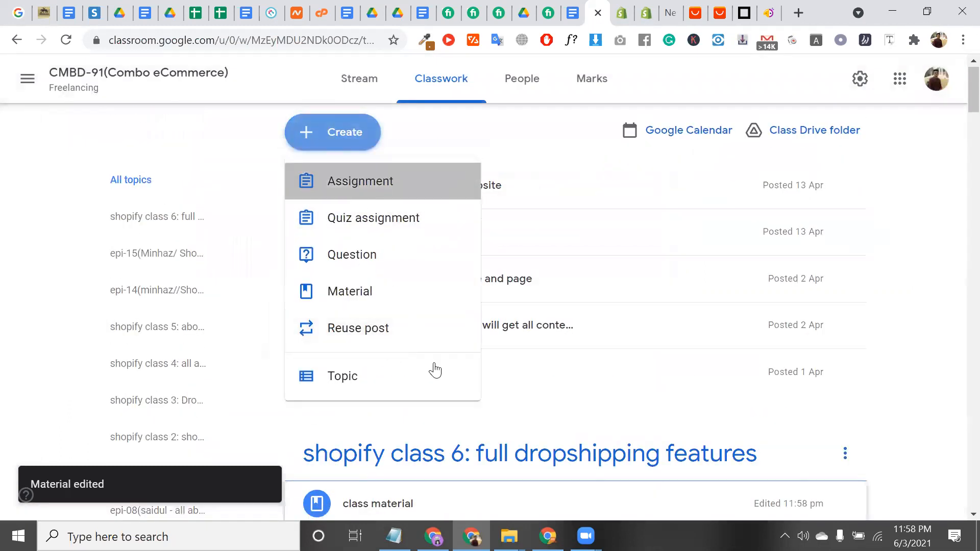
pyautogui.click(219, 144)
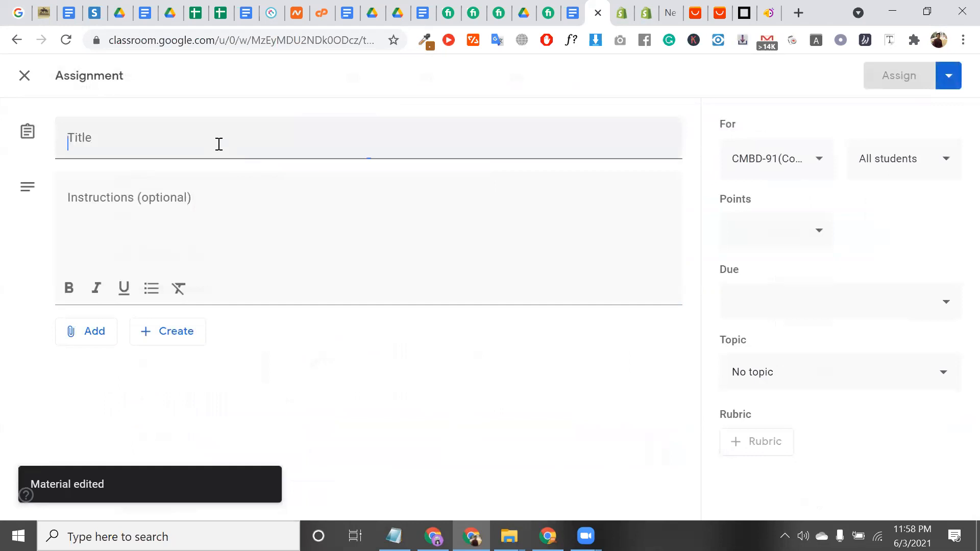
pyautogui.write('group s')
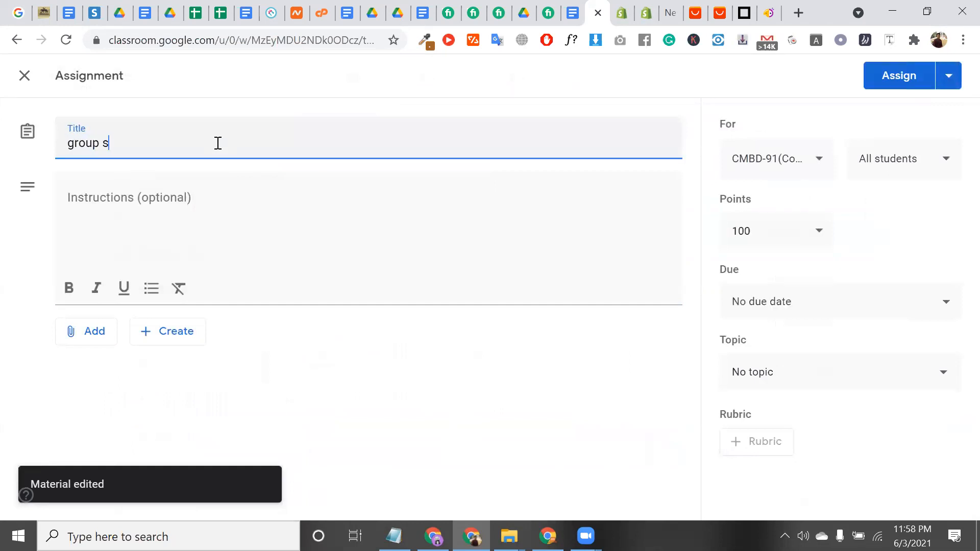
pyautogui.write('tudy abou')
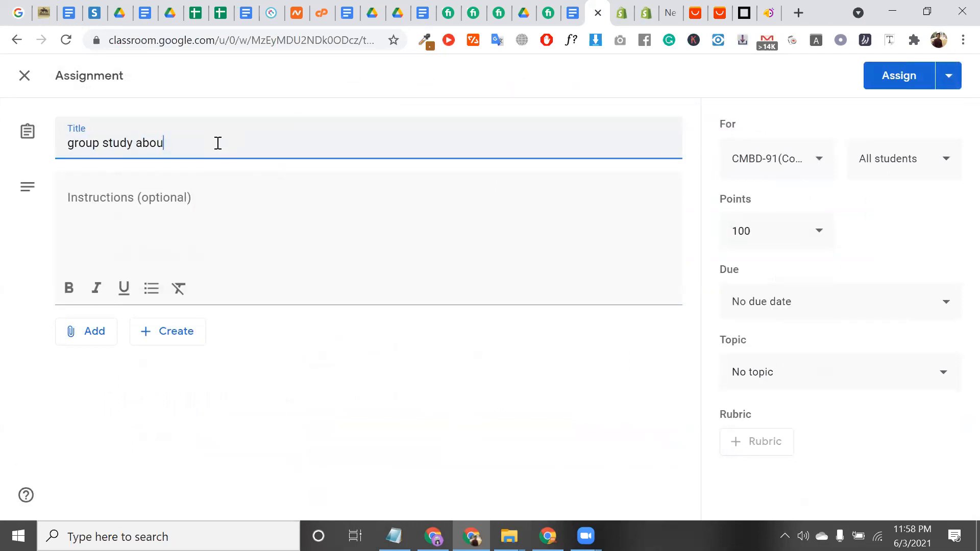
pyautogui.write('t all dropshipping tools')
pyautogui.click(248, 211)
pyautogui.hotkey('ctrl', 'v')
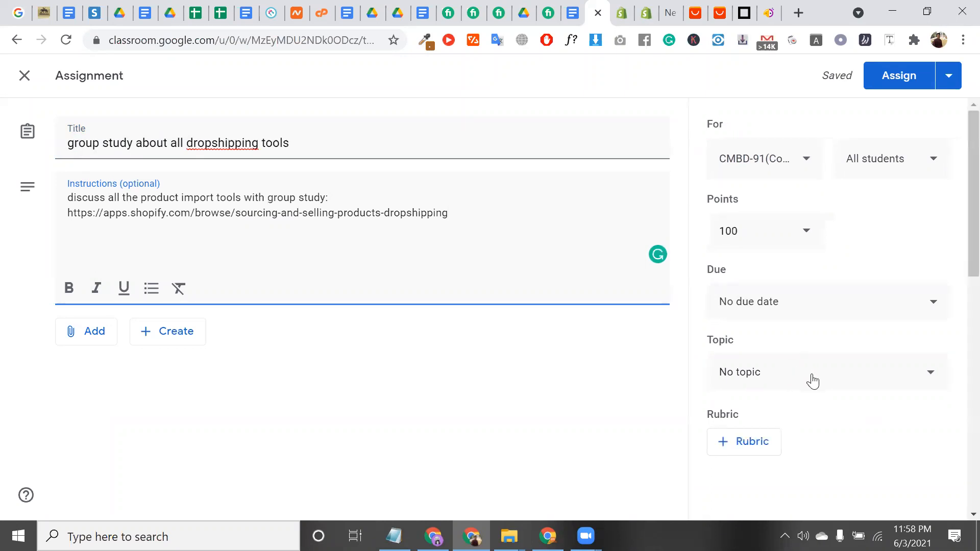
# Set the assignment's topic to "shopify class 6: full dropshipping features" and assign it to the class
pyautogui.click(810, 380)
pyautogui.scroll(-5, 857, 419)
pyautogui.click(840, 492)
pyautogui.click(757, 227)
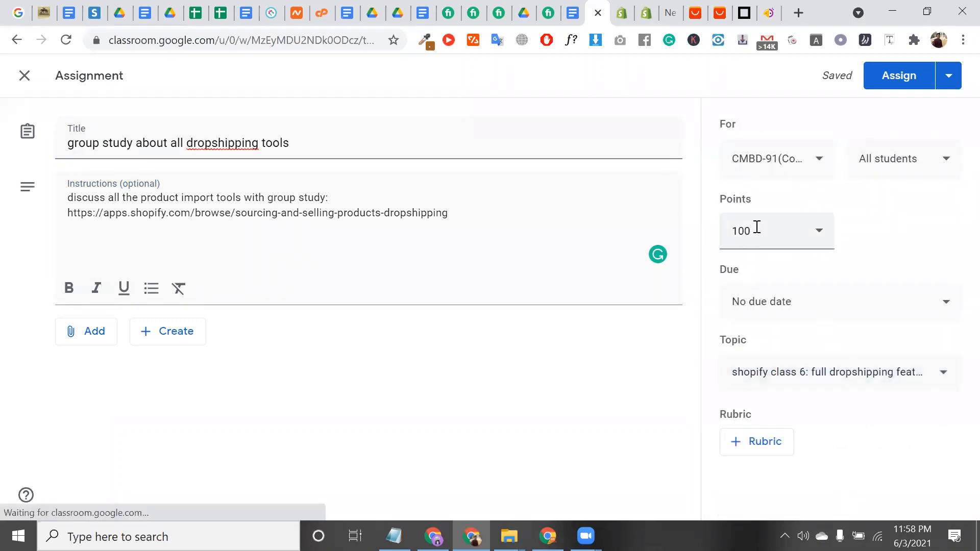
pyautogui.click(900, 81)
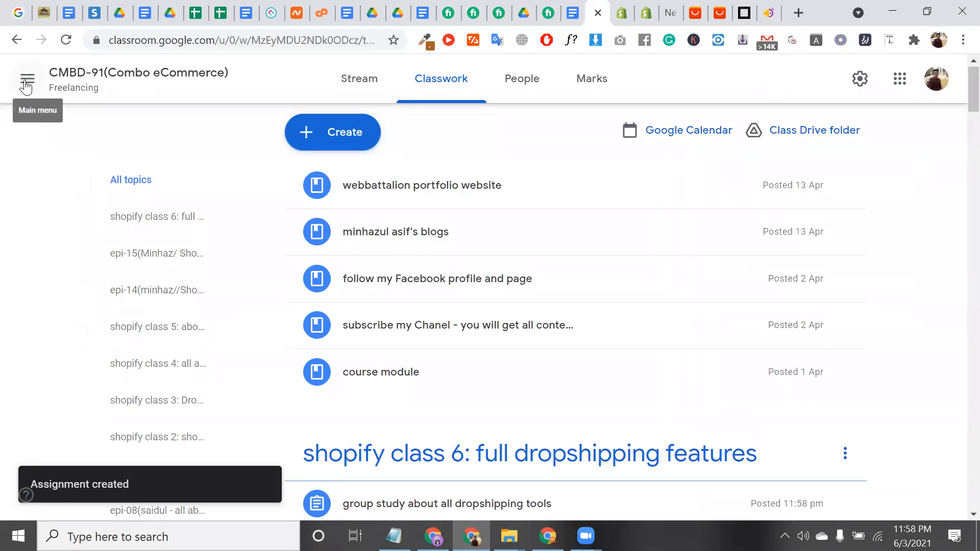
pyautogui.scroll(-3, 441, 244)
pyautogui.scroll(3, 454, 259)
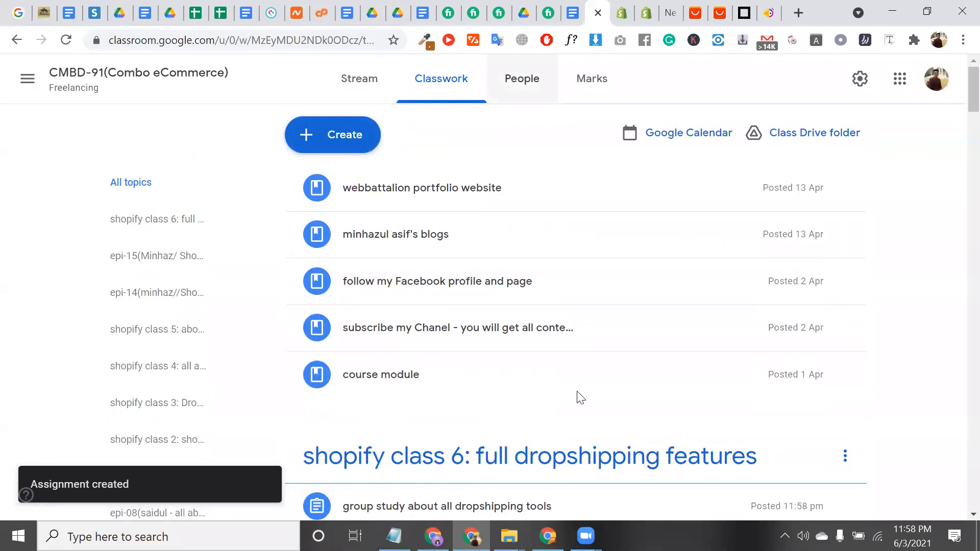